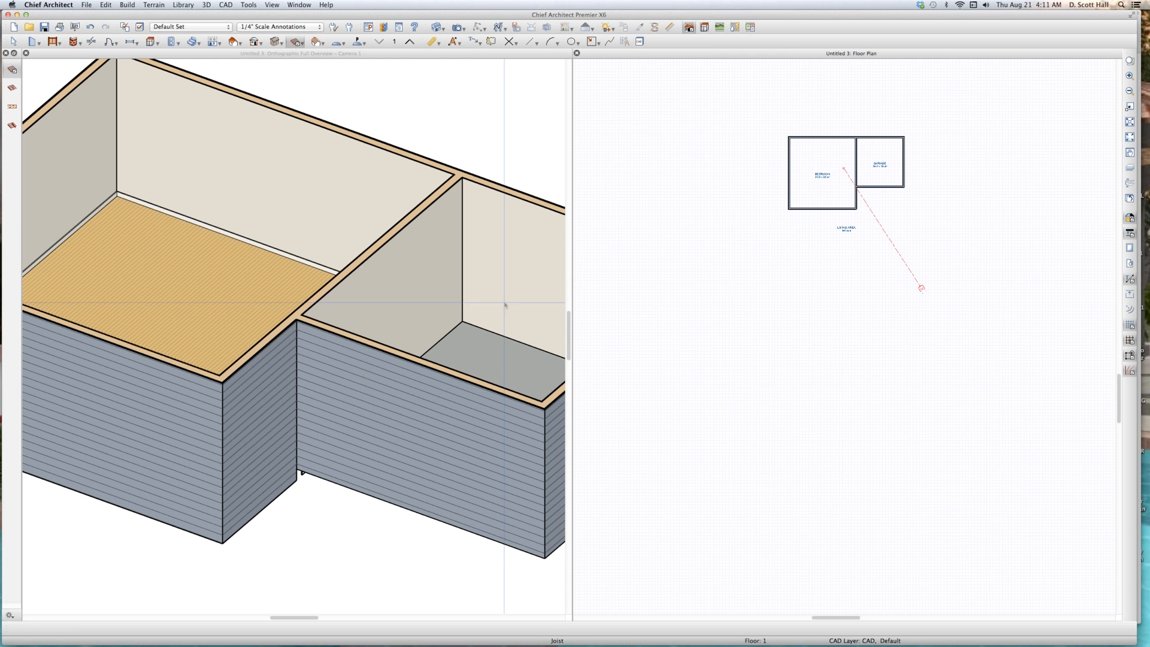
Examine the 3D overview from a steeper angle and review the bedroom's structure settings from the floor plan.
{"action": "key", "text": "space"}
{"action": "left_click", "coordinate": [428, 302]}
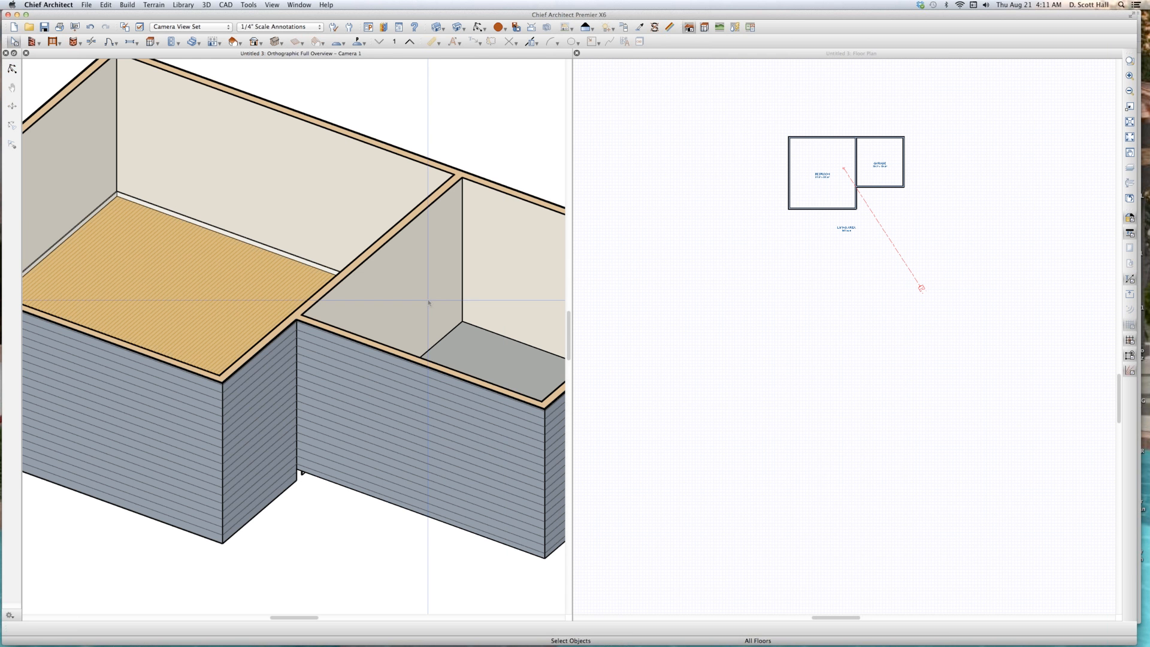
{"action": "key", "text": "o"}
{"action": "left_click_drag", "start_coordinate": [416, 271], "coordinate": [416, 294]}
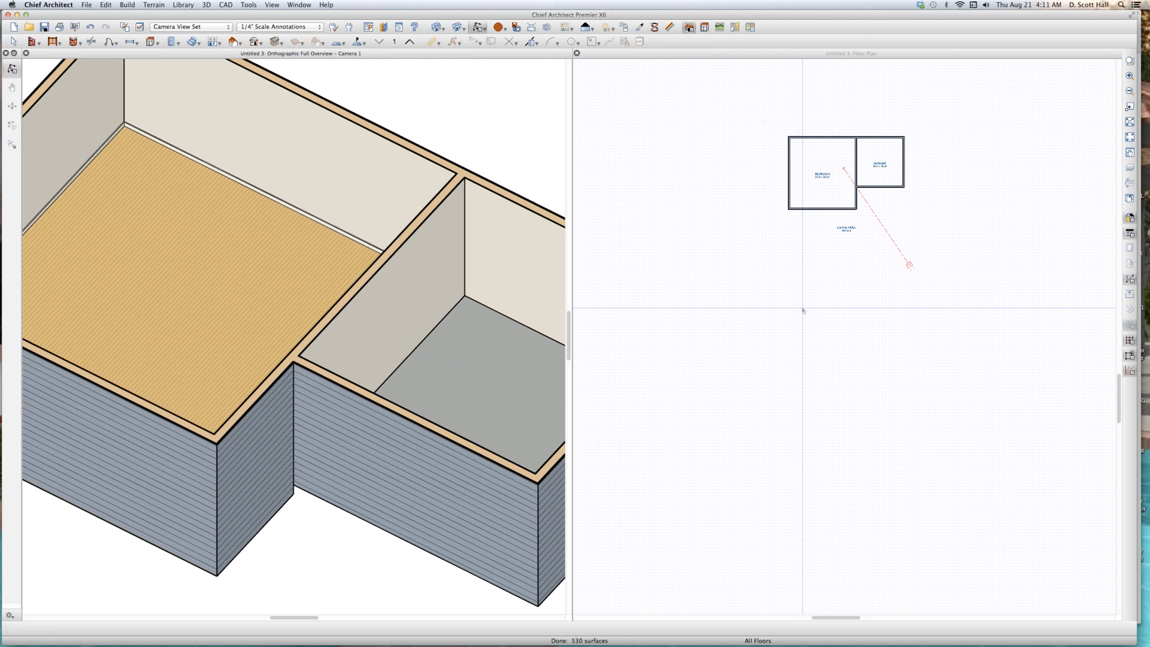
{"action": "scroll", "coordinate": [892, 117], "scroll_direction": "up", "scroll_amount": 3}
{"action": "left_click", "coordinate": [825, 225]}
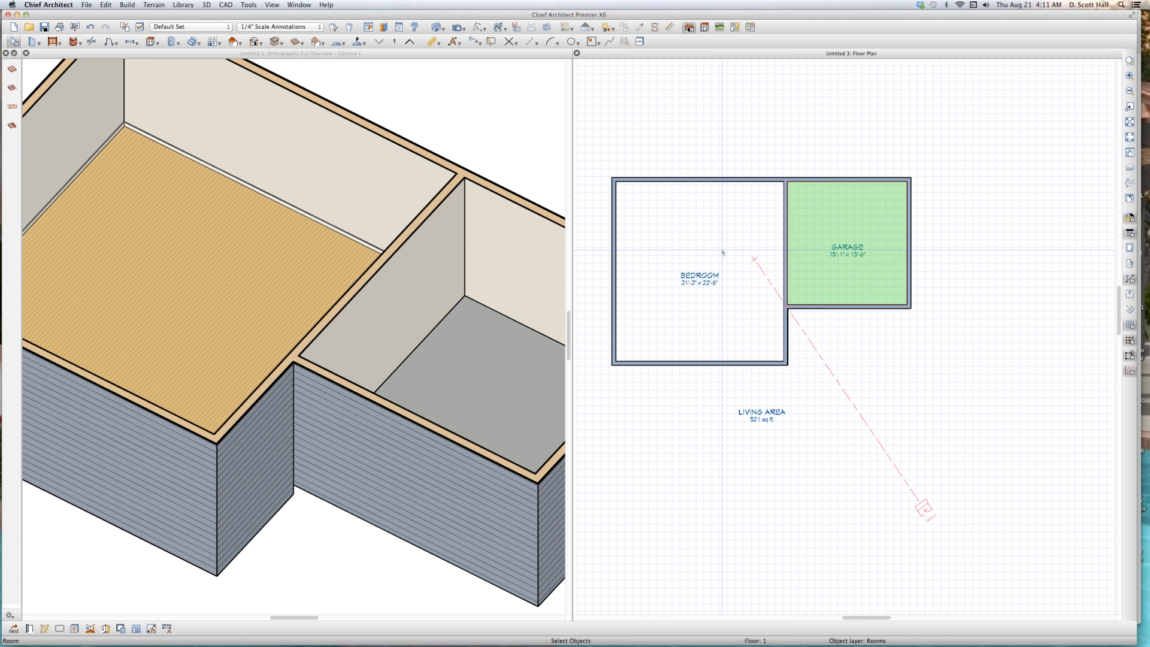
{"action": "left_click", "coordinate": [672, 219]}
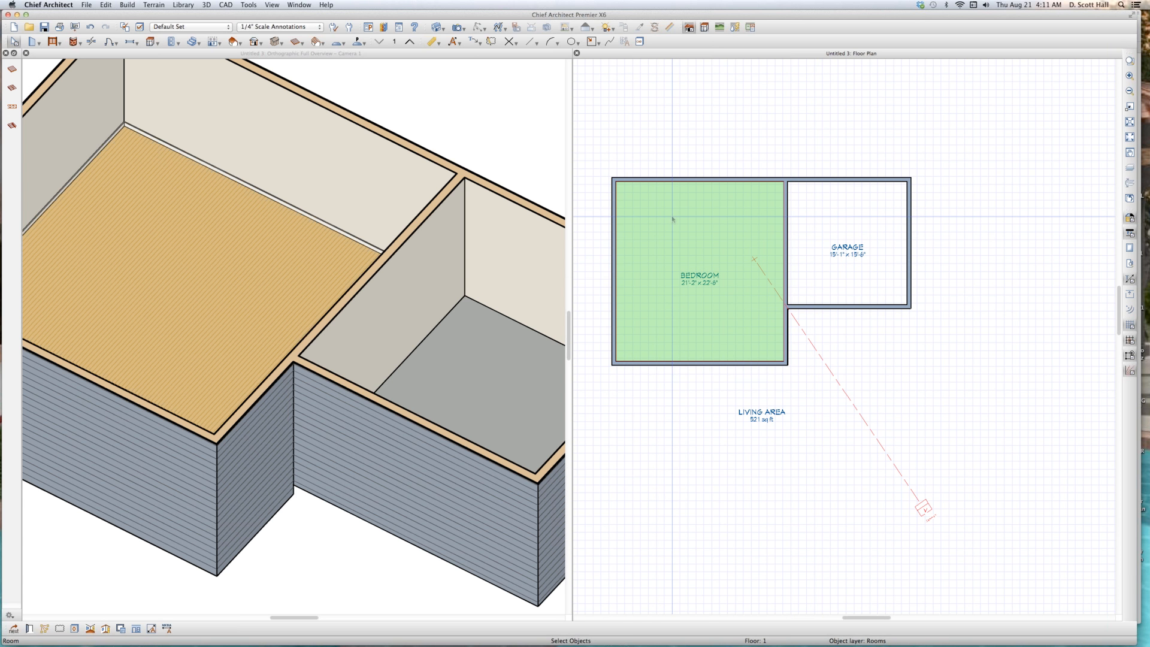
{"action": "double_click", "coordinate": [672, 219]}
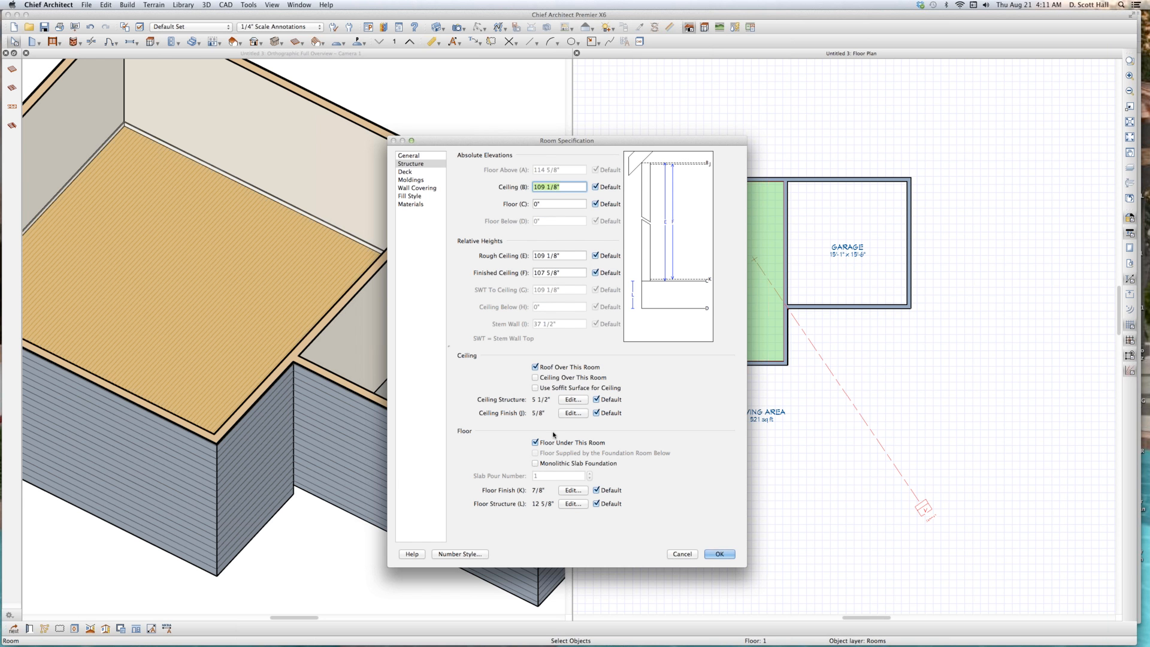
{"action": "left_click", "coordinate": [725, 554]}
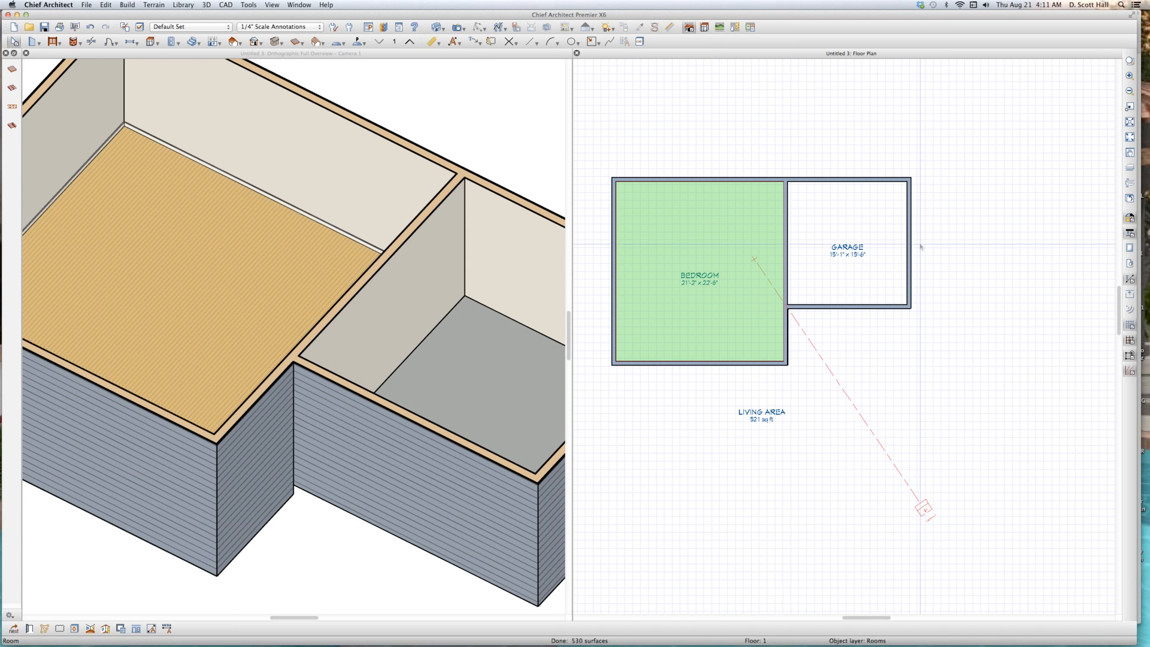
Lower the garage's absolute floor elevation in its room structure settings.
{"action": "left_click", "coordinate": [844, 223]}
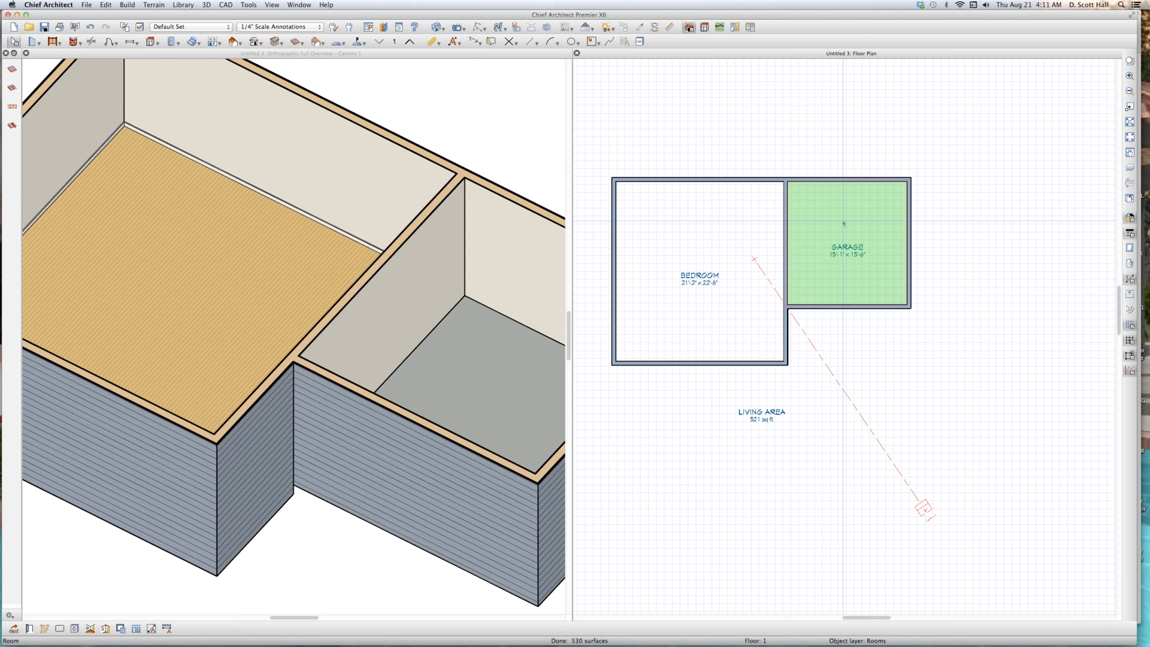
{"action": "double_click", "coordinate": [843, 223]}
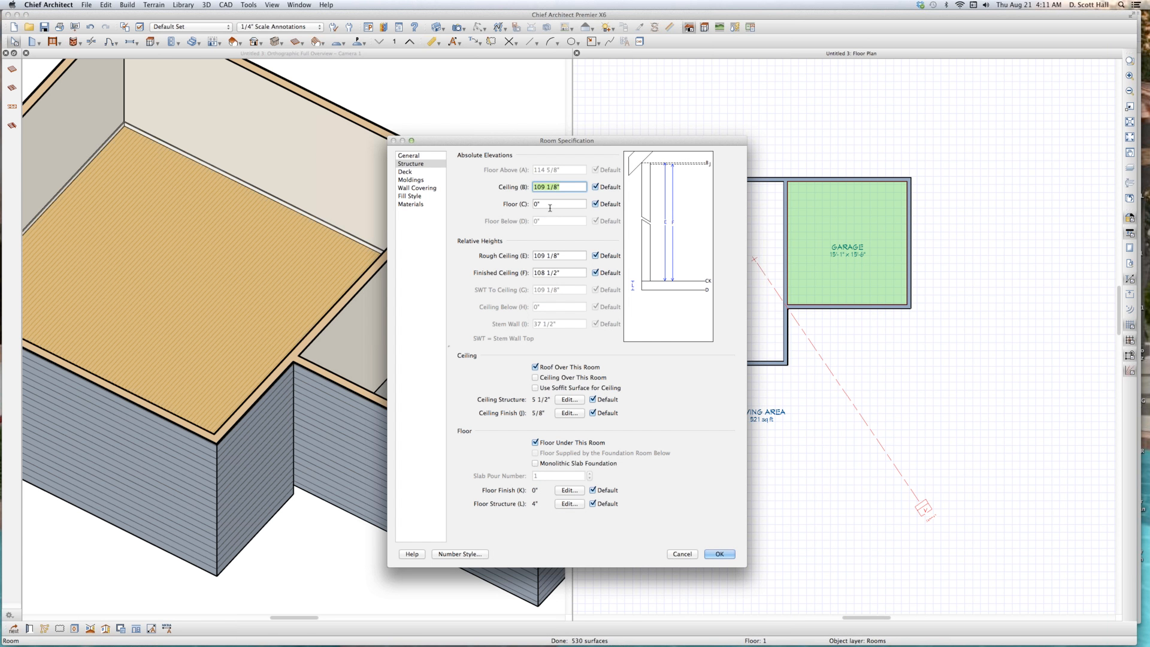
{"action": "key", "text": "Tab"}
{"action": "key", "text": "Return"}
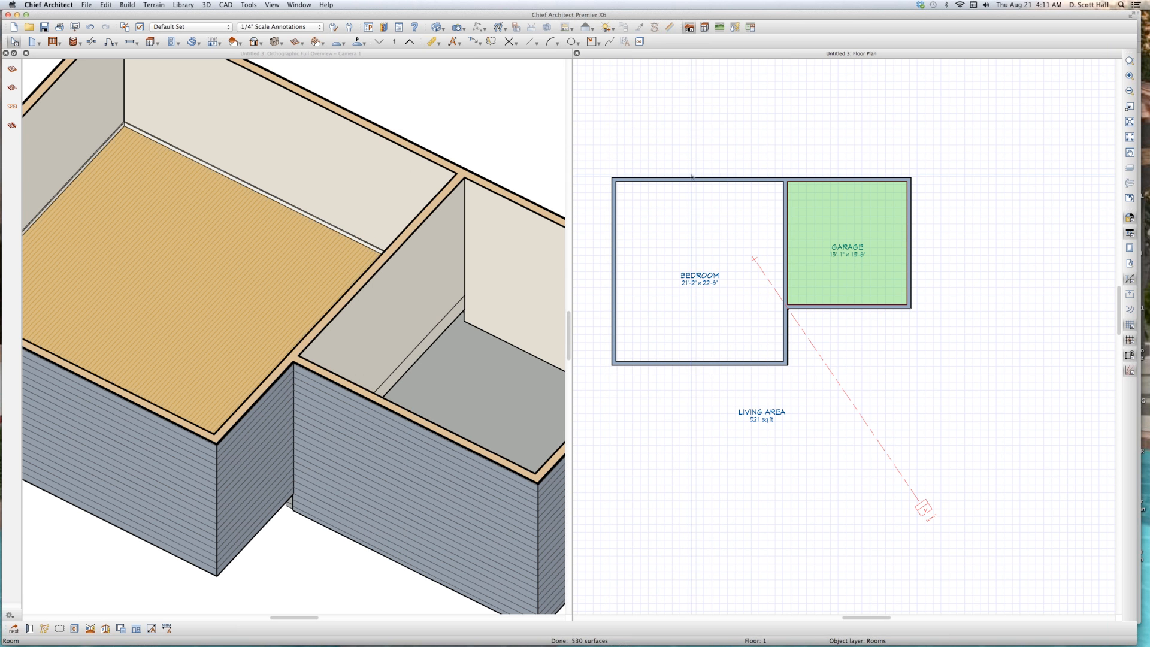
Build a foundation of walls with footings, derived from the 1st floor plan, with a 37 1/2" minimum stem wall height.
{"action": "left_click", "coordinate": [713, 116]}
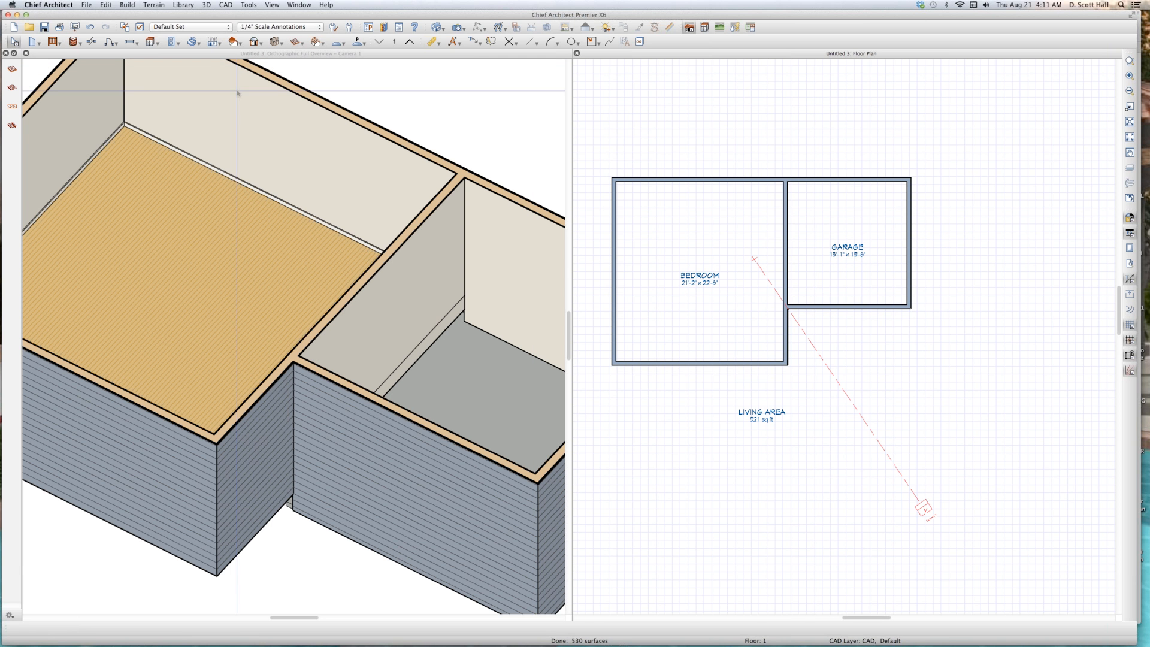
{"action": "left_click", "coordinate": [215, 42]}
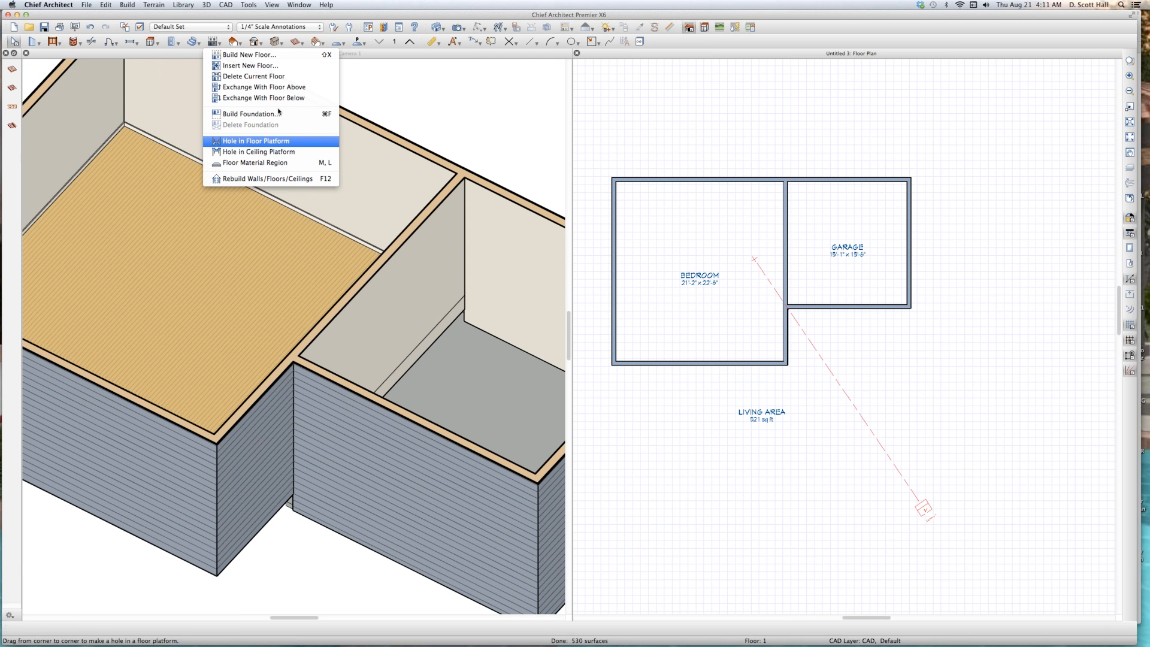
{"action": "left_click", "coordinate": [288, 114]}
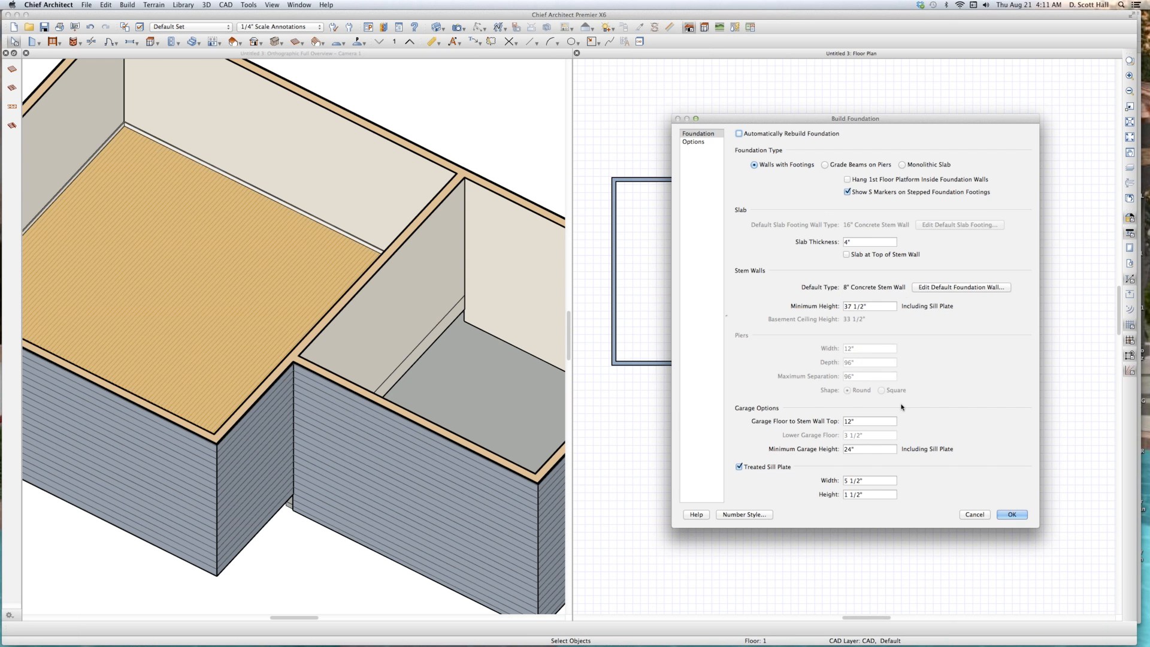
{"action": "left_click", "coordinate": [1012, 514]}
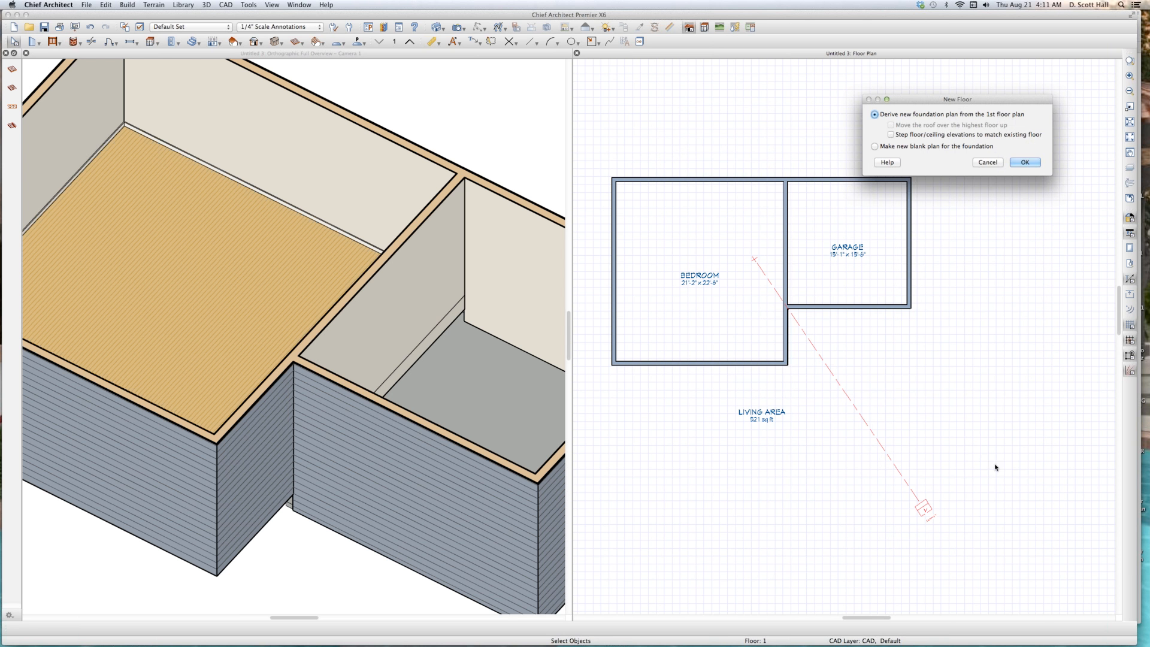
{"action": "left_click", "coordinate": [1025, 162]}
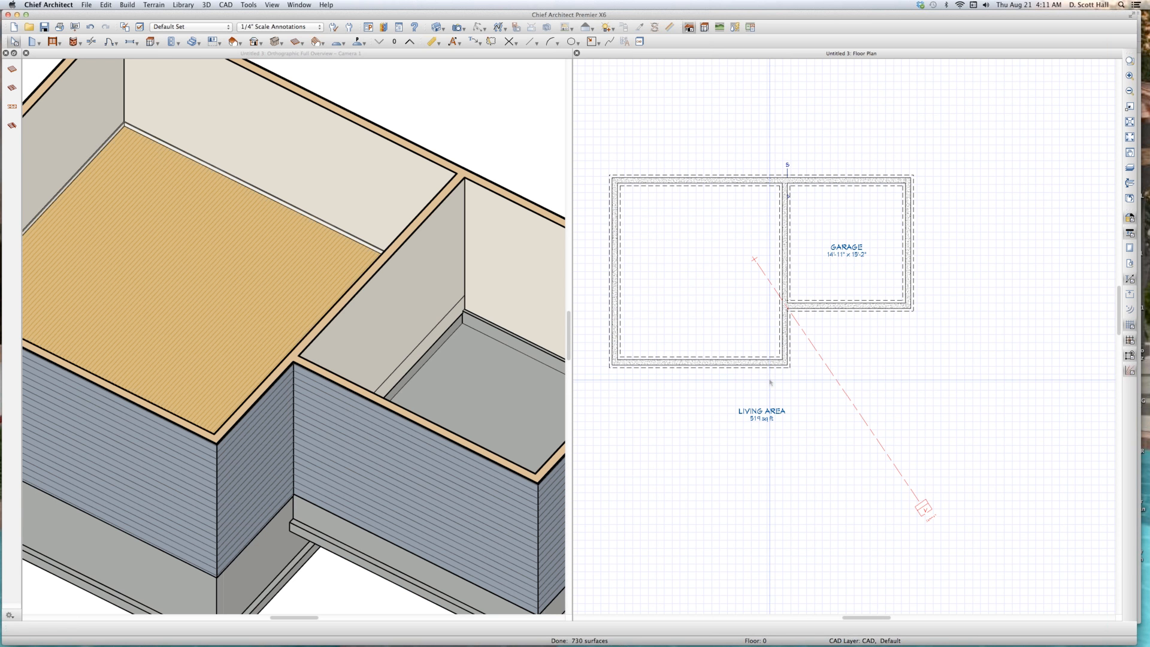
Inspect the foundation's stem walls and footings in an orthographic floor overview and close that view.
{"action": "left_click", "coordinate": [716, 318]}
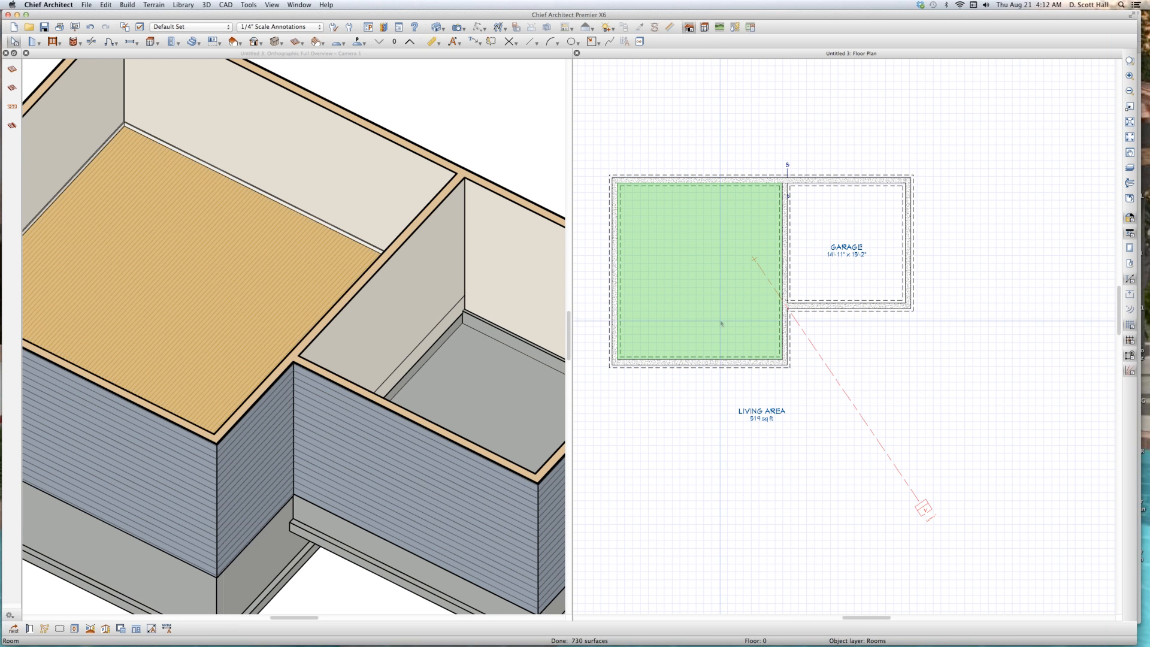
{"action": "key", "text": "shift+o"}
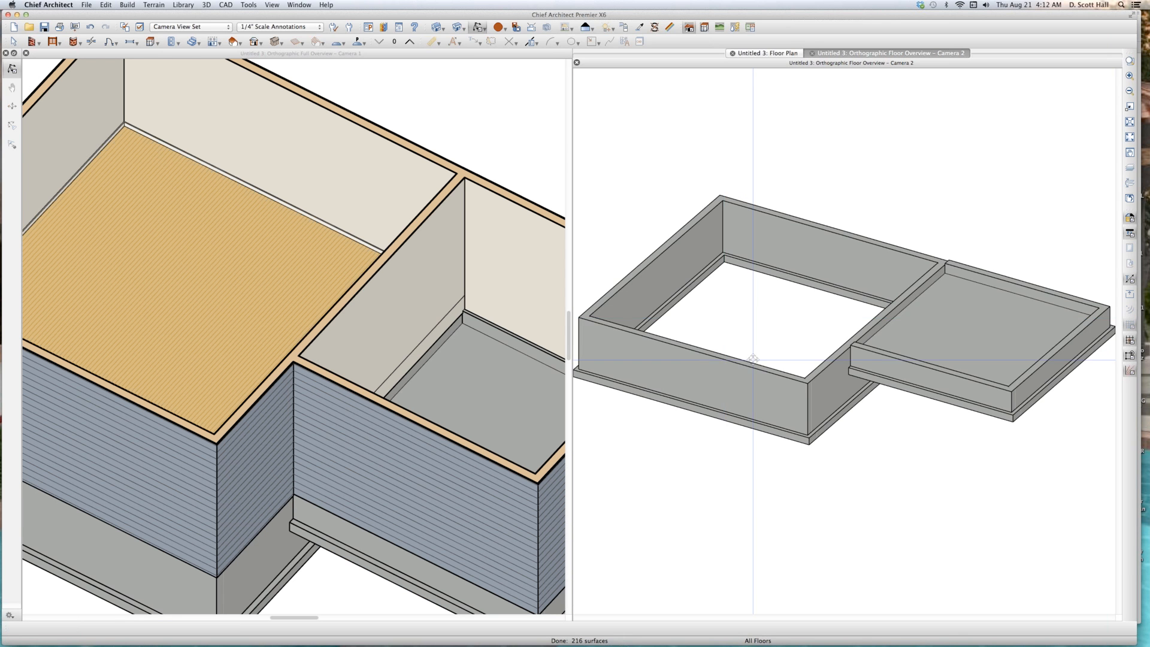
{"action": "left_click_drag", "start_coordinate": [755, 358], "coordinate": [770, 333]}
{"action": "scroll", "coordinate": [790, 317], "scroll_direction": "up", "scroll_amount": 3}
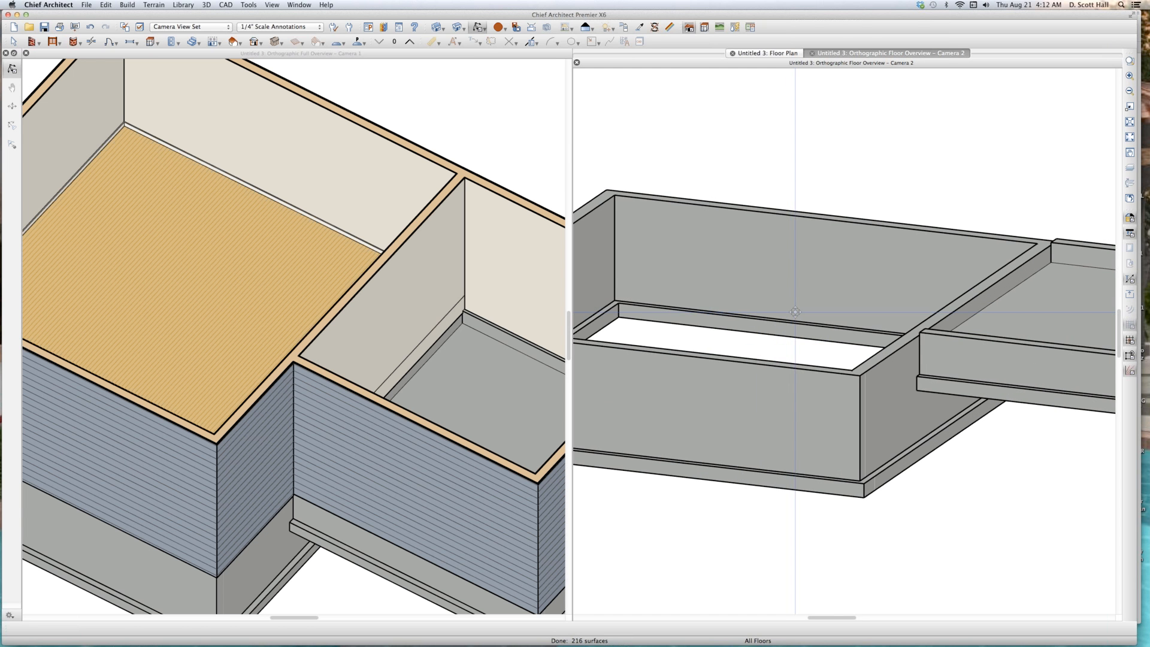
{"action": "key", "text": "super+w"}
Examine up close how the garage stem walls meet the house foundation in a new floor overview, closing it when done.
{"action": "left_click", "coordinate": [799, 311]}
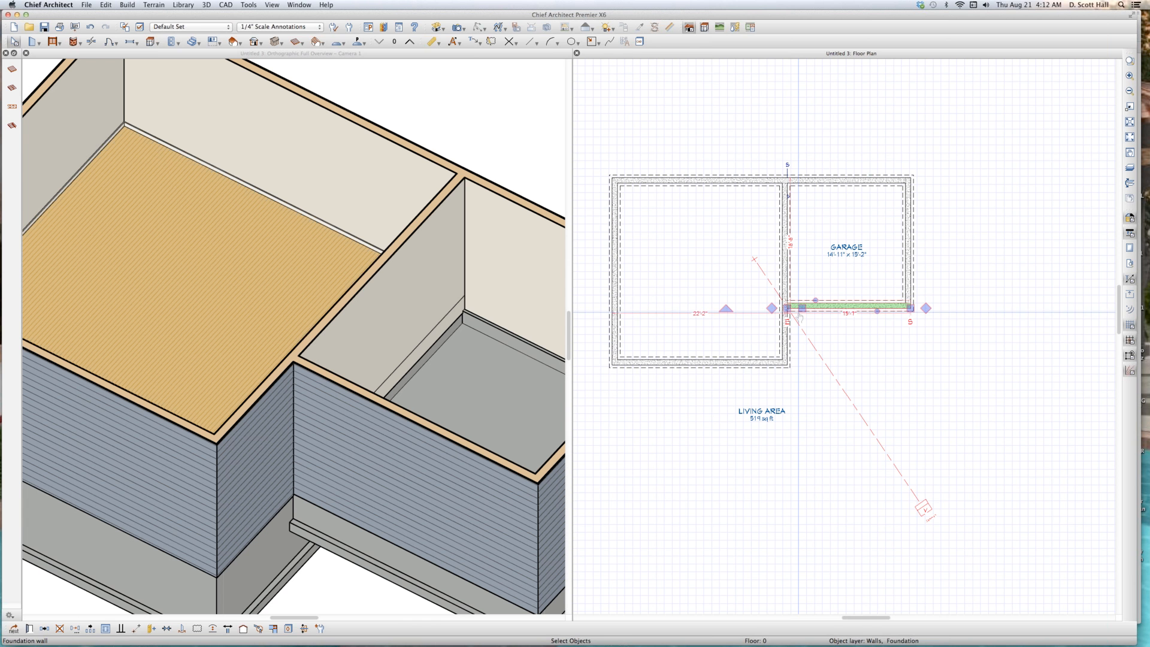
{"action": "key", "text": "o"}
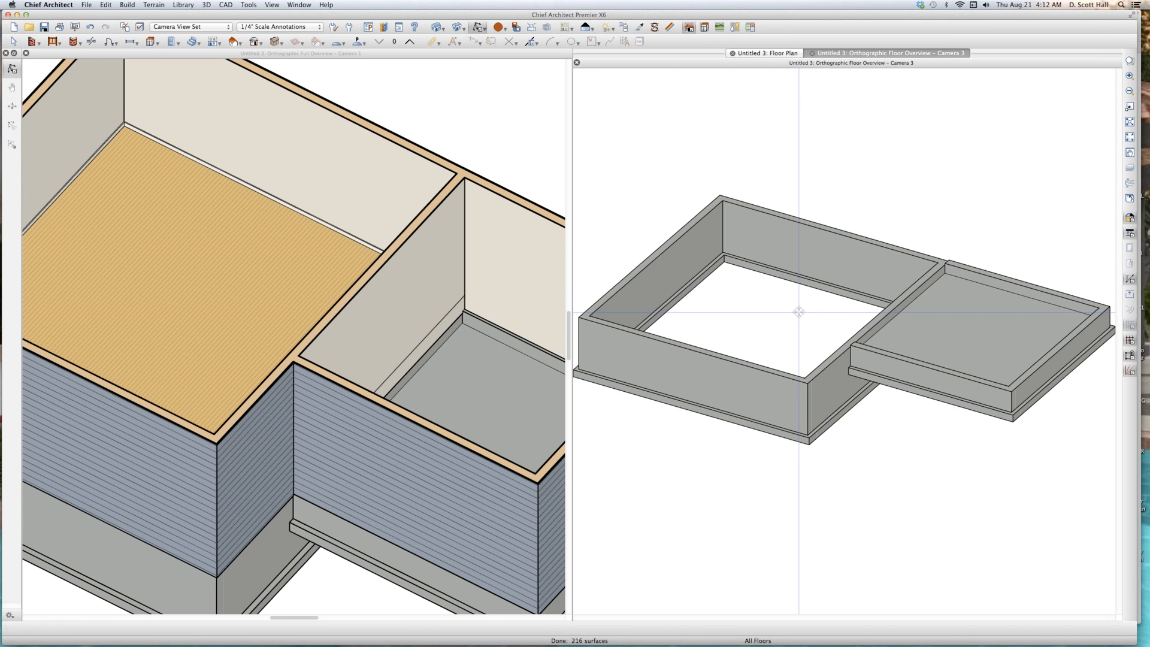
{"action": "left_click_drag", "start_coordinate": [1004, 338], "coordinate": [956, 315]}
{"action": "scroll", "coordinate": [957, 315], "scroll_direction": "up", "scroll_amount": 10}
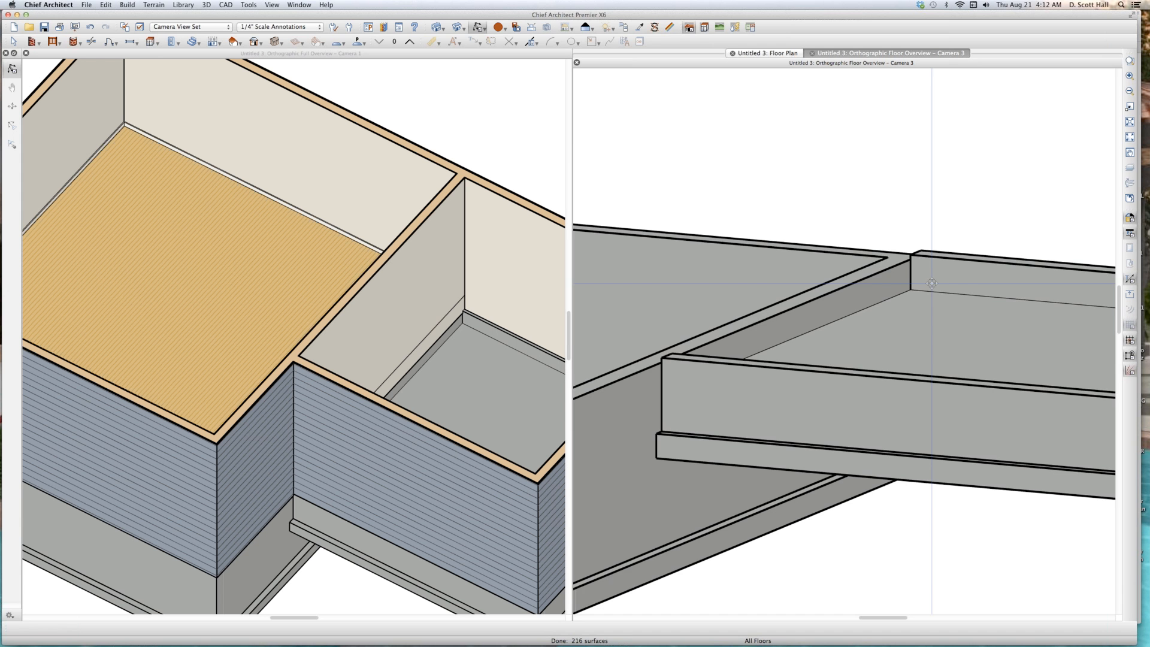
{"action": "scroll", "coordinate": [931, 283], "scroll_direction": "down", "scroll_amount": 2}
{"action": "scroll", "coordinate": [933, 295], "scroll_direction": "down", "scroll_amount": 2}
{"action": "key", "text": "super+w"}
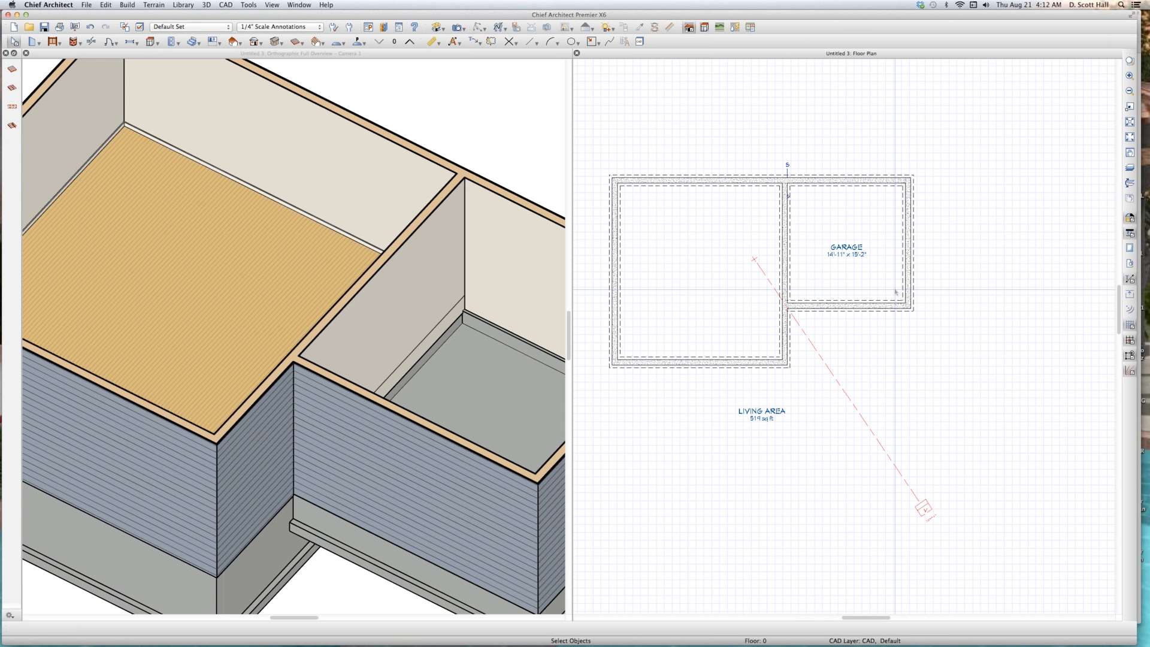
Create an orthographic framing overview and display the "Walls, Foundation" layer in the 3D Framing Set.
{"action": "key", "text": "f"}
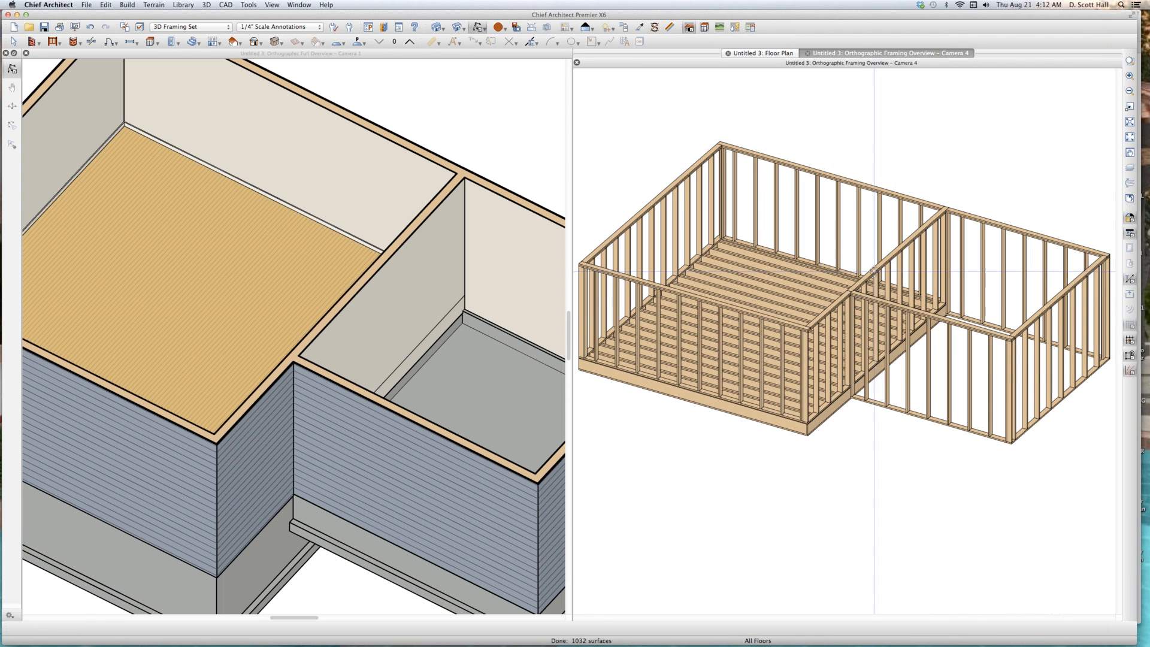
{"action": "left_click_drag", "start_coordinate": [879, 370], "coordinate": [880, 350]}
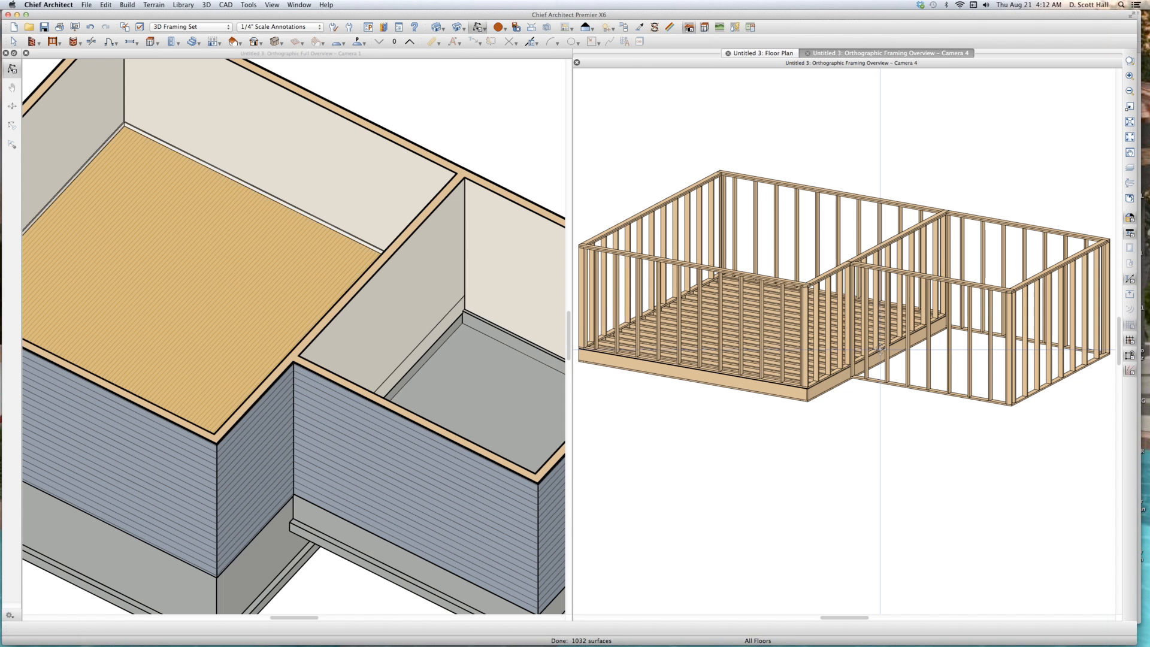
{"action": "key", "text": "l"}
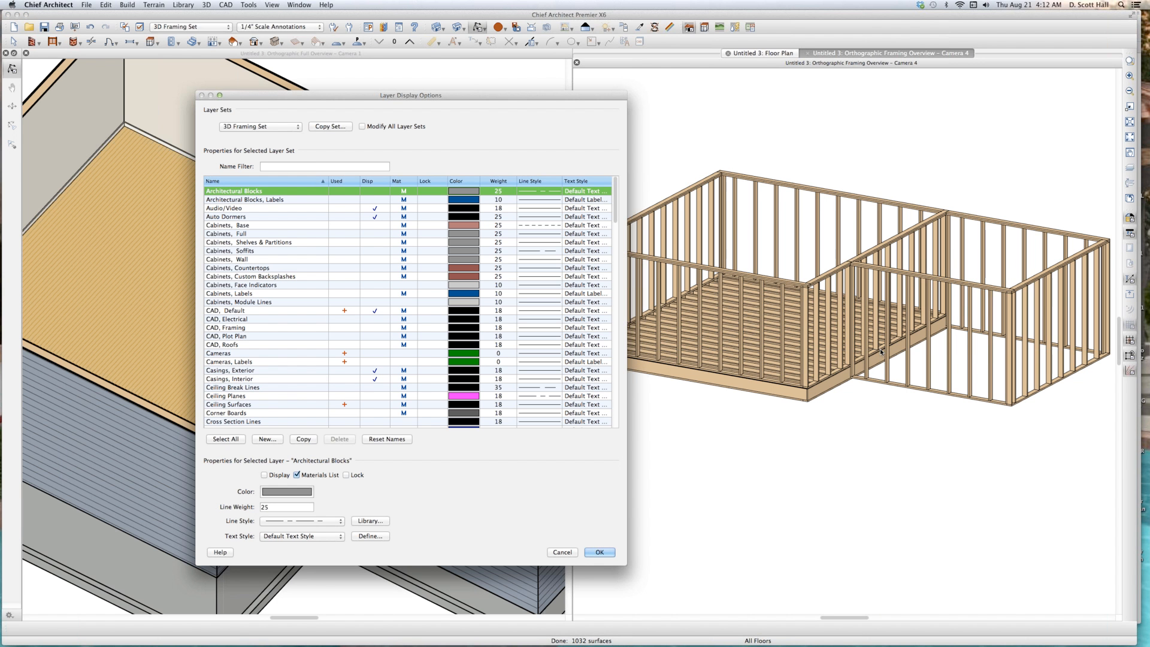
{"action": "type", "text": "wall"}
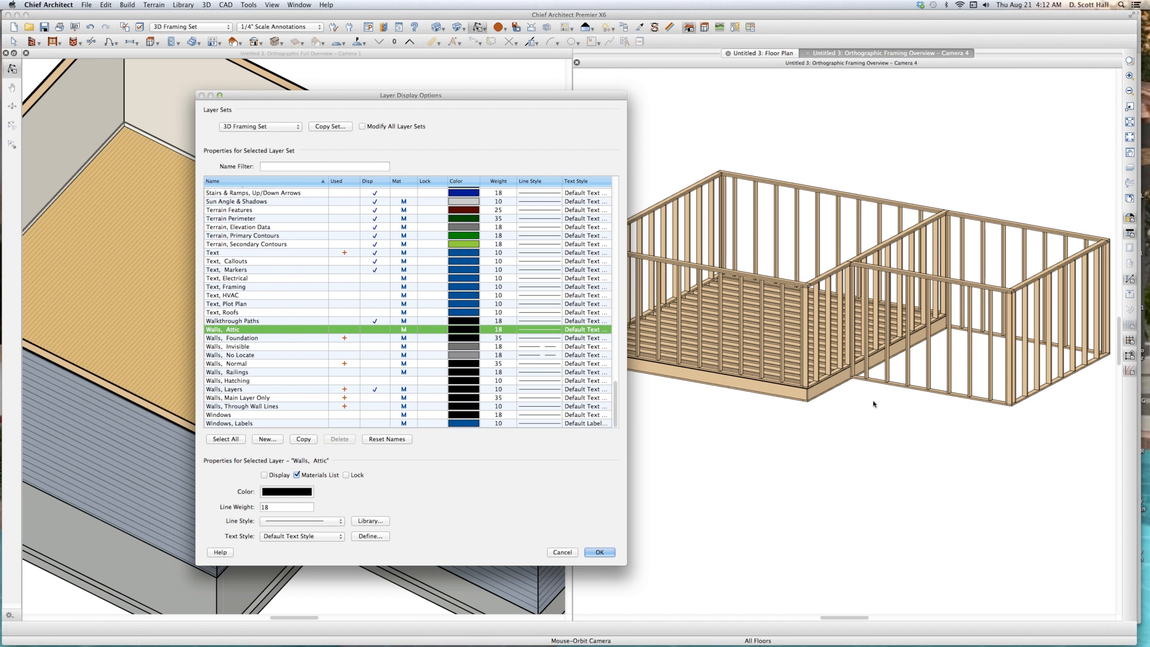
{"action": "left_click", "coordinate": [376, 337]}
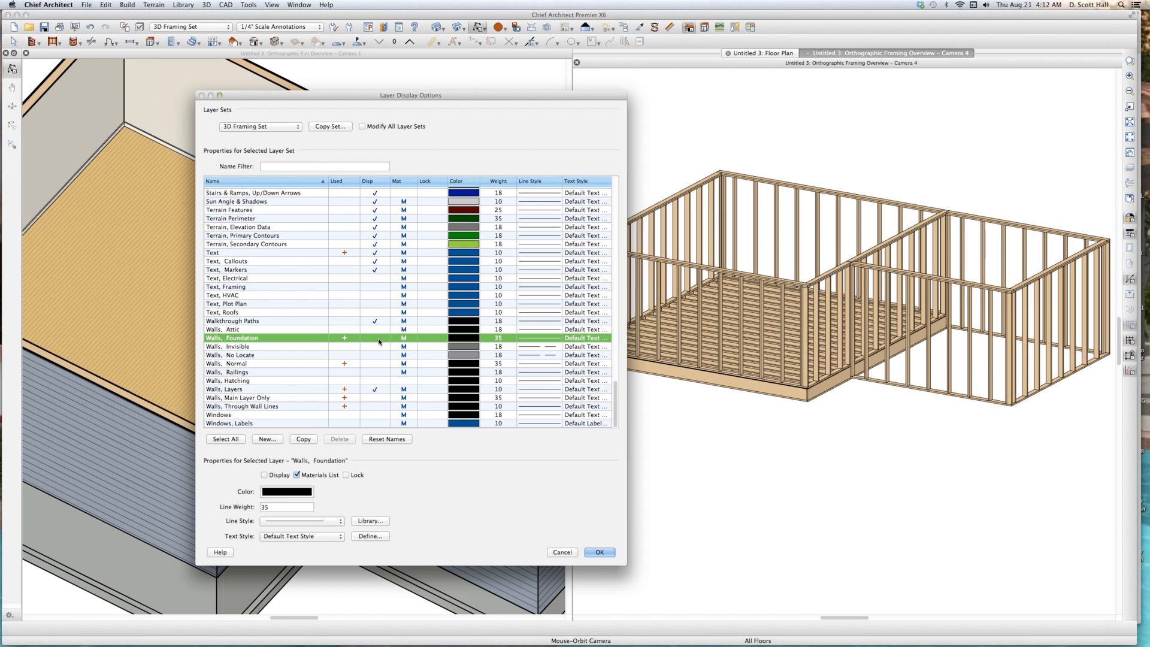
{"action": "key", "text": "Return"}
{"action": "scroll", "coordinate": [803, 405], "scroll_direction": "up", "scroll_amount": 10}
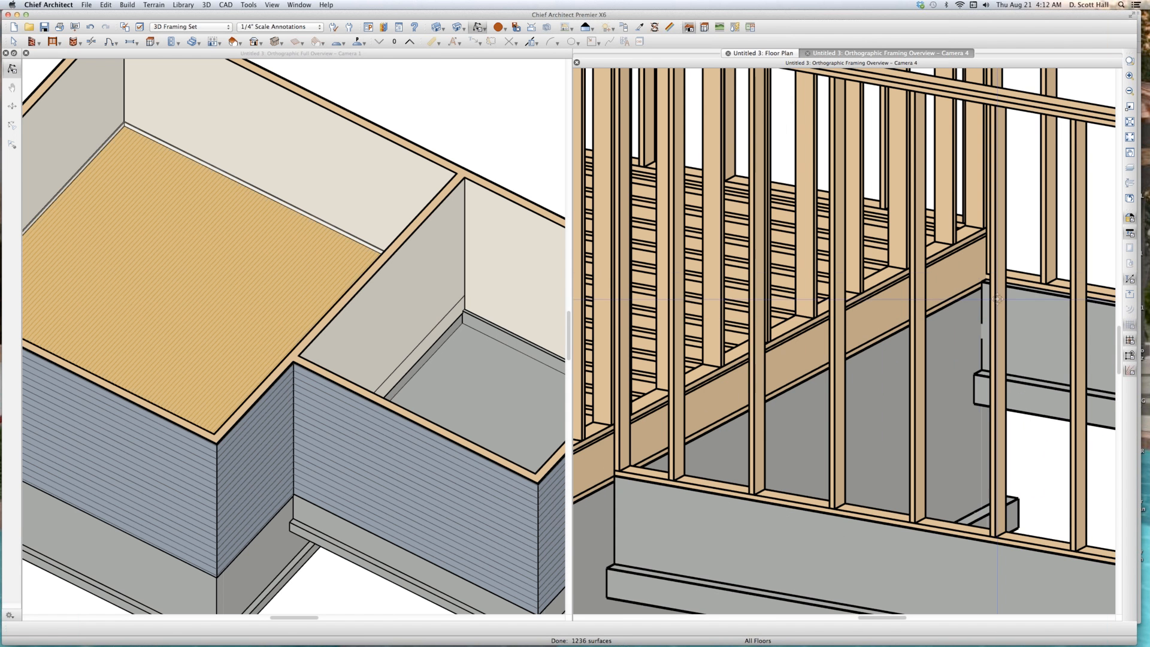
{"action": "scroll", "coordinate": [828, 378], "scroll_direction": "down", "scroll_amount": 4}
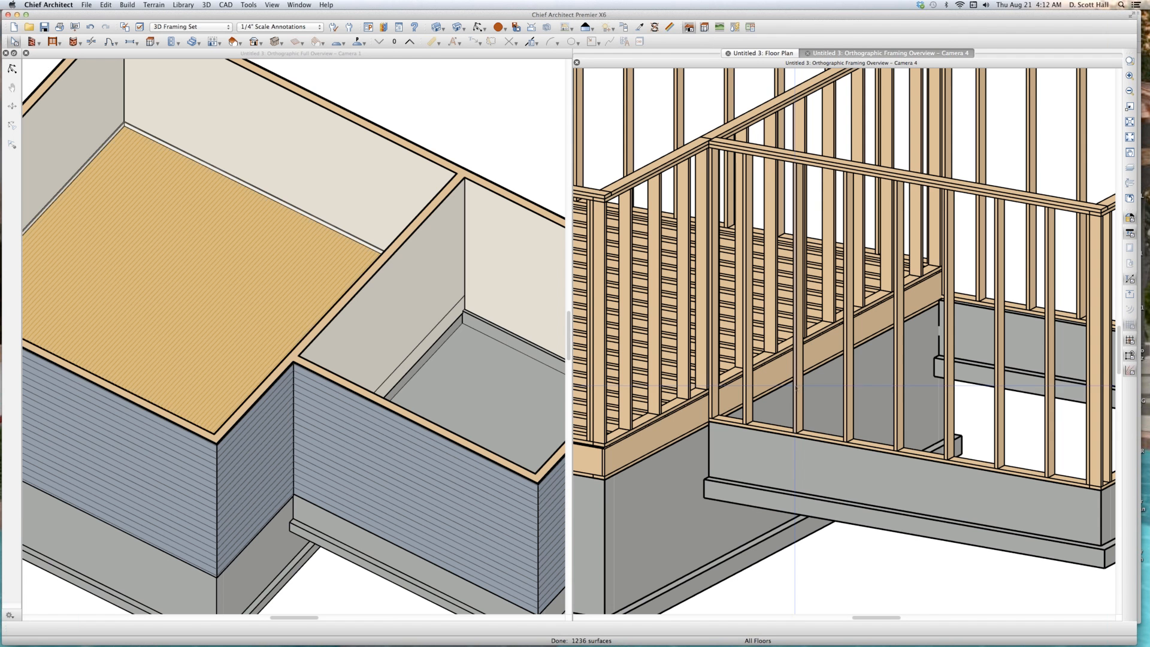
Cut a cross section through the bedroom and garage facing the back wall, and tile all open views.
{"action": "key", "text": "shift+F4"}
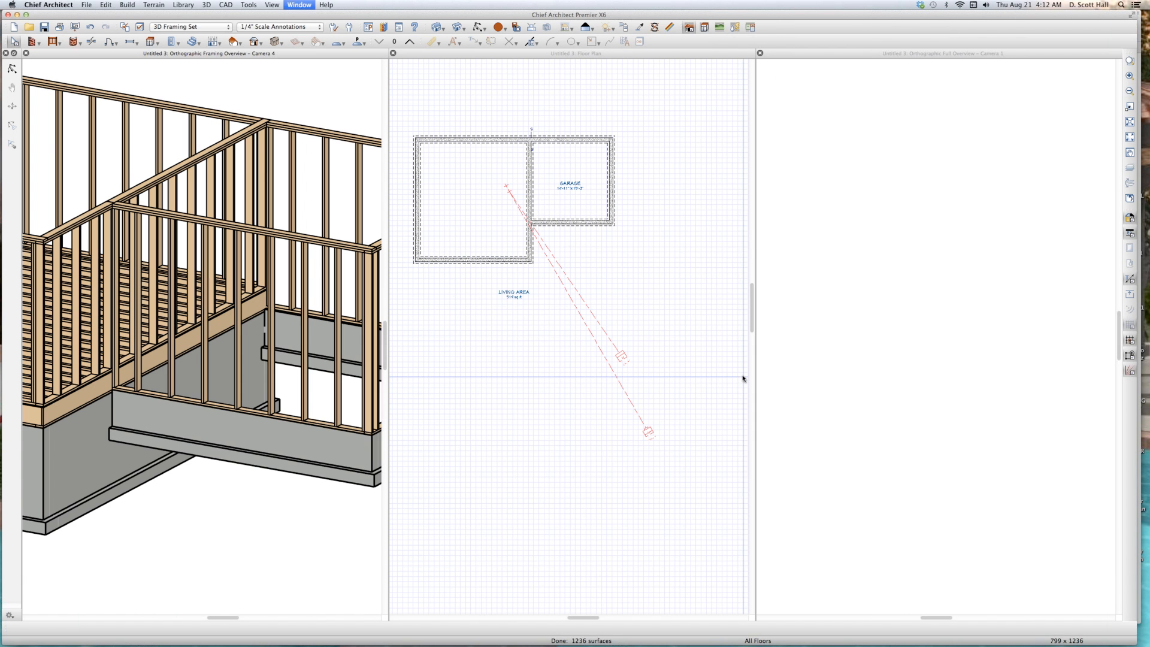
{"action": "left_click", "coordinate": [594, 354]}
{"action": "scroll", "coordinate": [527, 146], "scroll_direction": "up", "scroll_amount": 1}
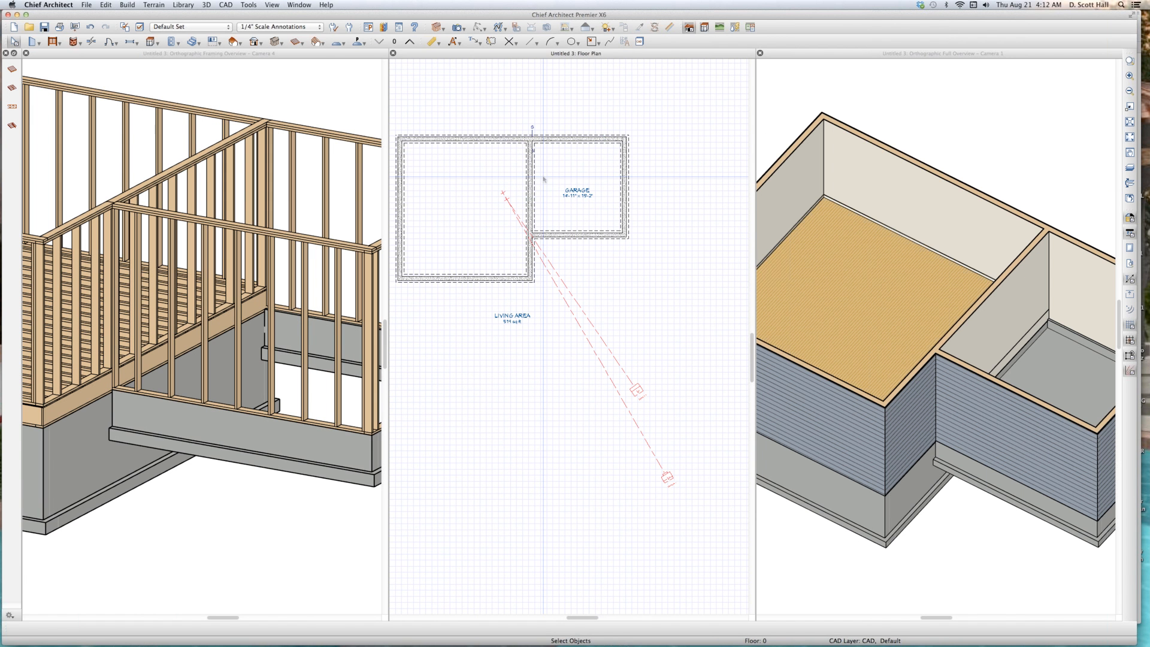
{"action": "key", "text": "x"}
{"action": "left_click_drag", "start_coordinate": [548, 171], "coordinate": [545, 113]}
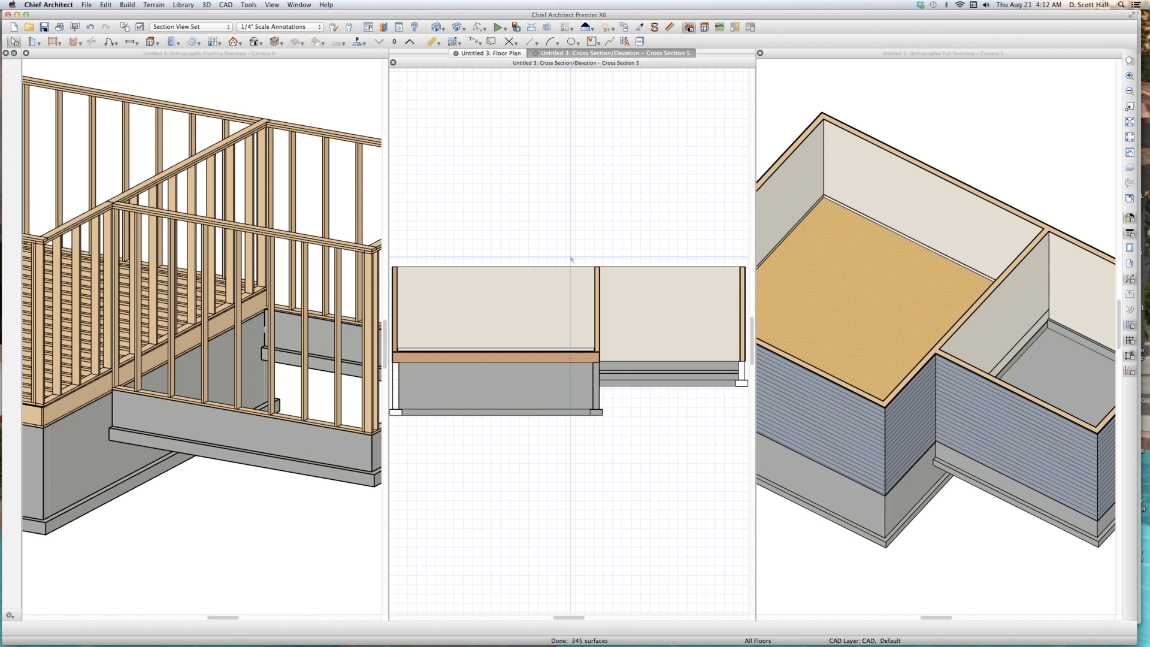
{"action": "key", "text": "t"}
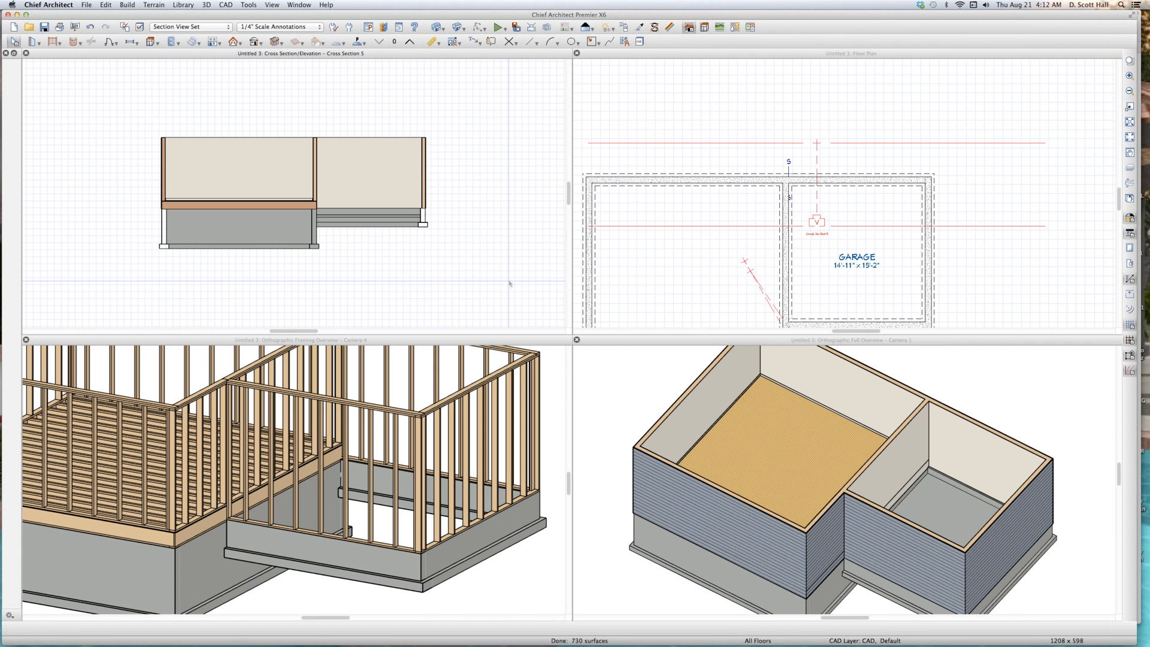
Display all framing layers, from "Framing, Bearing Lines" through "Framing, Wall Bridging", in the cross section's Section View Set.
{"action": "left_click", "coordinate": [254, 152]}
{"action": "scroll", "coordinate": [255, 207], "scroll_direction": "up", "scroll_amount": 4}
{"action": "scroll", "coordinate": [304, 162], "scroll_direction": "up", "scroll_amount": 4}
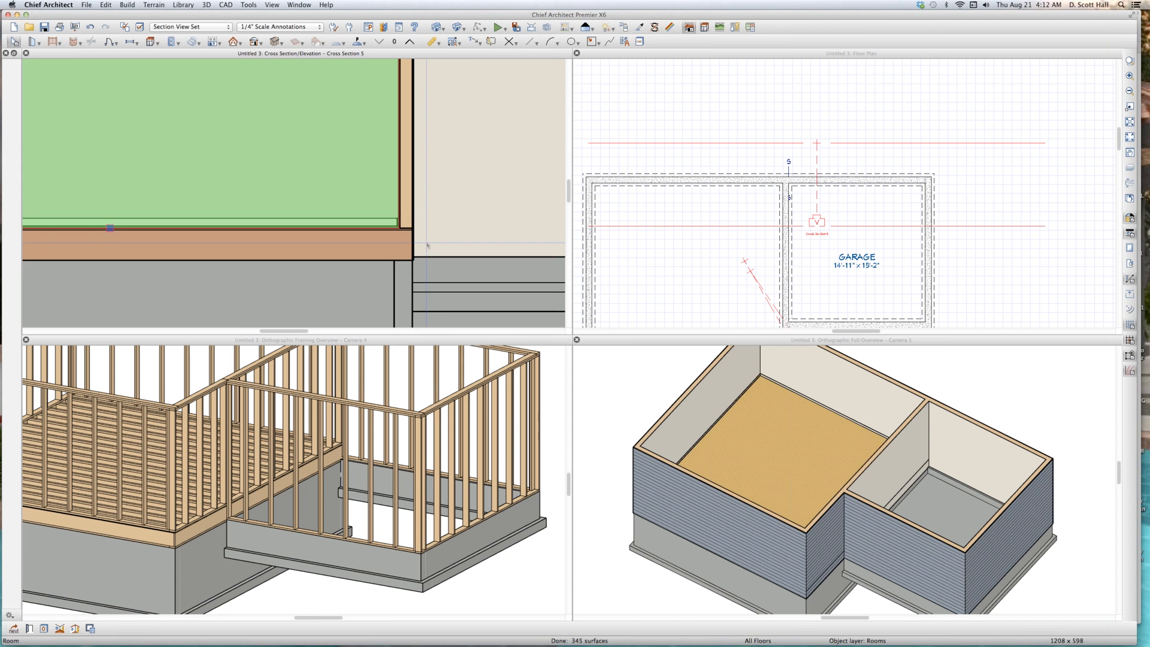
{"action": "key", "text": "Escape"}
{"action": "key", "text": "super+l"}
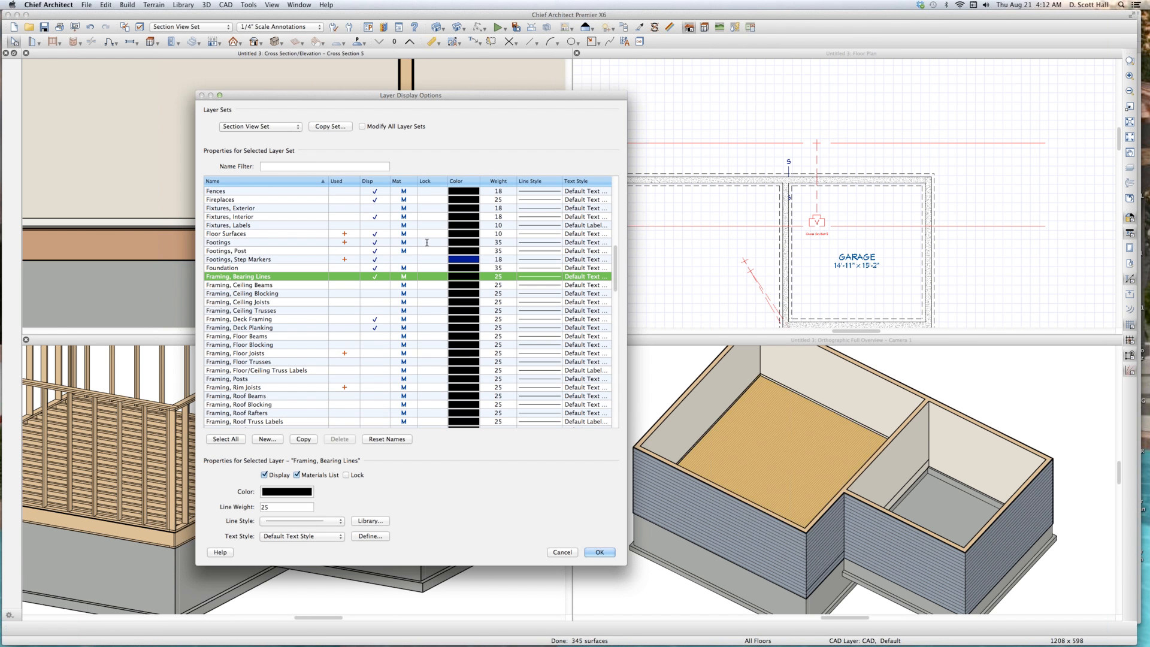
{"action": "scroll", "coordinate": [244, 290], "scroll_direction": "down", "scroll_amount": 10}
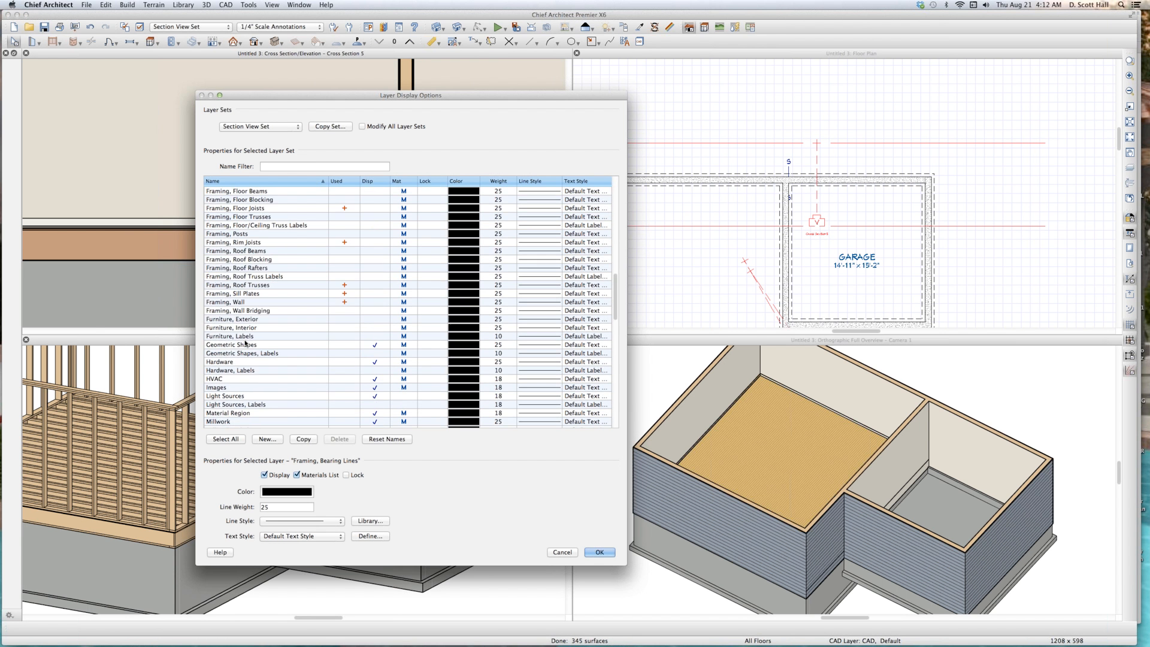
{"action": "scroll", "coordinate": [248, 267], "scroll_direction": "up", "scroll_amount": 7}
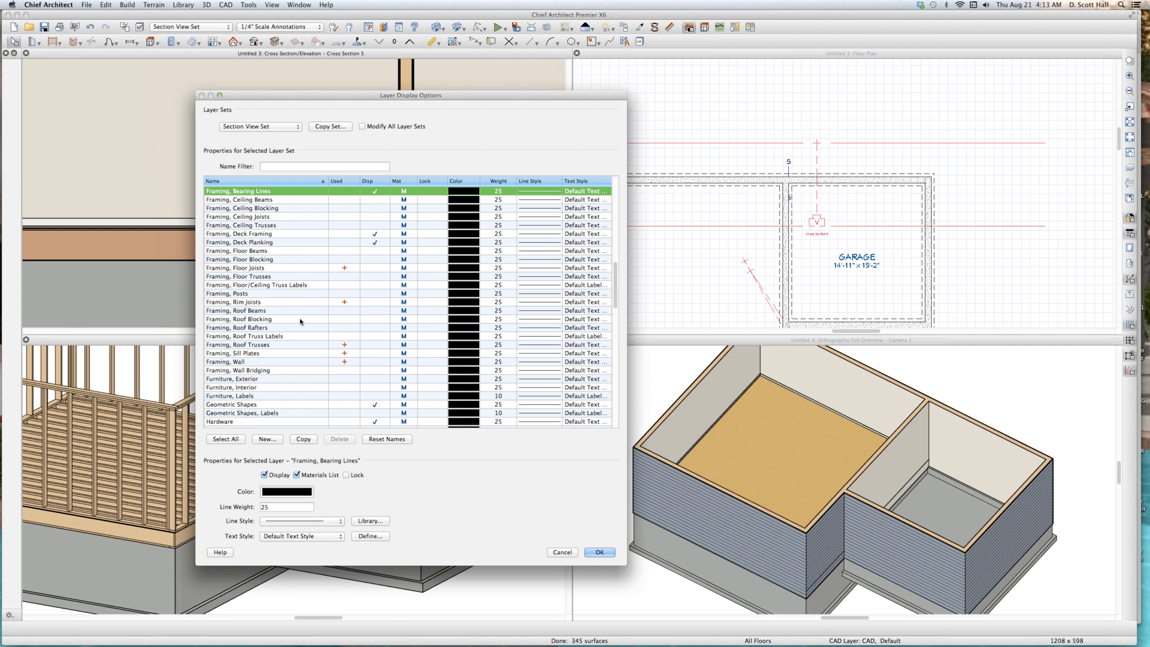
{"action": "left_click", "coordinate": [257, 371], "text": "shift"}
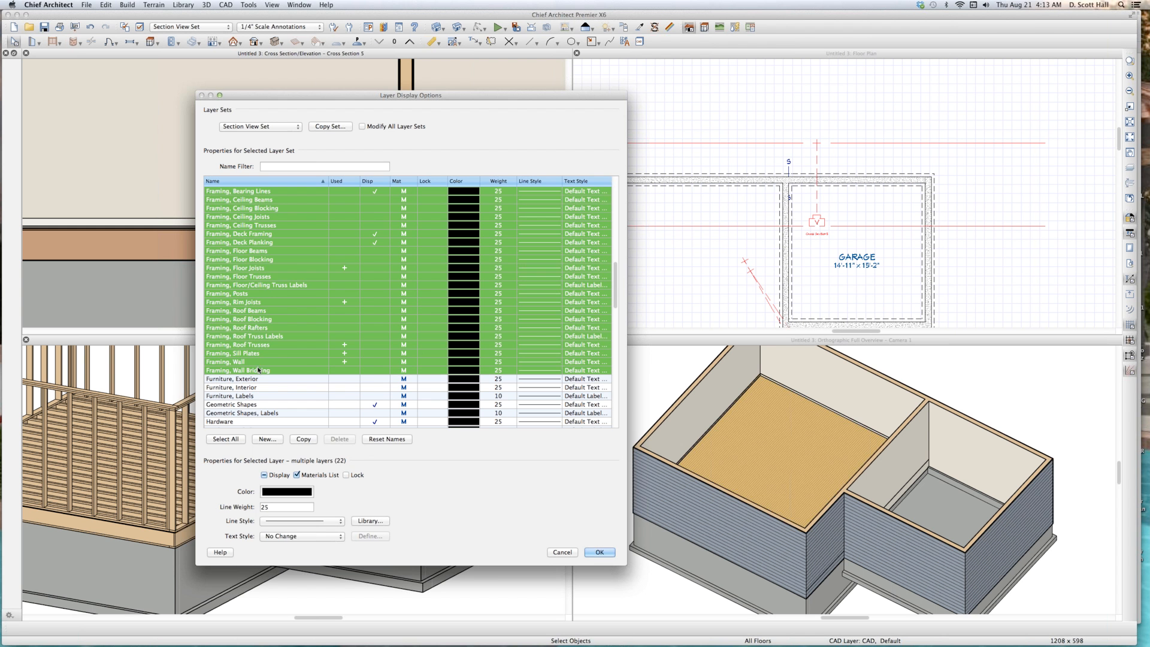
{"action": "left_click", "coordinate": [370, 372]}
{"action": "key", "text": "Return"}
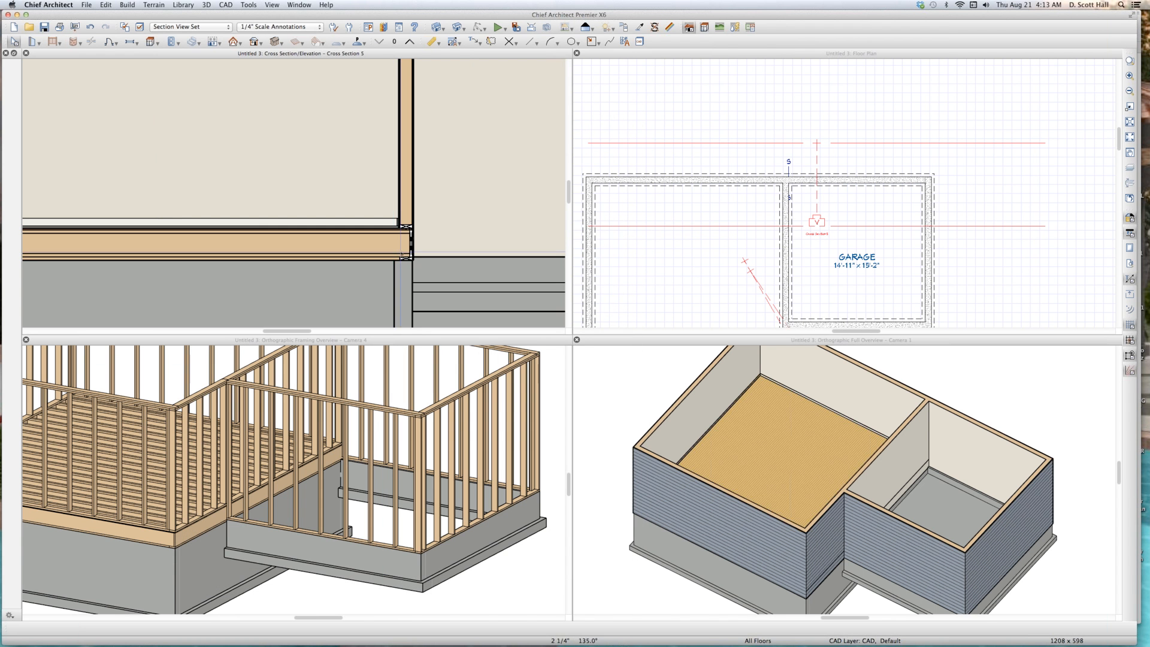
Turn off line weight display and examine where the bedroom floor framing rests on the stem wall in the cross section.
{"action": "scroll", "coordinate": [455, 292], "scroll_direction": "up", "scroll_amount": 3}
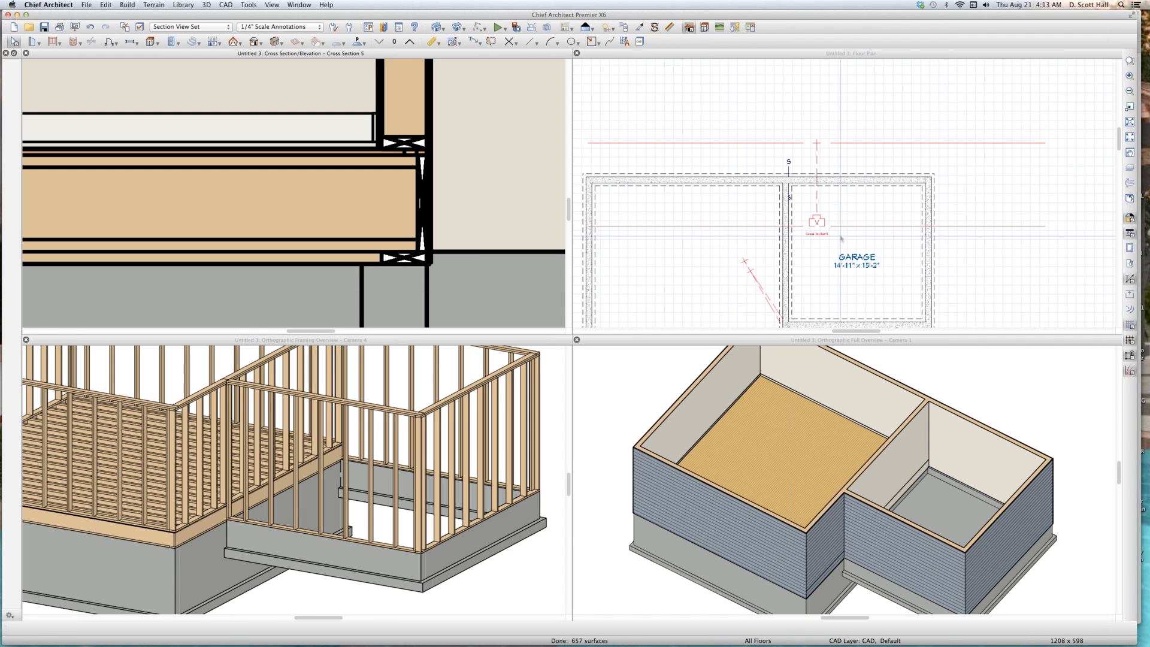
{"action": "left_click", "coordinate": [1131, 233]}
{"action": "scroll", "coordinate": [362, 255], "scroll_direction": "down", "scroll_amount": 4}
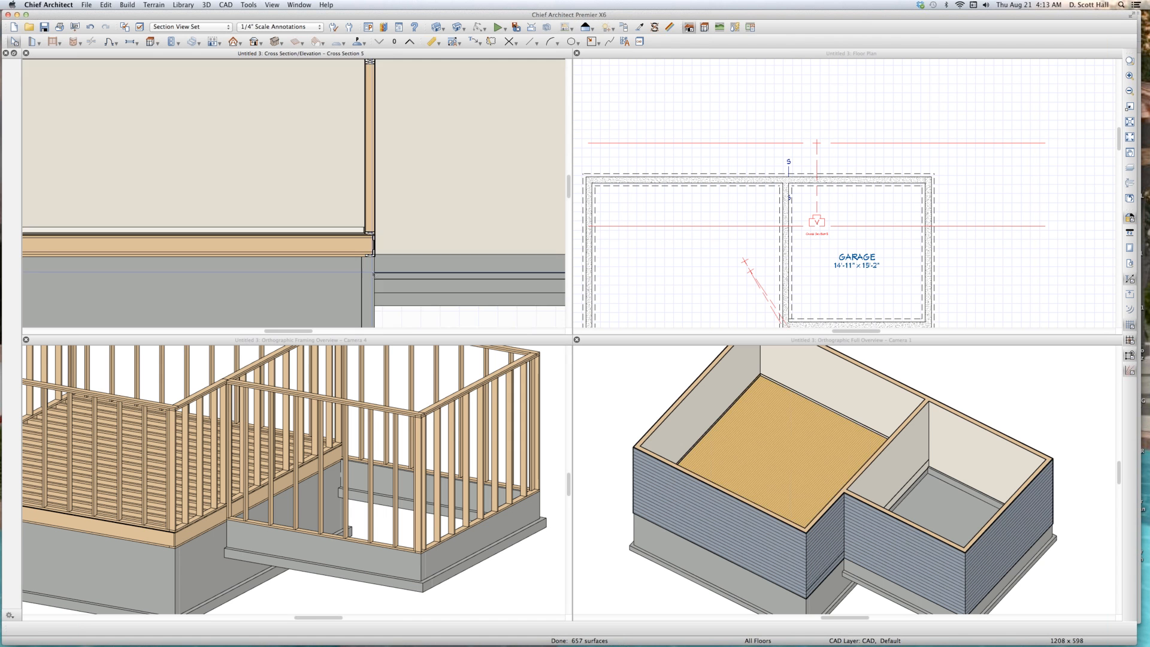
{"action": "scroll", "coordinate": [370, 267], "scroll_direction": "up", "scroll_amount": 4}
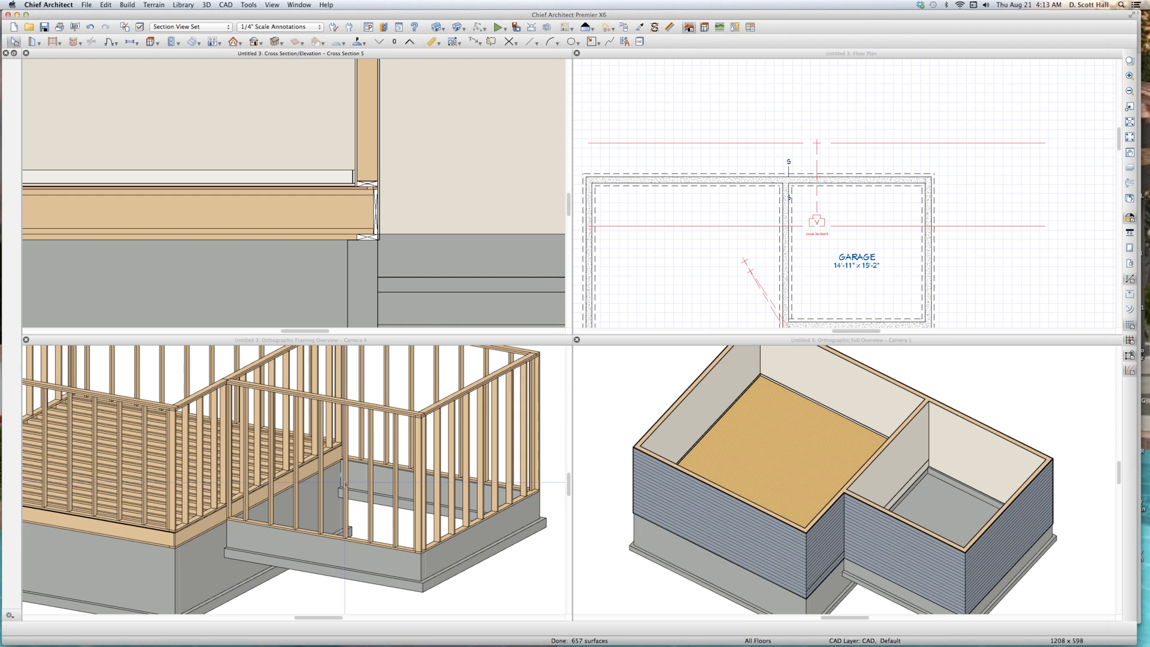
Set the garage room's stem wall top to -16" on floor 1.
{"action": "left_click", "coordinate": [906, 246]}
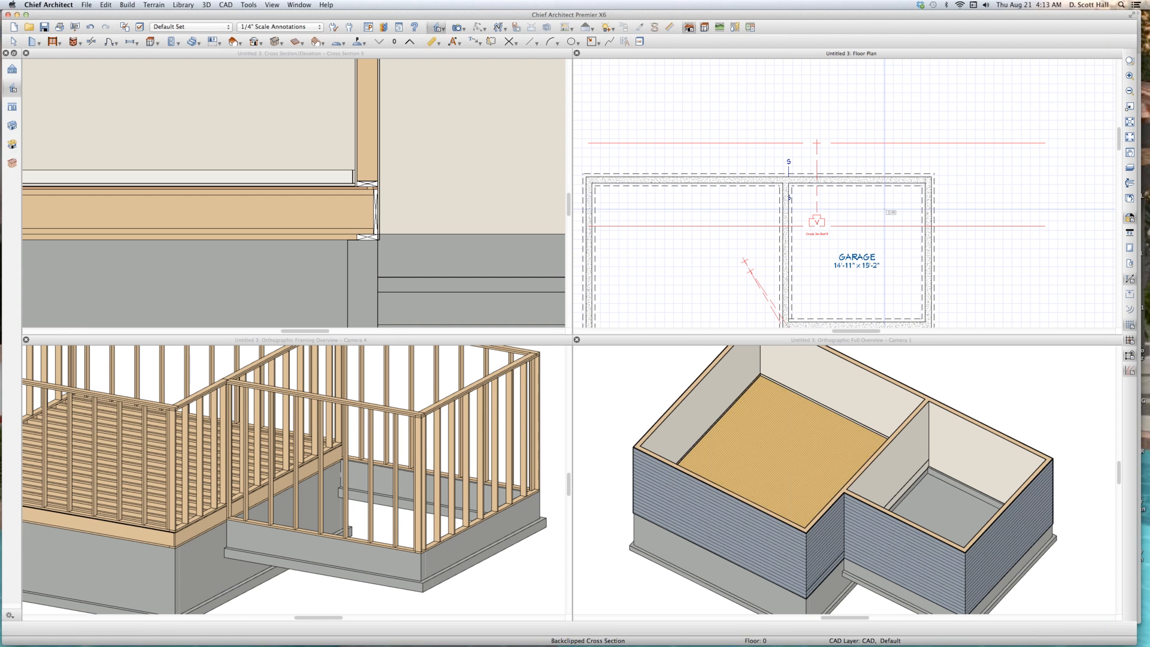
{"action": "key", "text": "space"}
{"action": "left_click", "coordinate": [885, 211]}
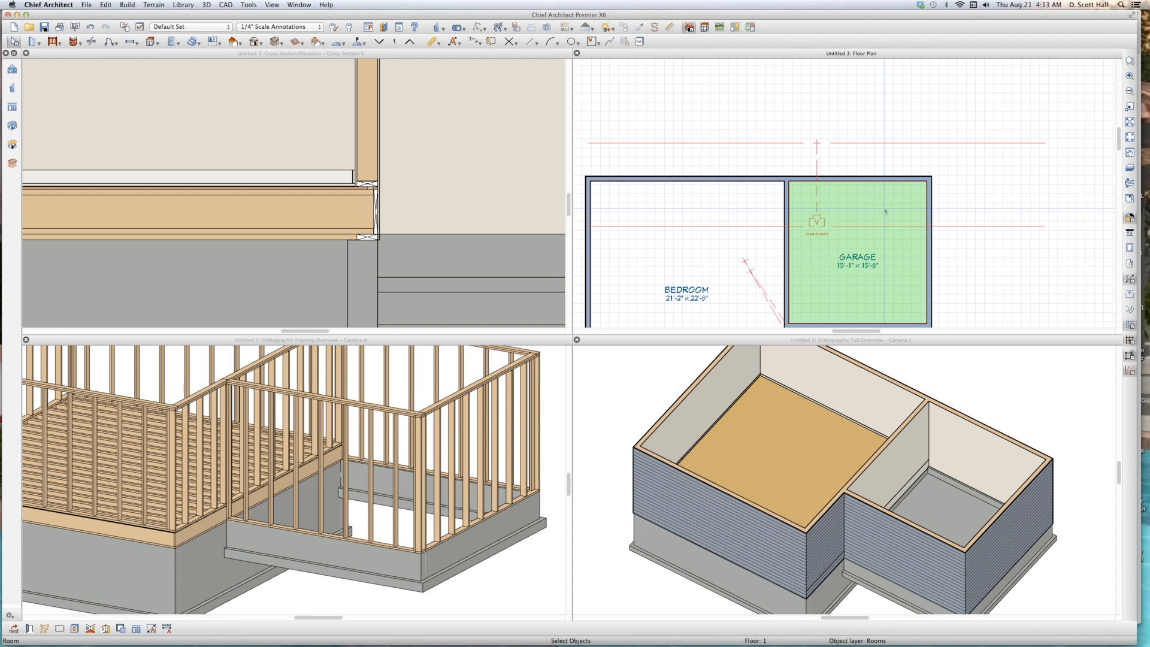
{"action": "double_click", "coordinate": [885, 211]}
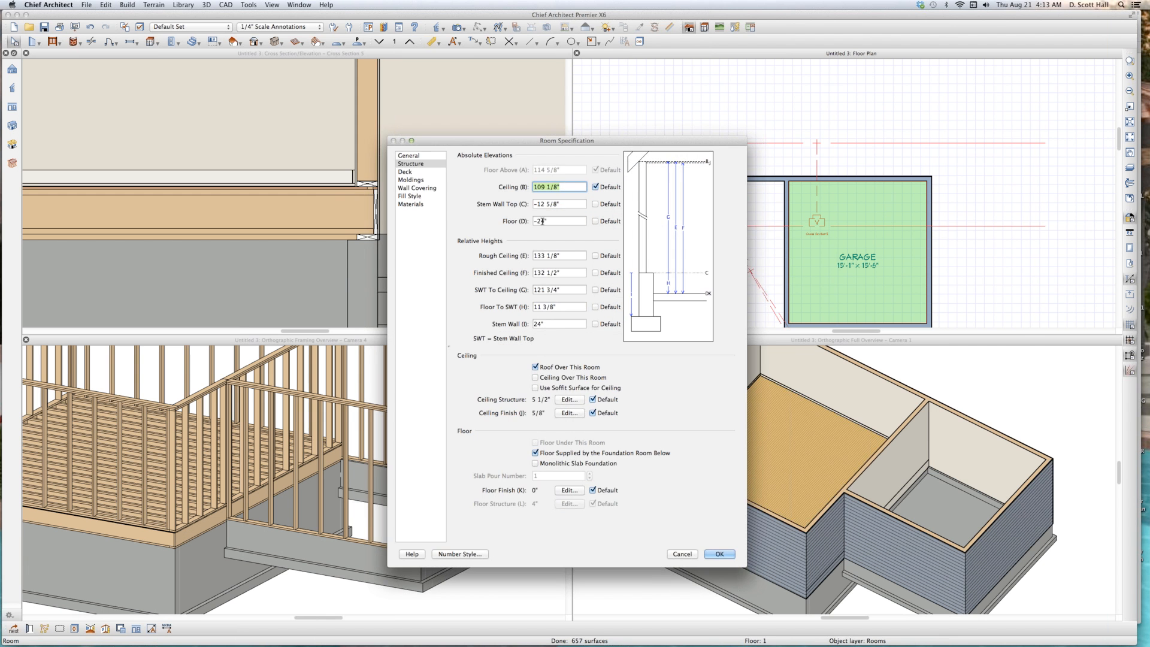
{"action": "left_click_drag", "start_coordinate": [527, 151], "coordinate": [804, 165]}
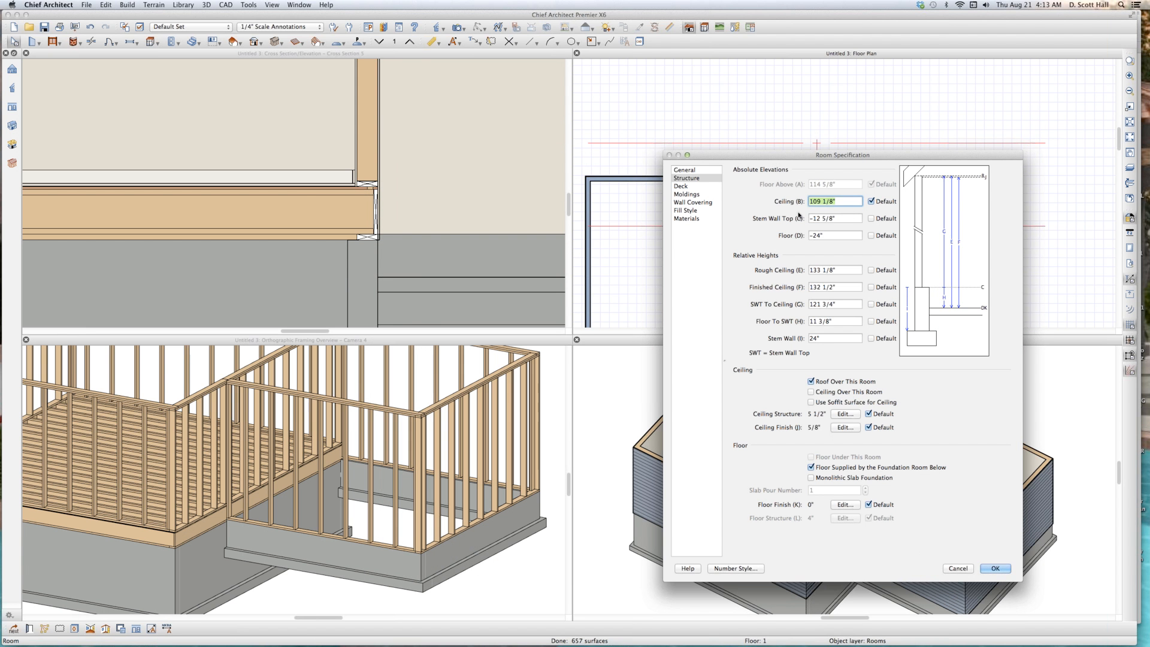
{"action": "left_click", "coordinate": [839, 219]}
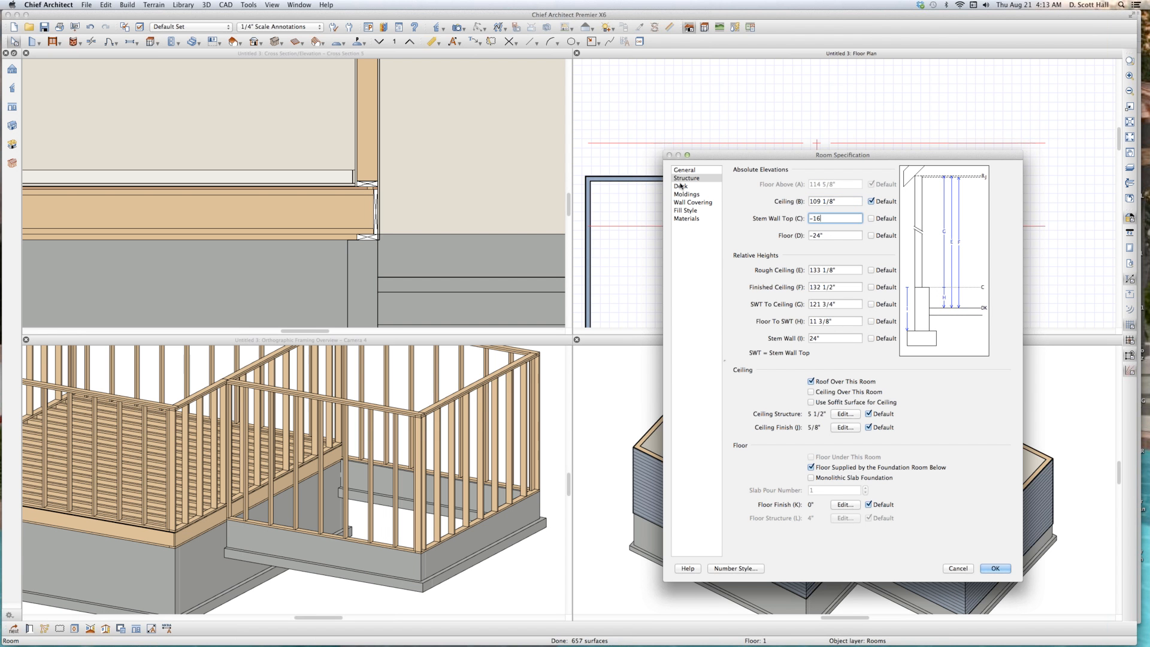
{"action": "key", "text": "Return"}
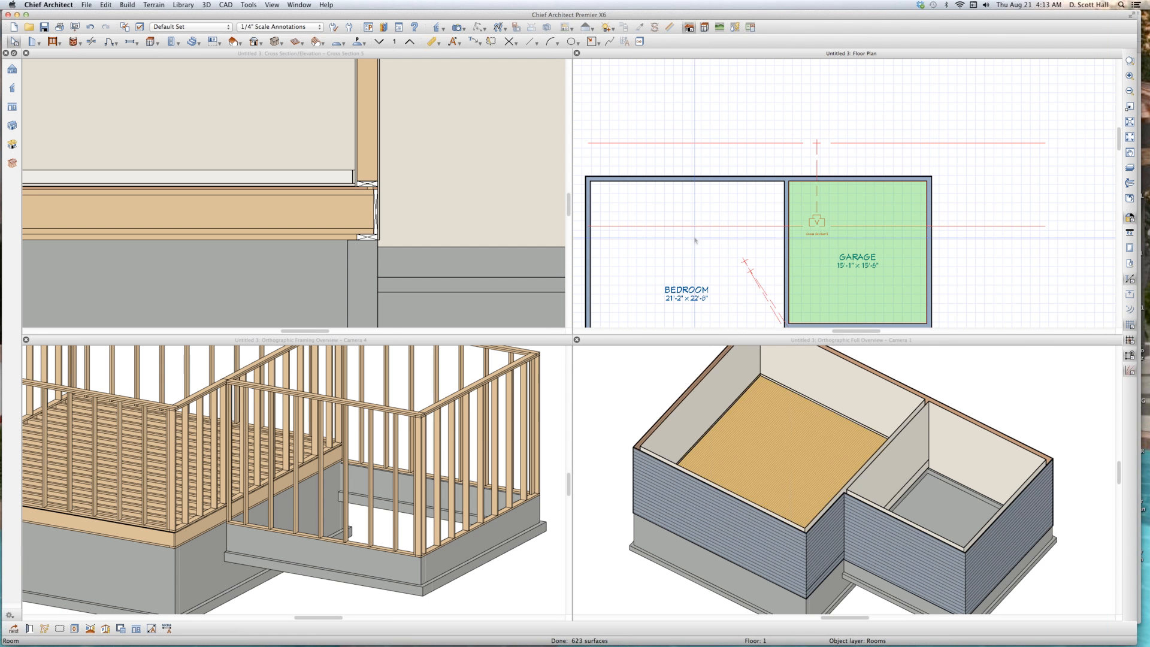
Set the garage room's stem wall top elevation to -20".
{"action": "double_click", "coordinate": [695, 240]}
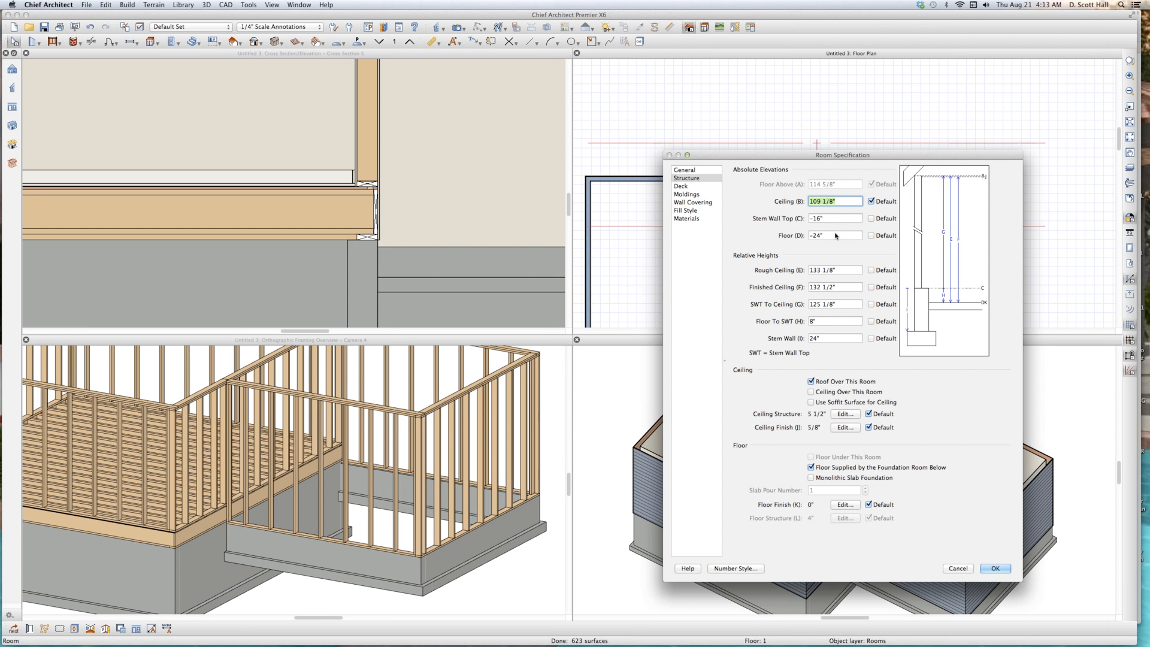
{"action": "key", "text": "Tab"}
{"action": "type", "text": "-"}
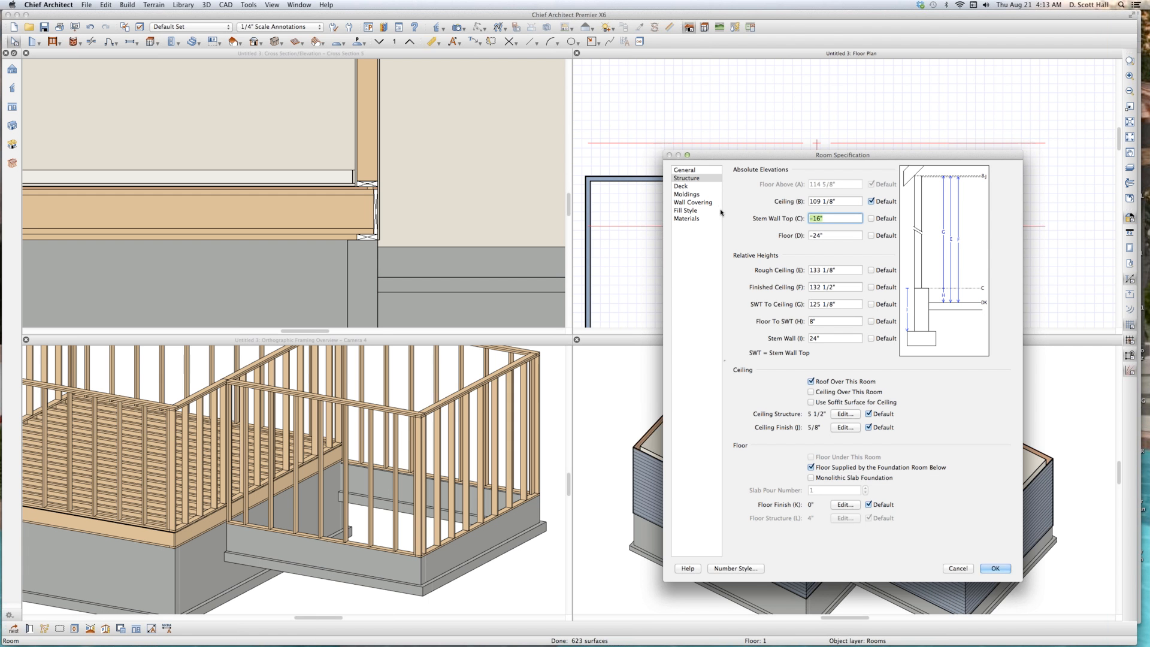
{"action": "type", "text": "20"}
{"action": "left_click", "coordinate": [992, 567]}
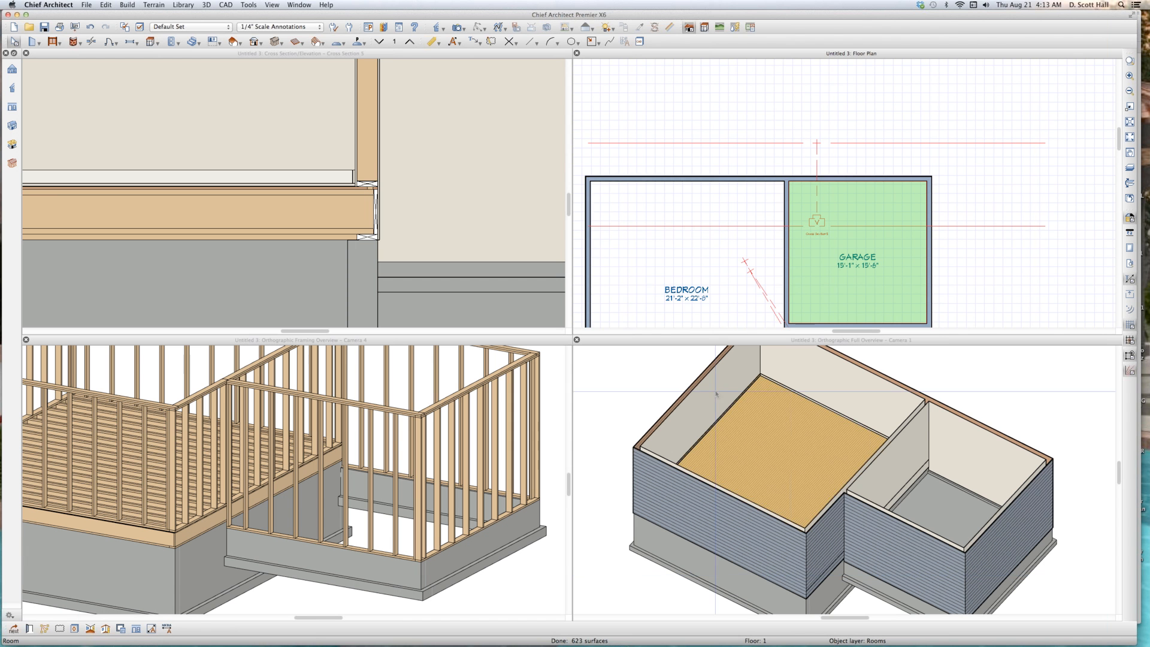
On the foundation level, hang the floor platform above on the bedroom's three stem walls, leaving out the back wall, and include a ledger.
{"action": "left_click", "coordinate": [752, 242]}
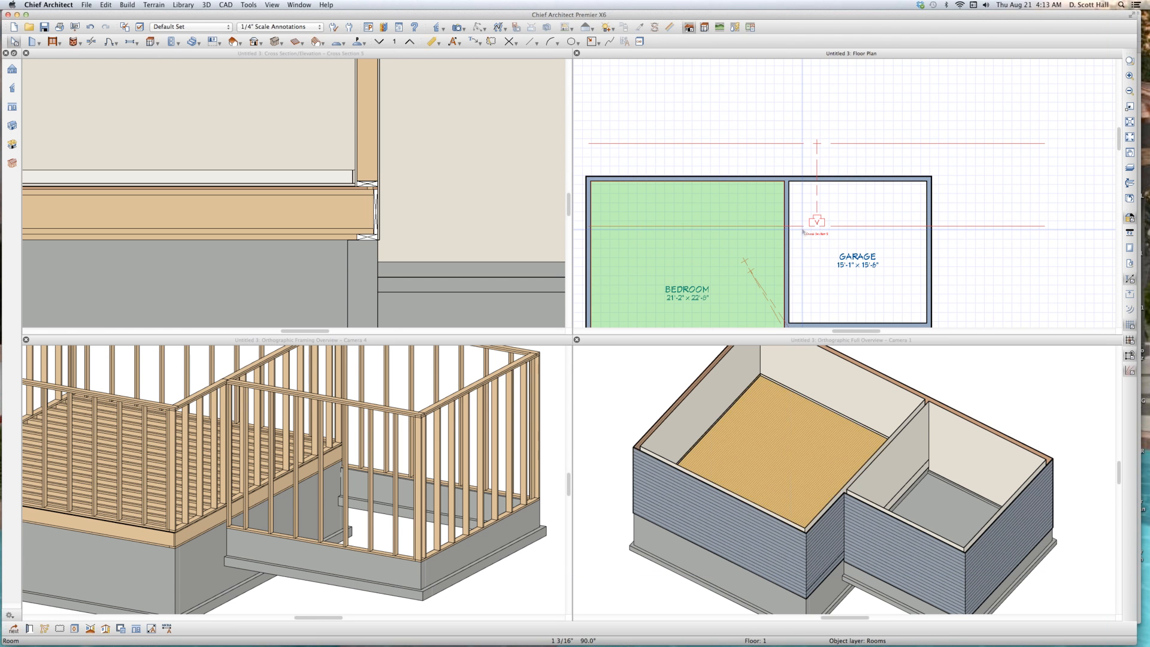
{"action": "key", "text": "Page_Down"}
{"action": "scroll", "coordinate": [784, 211], "scroll_direction": "down", "scroll_amount": 3}
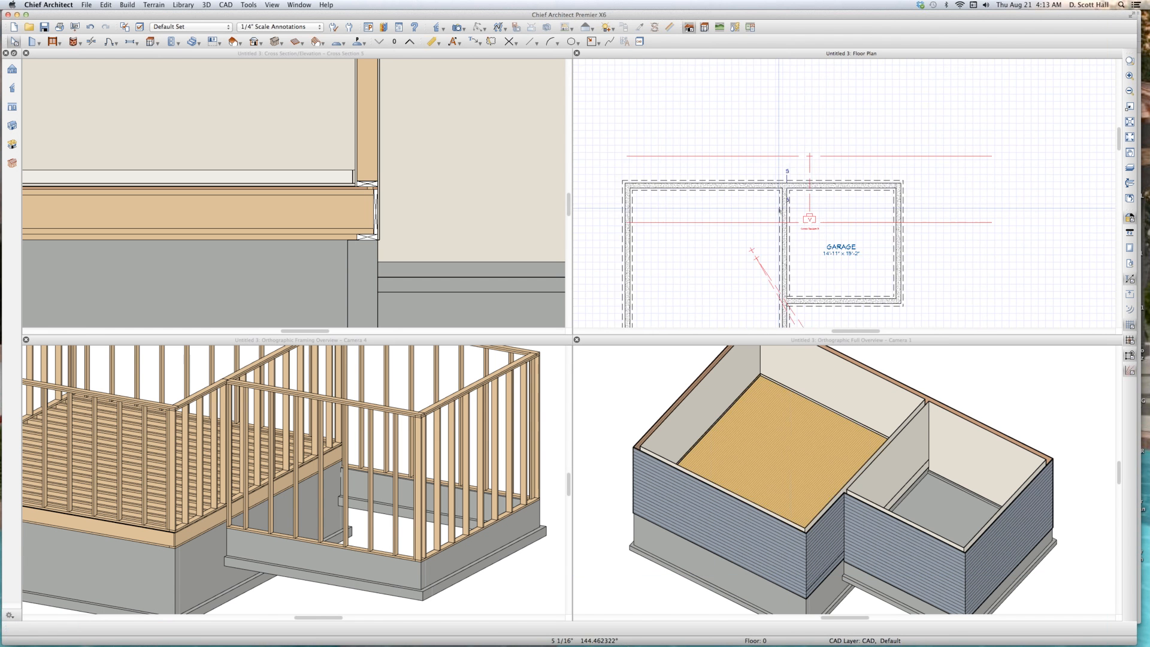
{"action": "left_click", "coordinate": [784, 229]}
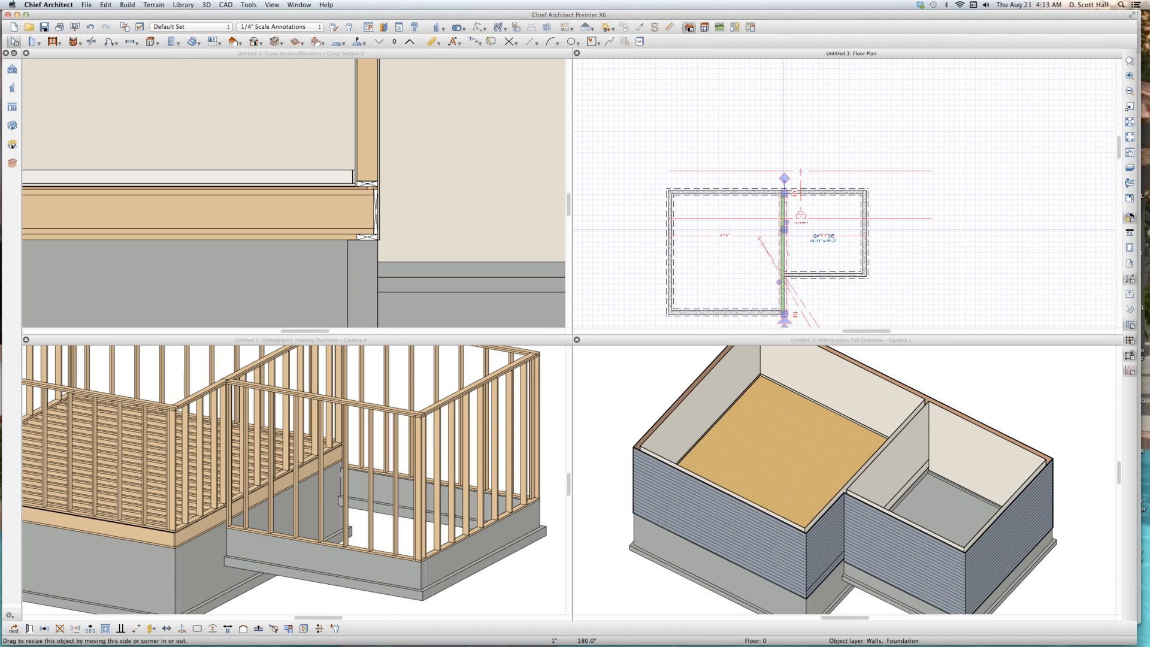
{"action": "left_click", "coordinate": [729, 191], "text": "shift"}
{"action": "left_click", "coordinate": [729, 191], "text": "shift"}
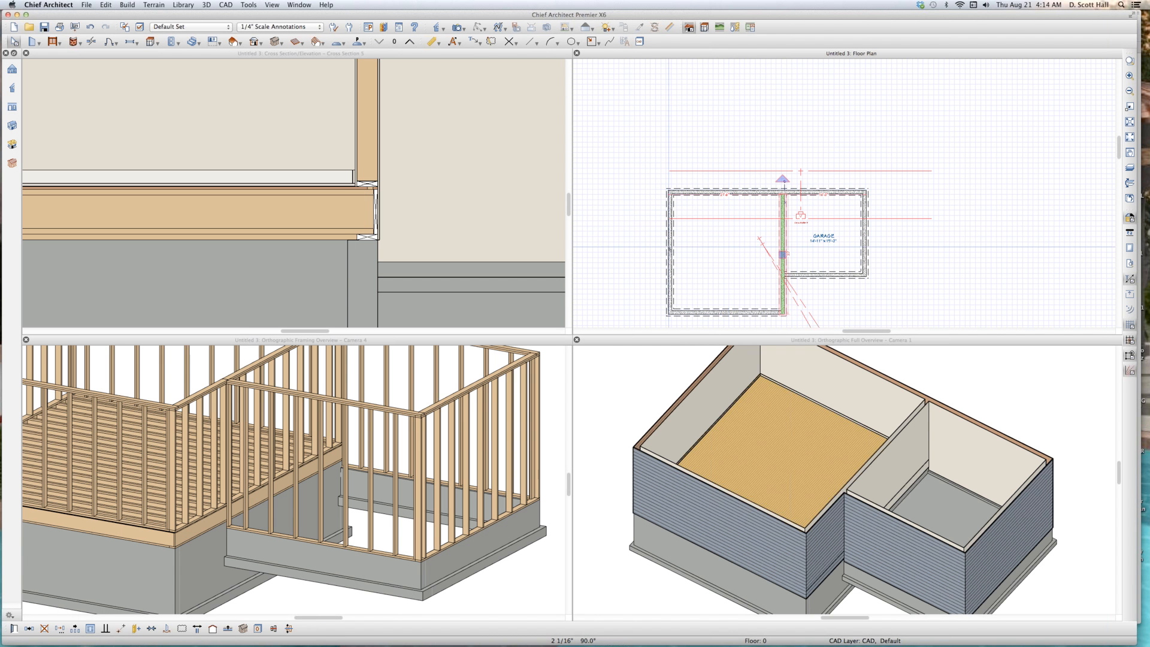
{"action": "left_click", "coordinate": [669, 249], "text": "shift"}
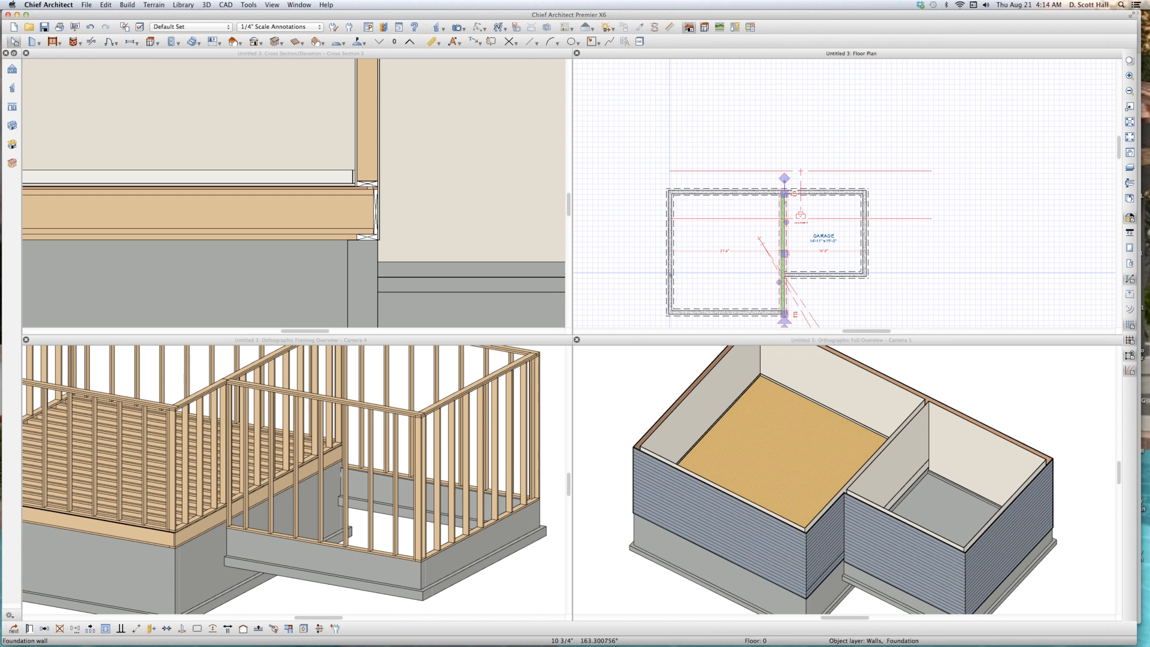
{"action": "left_click", "coordinate": [670, 270], "text": "shift"}
{"action": "left_click", "coordinate": [717, 312], "text": "shift"}
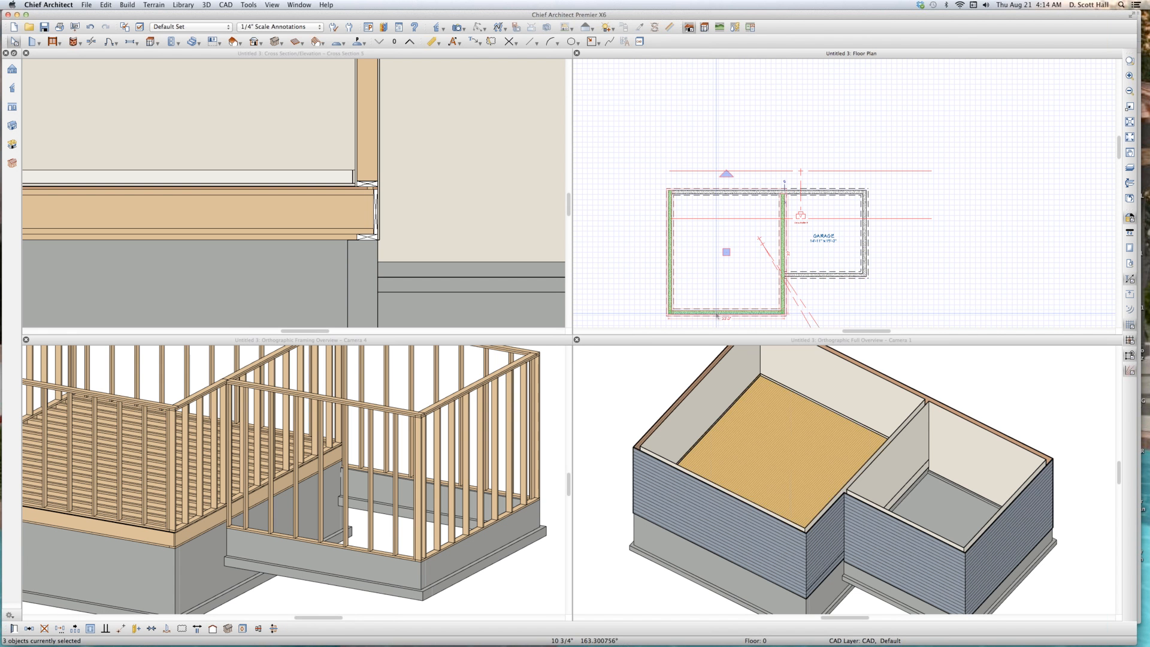
{"action": "key", "text": "super+e"}
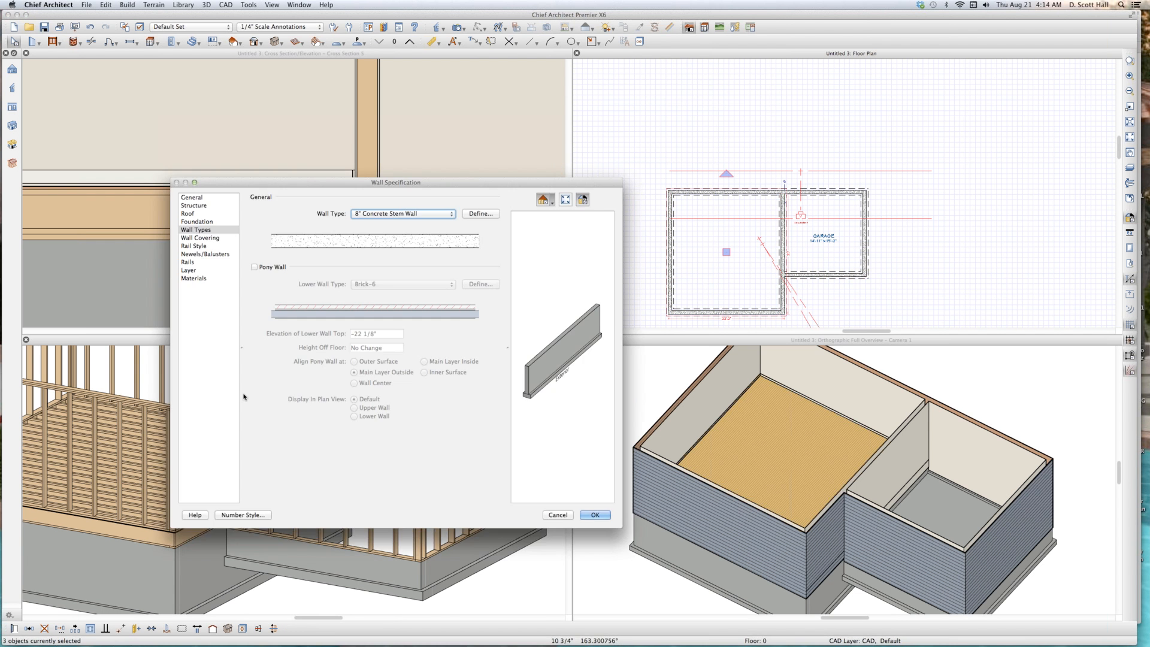
{"action": "left_click", "coordinate": [201, 206]}
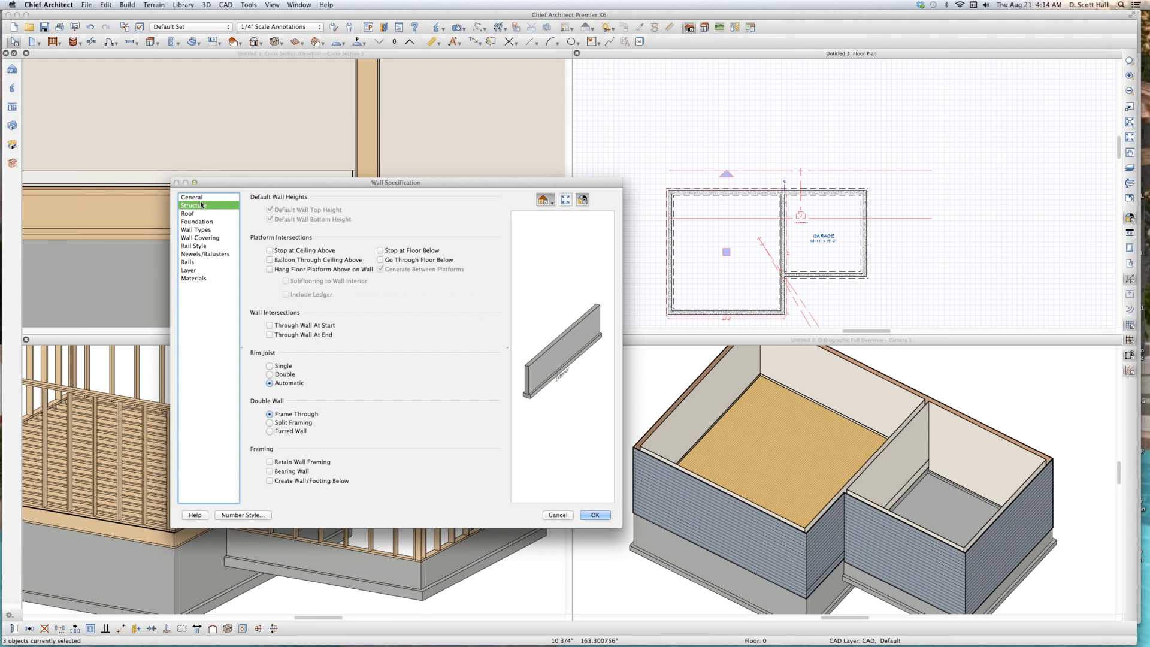
{"action": "left_click", "coordinate": [311, 269]}
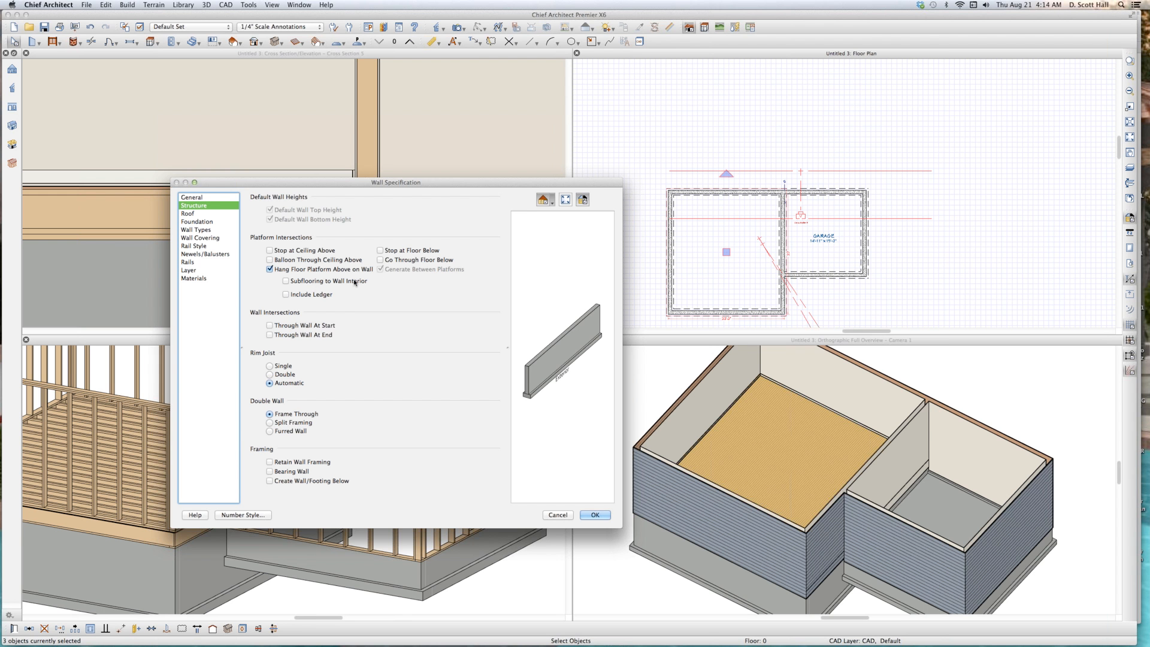
{"action": "left_click", "coordinate": [304, 296]}
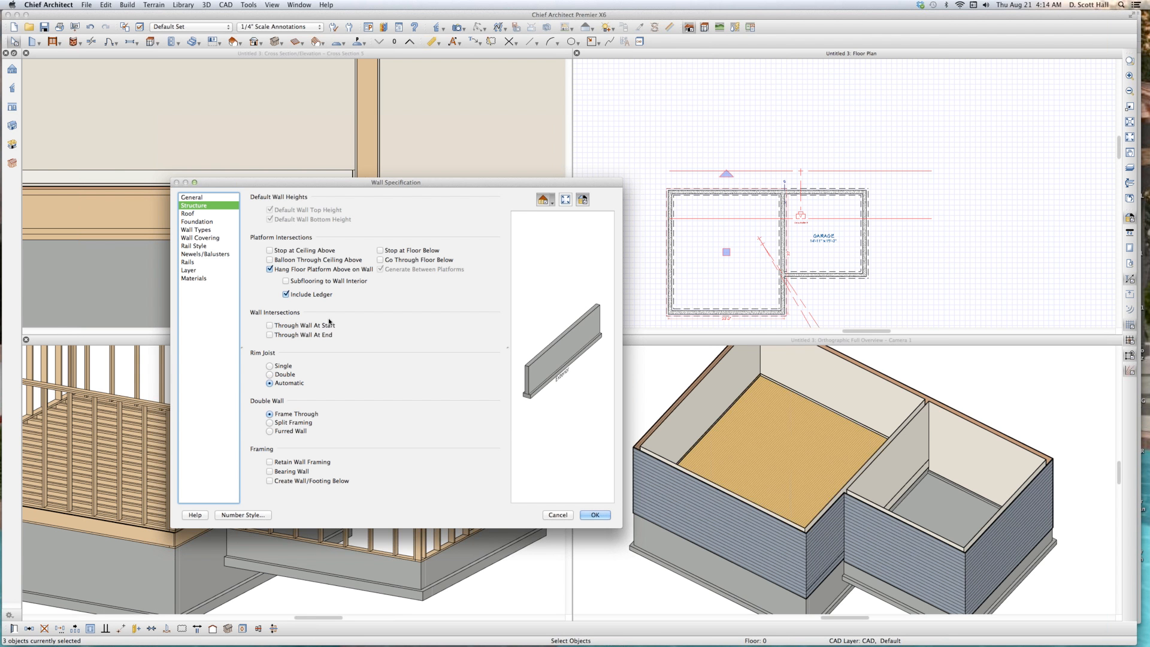
{"action": "left_click", "coordinate": [601, 519]}
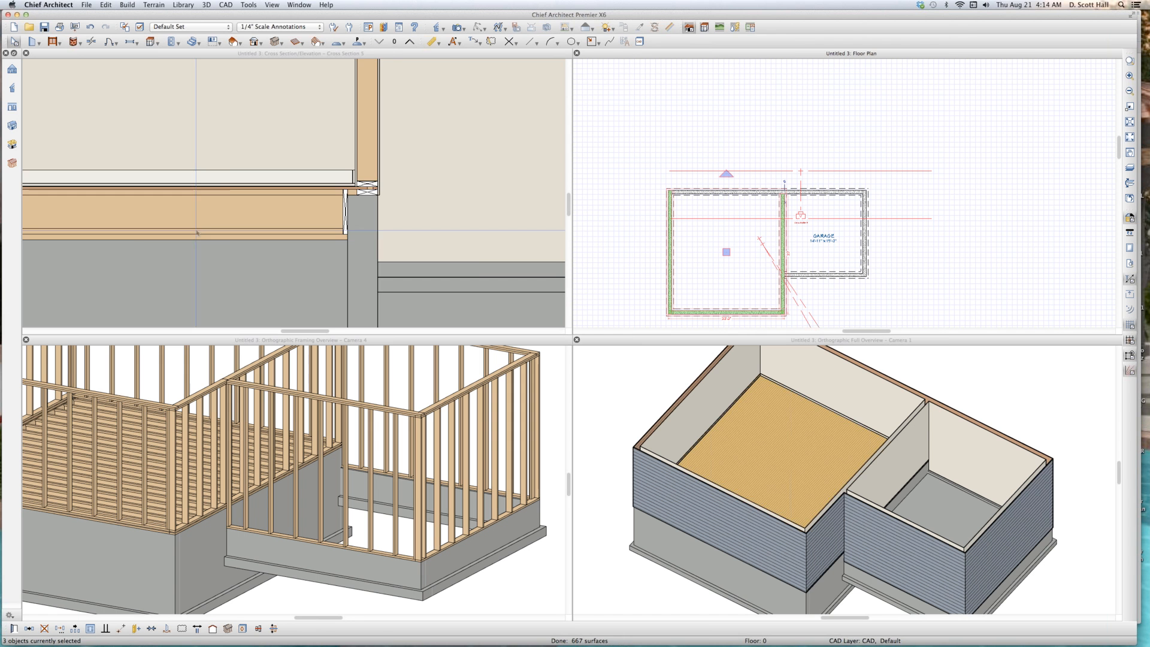
{"action": "scroll", "coordinate": [353, 203], "scroll_direction": "up", "scroll_amount": 3}
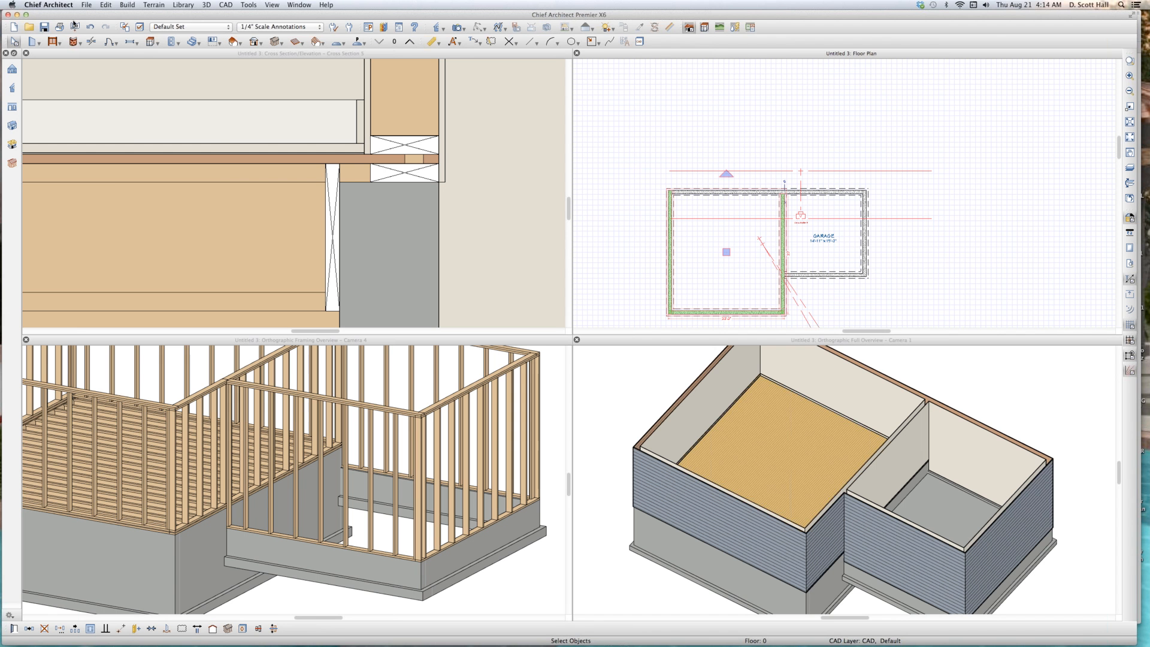
Review the Build Framing settings for the foundation level and the subfloor of floor 1.
{"action": "left_click", "coordinate": [136, 5]}
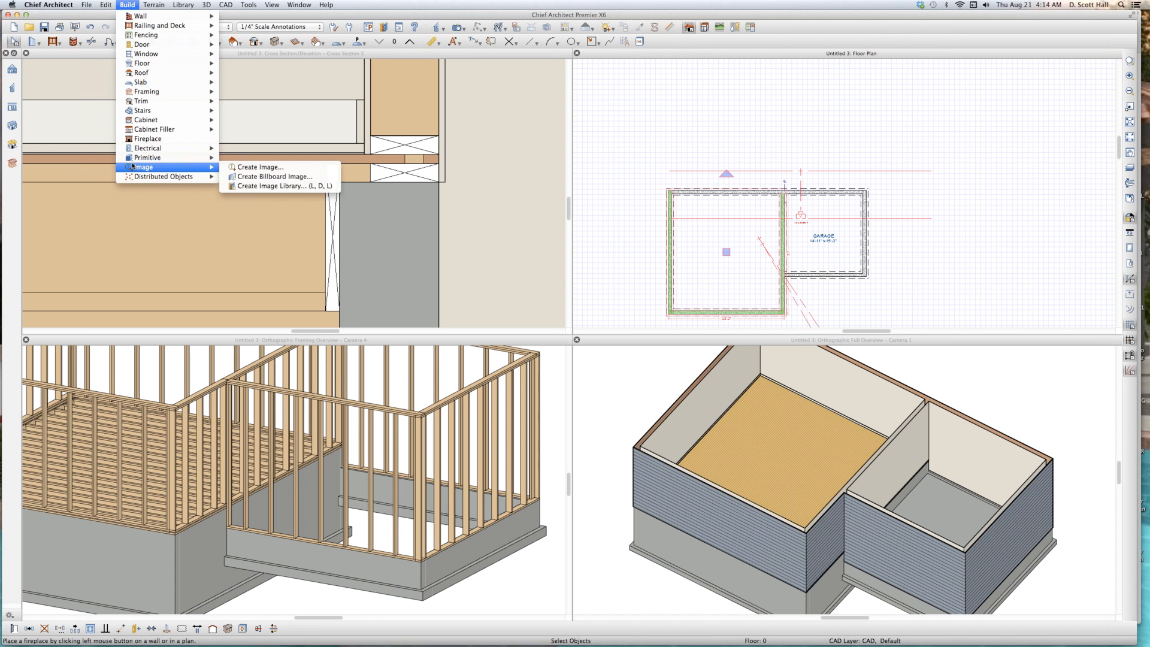
{"action": "mouse_move", "coordinate": [133, 94]}
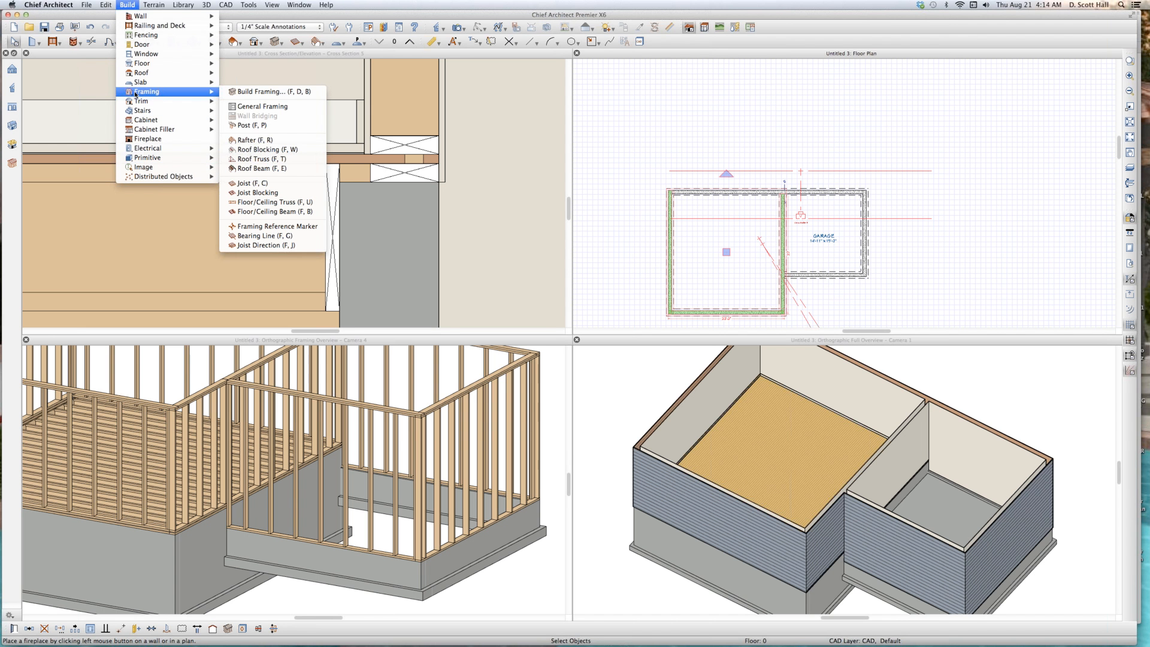
{"action": "mouse_move", "coordinate": [145, 67]}
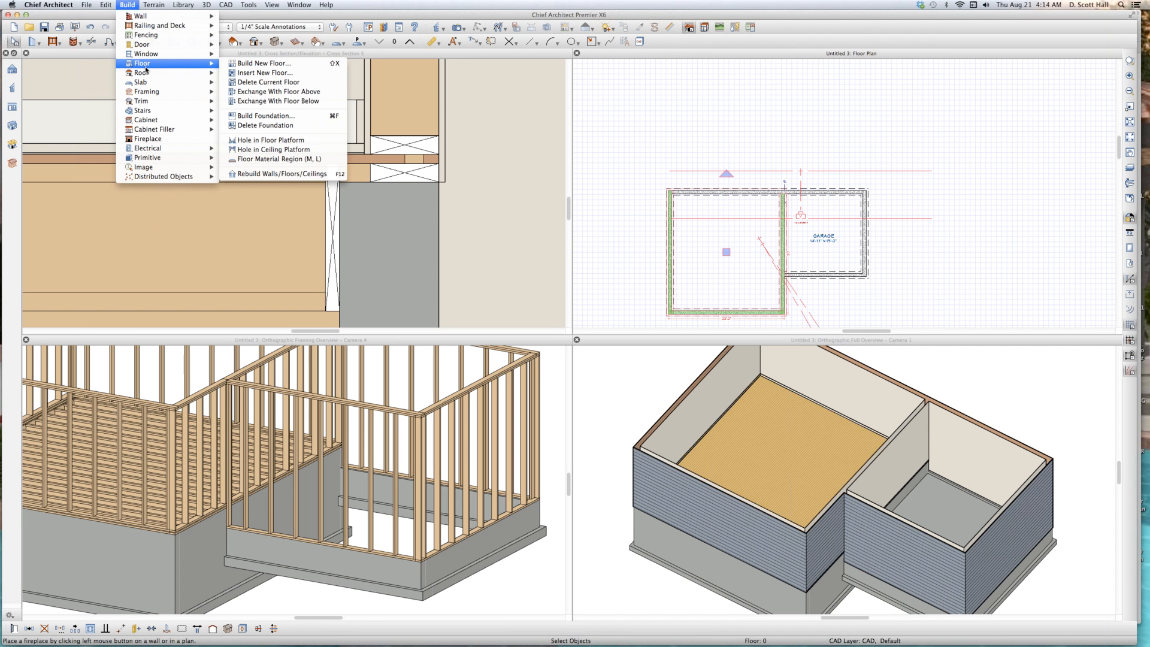
{"action": "left_click", "coordinate": [210, 231]}
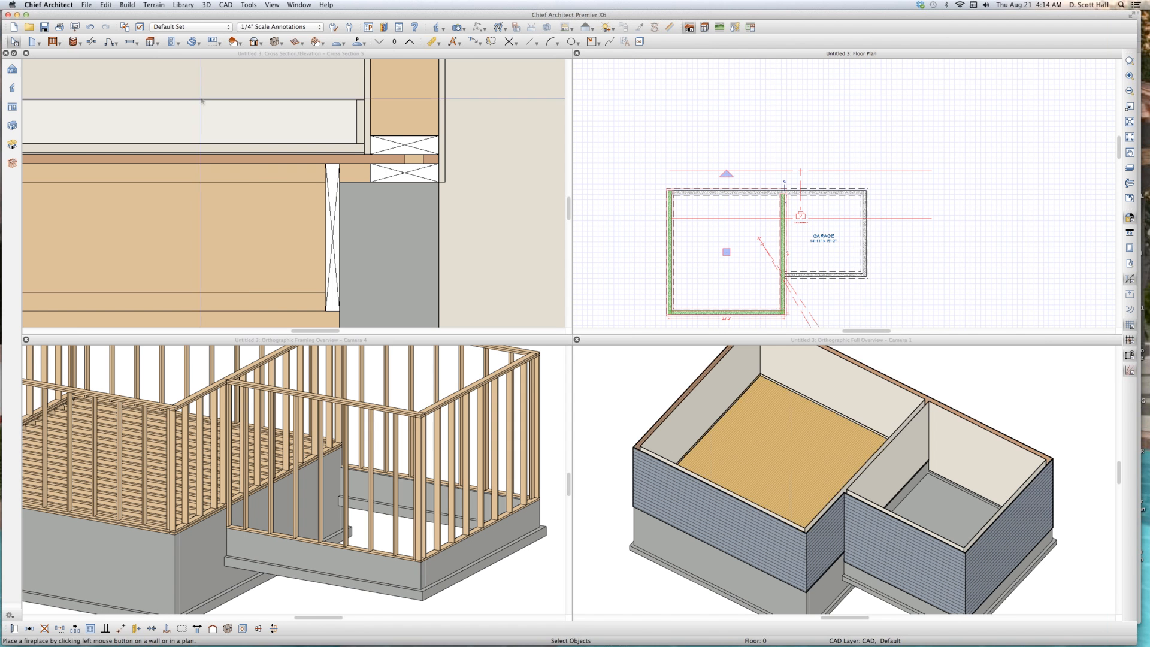
{"action": "double_click", "coordinate": [296, 43]}
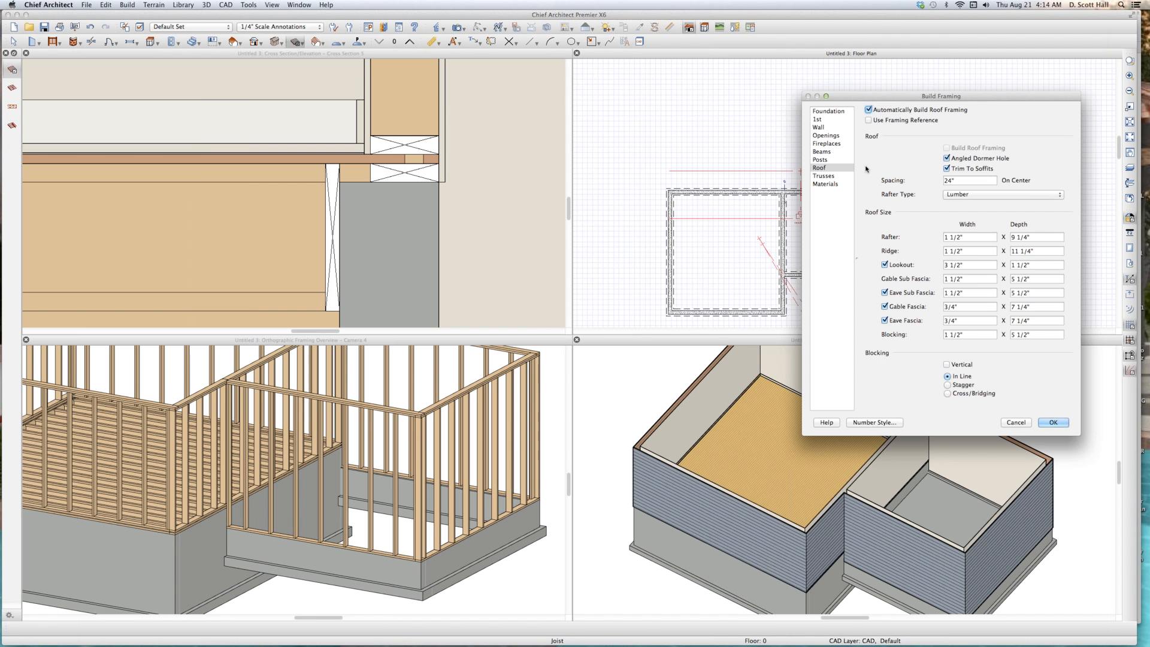
{"action": "left_click", "coordinate": [834, 111]}
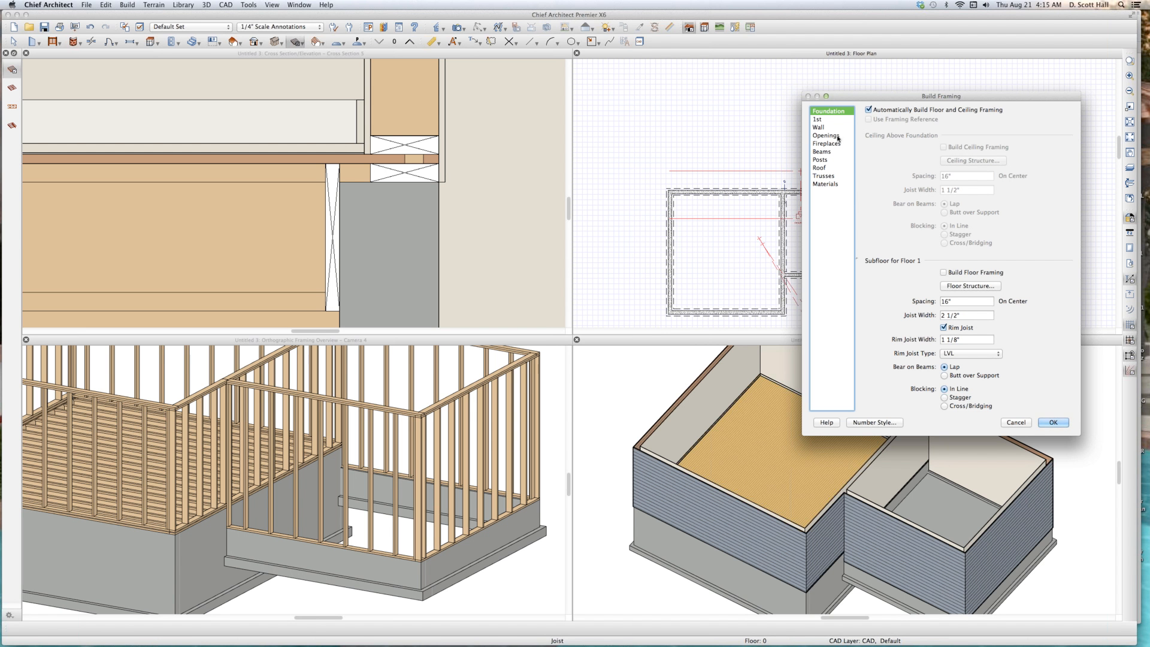
{"action": "left_click", "coordinate": [1052, 422]}
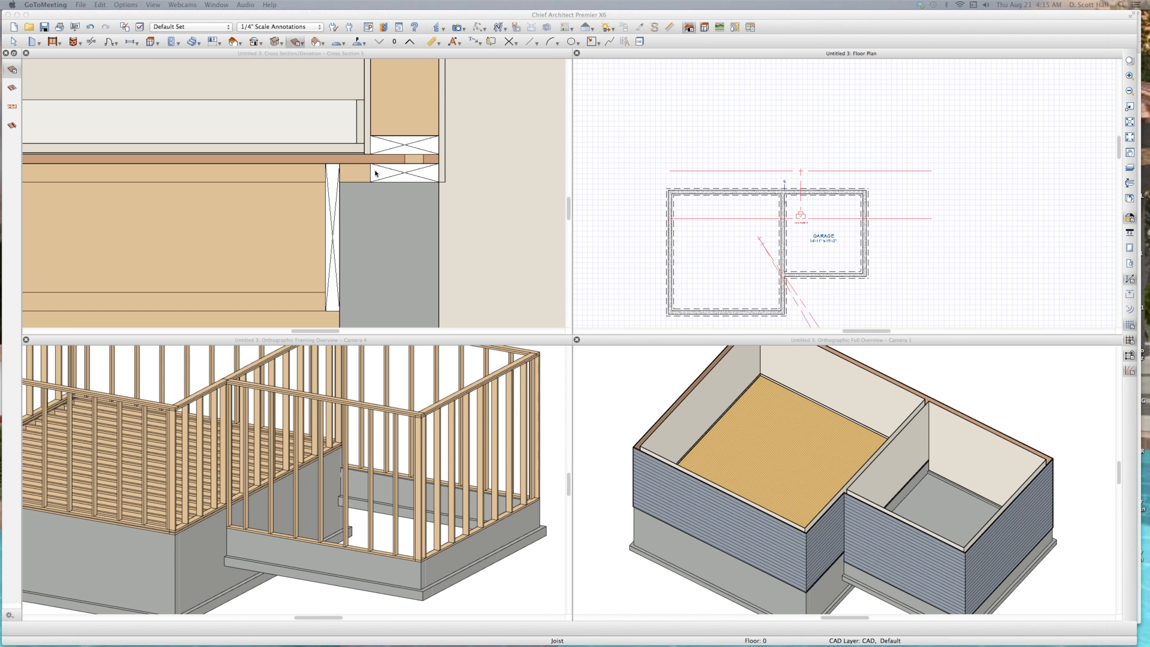
Set the treated sill plate width to 7.5" in the foundation defaults.
{"action": "left_click", "coordinate": [749, 168]}
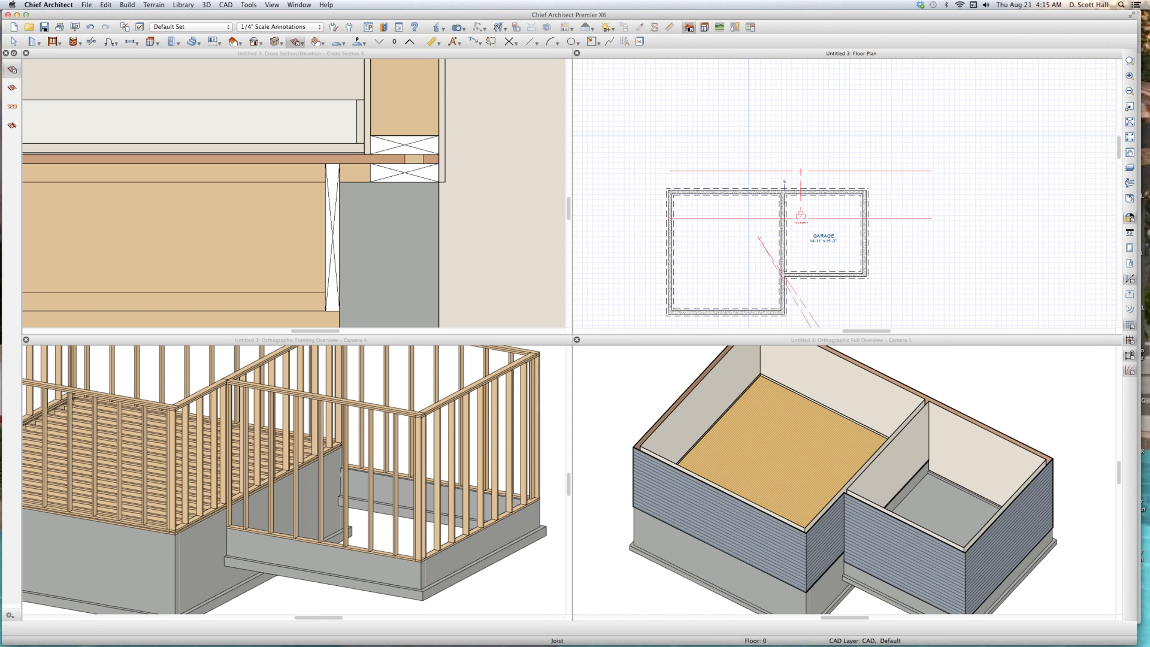
{"action": "key", "text": "d"}
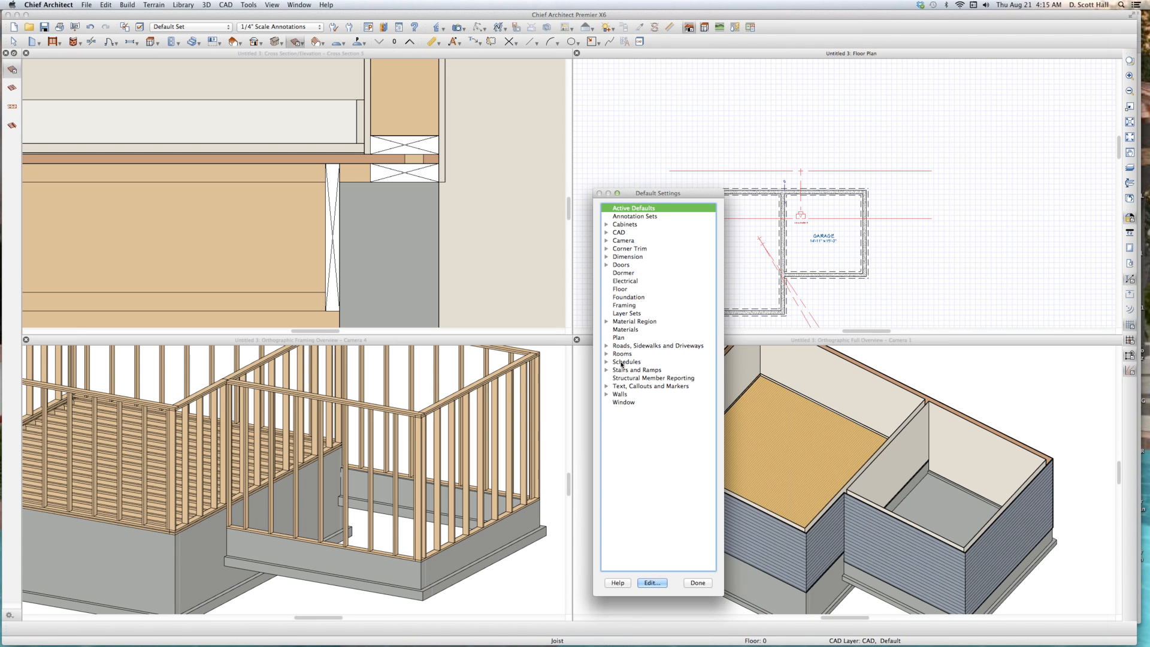
{"action": "double_click", "coordinate": [639, 299]}
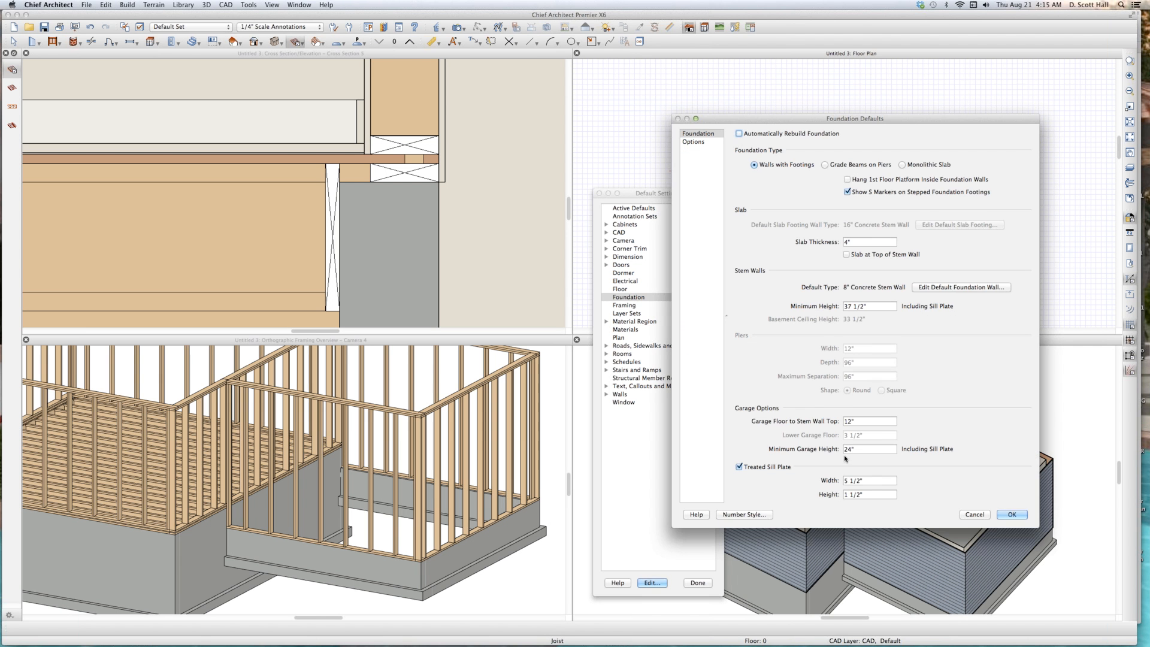
{"action": "triple_click", "coordinate": [883, 483]}
{"action": "type", "text": "7.5"}
{"action": "key", "text": "Return"}
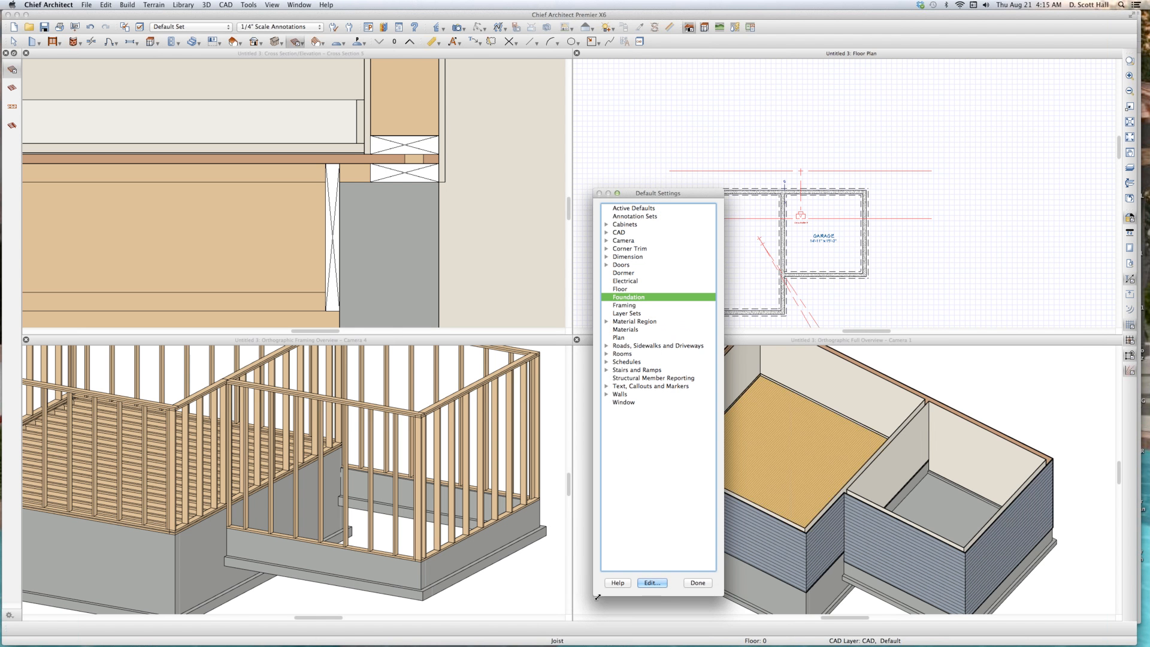
{"action": "left_click", "coordinate": [698, 583]}
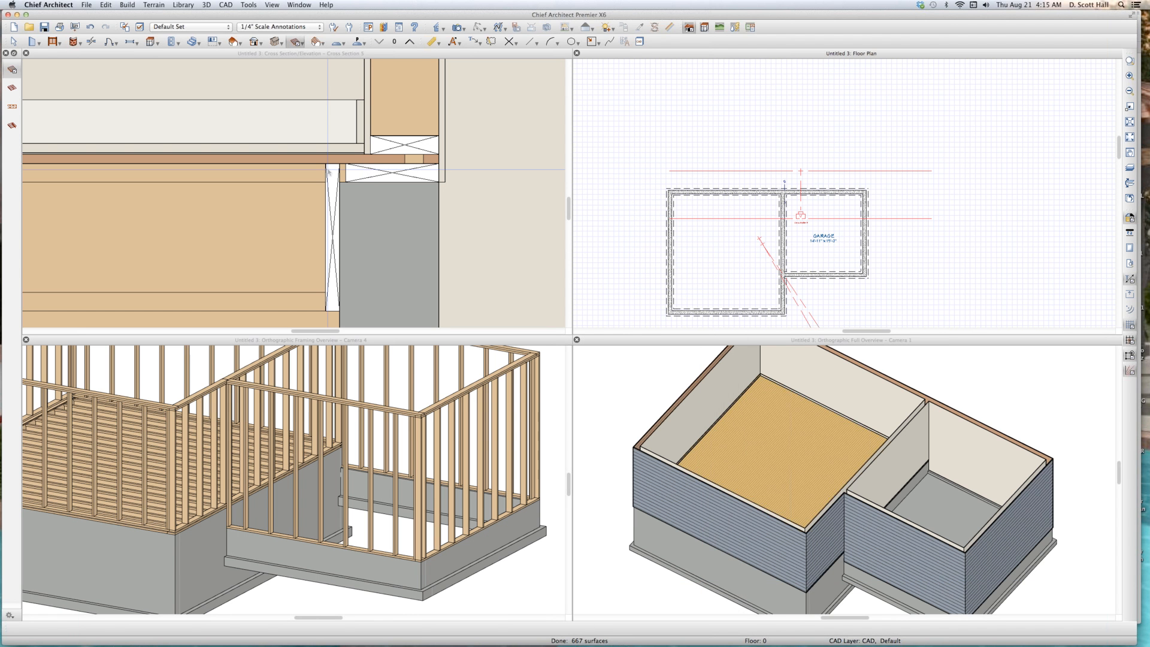
Hang the floor platform above on the back foundation wall shared by the bedroom and garage, and include a ledger.
{"action": "left_click", "coordinate": [396, 486]}
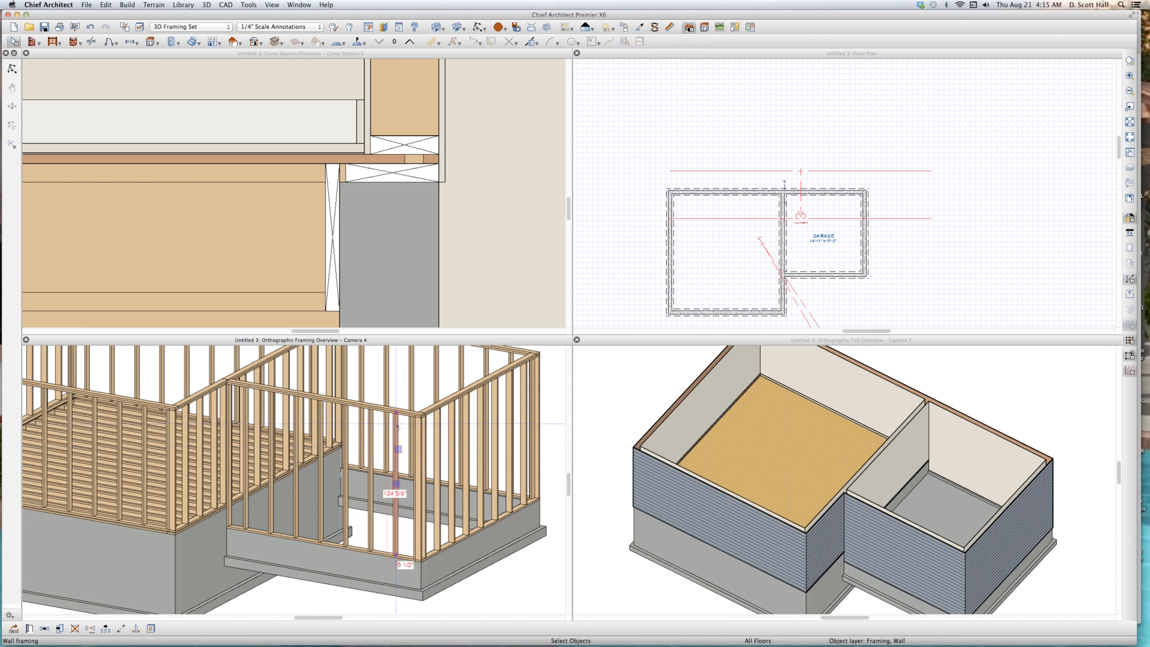
{"action": "left_click", "coordinate": [360, 549]}
{"action": "key", "text": "Escape"}
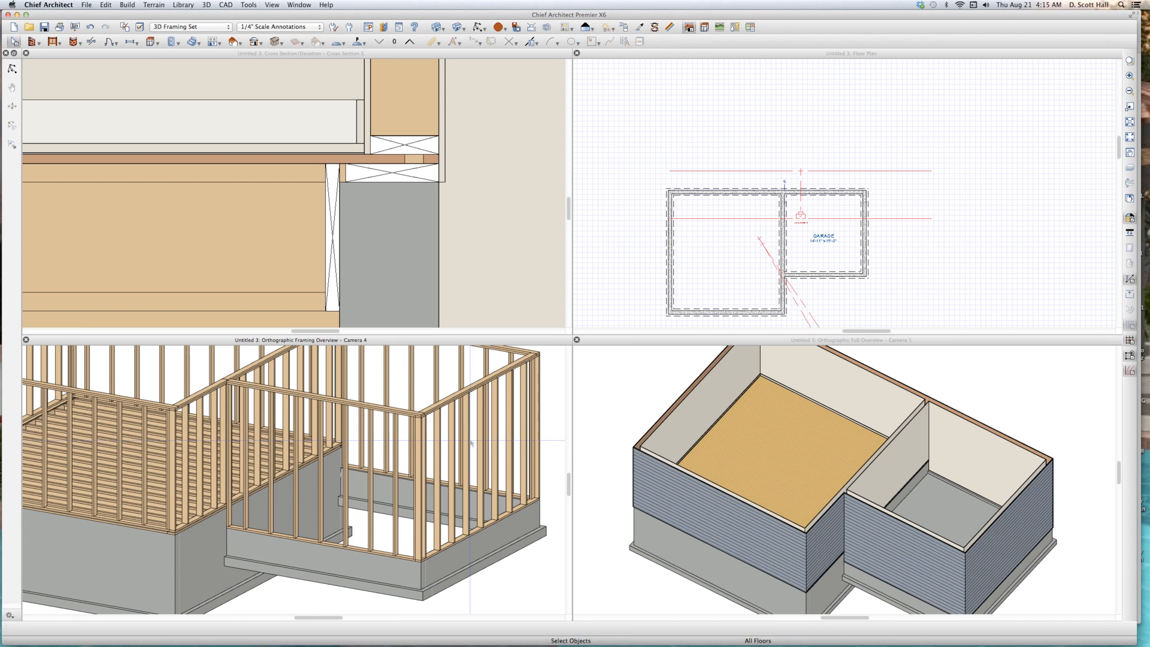
{"action": "key", "text": "o"}
{"action": "left_click_drag", "start_coordinate": [470, 450], "coordinate": [357, 474]}
{"action": "scroll", "coordinate": [386, 456], "scroll_direction": "up", "scroll_amount": 5}
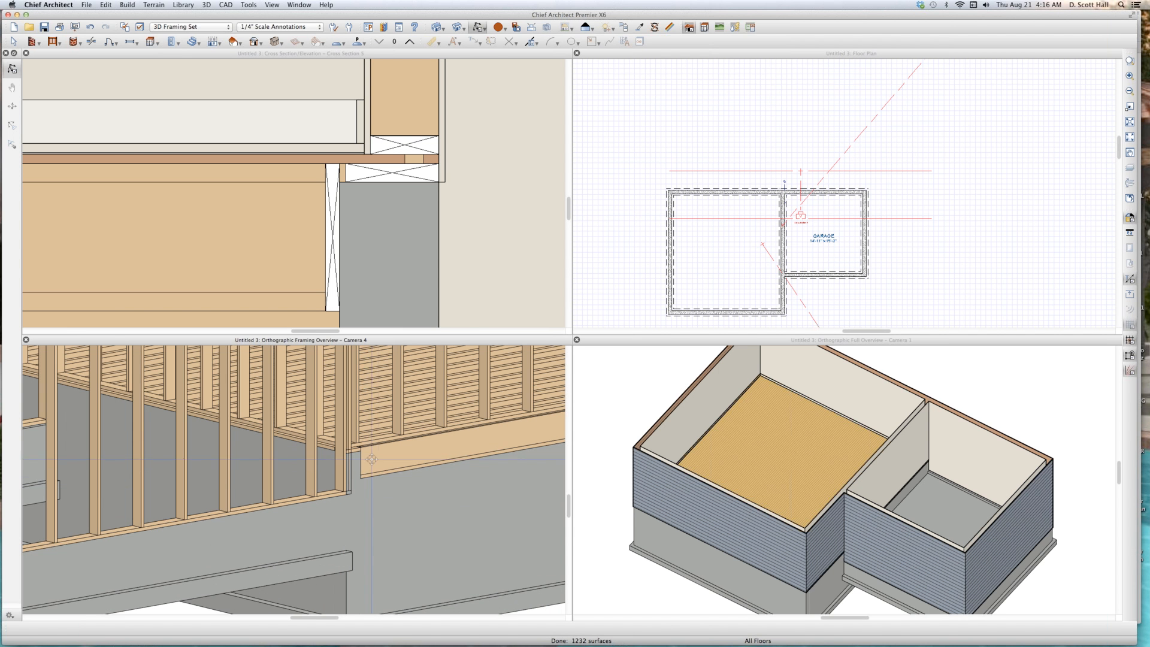
{"action": "left_click", "coordinate": [722, 258]}
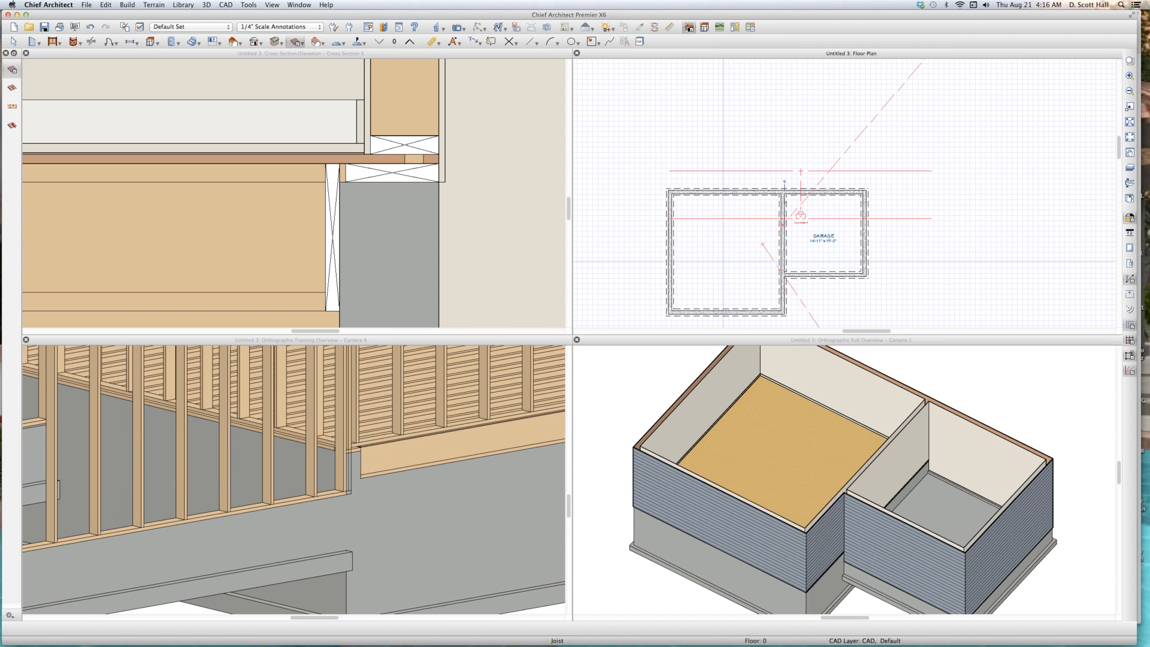
{"action": "left_click", "coordinate": [749, 191]}
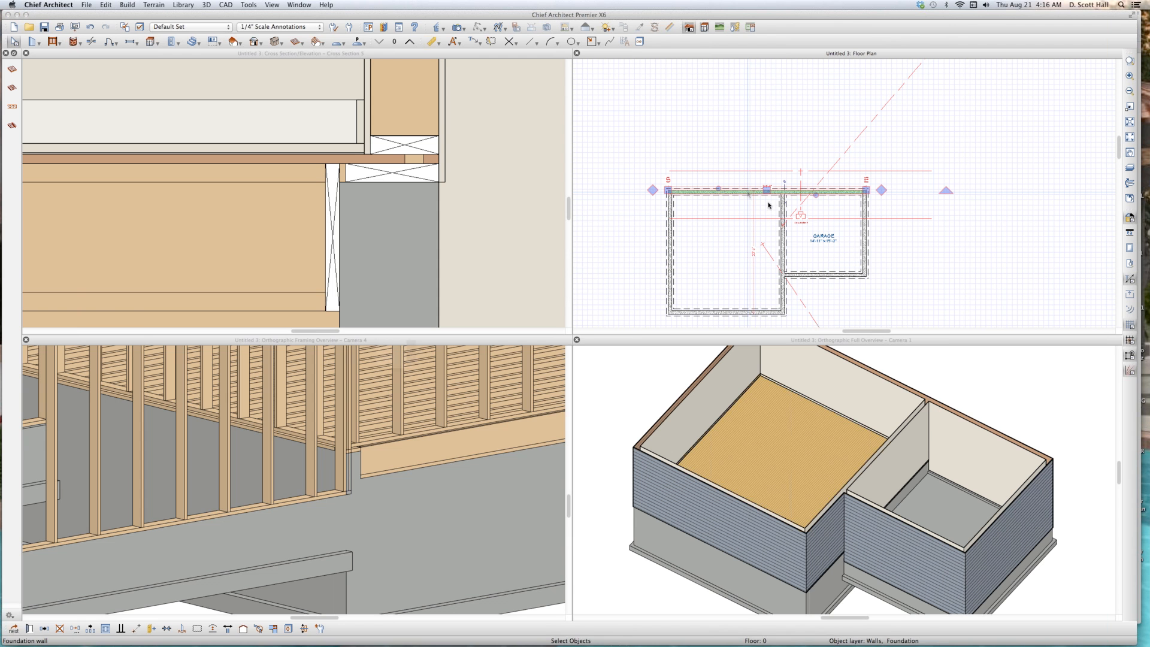
{"action": "double_click", "coordinate": [767, 192]}
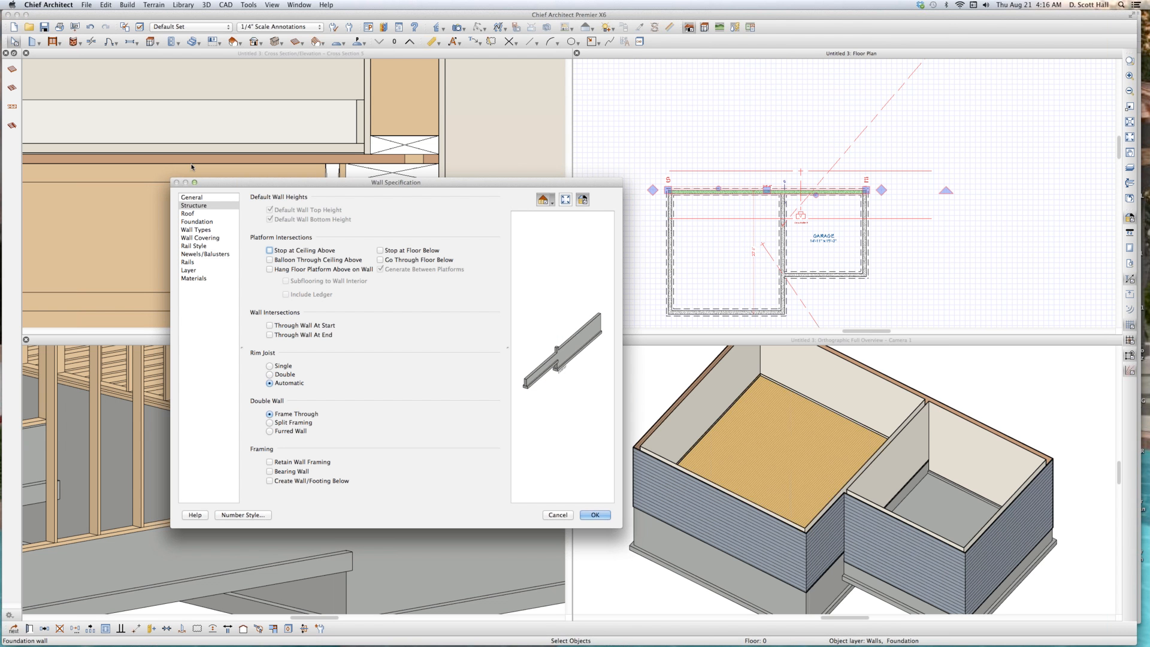
{"action": "left_click", "coordinate": [307, 271]}
{"action": "left_click", "coordinate": [306, 294]}
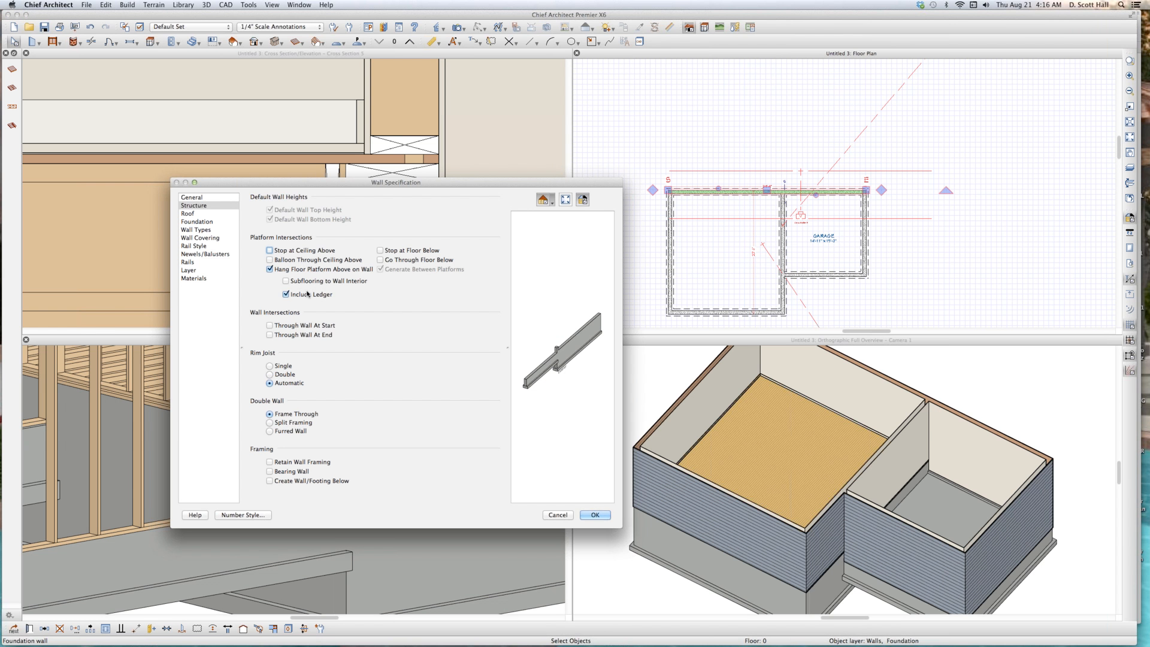
{"action": "key", "text": "Return"}
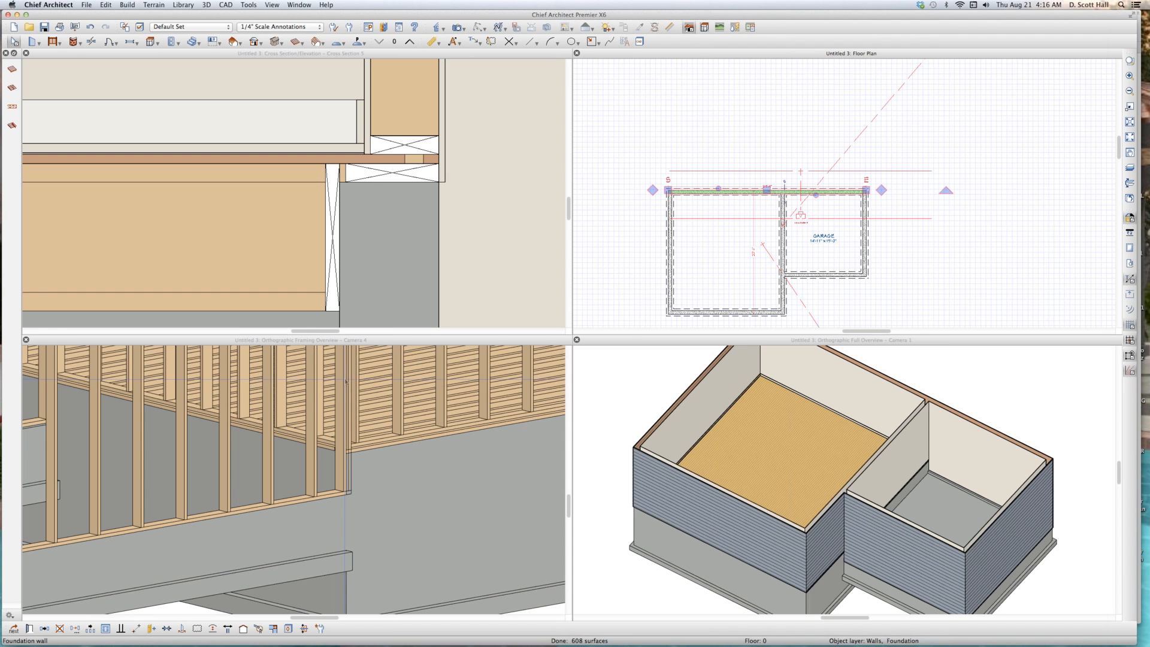
Examine the hung floor in the cross section and the framing at the garage-to-bedroom corner in the 3D framing overview.
{"action": "scroll", "coordinate": [373, 216], "scroll_direction": "down", "scroll_amount": 3}
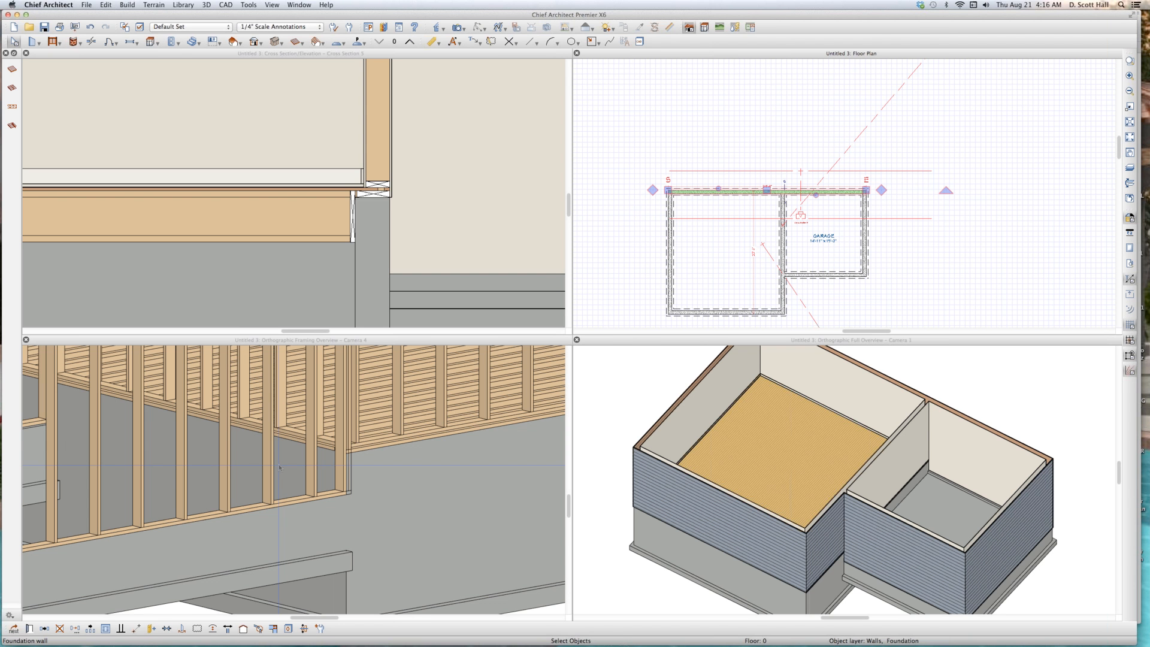
{"action": "left_click", "coordinate": [336, 448]}
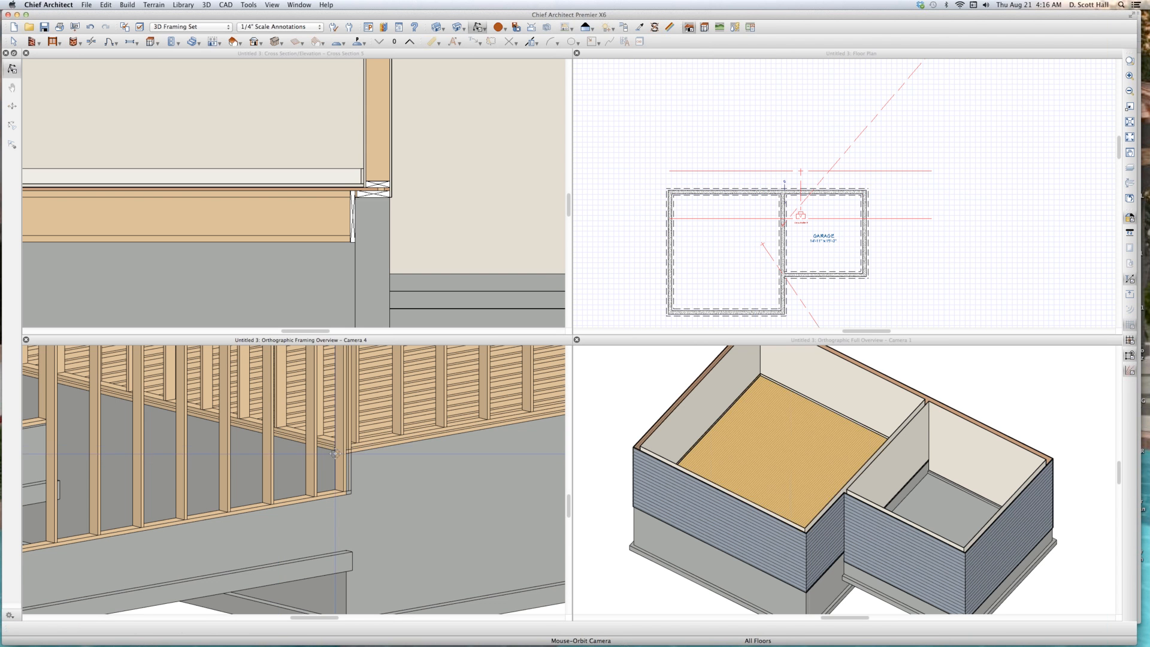
{"action": "scroll", "coordinate": [332, 446], "scroll_direction": "up", "scroll_amount": 6}
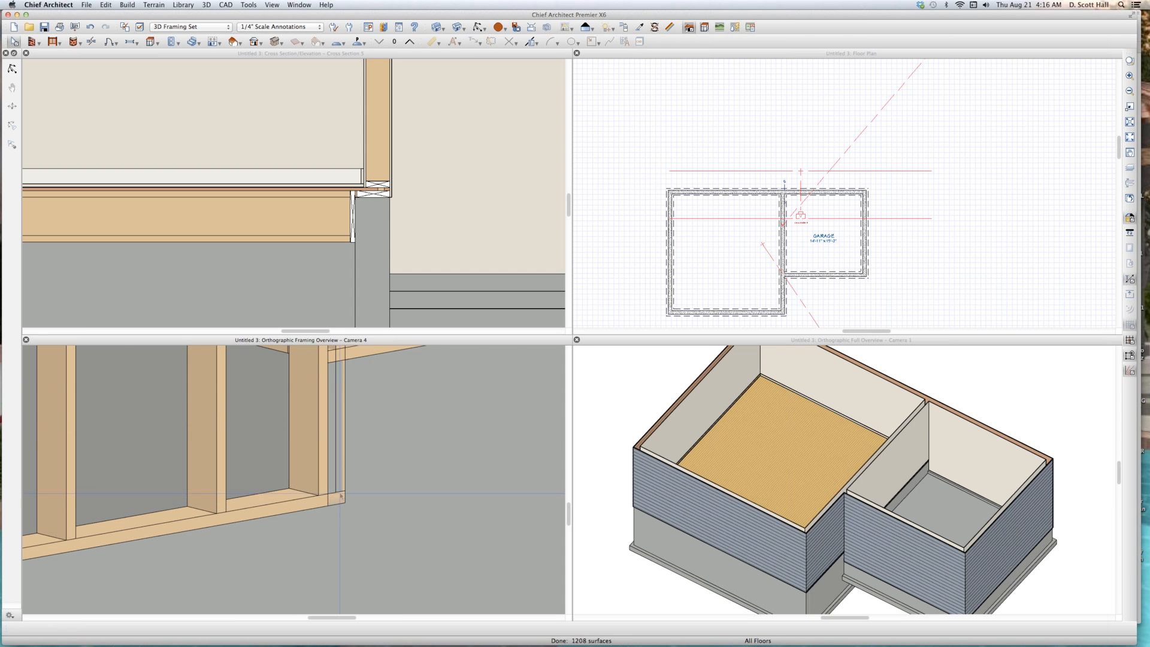
{"action": "scroll", "coordinate": [336, 388], "scroll_direction": "down", "scroll_amount": 2}
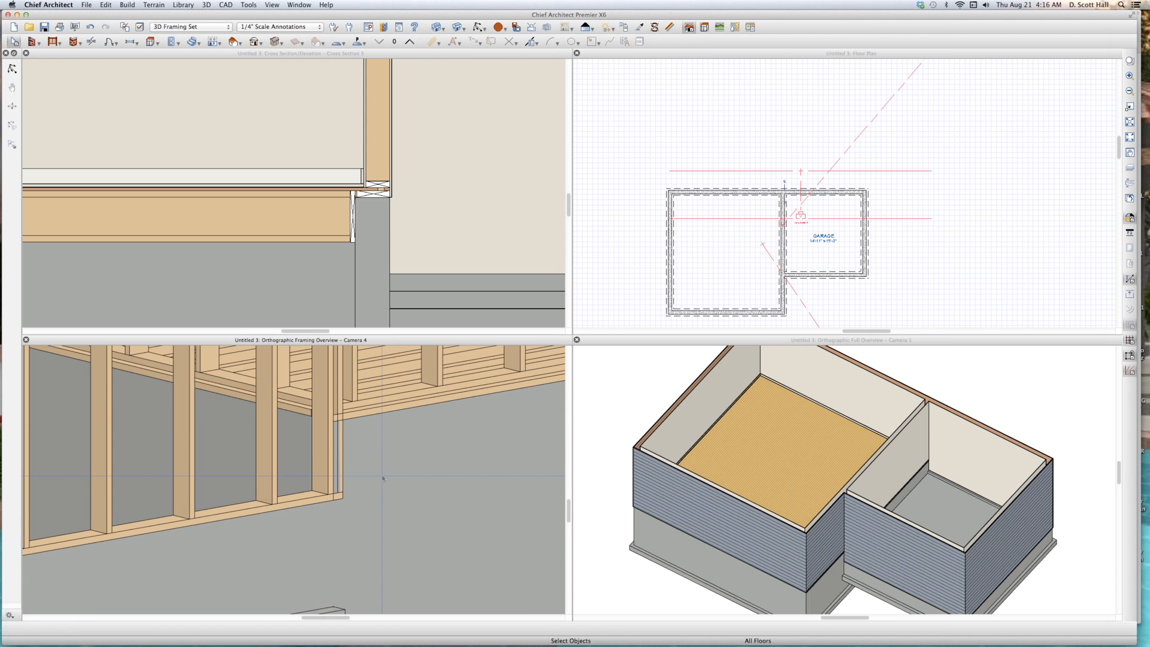
{"action": "scroll", "coordinate": [387, 497], "scroll_direction": "down", "scroll_amount": 2}
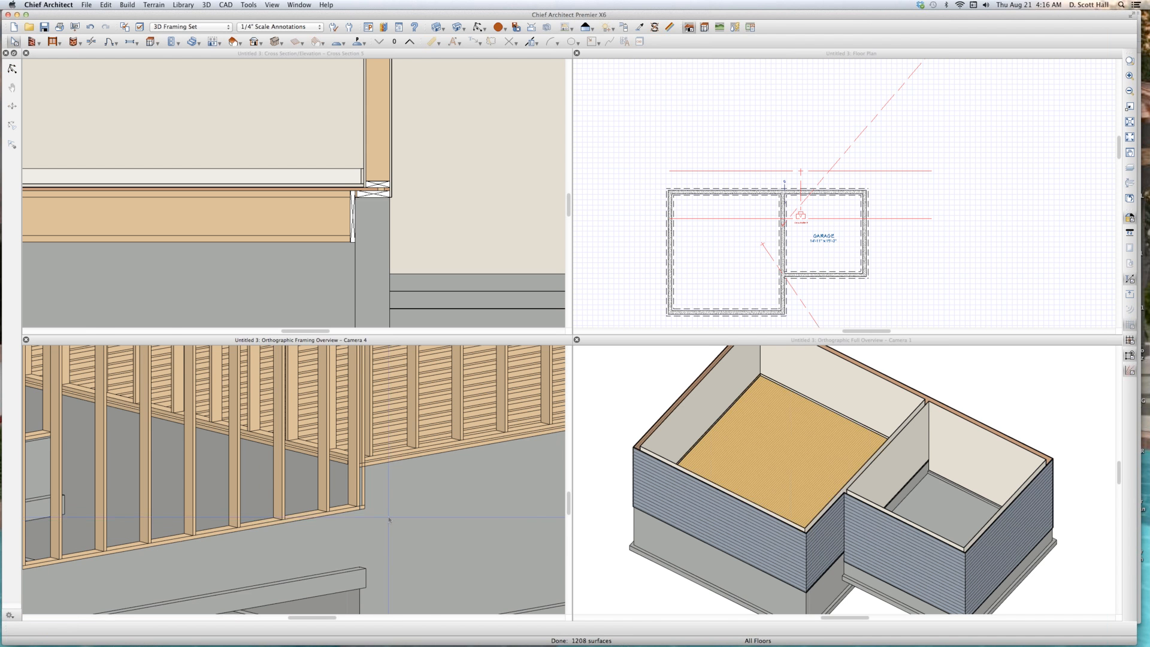
{"action": "scroll", "coordinate": [389, 520], "scroll_direction": "down", "scroll_amount": 2}
{"action": "scroll", "coordinate": [353, 484], "scroll_direction": "up", "scroll_amount": 4}
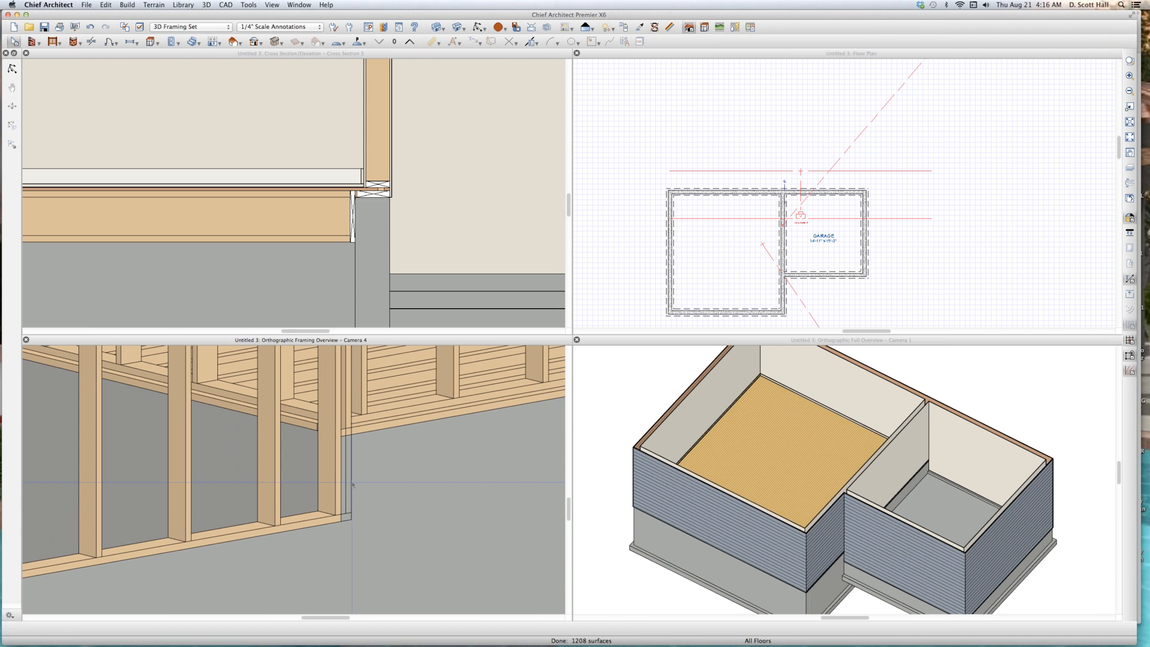
{"action": "scroll", "coordinate": [352, 484], "scroll_direction": "up", "scroll_amount": 2}
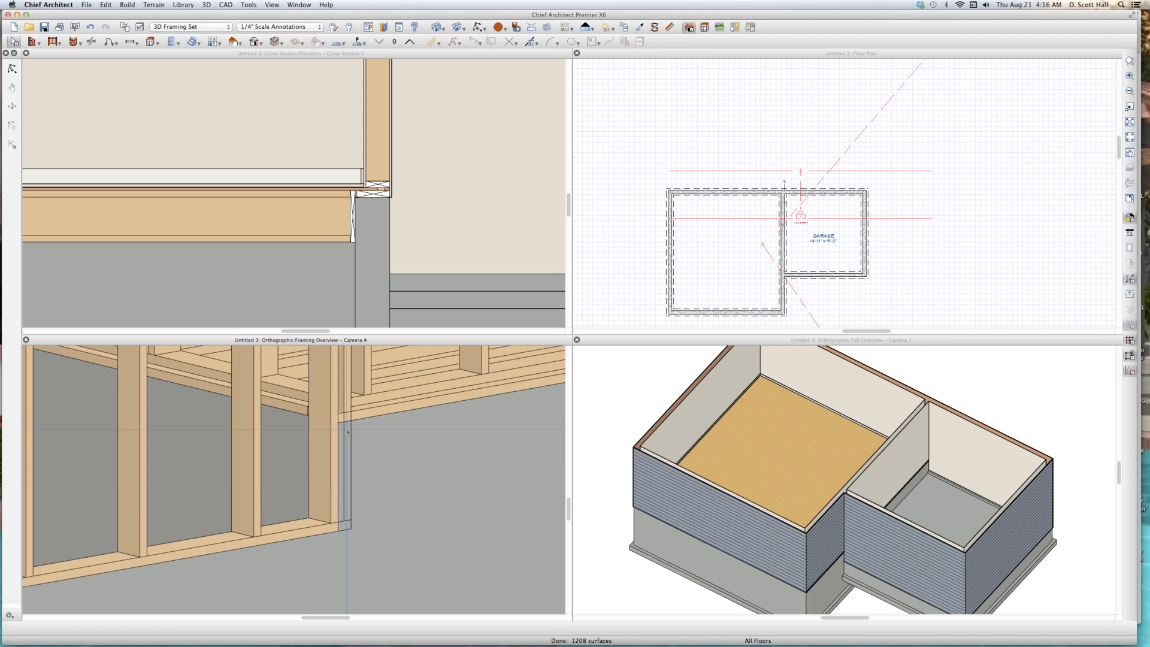
{"action": "left_click", "coordinate": [352, 392]}
{"action": "scroll", "coordinate": [359, 459], "scroll_direction": "down", "scroll_amount": 1}
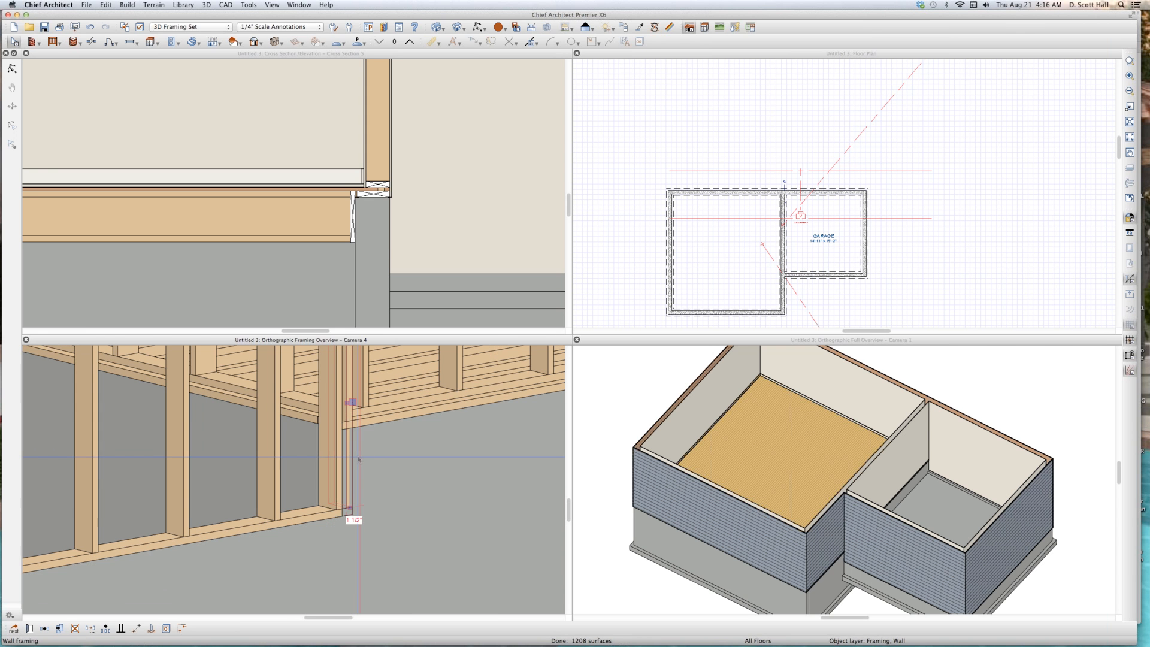
{"action": "key", "text": "Escape"}
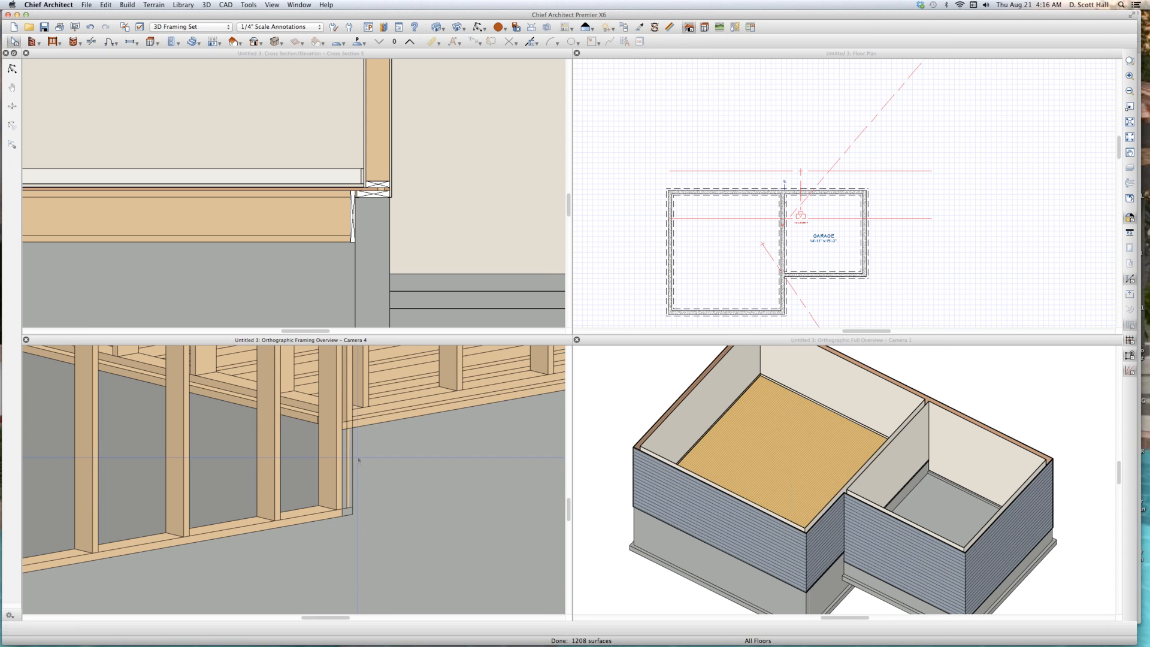
{"action": "scroll", "coordinate": [282, 412], "scroll_direction": "up", "scroll_amount": 3}
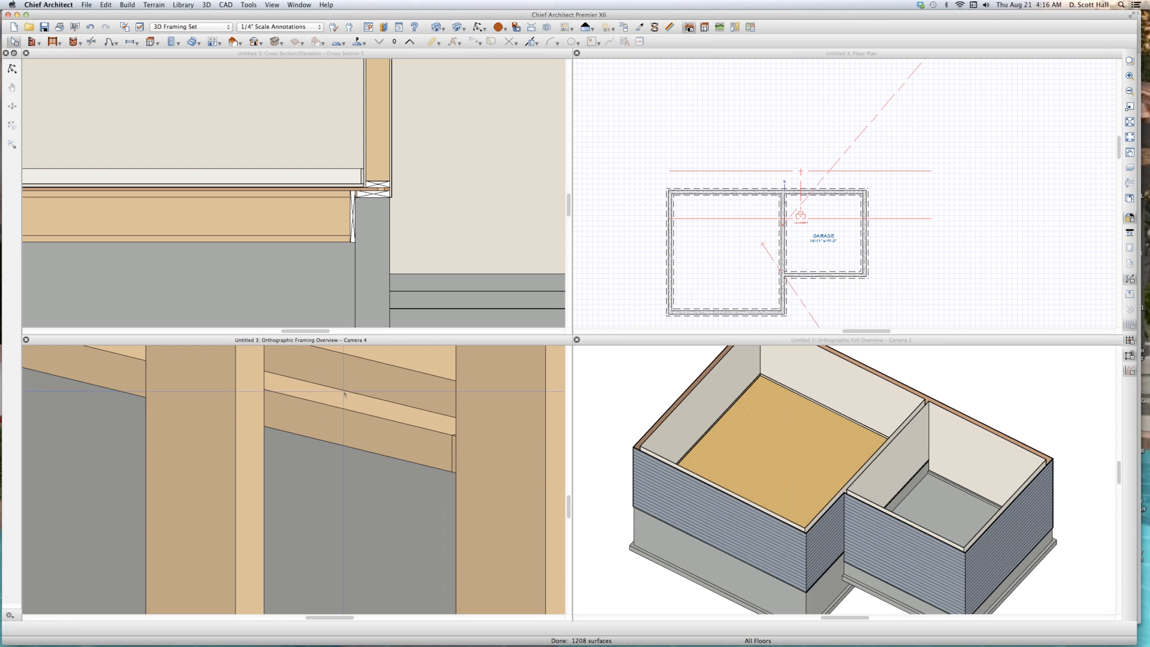
{"action": "scroll", "coordinate": [335, 407], "scroll_direction": "down", "scroll_amount": 2}
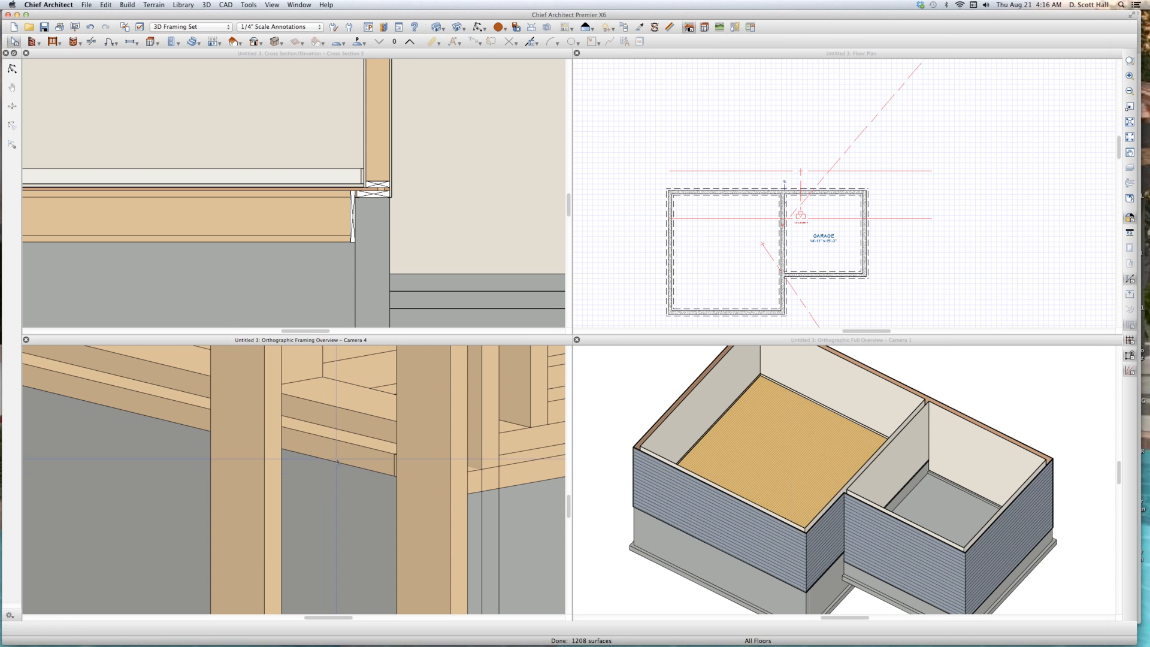
{"action": "scroll", "coordinate": [332, 516], "scroll_direction": "down", "scroll_amount": 4}
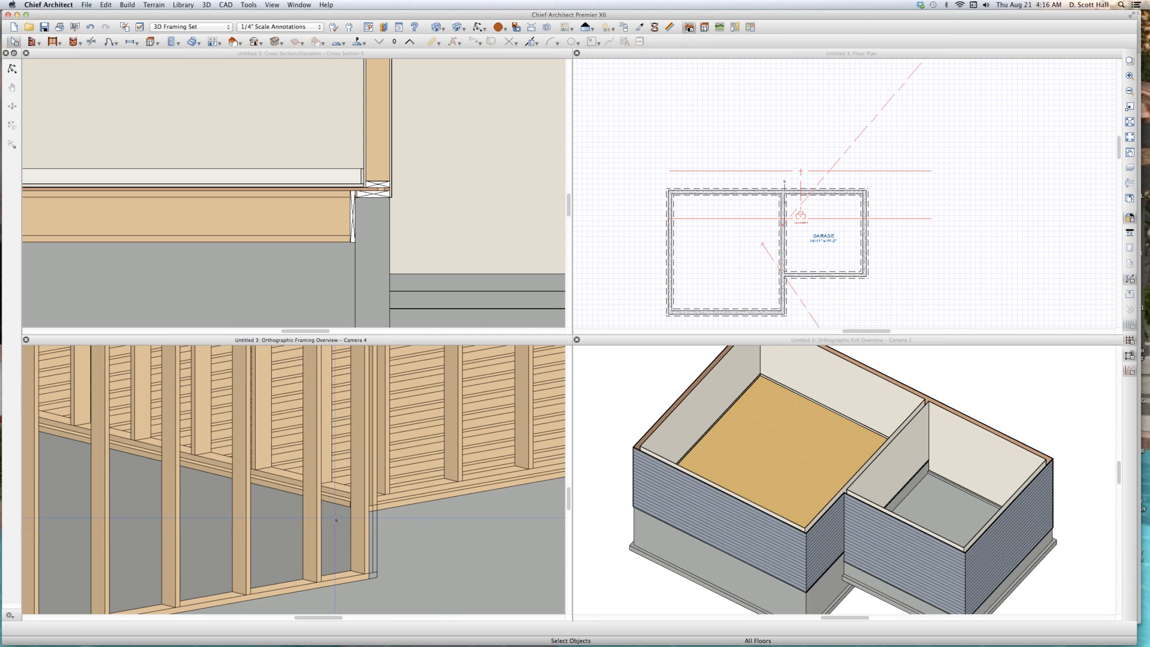
{"action": "scroll", "coordinate": [372, 531], "scroll_direction": "down", "scroll_amount": 3}
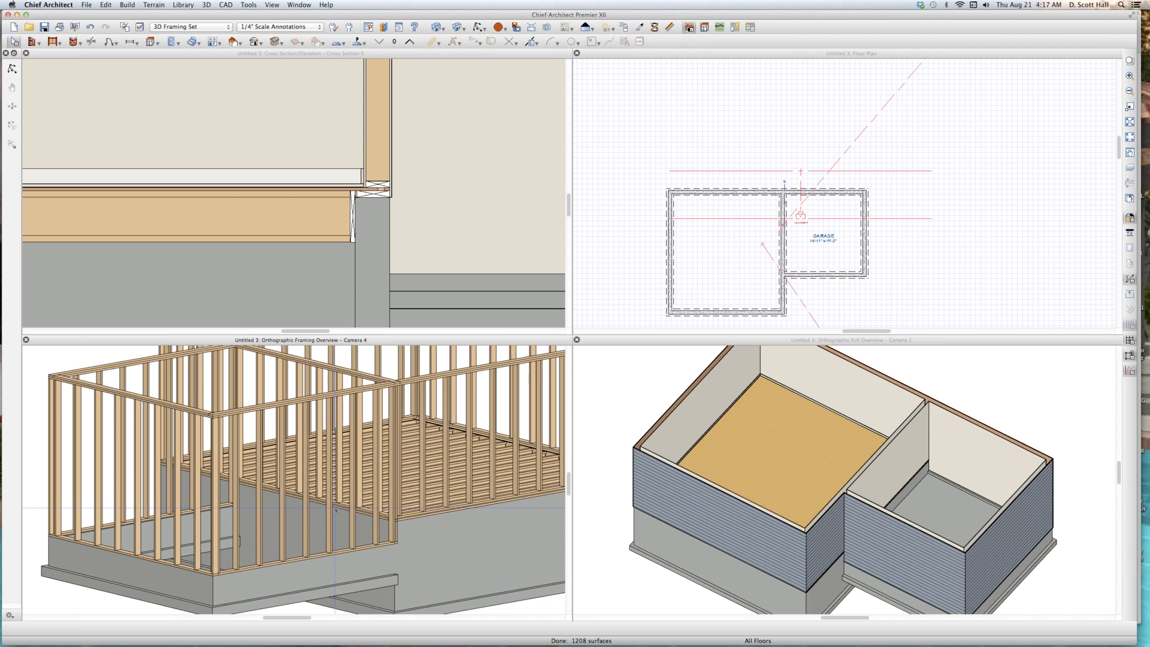
Display the Floor Surfaces layer in the 3D Framing Set for the framing overview.
{"action": "type", "text": "l"}
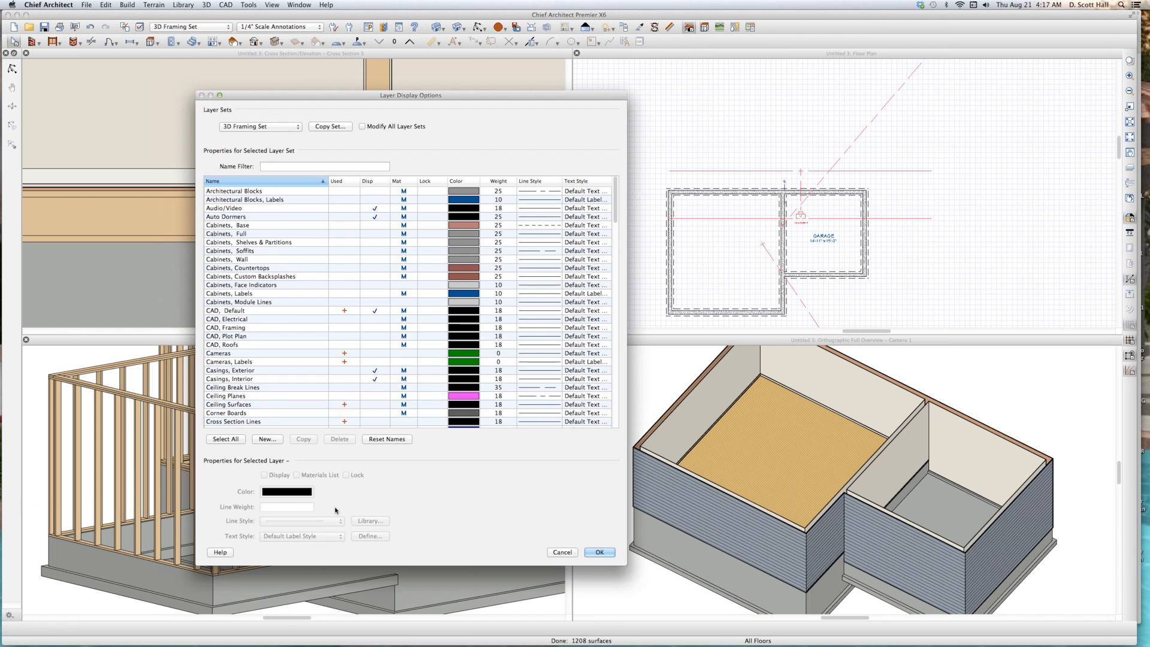
{"action": "type", "text": "fl"}
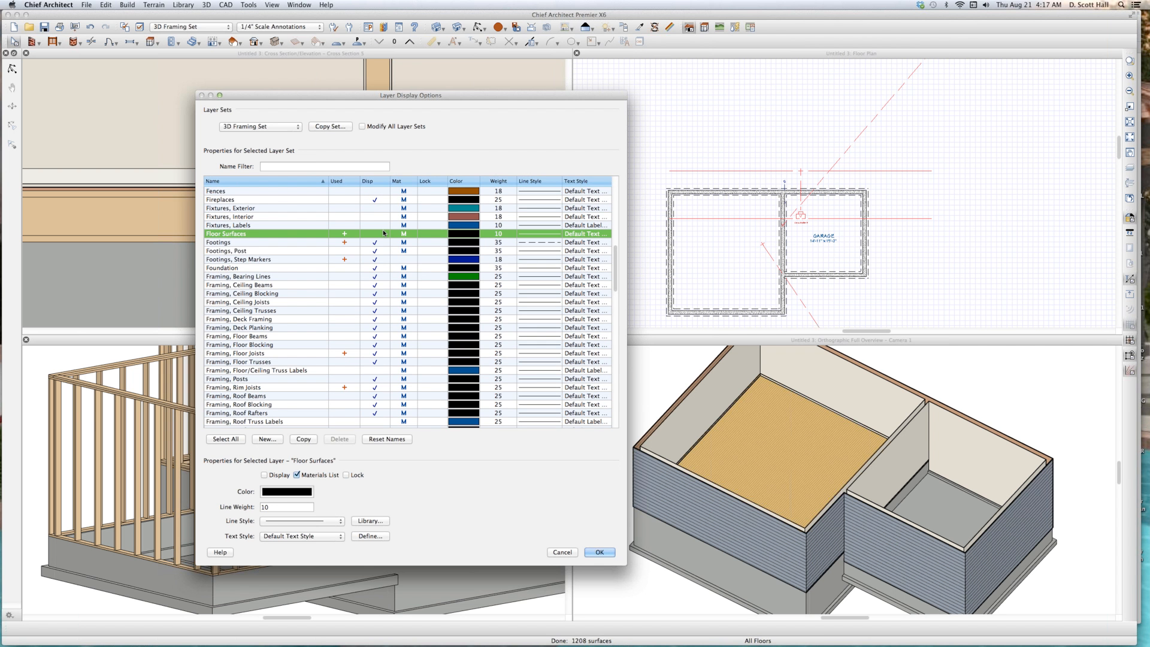
{"action": "key", "text": "Return"}
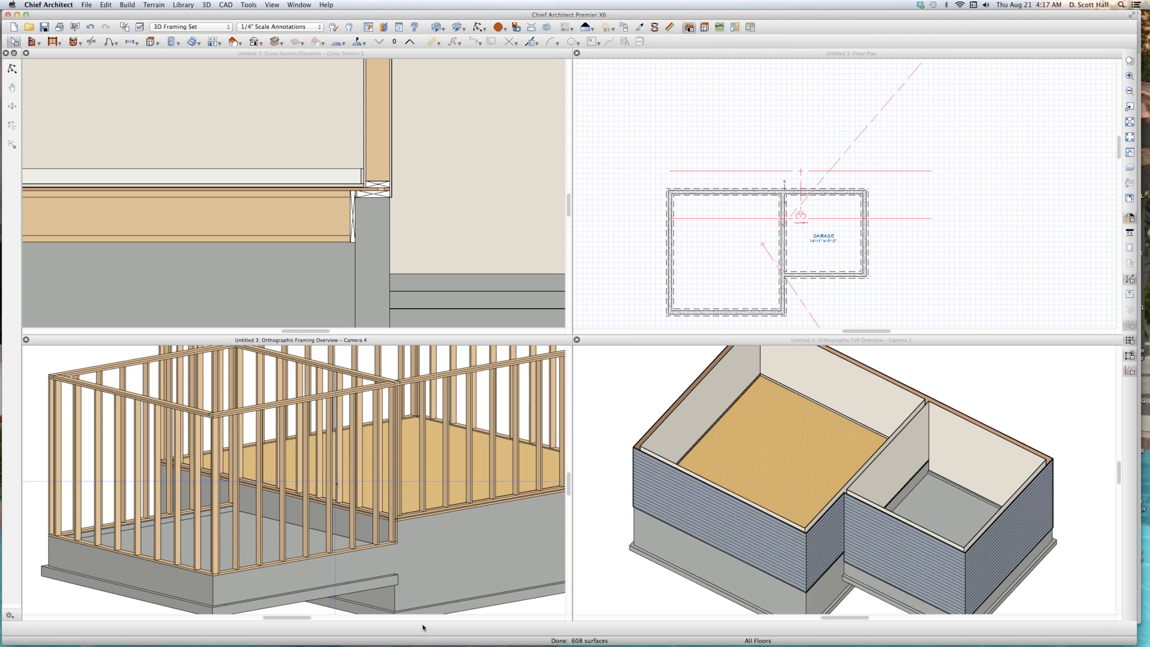
Examine the bedroom subfloor and stem wall at the garage corner in the framing overview, and compare them with the cross section.
{"action": "scroll", "coordinate": [382, 516], "scroll_direction": "up", "scroll_amount": 5}
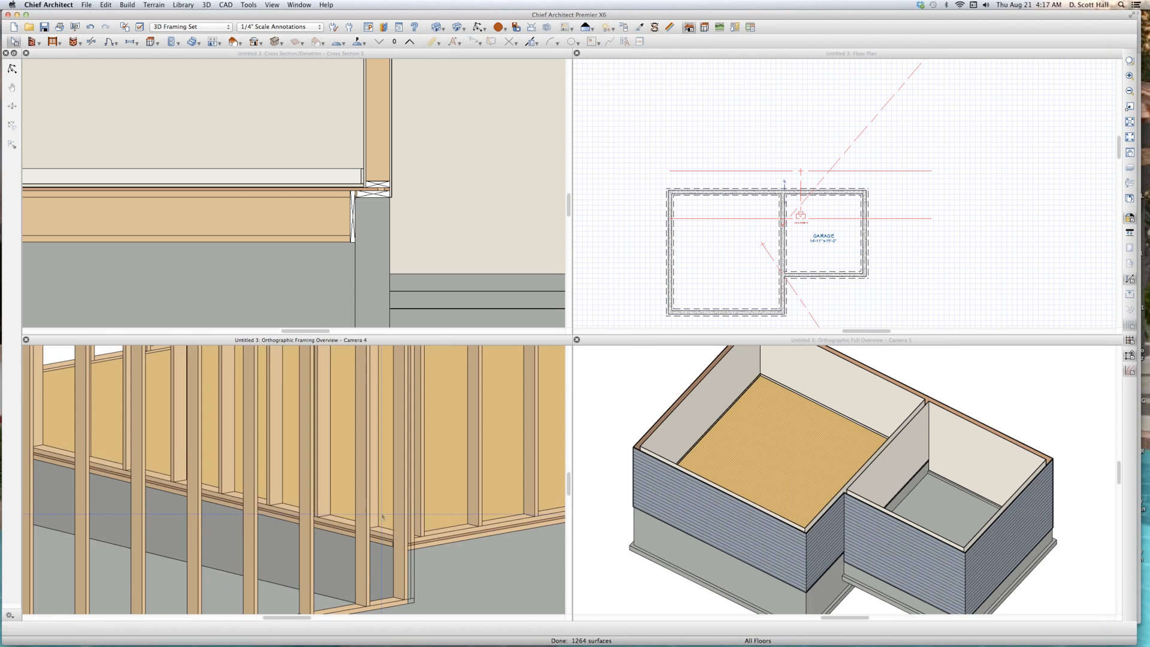
{"action": "scroll", "coordinate": [382, 516], "scroll_direction": "up", "scroll_amount": 10}
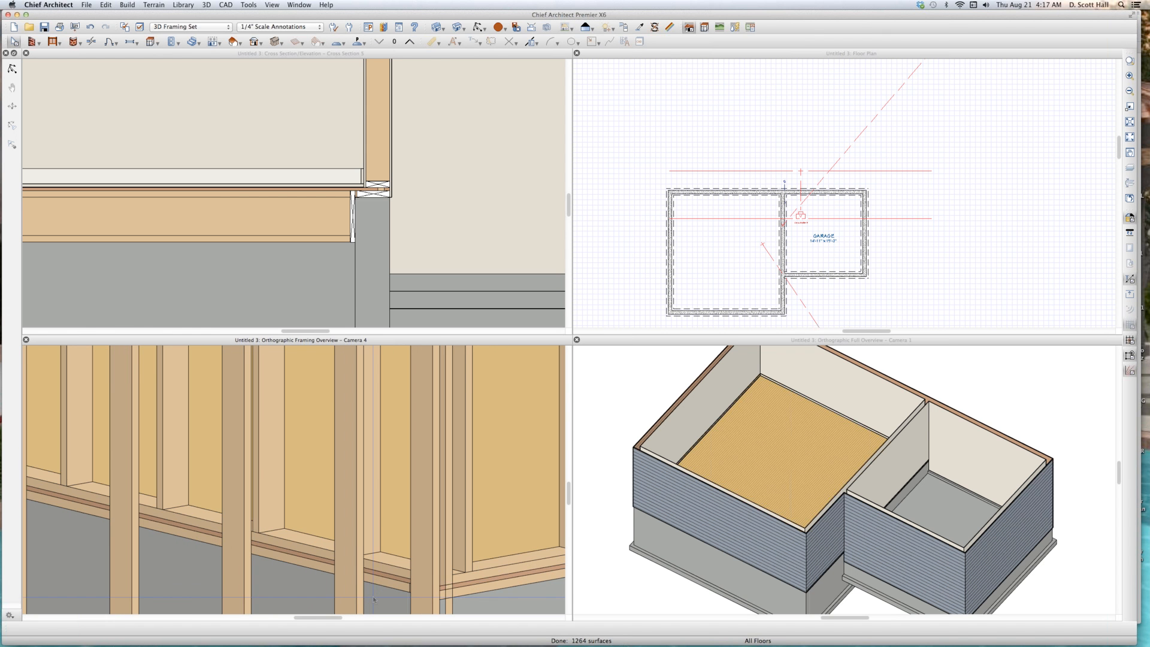
{"action": "scroll", "coordinate": [405, 463], "scroll_direction": "down", "scroll_amount": 10}
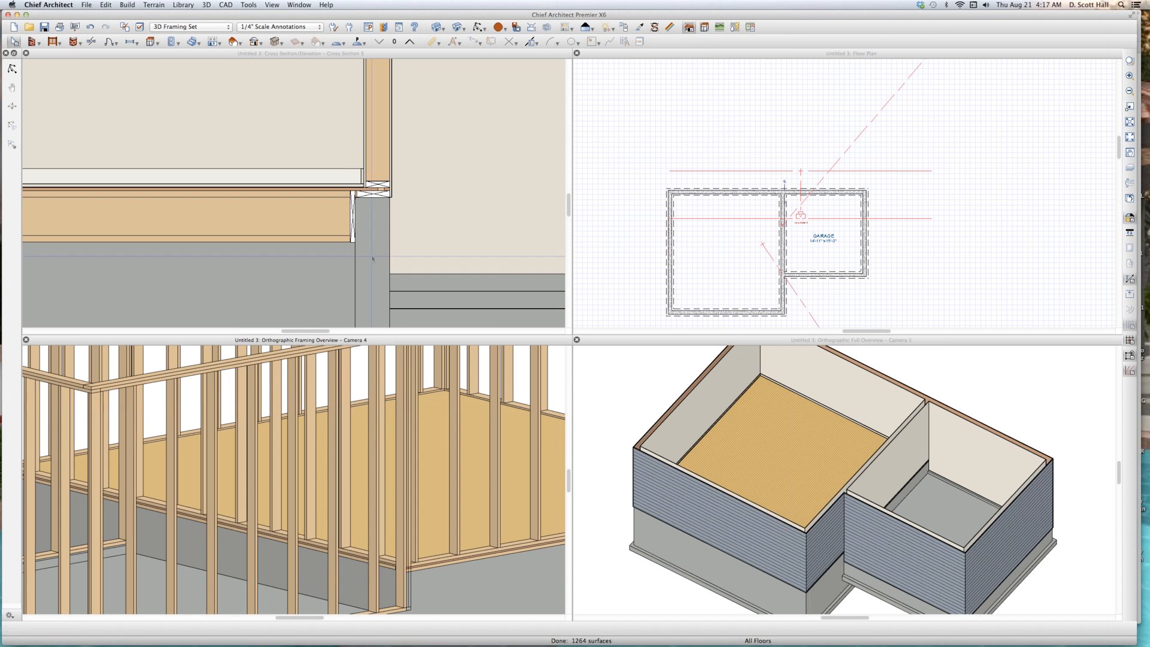
{"action": "left_click", "coordinate": [444, 209]}
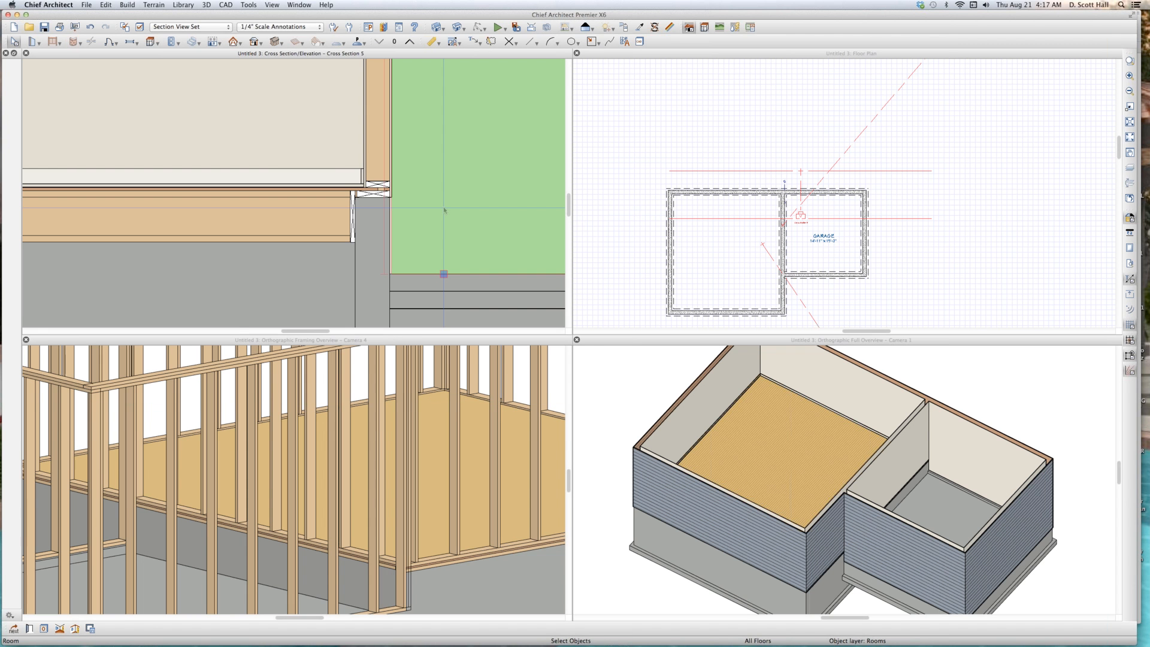
{"action": "scroll", "coordinate": [330, 193], "scroll_direction": "down", "scroll_amount": 3}
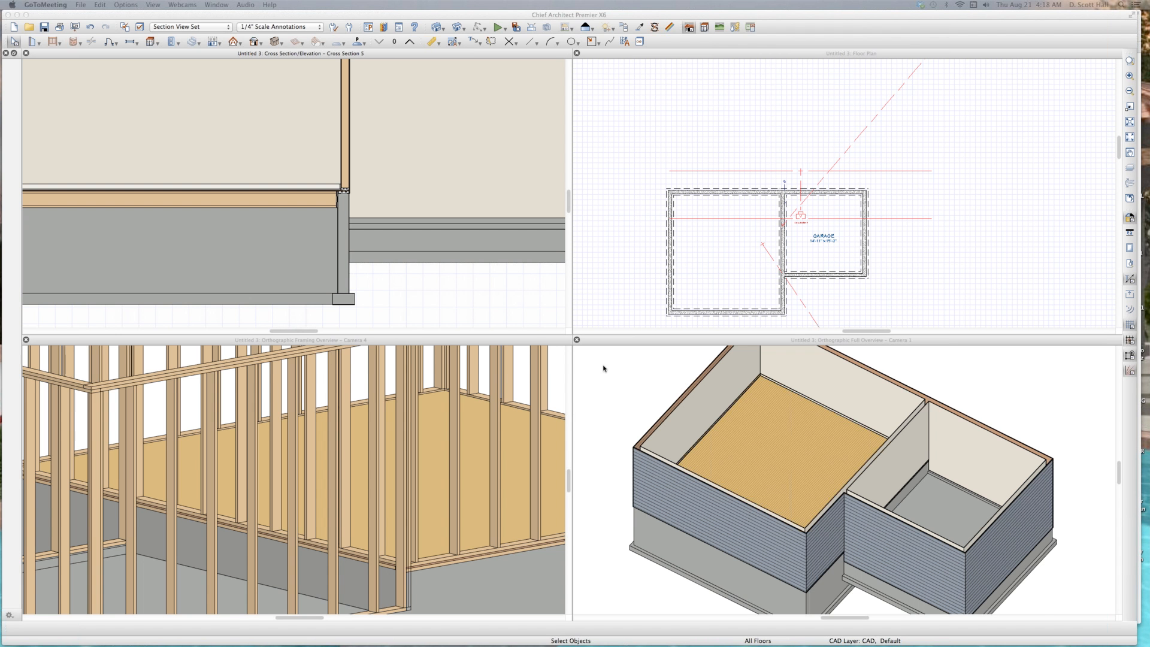
{"action": "left_click", "coordinate": [449, 462]}
{"action": "scroll", "coordinate": [450, 462], "scroll_direction": "down", "scroll_amount": 4}
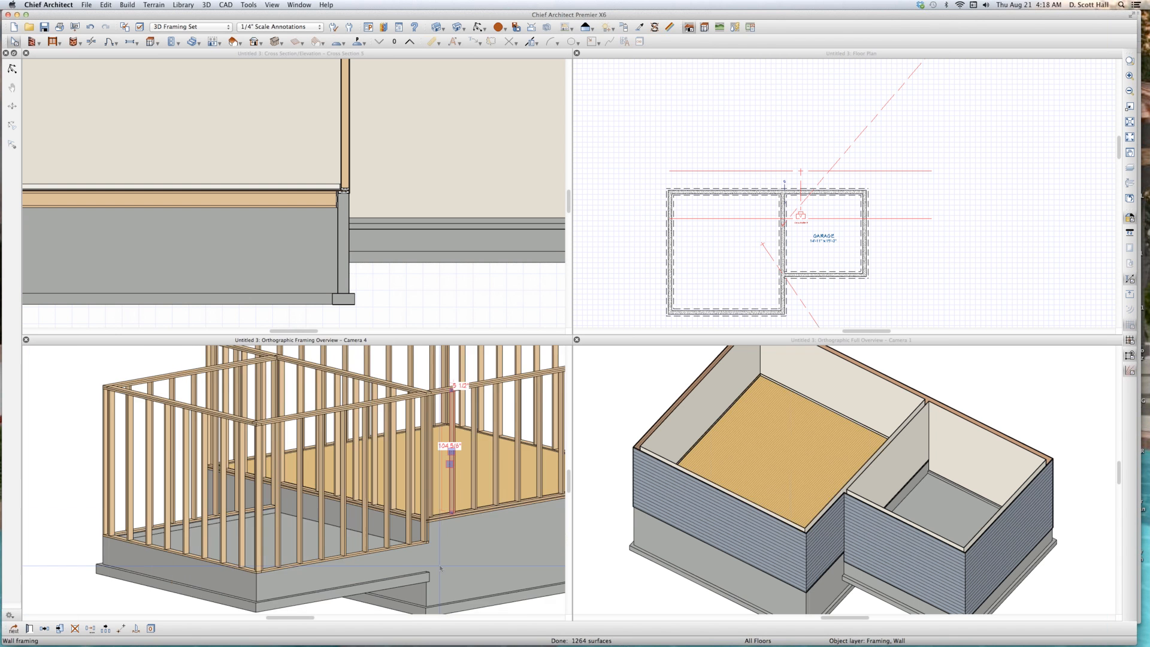
{"action": "scroll", "coordinate": [440, 506], "scroll_direction": "up", "scroll_amount": 5}
Turn on the display of the Rooms layer in the 3D Framing Set.
{"action": "key", "text": "l"}
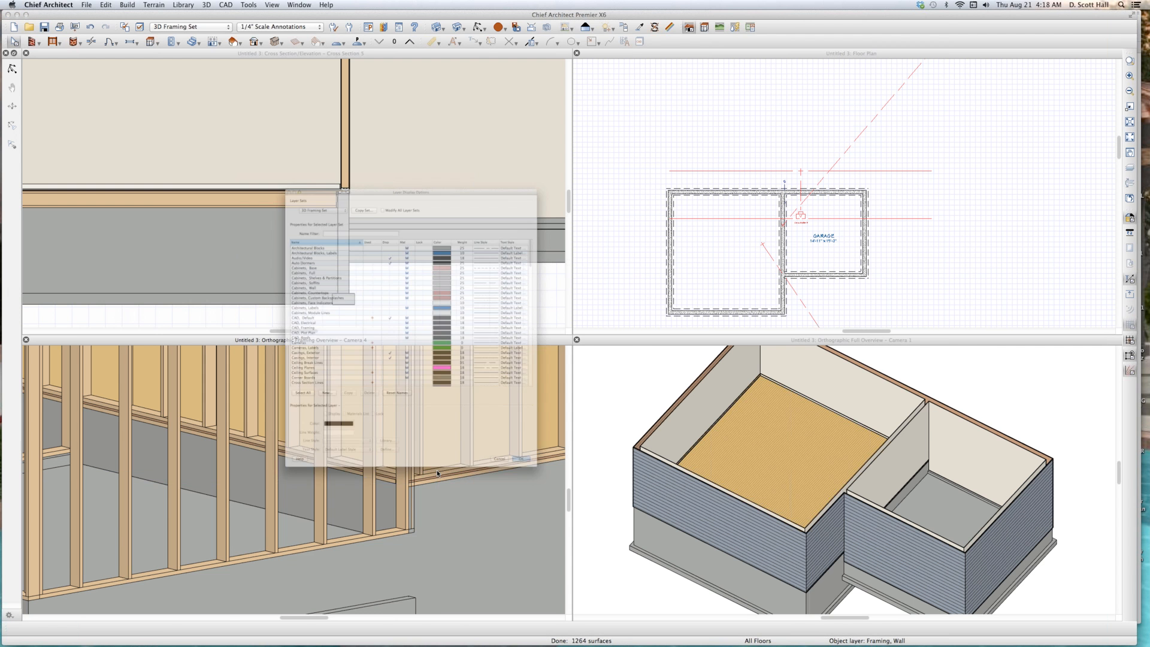
{"action": "left_click_drag", "start_coordinate": [364, 96], "coordinate": [693, 92]}
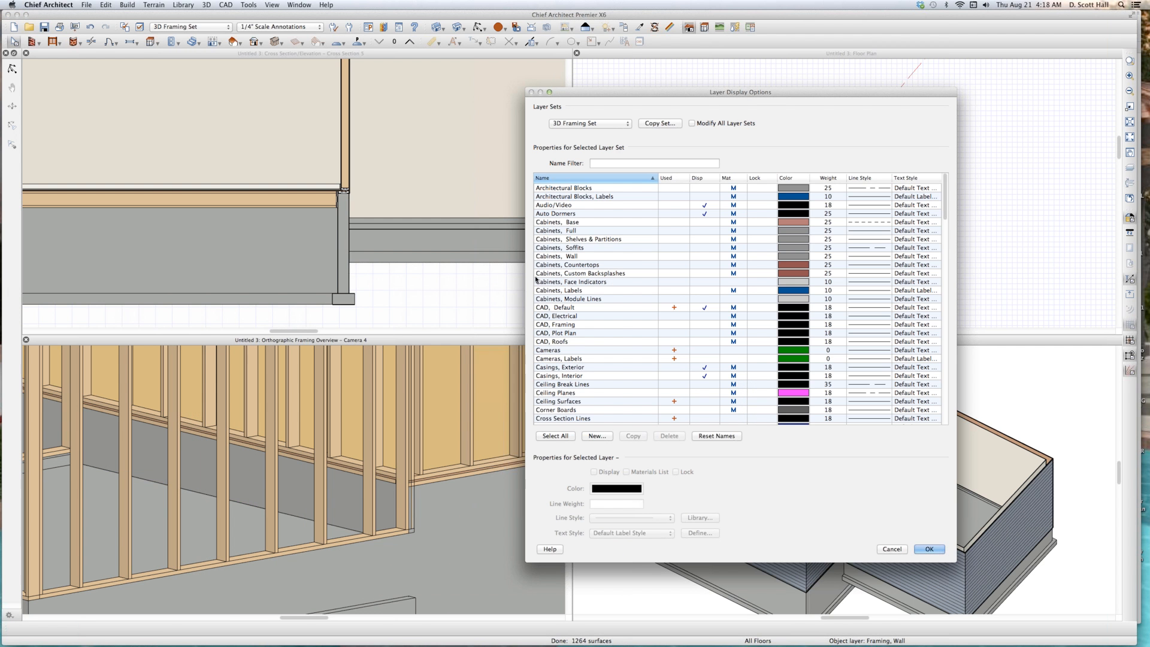
{"action": "type", "text": "roof"}
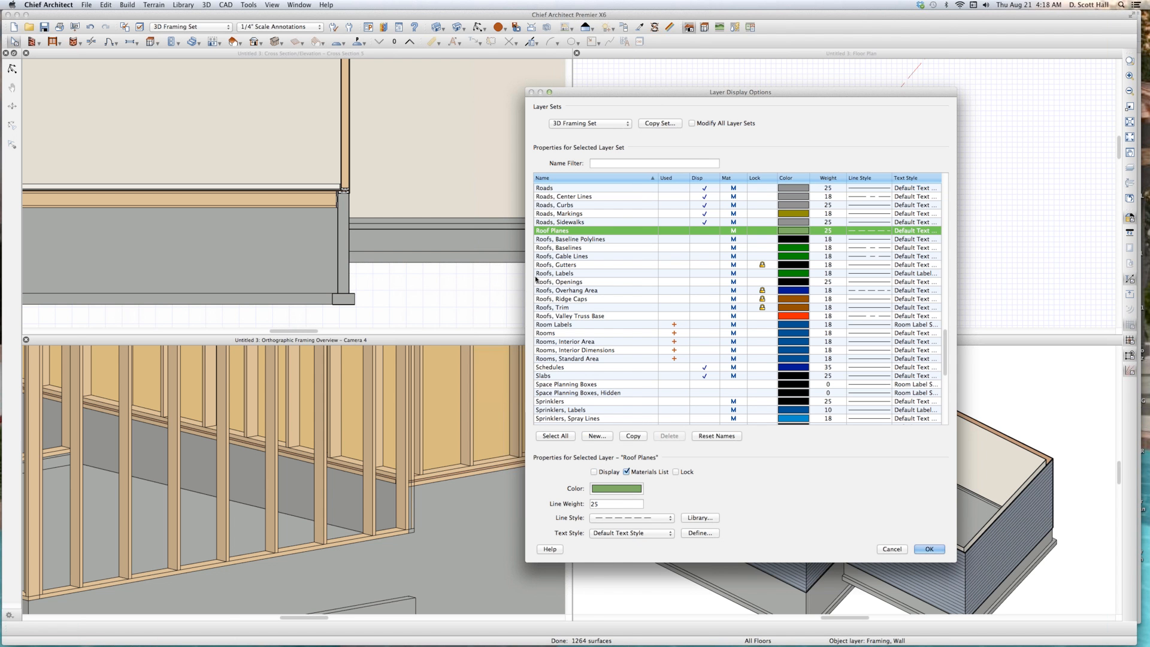
{"action": "left_click", "coordinate": [704, 333]}
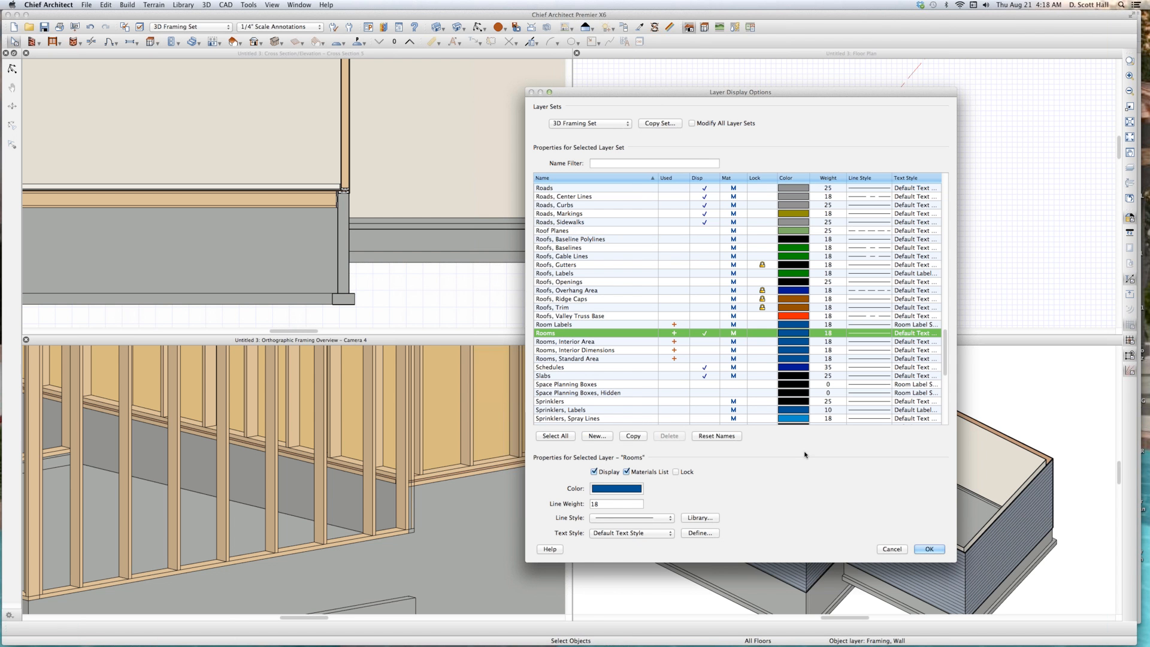
{"action": "left_click", "coordinate": [930, 549]}
Switch the framing overview to a textured rendering and turn off the Rooms layer in the 3D Framing Set.
{"action": "left_click", "coordinate": [458, 466]}
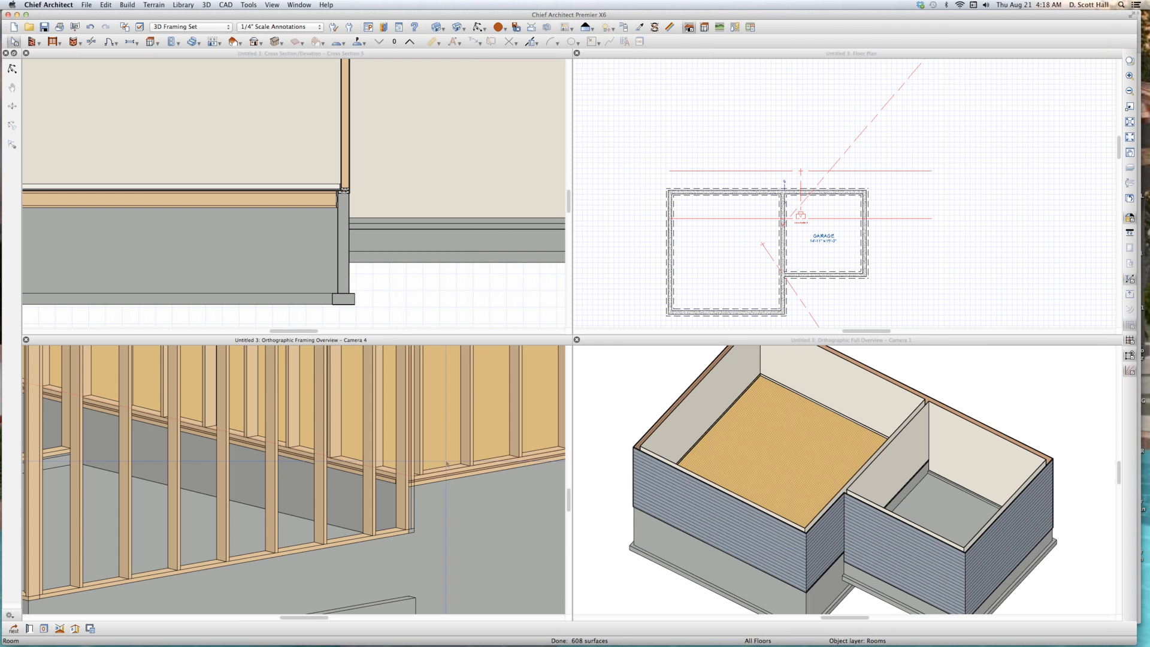
{"action": "key", "text": "v"}
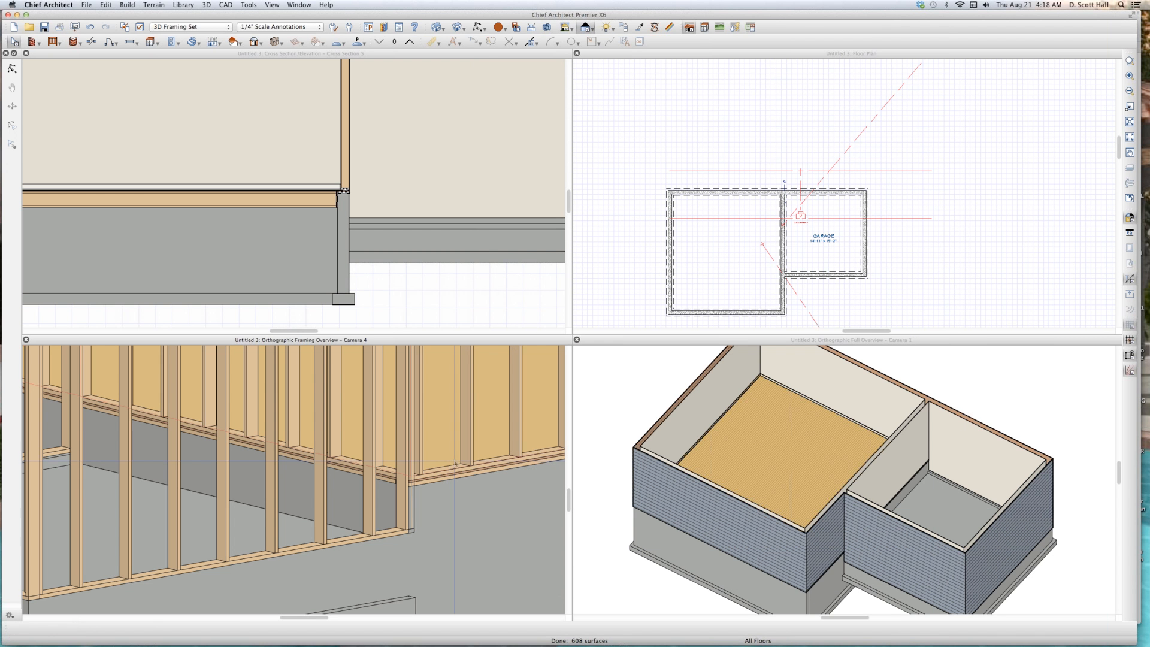
{"action": "scroll", "coordinate": [456, 414], "scroll_direction": "up", "scroll_amount": 3}
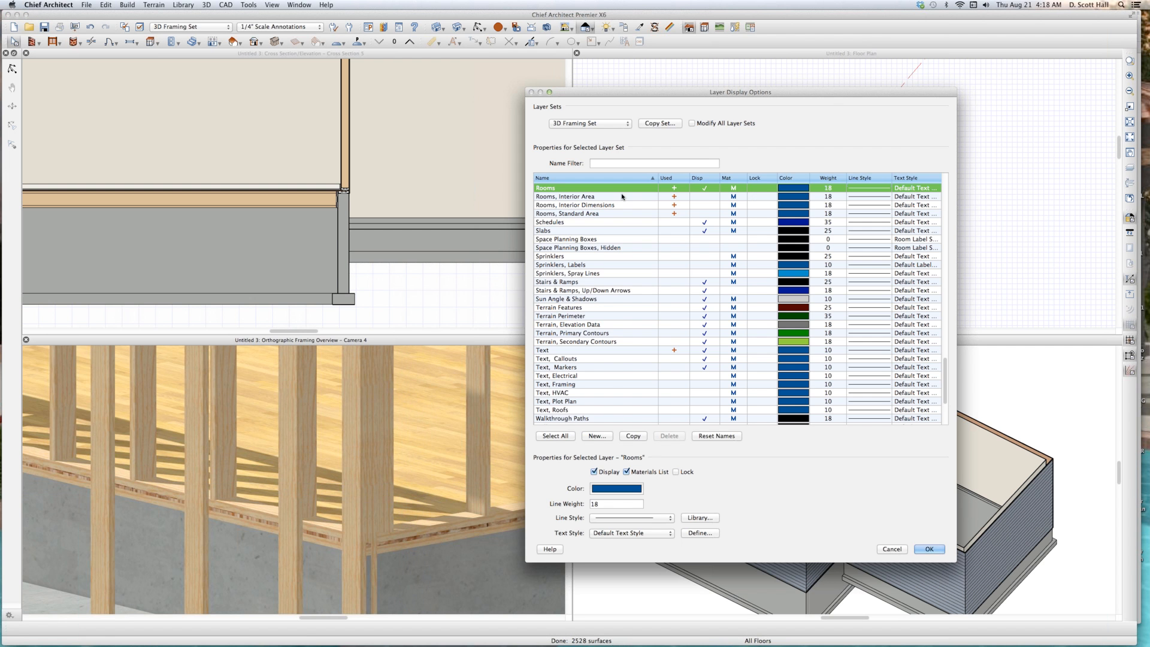
{"action": "key", "text": "Return"}
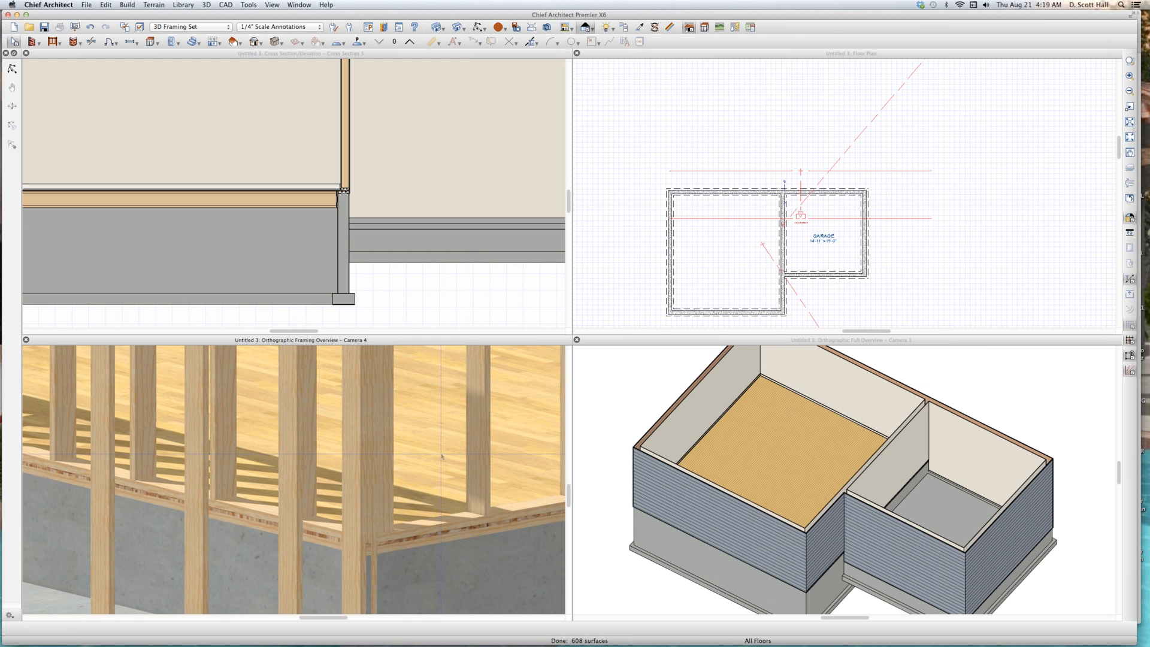
Hide the Floor Surfaces layer in the 3D Framing Set to expose the floor joists.
{"action": "key", "text": "l"}
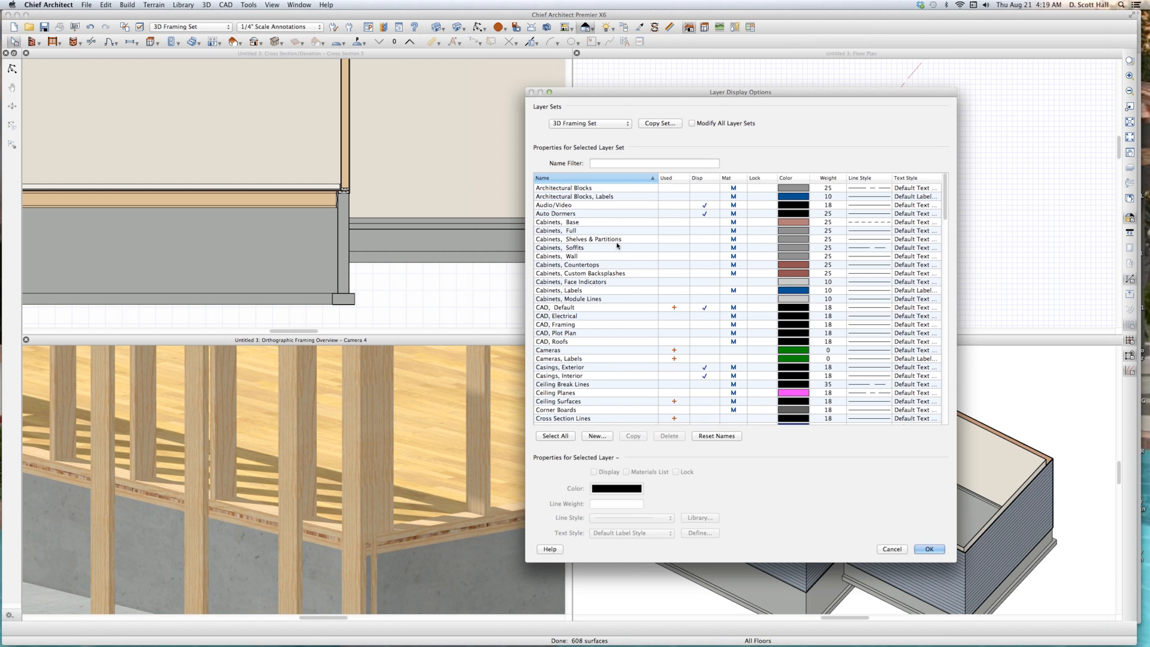
{"action": "type", "text": "fl"}
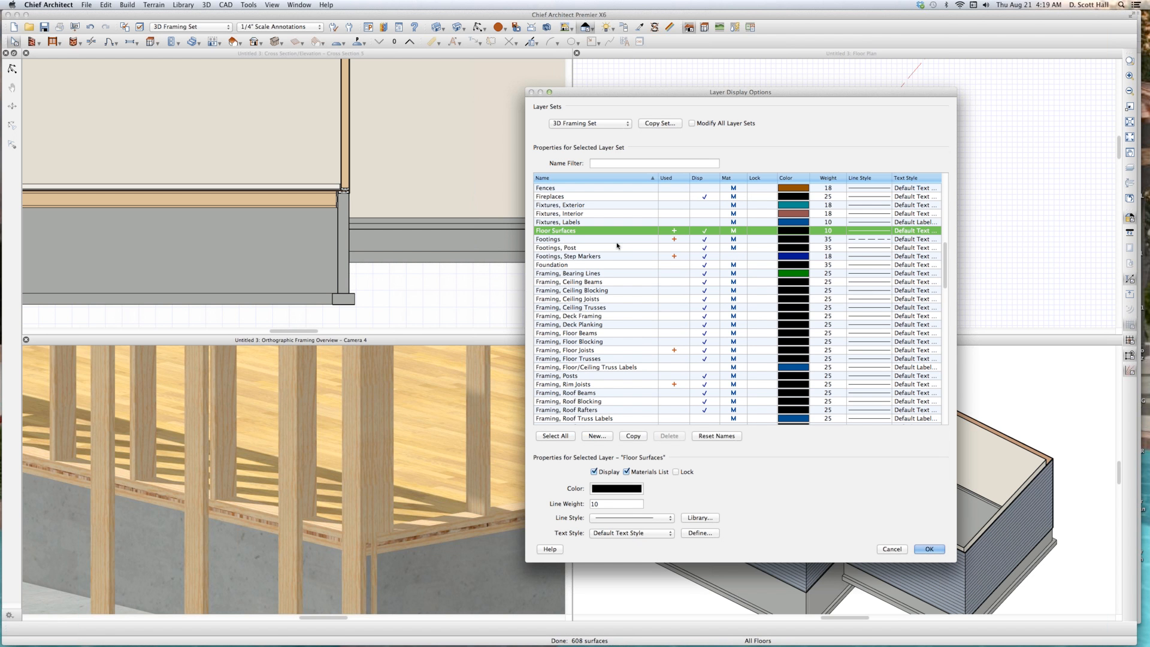
{"action": "left_click", "coordinate": [705, 231]}
{"action": "key", "text": "Return"}
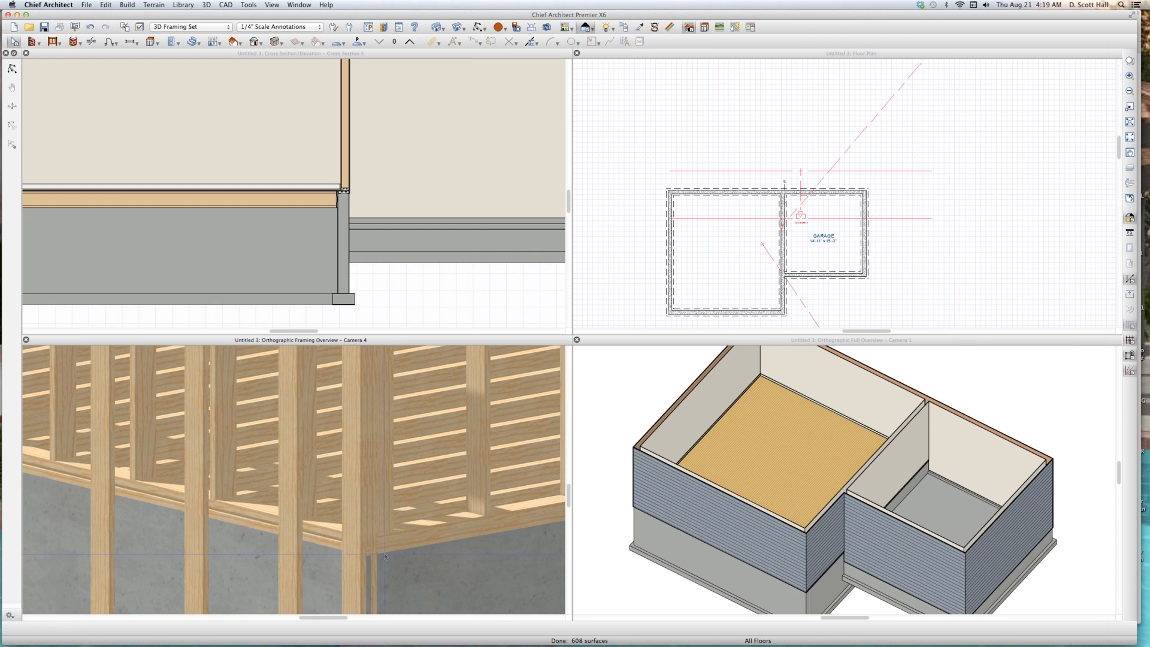
Turn the Rooms layer display back on in the 3D Framing Set while Floor Surfaces stays hidden.
{"action": "key", "text": "super+l"}
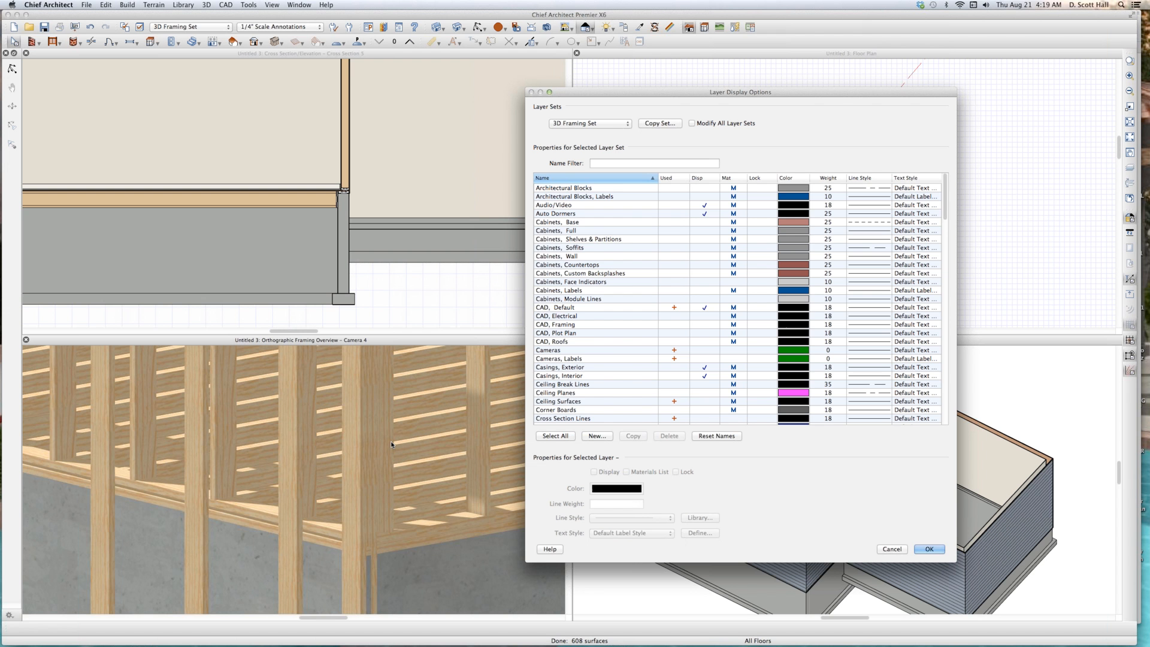
{"action": "type", "text": "room"}
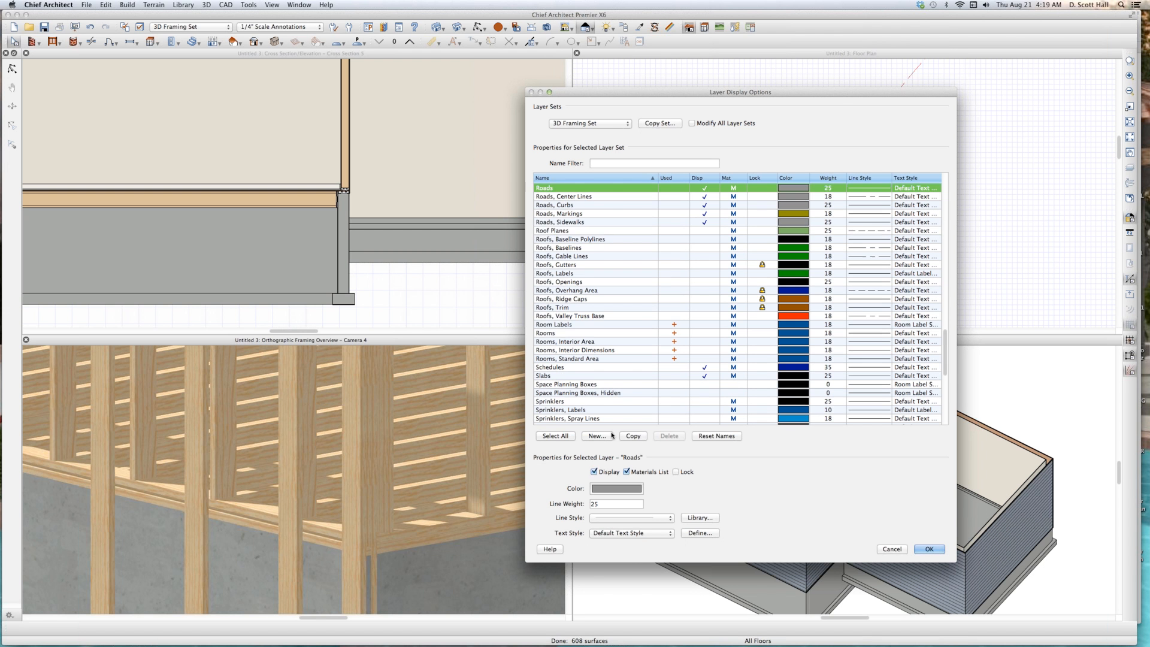
{"action": "left_click", "coordinate": [705, 333]}
{"action": "key", "text": "Return"}
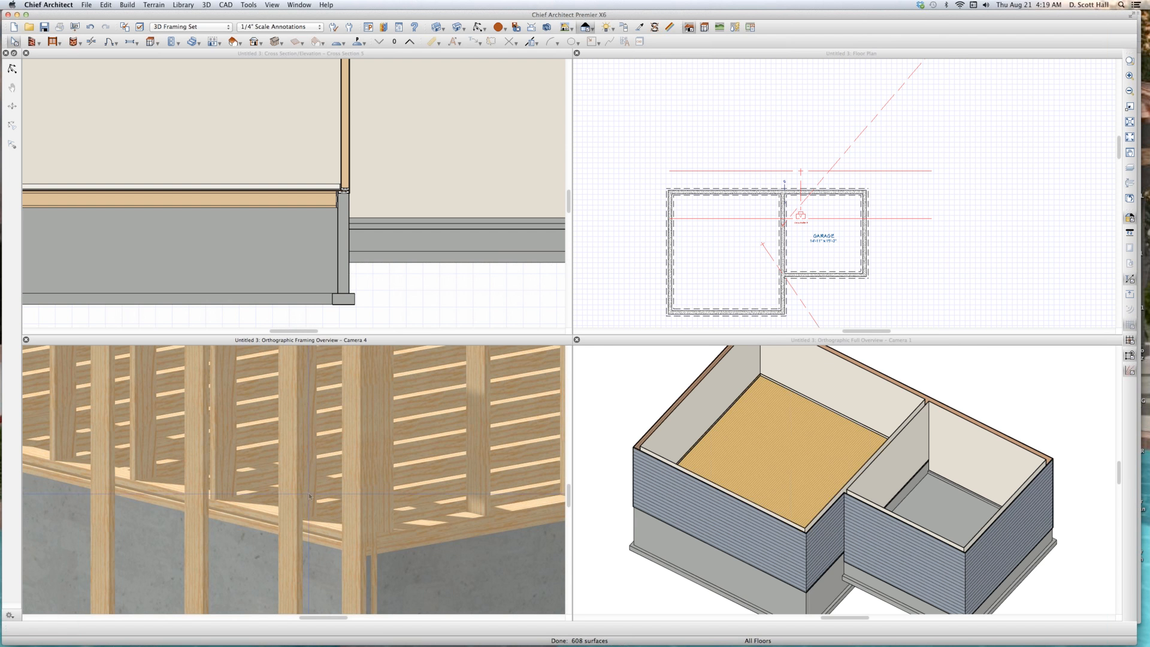
Check the displayed layers of the 3D Framing Set and turn Floor Surfaces on together with Rooms.
{"action": "key", "text": "l"}
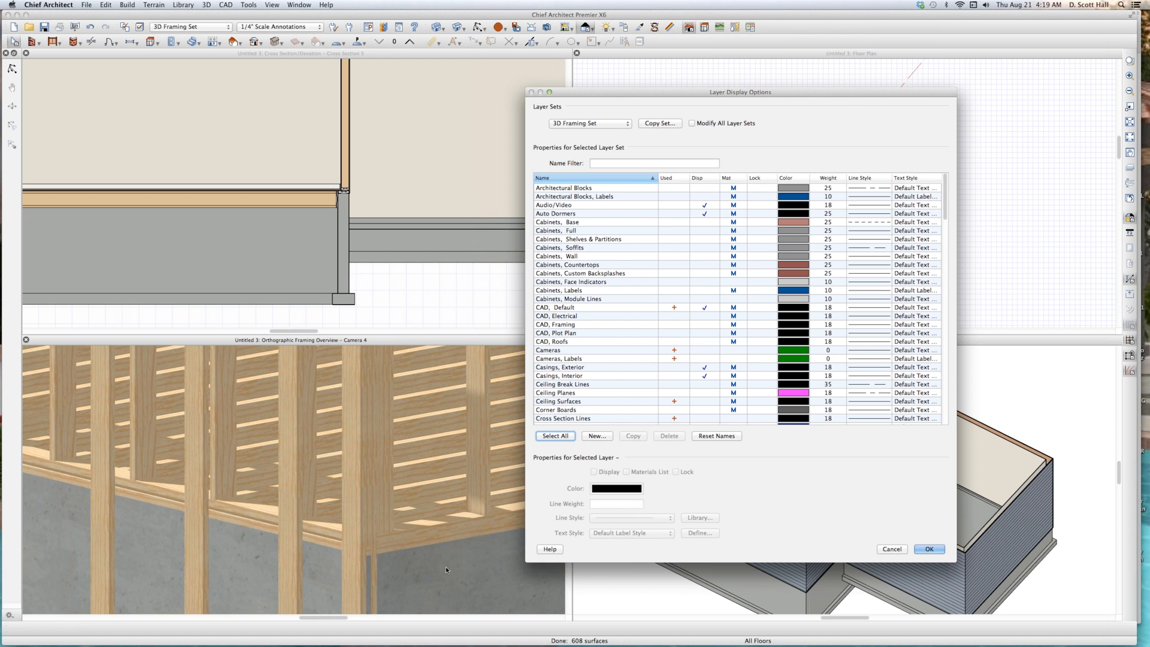
{"action": "left_click", "coordinate": [590, 324]}
{"action": "left_click", "coordinate": [599, 409]}
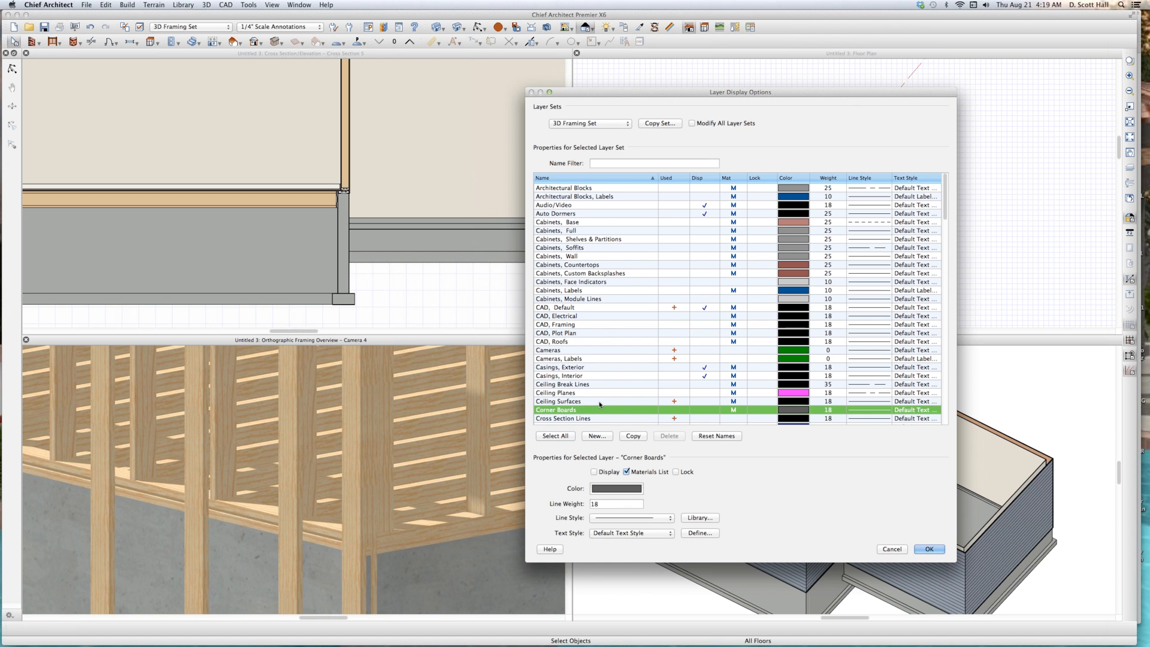
{"action": "type", "text": "fl"}
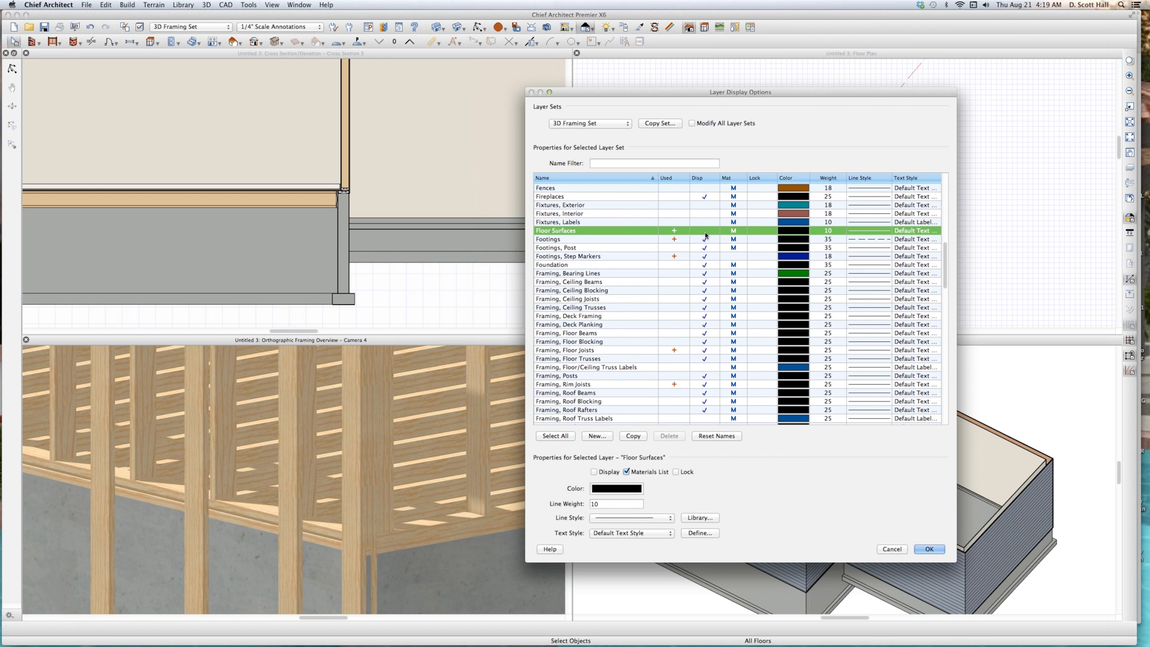
{"action": "scroll", "coordinate": [695, 267], "scroll_direction": "down", "scroll_amount": 12}
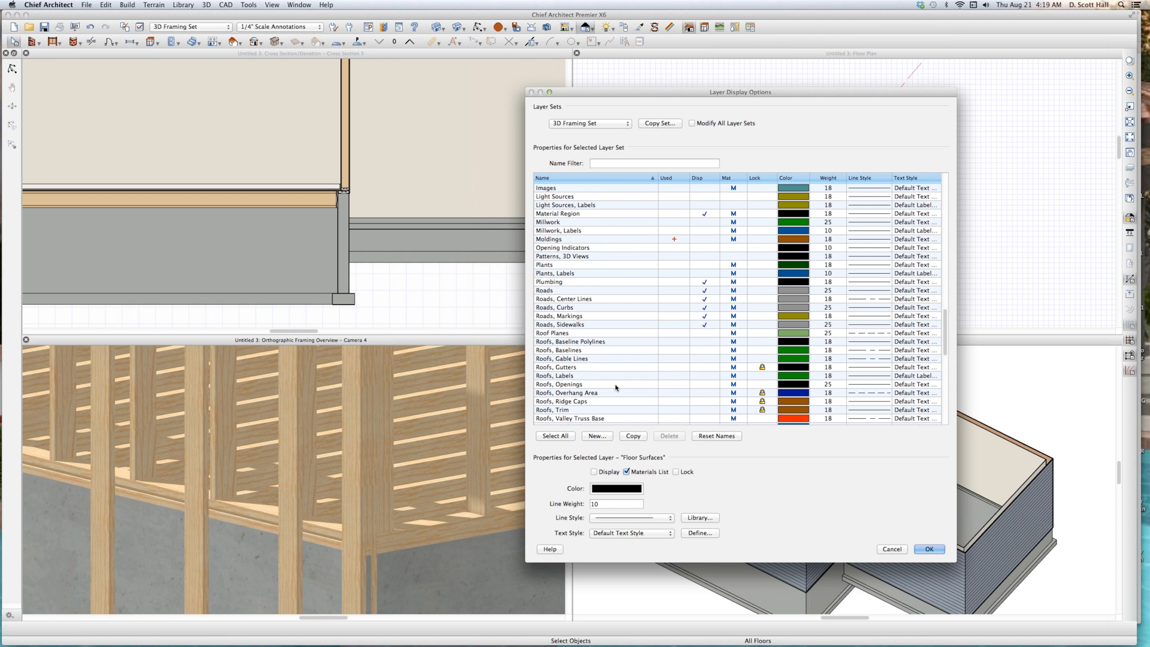
{"action": "scroll", "coordinate": [590, 317], "scroll_direction": "down", "scroll_amount": 10}
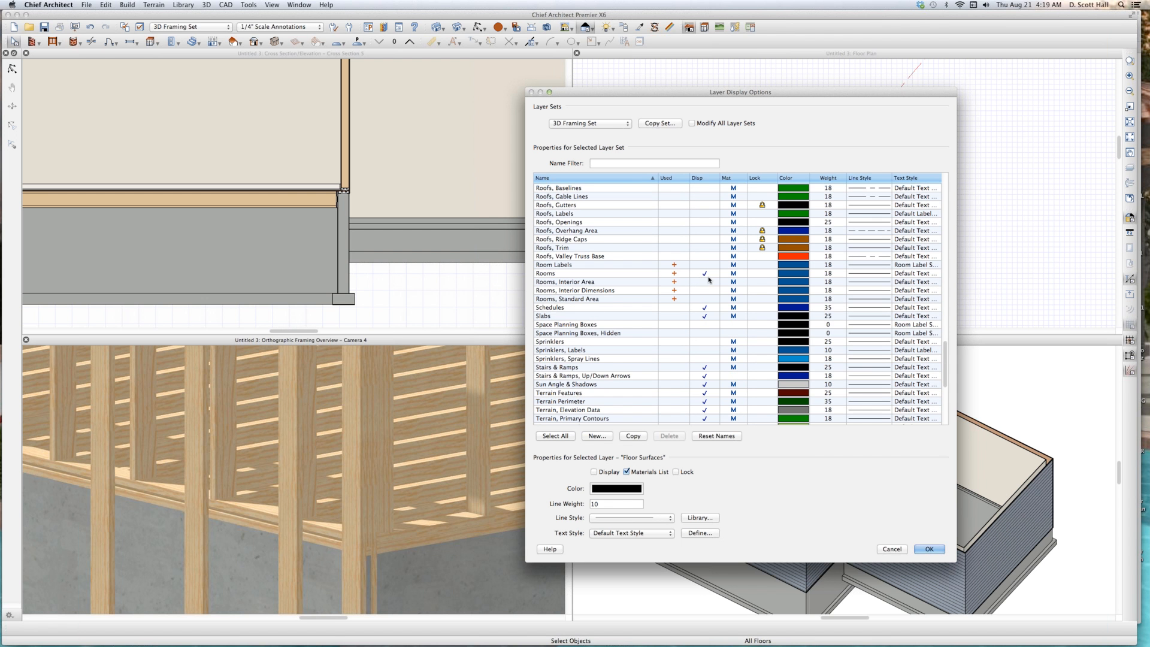
{"action": "scroll", "coordinate": [700, 278], "scroll_direction": "up", "scroll_amount": 20}
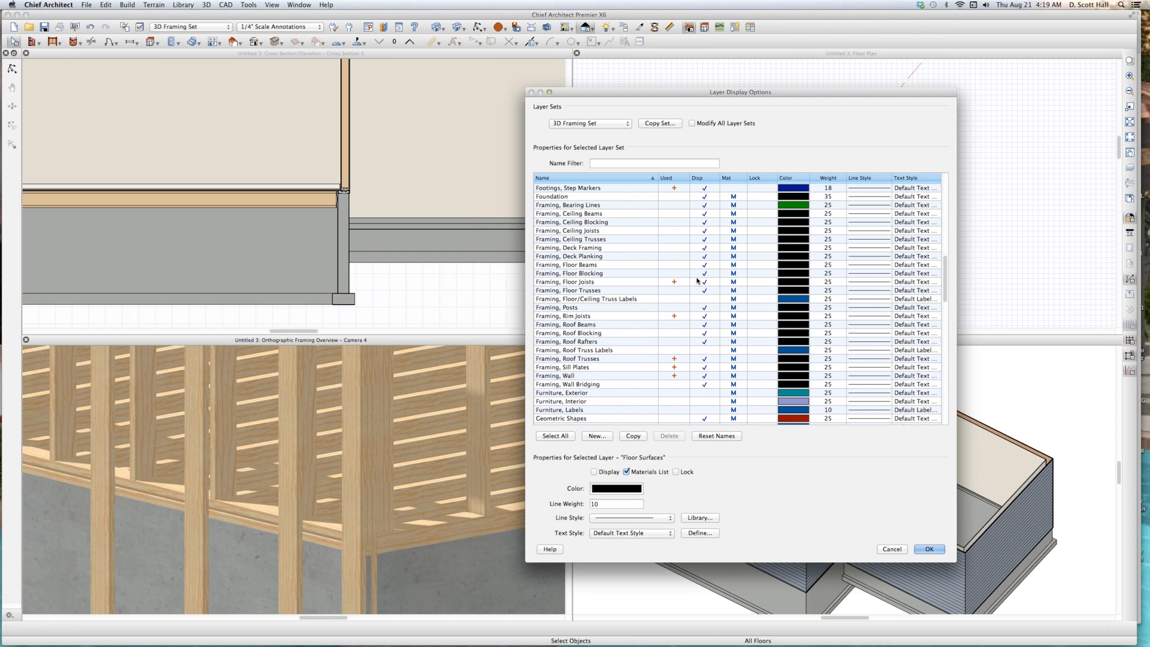
{"action": "scroll", "coordinate": [698, 280], "scroll_direction": "up", "scroll_amount": 2}
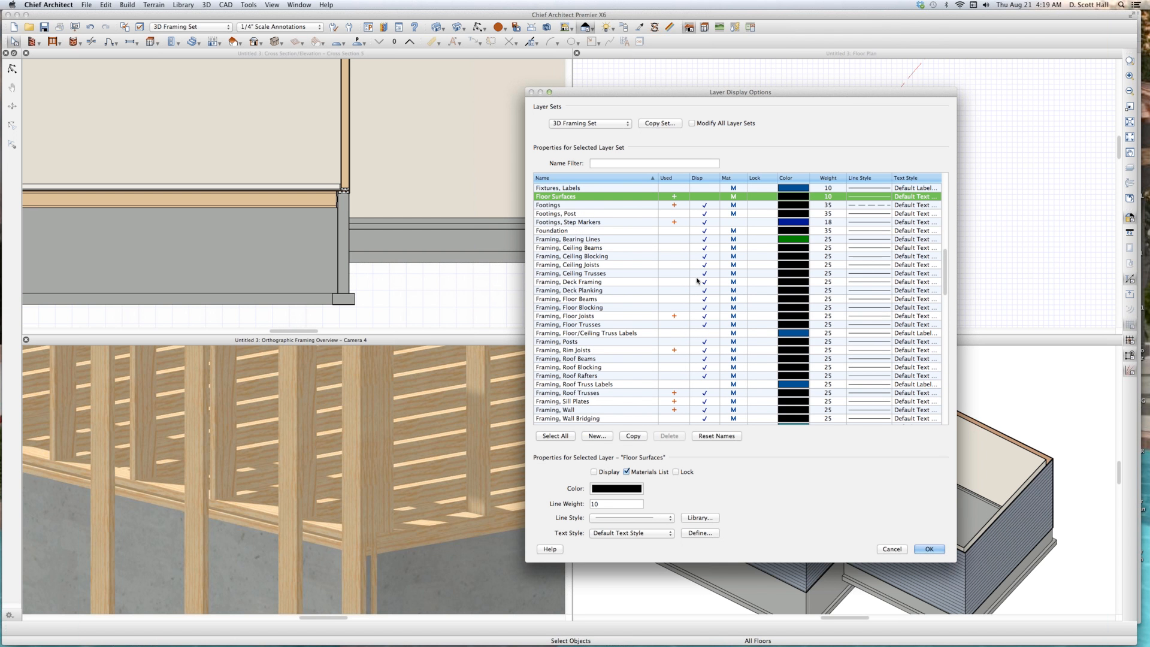
{"action": "left_click", "coordinate": [705, 197]}
{"action": "left_click", "coordinate": [927, 548]}
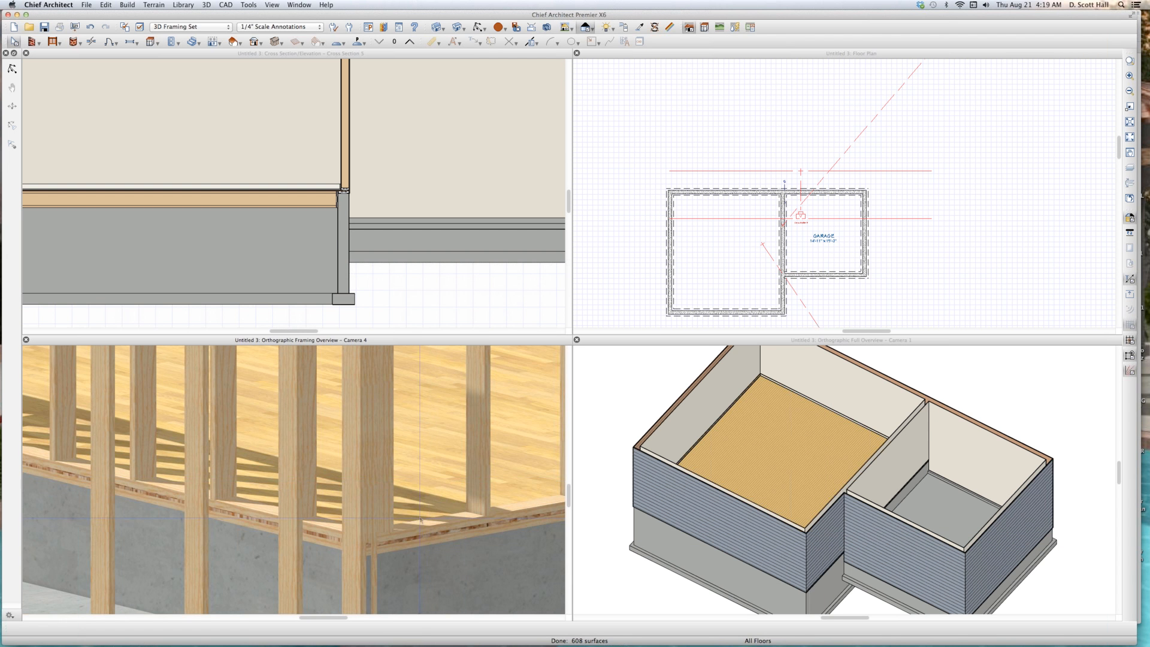
Inspect the wall framing, sill plates and stem wall where the garage meets the bedroom in the textured framing overview.
{"action": "scroll", "coordinate": [420, 520], "scroll_direction": "down", "scroll_amount": 3}
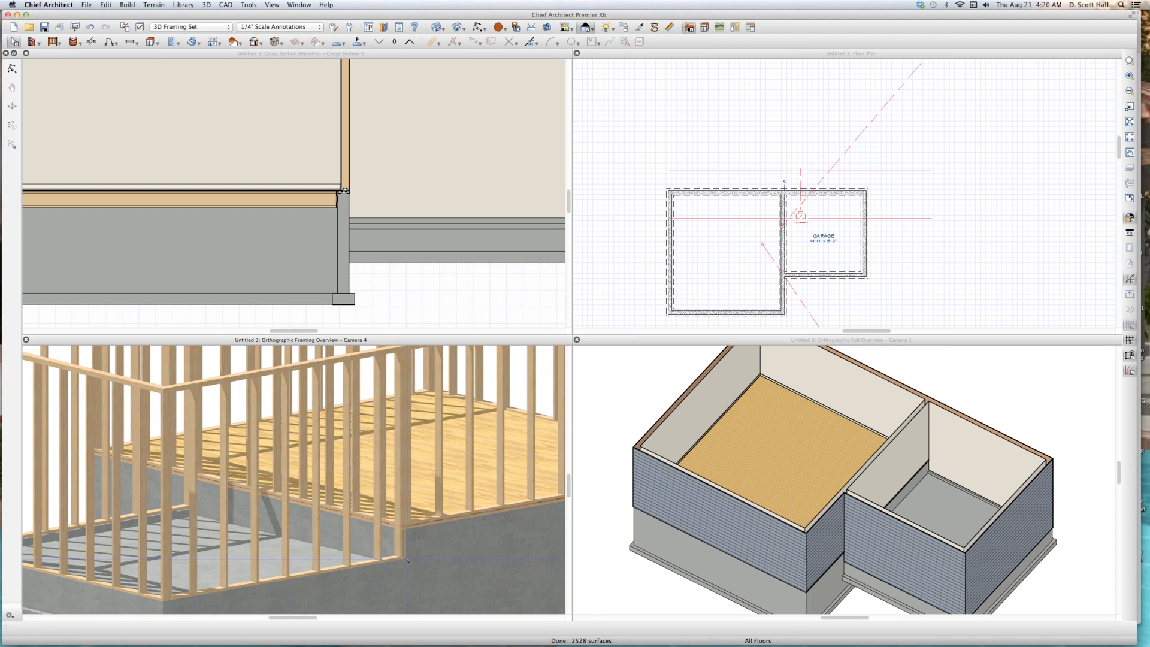
{"action": "scroll", "coordinate": [407, 559], "scroll_direction": "up", "scroll_amount": 5}
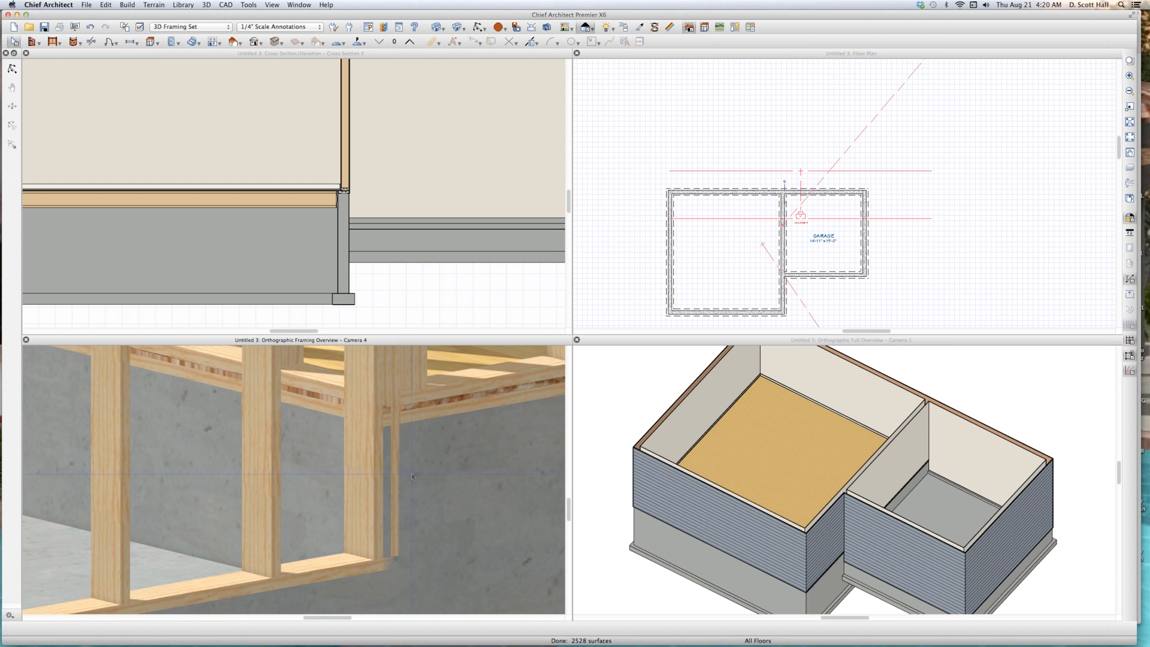
{"action": "scroll", "coordinate": [412, 490], "scroll_direction": "down", "scroll_amount": 2}
{"action": "scroll", "coordinate": [425, 527], "scroll_direction": "down", "scroll_amount": 3}
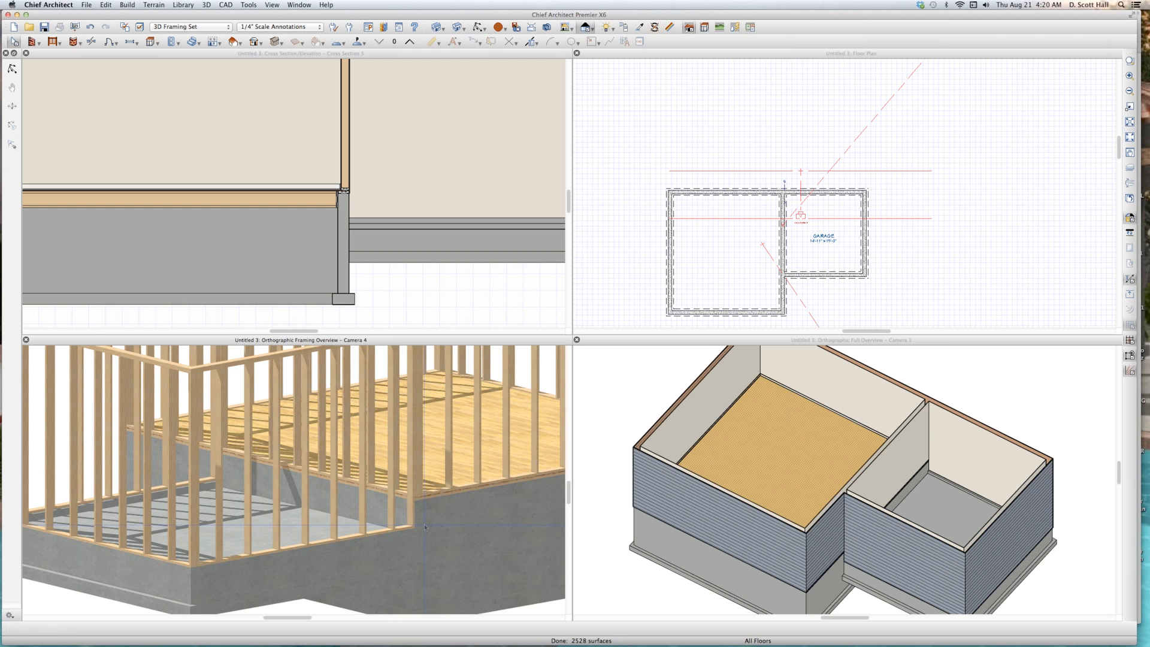
{"action": "scroll", "coordinate": [405, 484], "scroll_direction": "up", "scroll_amount": 3}
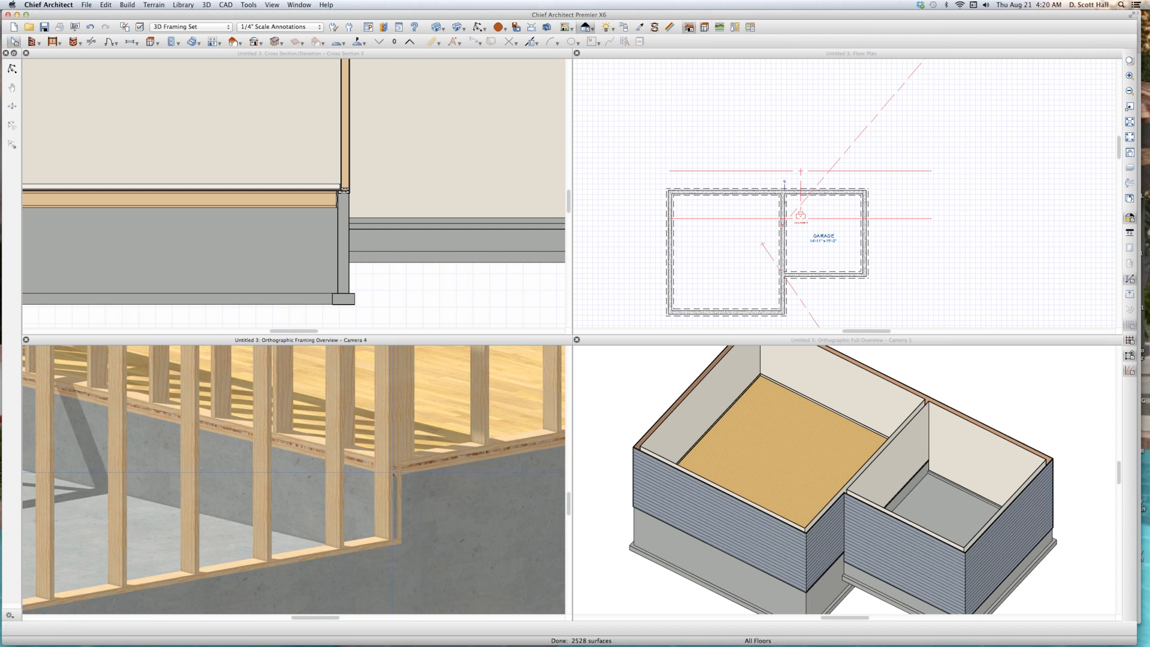
Hide the Walls, Foundation layer through the foundation wall beside the garage in the framing overview.
{"action": "scroll", "coordinate": [394, 474], "scroll_direction": "down", "scroll_amount": 1}
{"action": "left_click", "coordinate": [446, 537]}
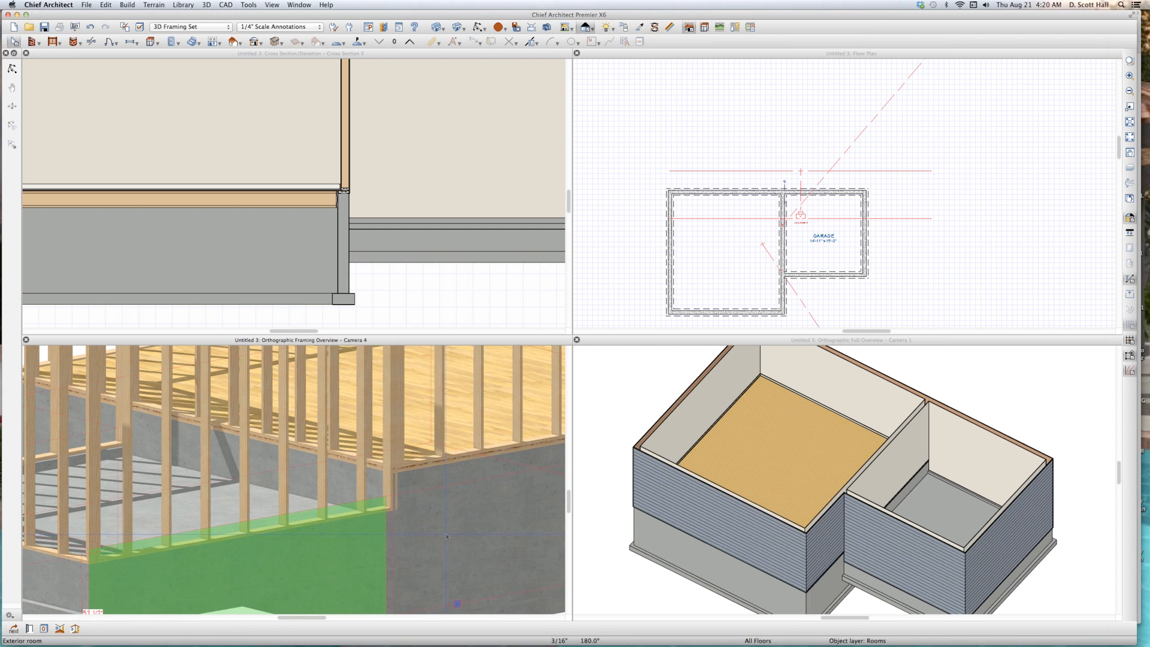
{"action": "key", "text": "Tab"}
{"action": "key", "text": "l"}
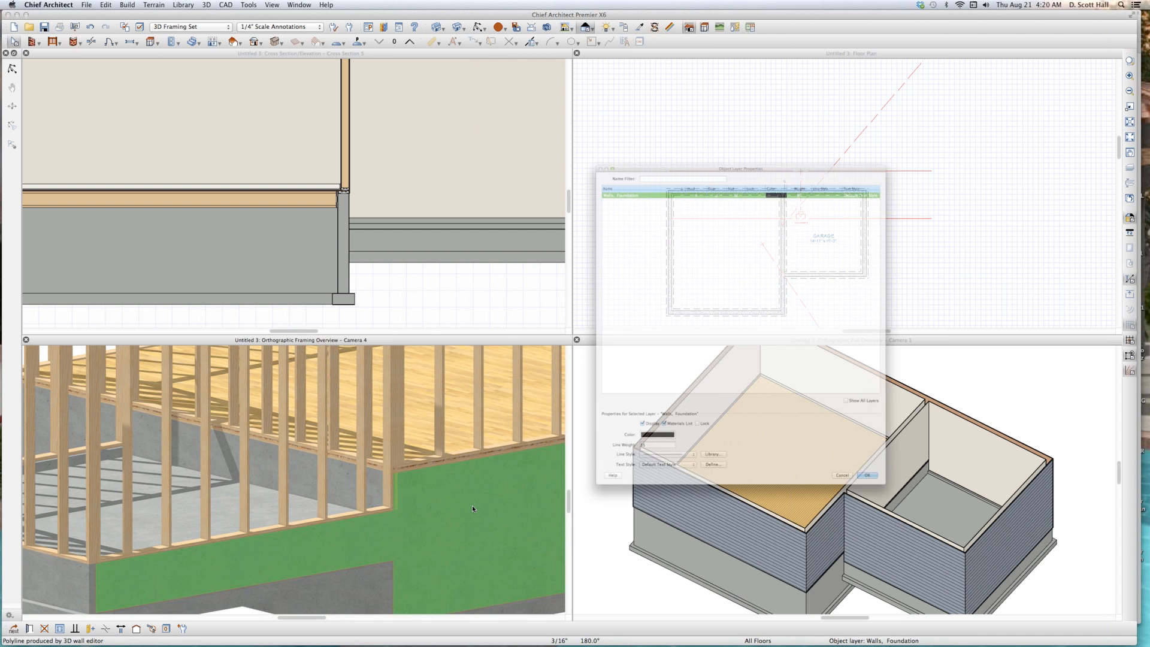
{"action": "left_click", "coordinate": [704, 132]}
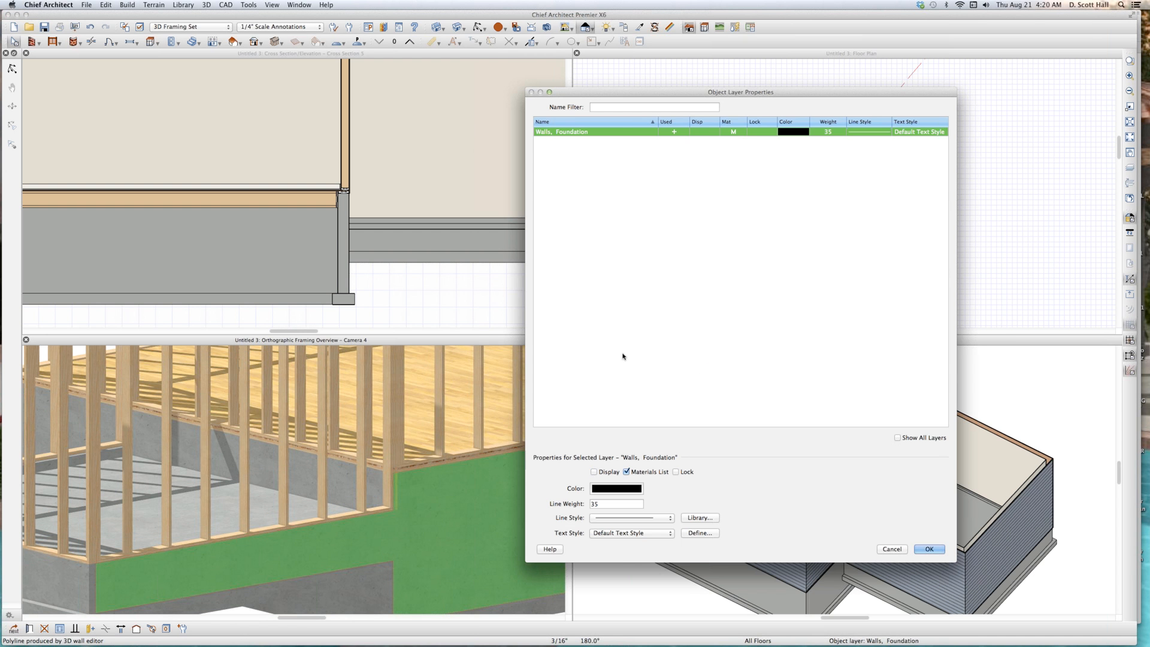
{"action": "key", "text": "Return"}
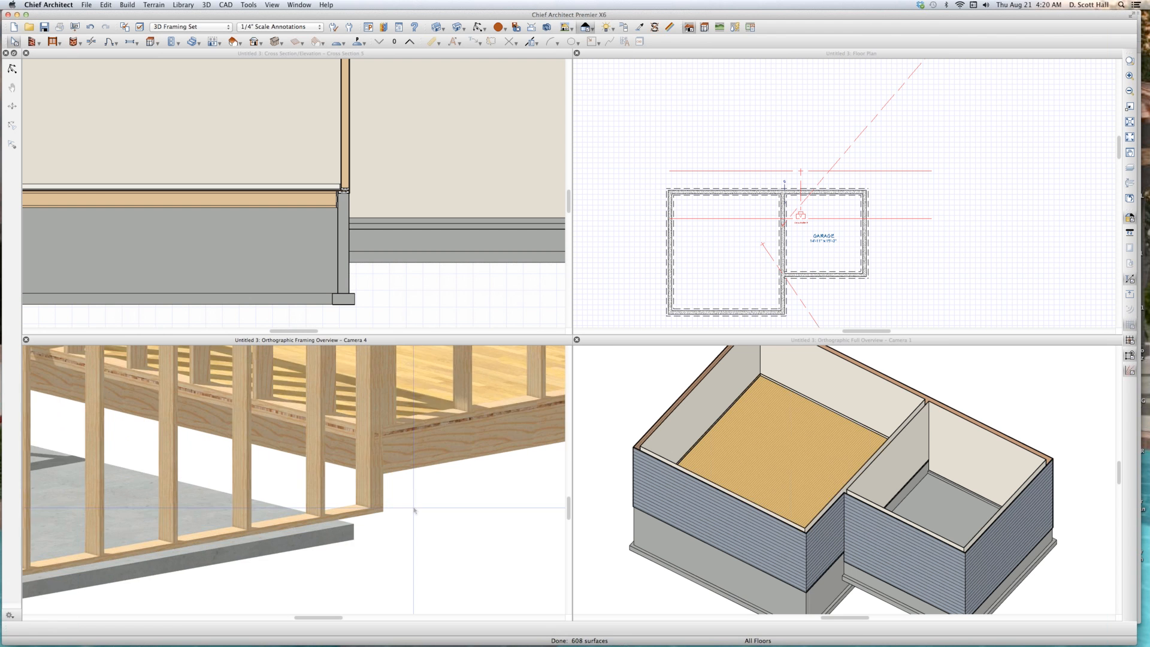
Try to shorten the garage corner stud up to the bedroom floor framing, declining to turn off Automatic Wall Framing.
{"action": "scroll", "coordinate": [380, 482], "scroll_direction": "up", "scroll_amount": 3}
{"action": "left_click", "coordinate": [386, 478]}
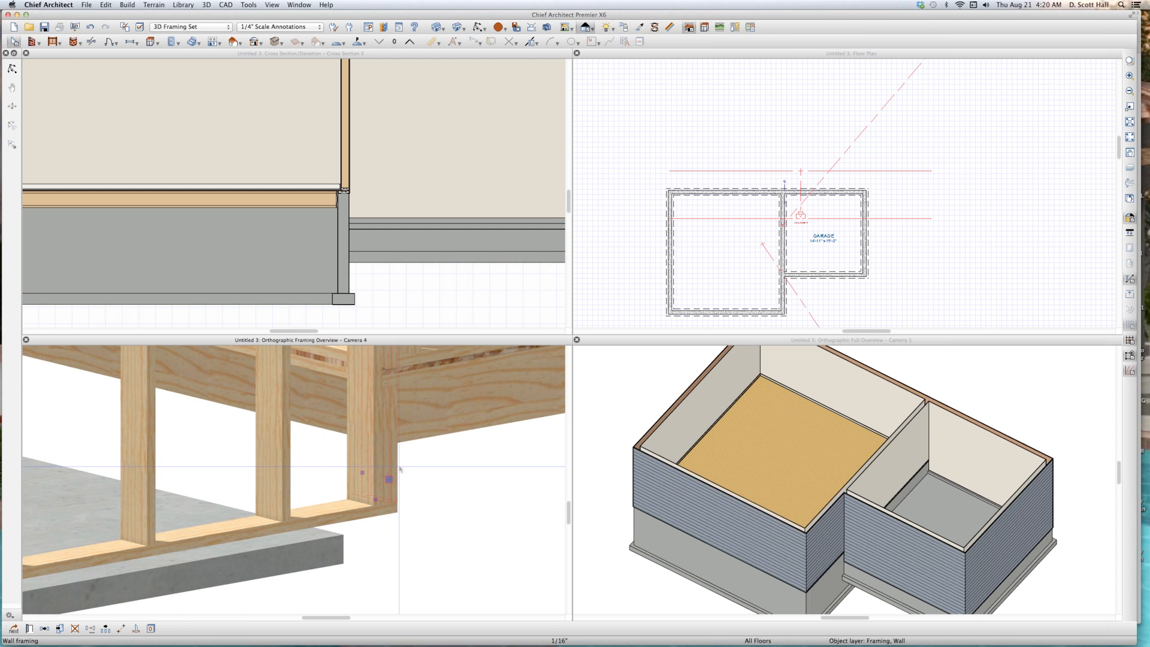
{"action": "scroll", "coordinate": [379, 541], "scroll_direction": "down", "scroll_amount": 2}
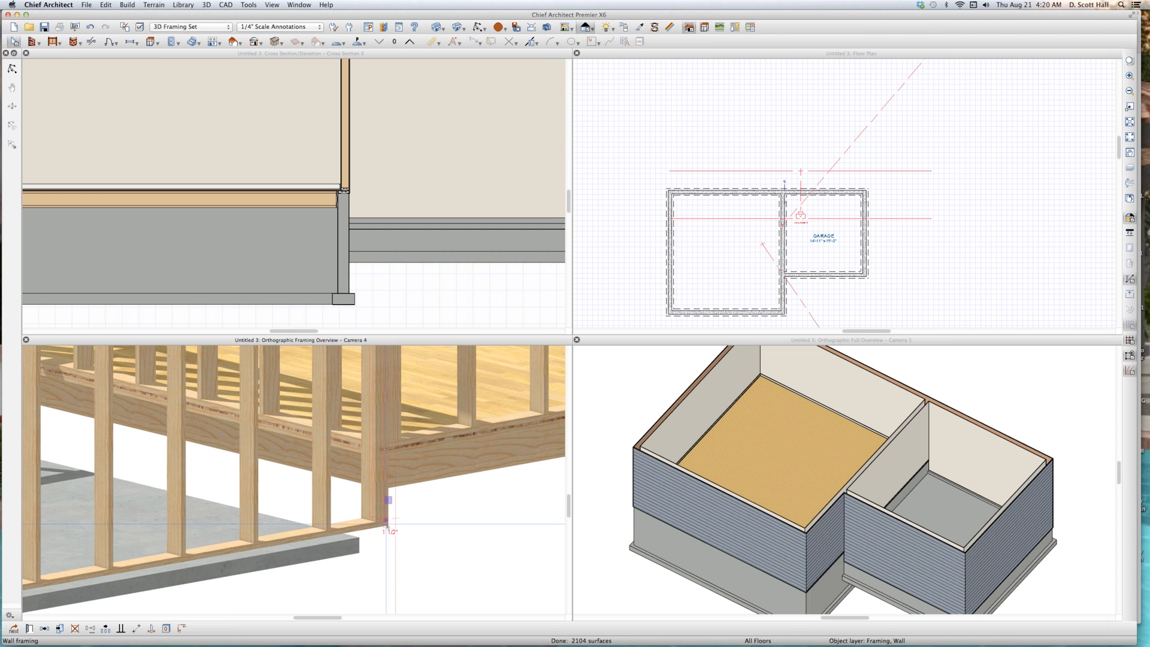
{"action": "left_click_drag", "start_coordinate": [386, 520], "coordinate": [386, 447]}
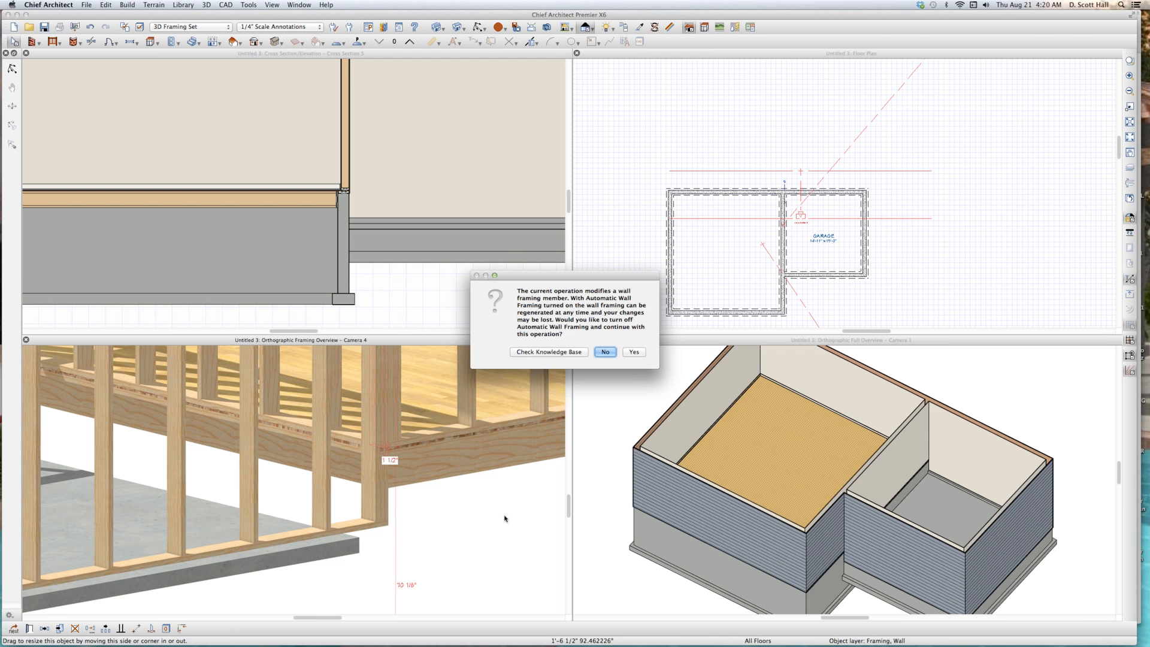
{"action": "left_click", "coordinate": [606, 351]}
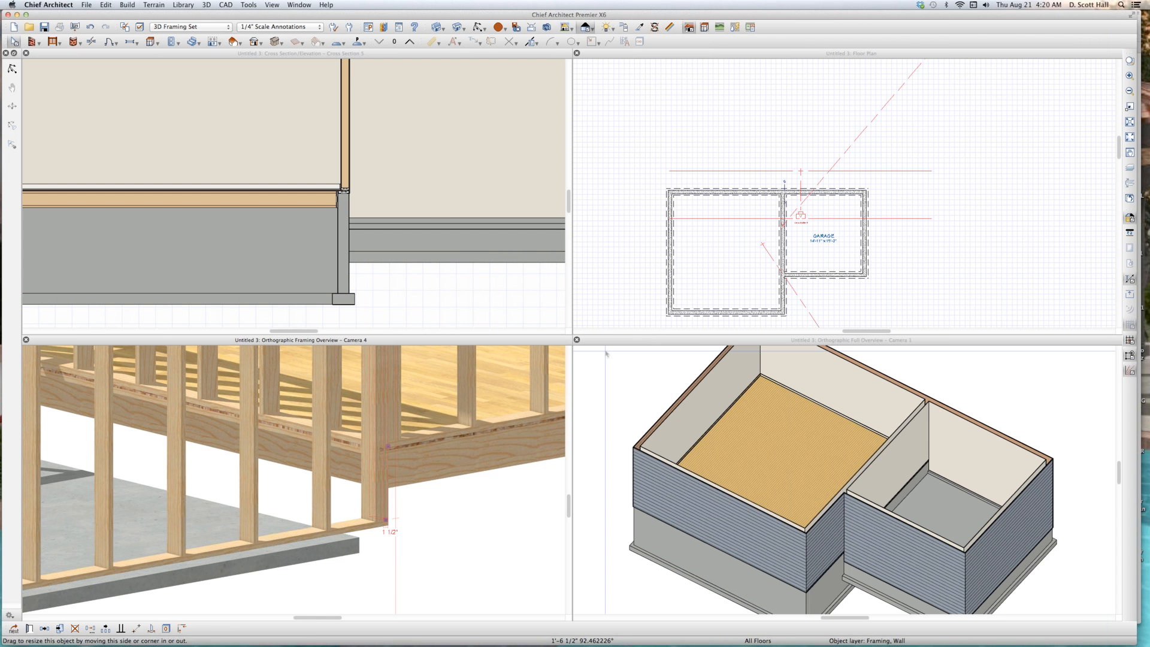
{"action": "scroll", "coordinate": [477, 470], "scroll_direction": "down", "scroll_amount": 3}
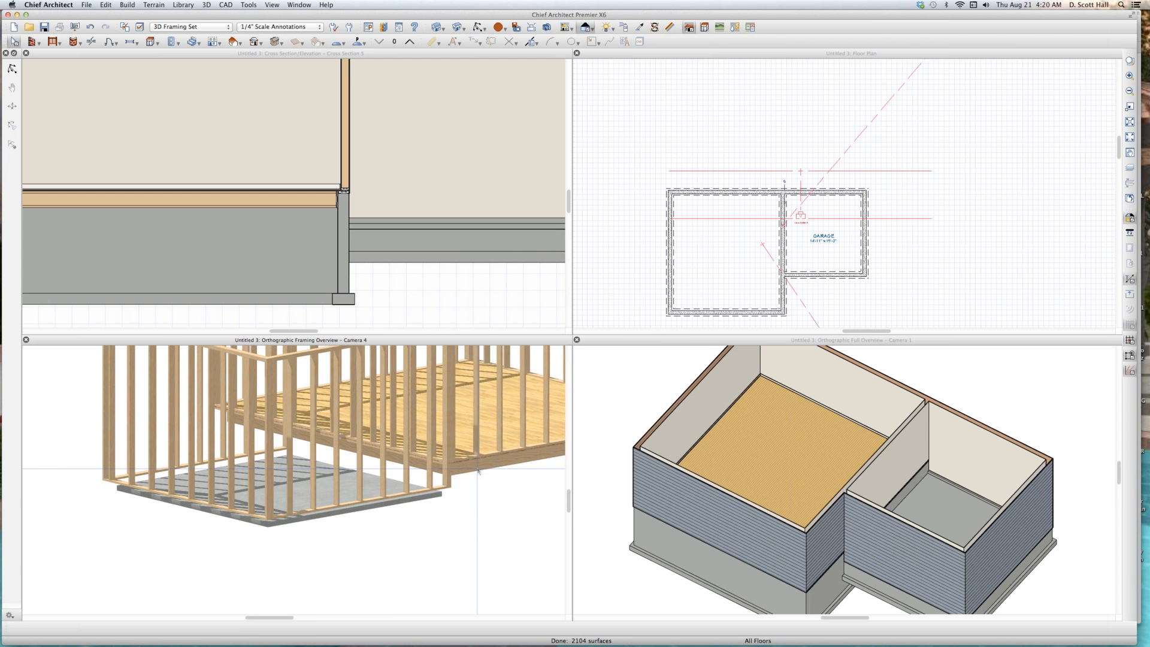
Examine both ends of the garage in the cross section, where the slab and wall sill plates meet the stem walls.
{"action": "left_click", "coordinate": [357, 202]}
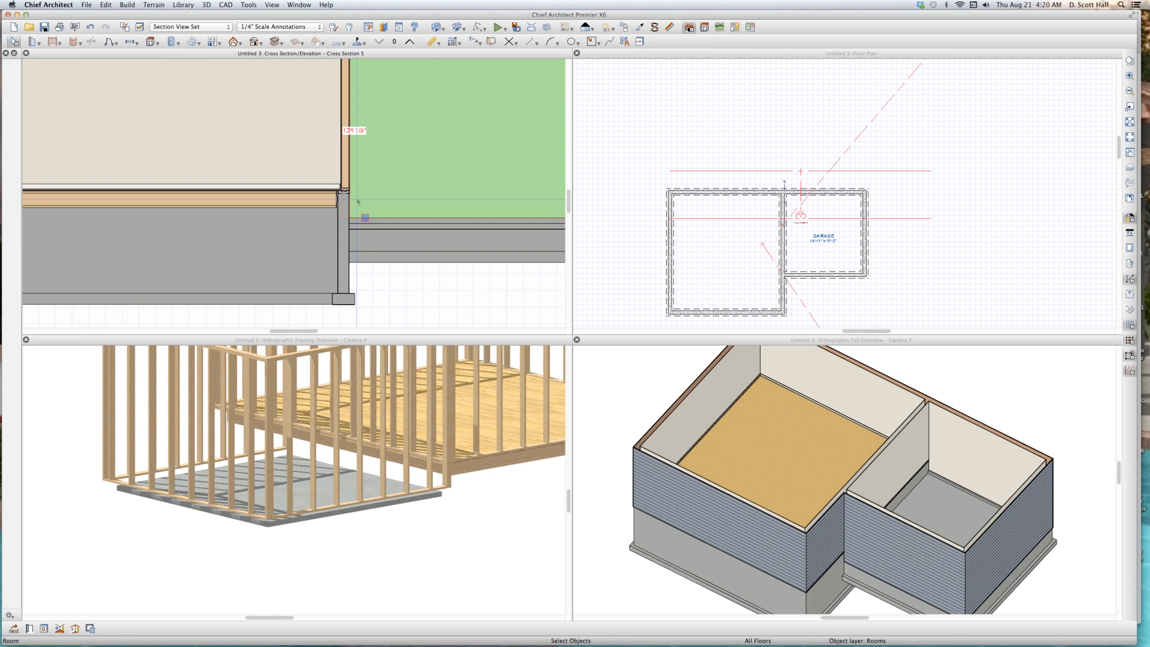
{"action": "scroll", "coordinate": [376, 216], "scroll_direction": "up", "scroll_amount": 2}
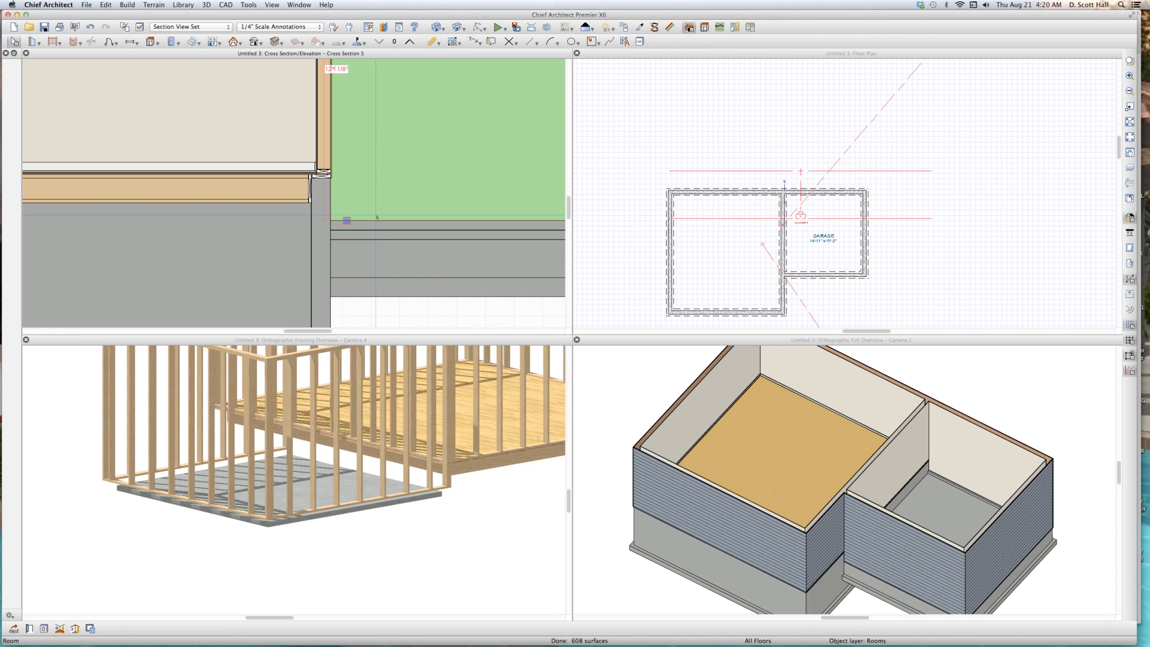
{"action": "scroll", "coordinate": [377, 217], "scroll_direction": "down", "scroll_amount": 3}
{"action": "scroll", "coordinate": [431, 212], "scroll_direction": "up", "scroll_amount": 4}
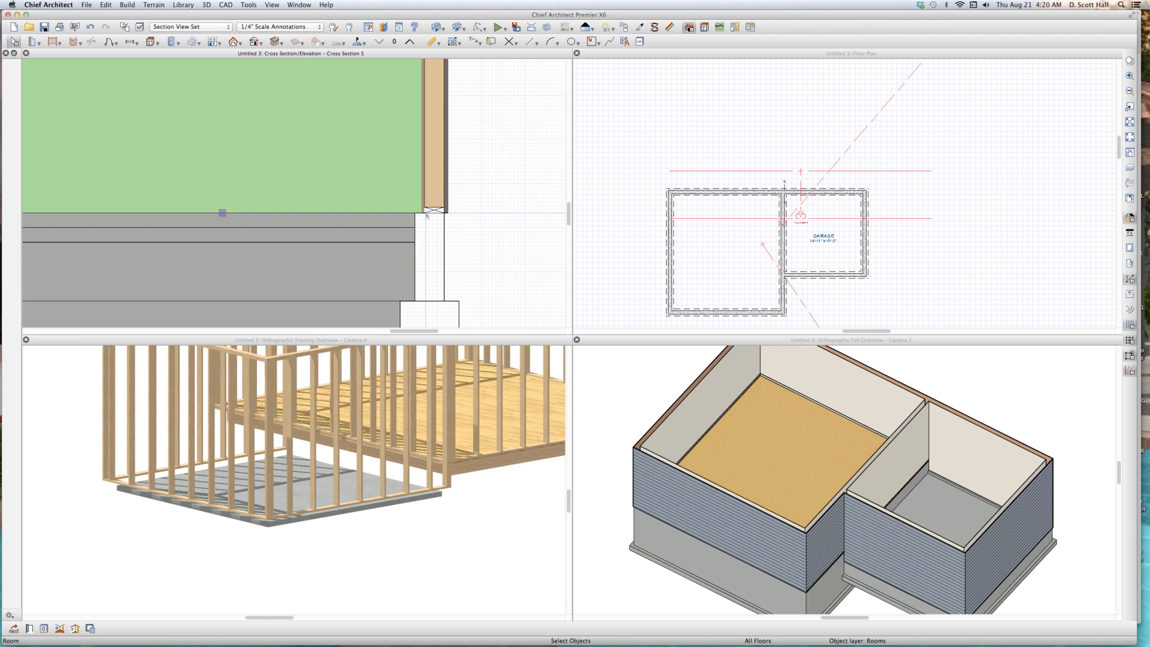
{"action": "scroll", "coordinate": [443, 211], "scroll_direction": "up", "scroll_amount": 2}
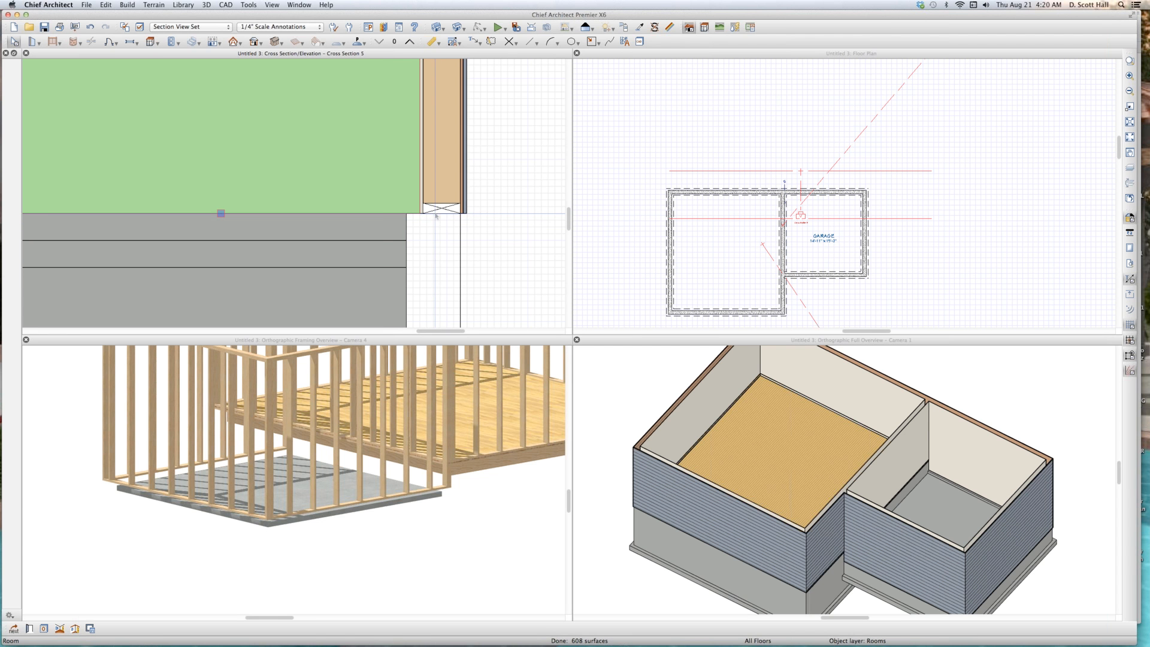
{"action": "scroll", "coordinate": [437, 217], "scroll_direction": "down", "scroll_amount": 1}
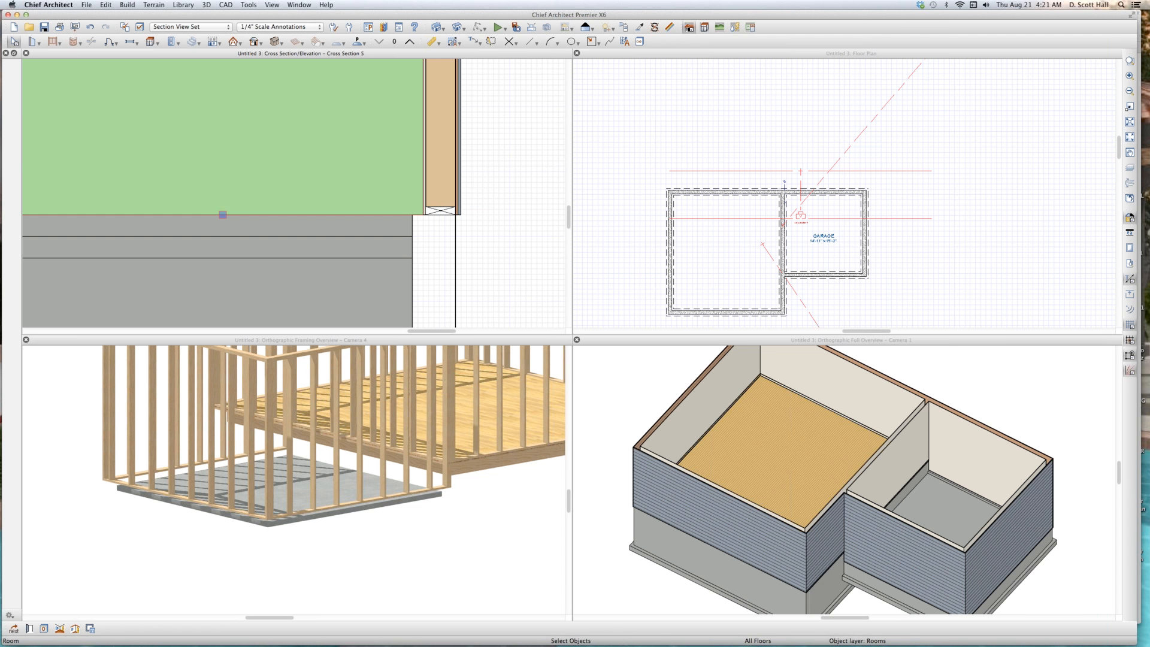
Turn the display of the Walls, Foundation layer back on in the 3D Framing Set.
{"action": "left_click", "coordinate": [339, 514]}
{"action": "key", "text": "l"}
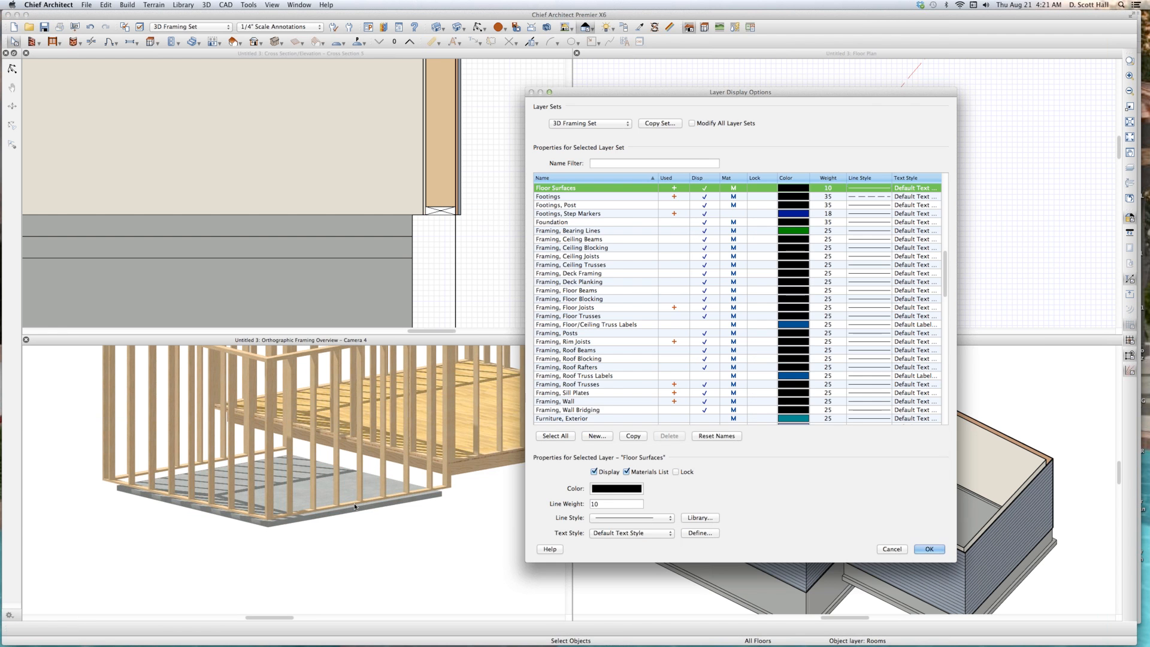
{"action": "type", "text": "wall"}
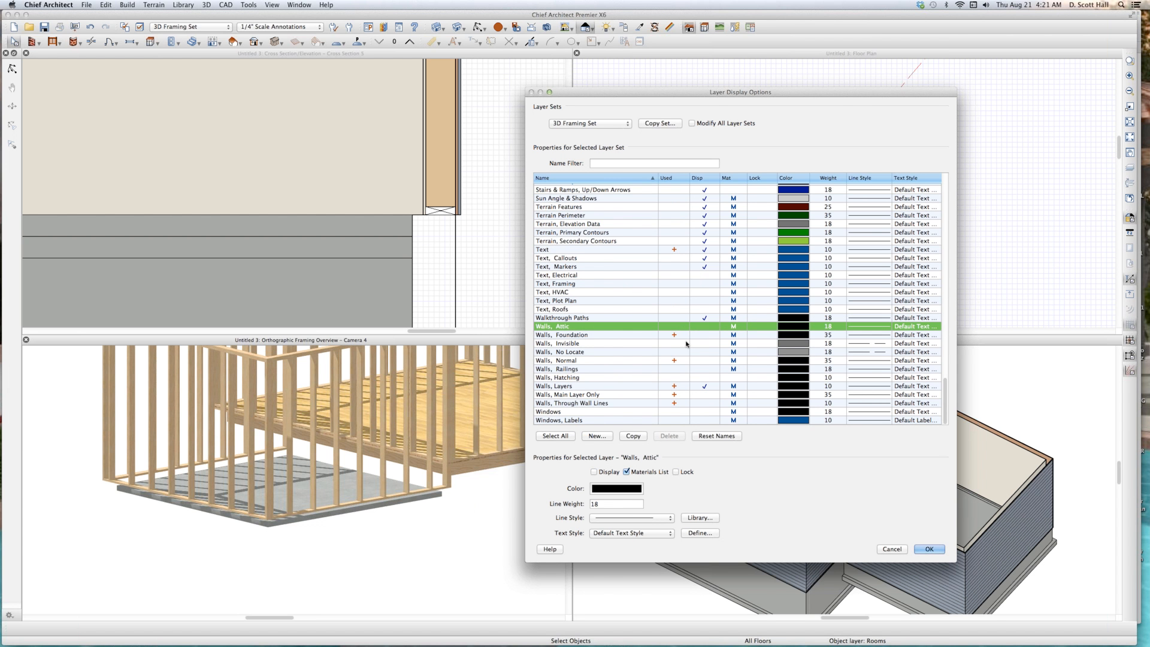
{"action": "left_click", "coordinate": [705, 335]}
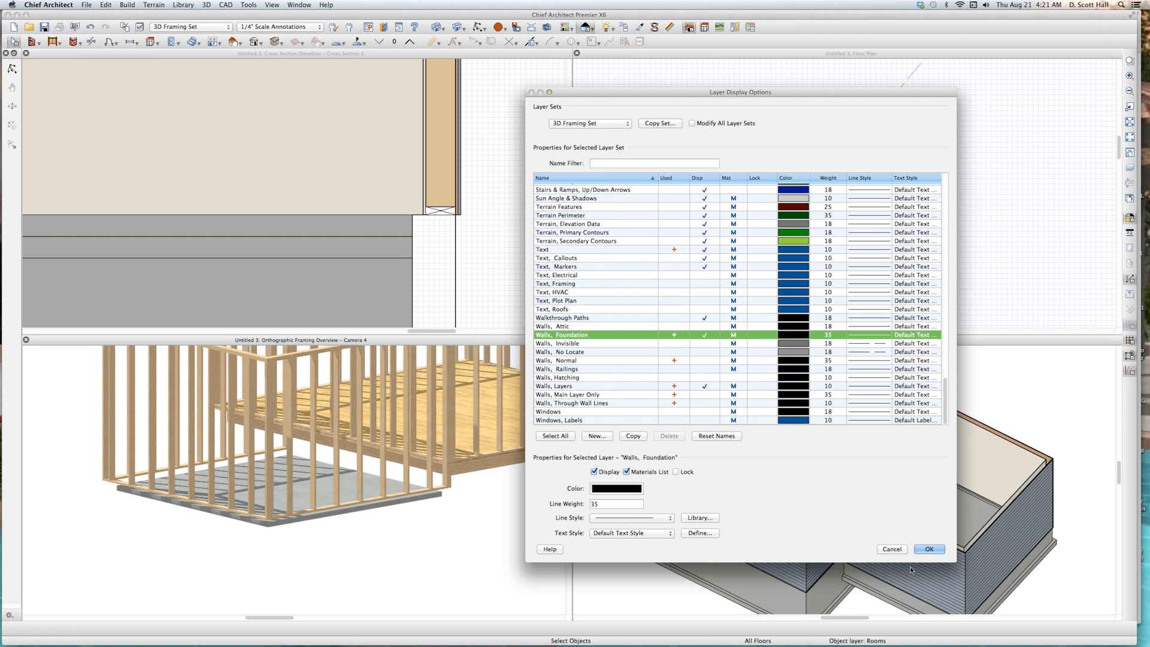
{"action": "left_click", "coordinate": [929, 550]}
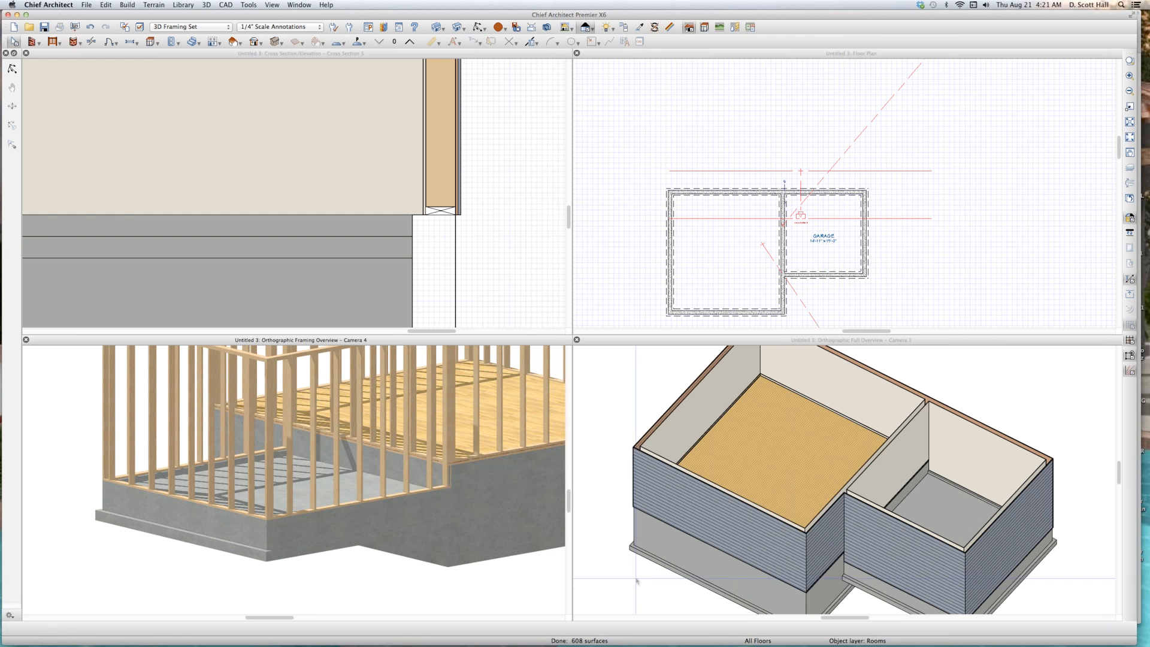
Lower the top edge of the garage's outer stem wall by 9 inches in the framing overview.
{"action": "left_click", "coordinate": [188, 519]}
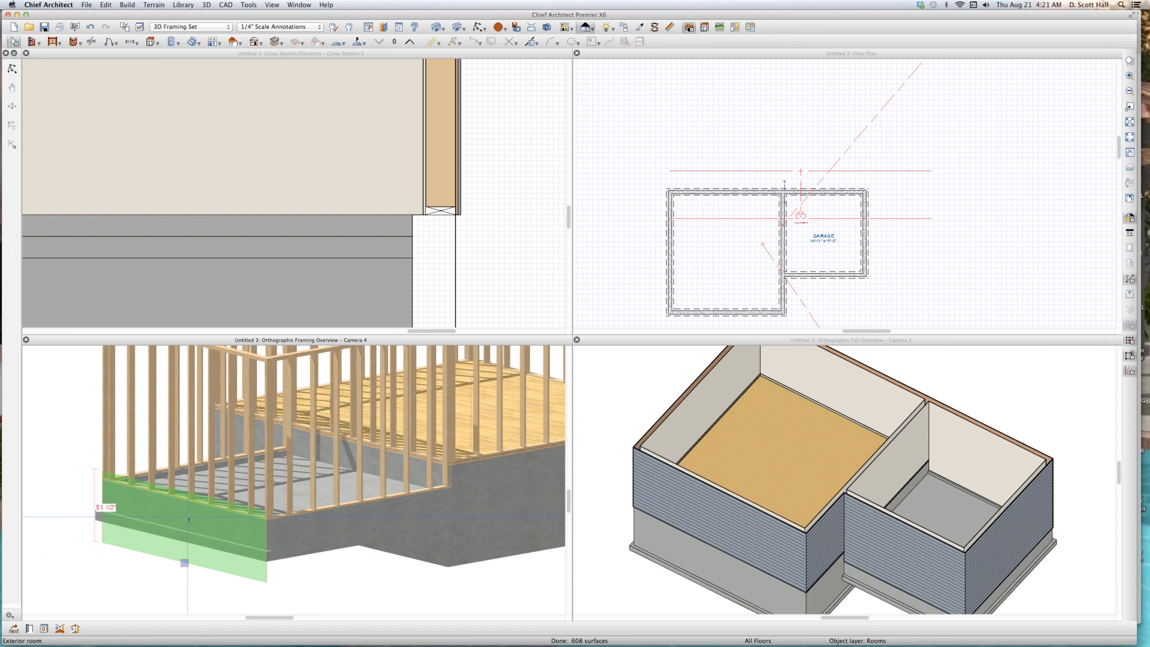
{"action": "left_click_drag", "start_coordinate": [183, 498], "coordinate": [184, 509]}
{"action": "key", "text": "Tab"}
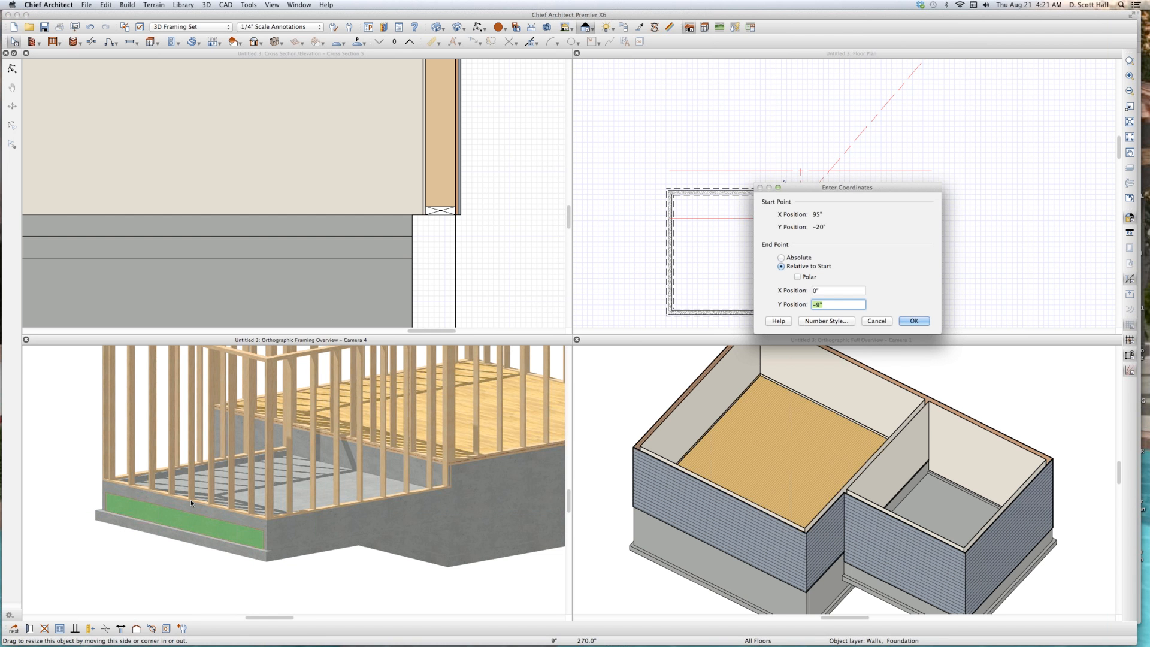
{"action": "key", "text": "Return"}
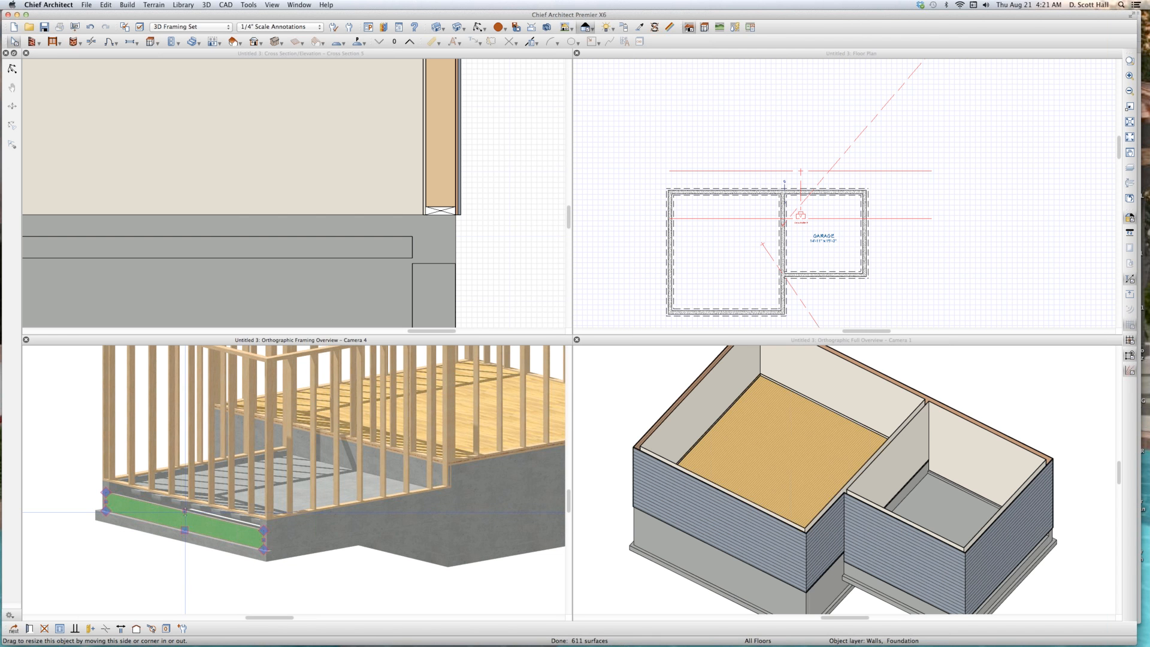
Raise the top edge of the garage's outer stem wall by 9 inches relative to its start.
{"action": "left_click_drag", "start_coordinate": [184, 510], "coordinate": [184, 500]}
{"action": "key", "text": "Tab"}
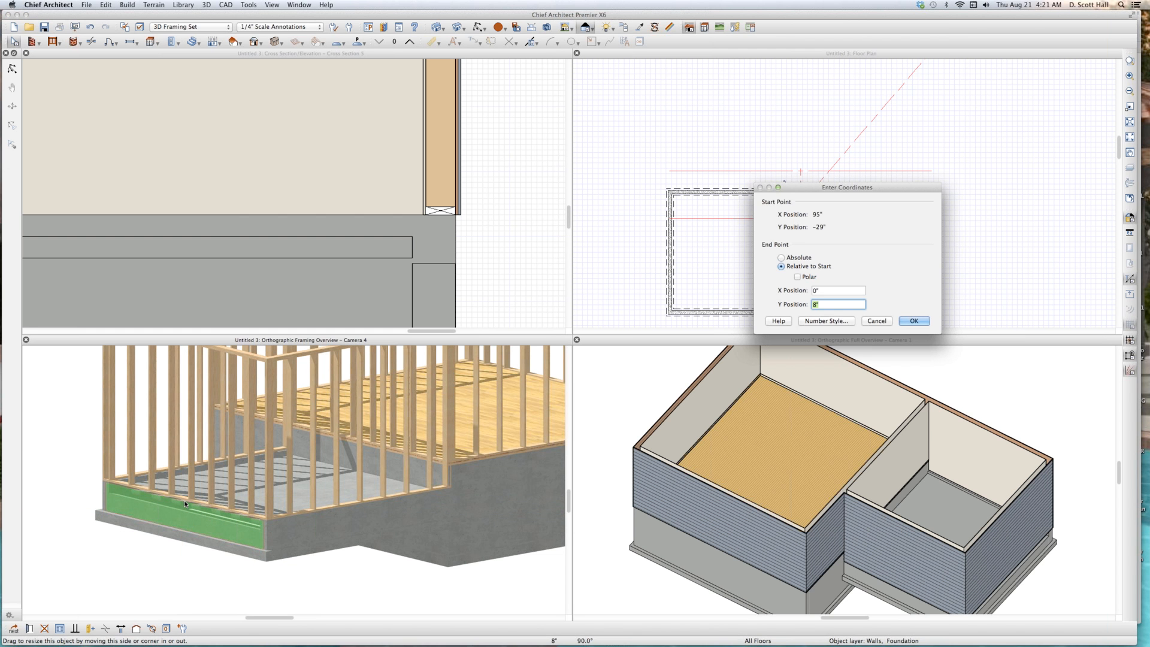
{"action": "type", "text": "9"}
{"action": "key", "text": "Return"}
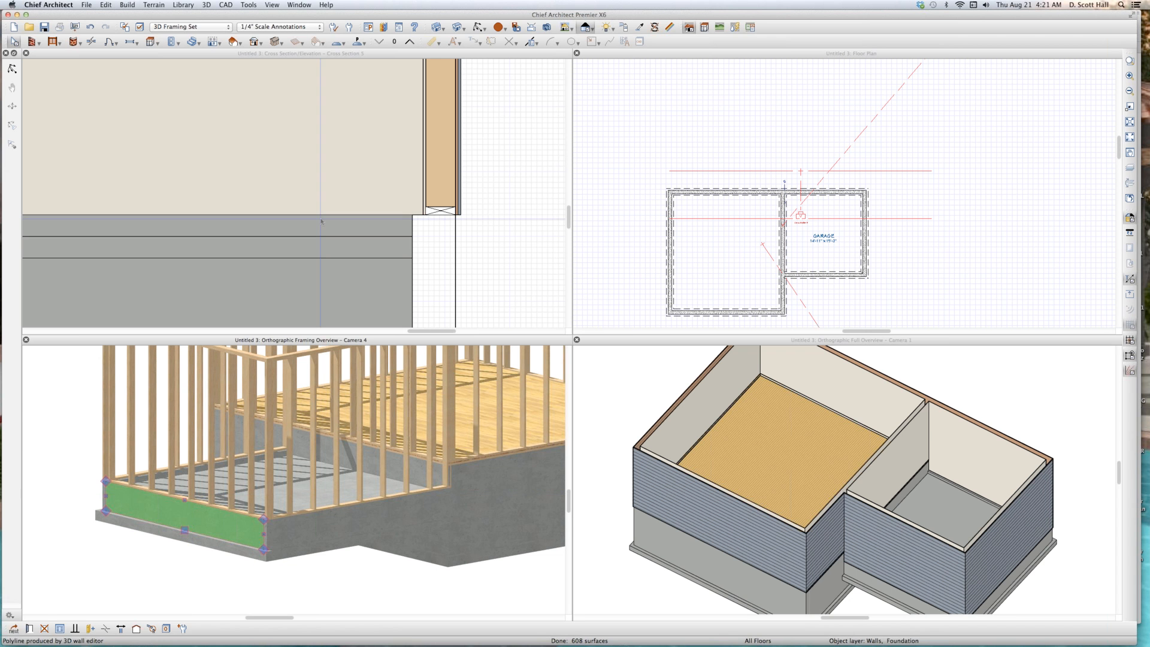
Run Auto Detail on the cross section and check the sill and joist detail at the wall between bedroom and garage.
{"action": "left_click", "coordinate": [320, 225]}
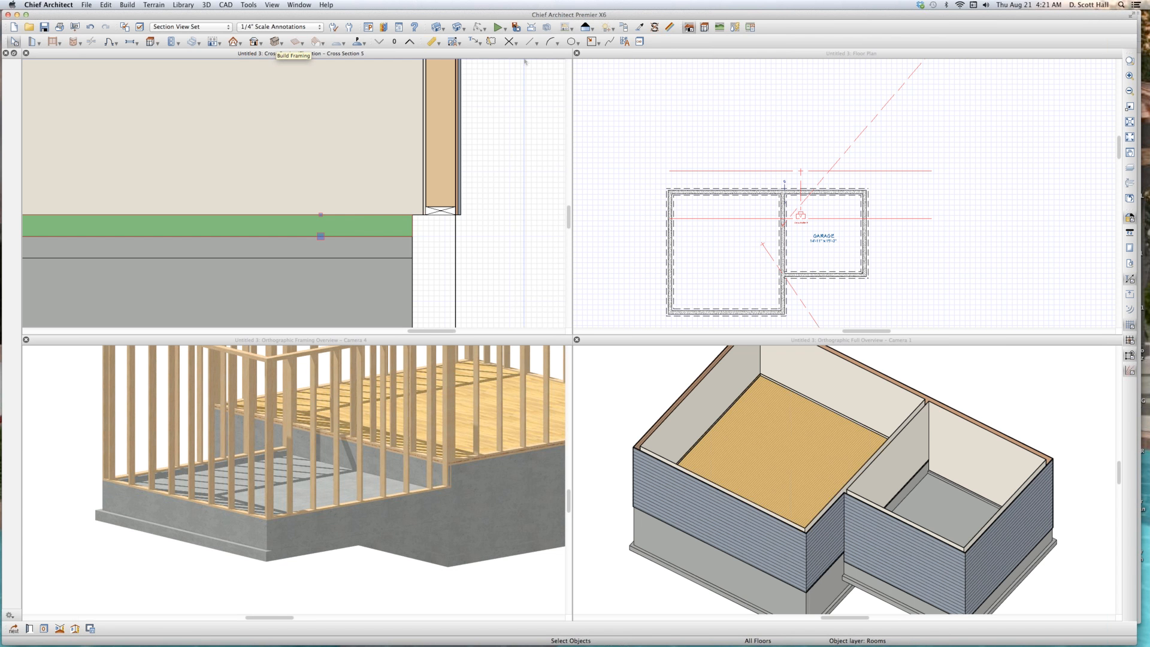
{"action": "left_click", "coordinate": [625, 42]}
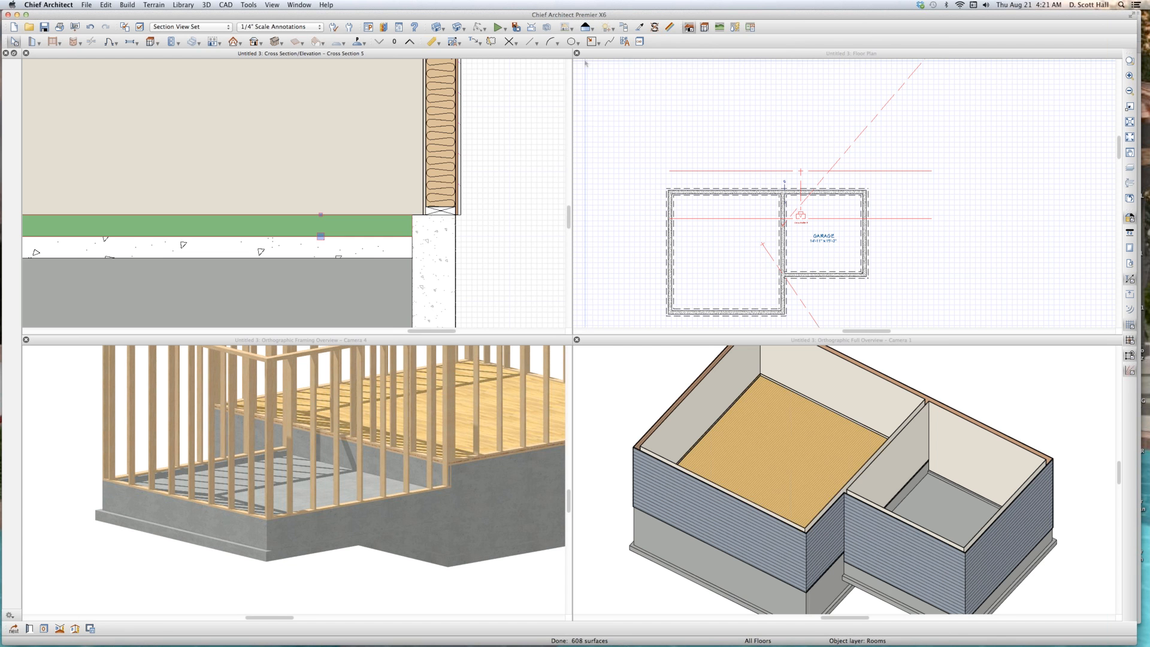
{"action": "scroll", "coordinate": [479, 203], "scroll_direction": "down", "scroll_amount": 1}
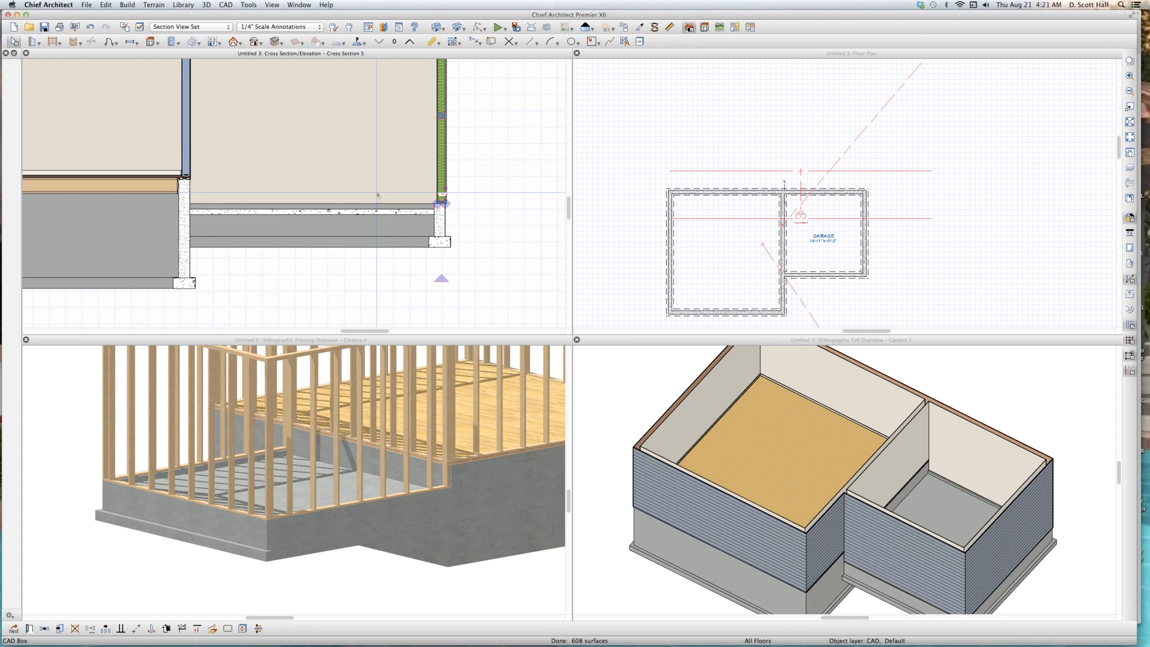
{"action": "scroll", "coordinate": [210, 156], "scroll_direction": "up", "scroll_amount": 3}
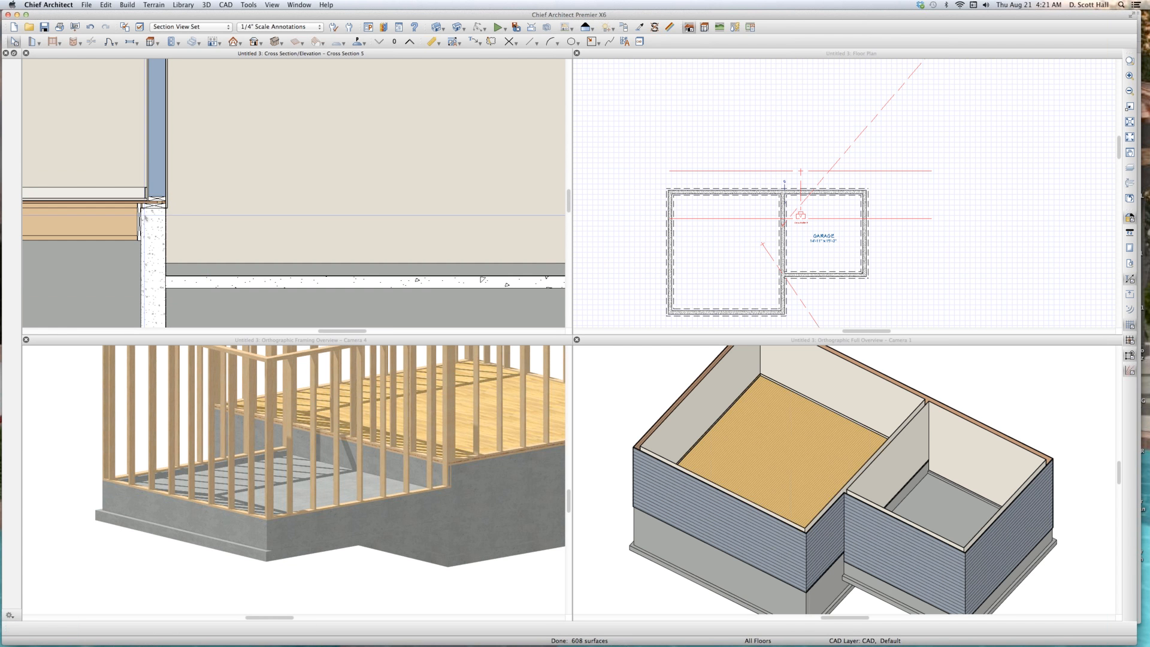
{"action": "scroll", "coordinate": [145, 214], "scroll_direction": "up", "scroll_amount": 3}
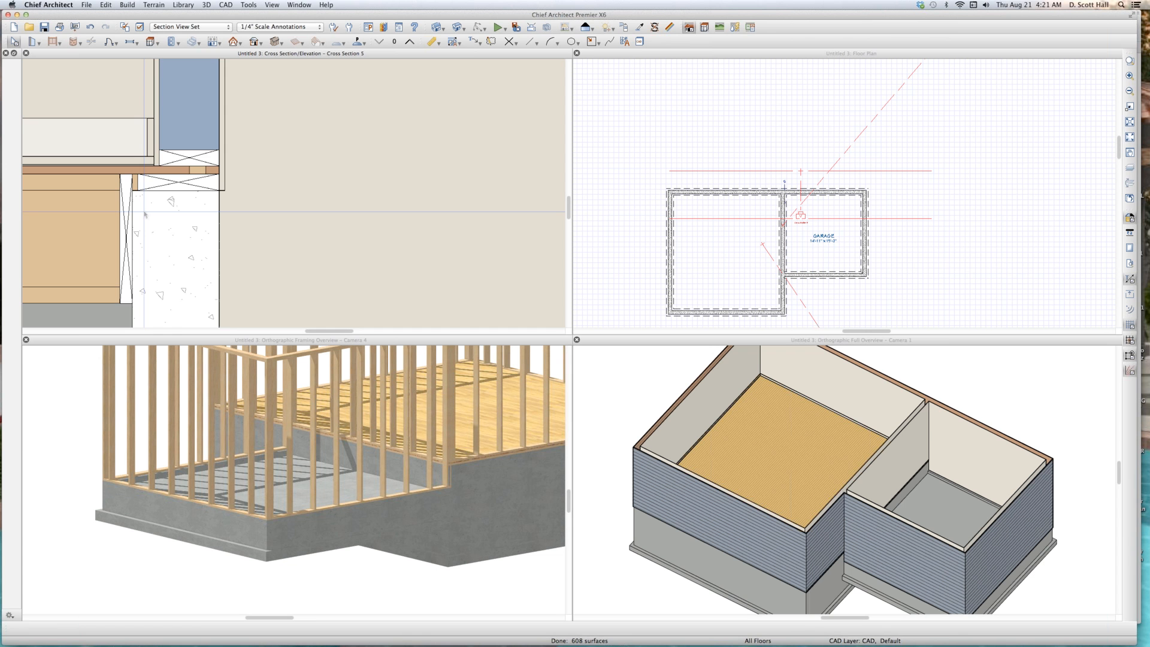
{"action": "scroll", "coordinate": [145, 174], "scroll_direction": "down", "scroll_amount": 3}
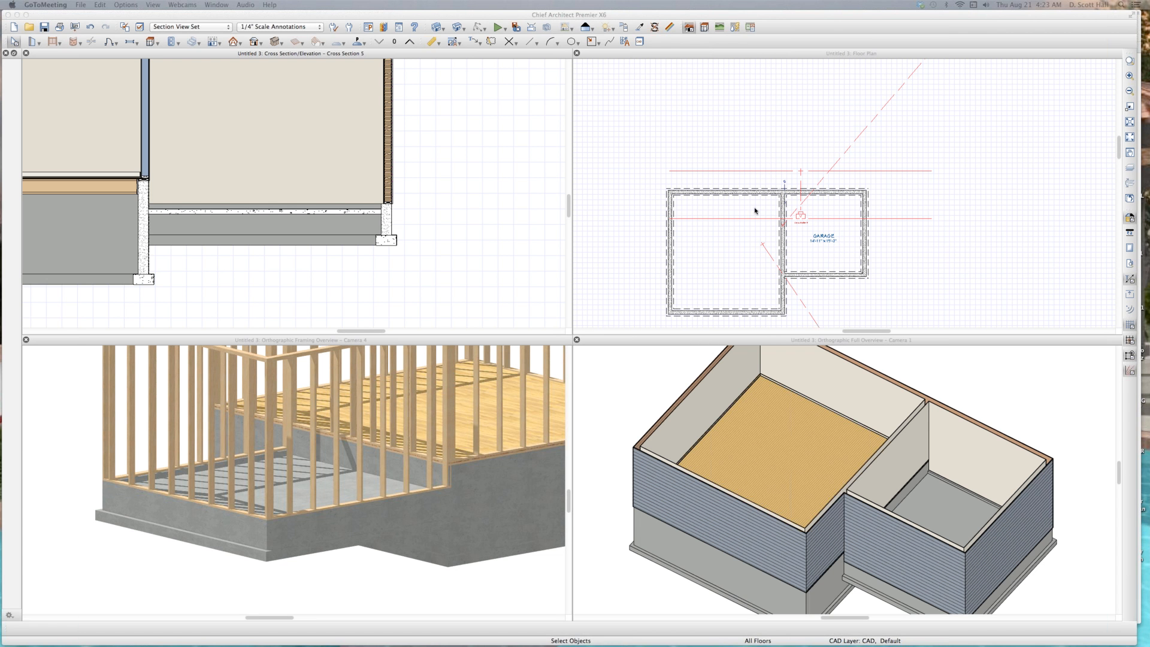
Set the stem wall height of the foundation room under the bedroom to 25.5 inches.
{"action": "left_click", "coordinate": [755, 211]}
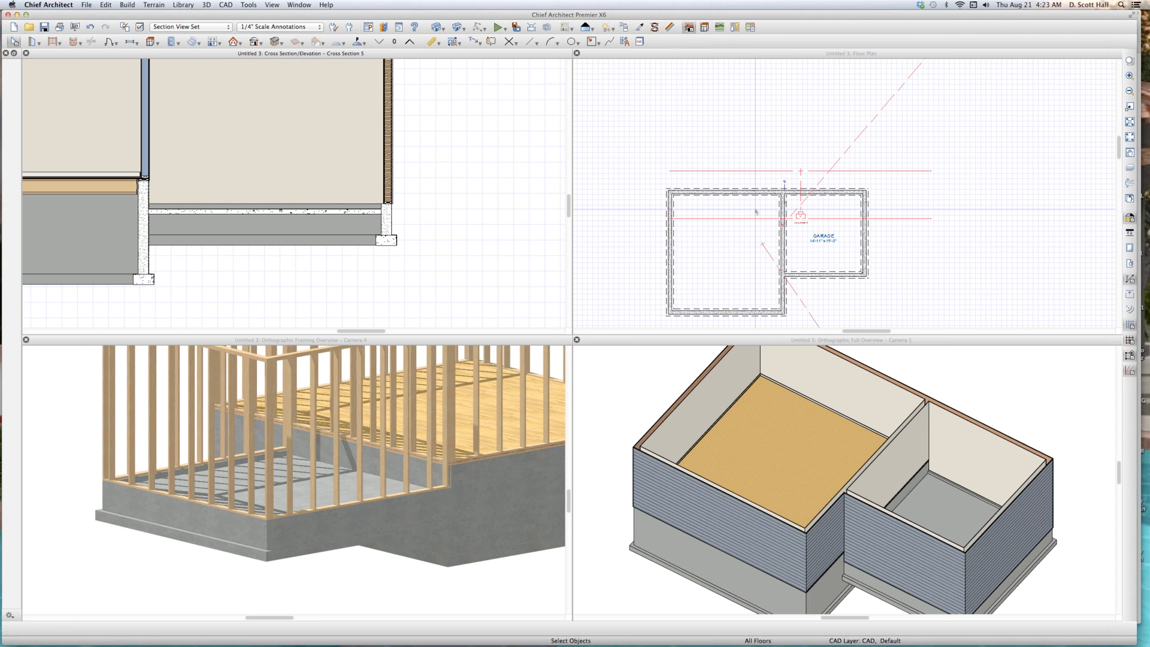
{"action": "left_click", "coordinate": [725, 255]}
{"action": "double_click", "coordinate": [725, 254]}
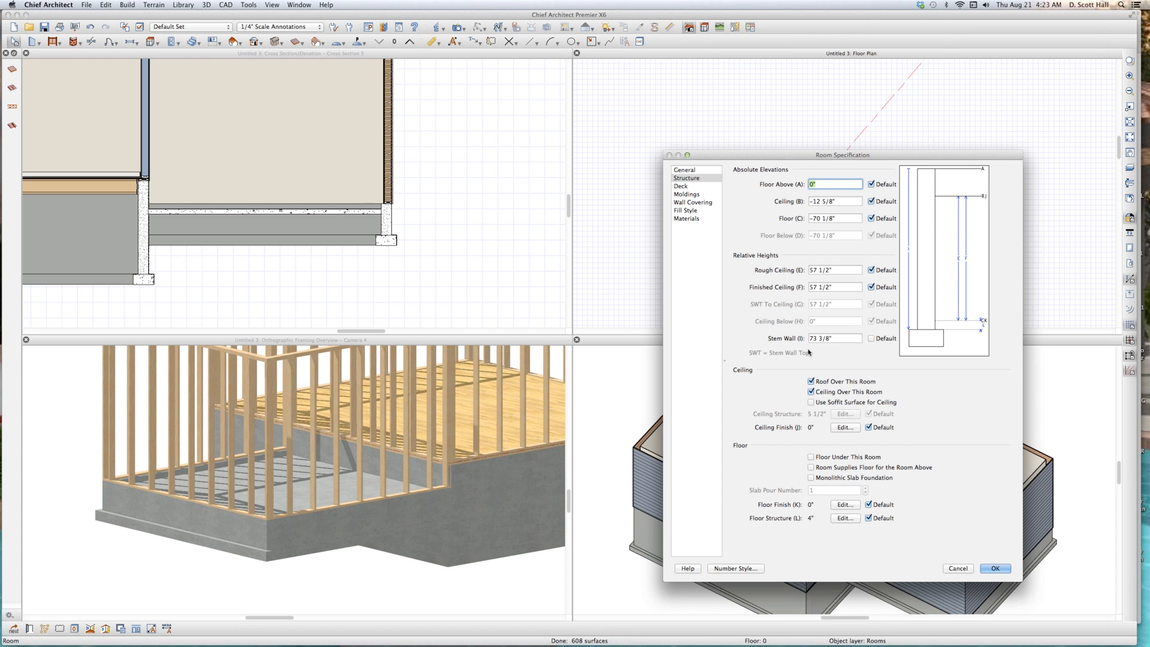
{"action": "left_click_drag", "start_coordinate": [835, 339], "coordinate": [663, 310]}
{"action": "type", "text": "25.5"}
{"action": "key", "text": "Return"}
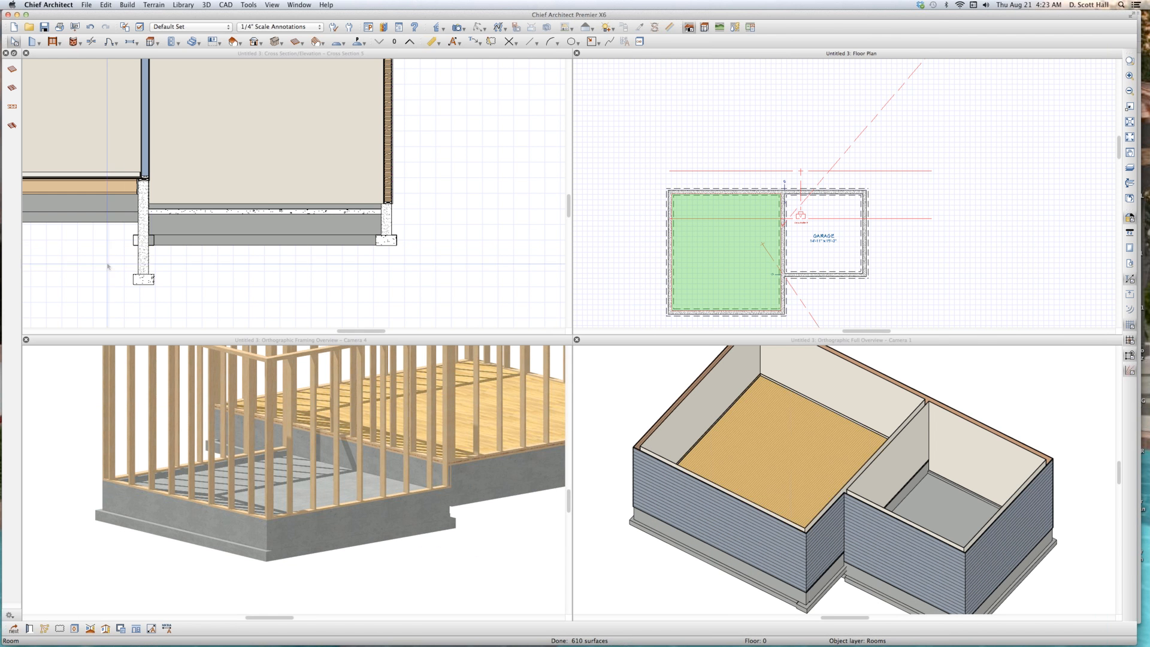
Delete the outdated wall and footing detail below the shared stem wall and run Auto Detail on the cross section again.
{"action": "key", "text": "Escape"}
{"action": "left_click", "coordinate": [144, 268]}
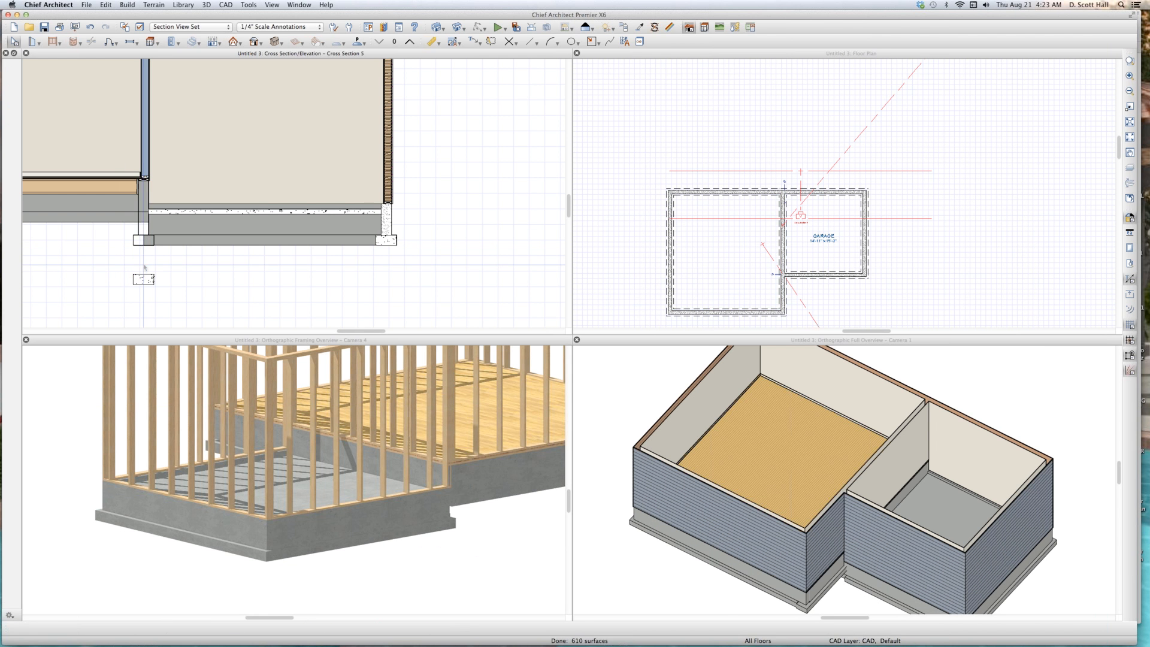
{"action": "key", "text": "Delete"}
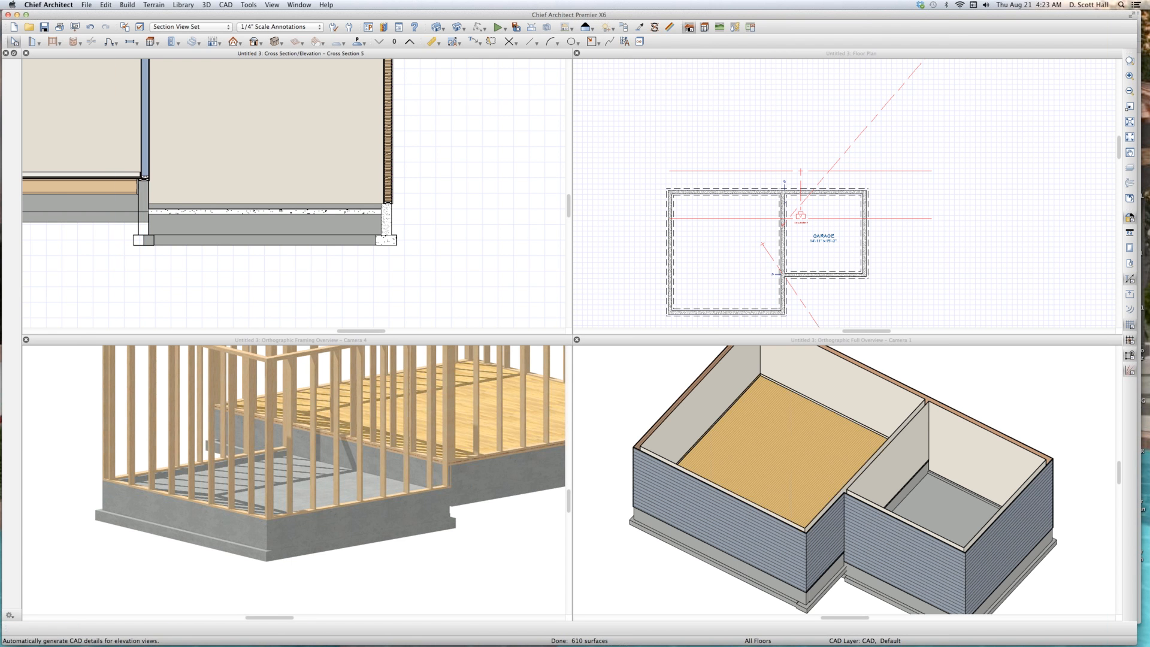
{"action": "scroll", "coordinate": [77, 175], "scroll_direction": "up", "scroll_amount": 3}
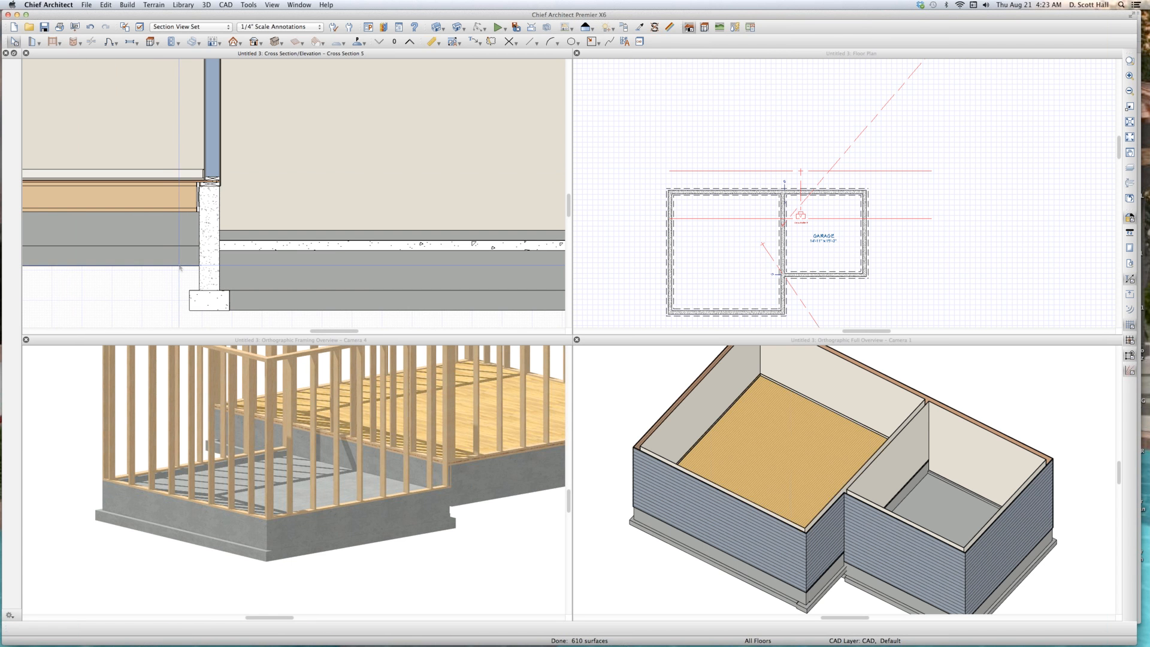
Draw a box about 3' high on the shared wall's footing to check the stem wall height, and remove it.
{"action": "key", "text": "r"}
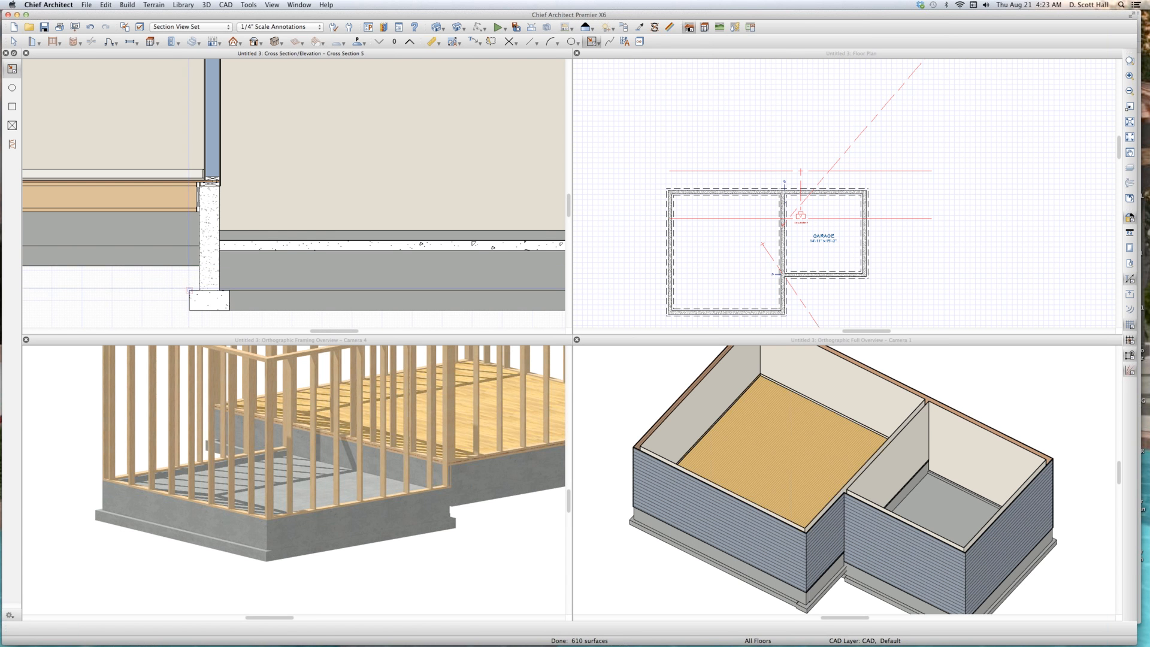
{"action": "left_click_drag", "start_coordinate": [190, 290], "coordinate": [319, 200]}
{"action": "key", "text": "space"}
{"action": "left_click", "coordinate": [257, 202]}
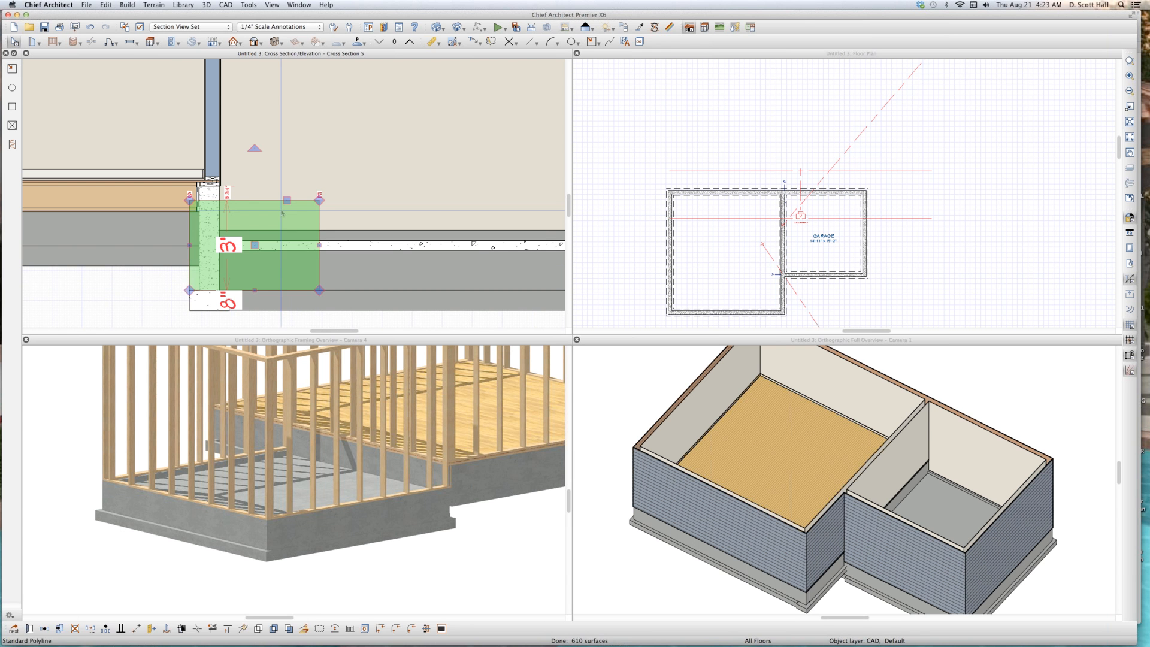
{"action": "left_click", "coordinate": [228, 233]}
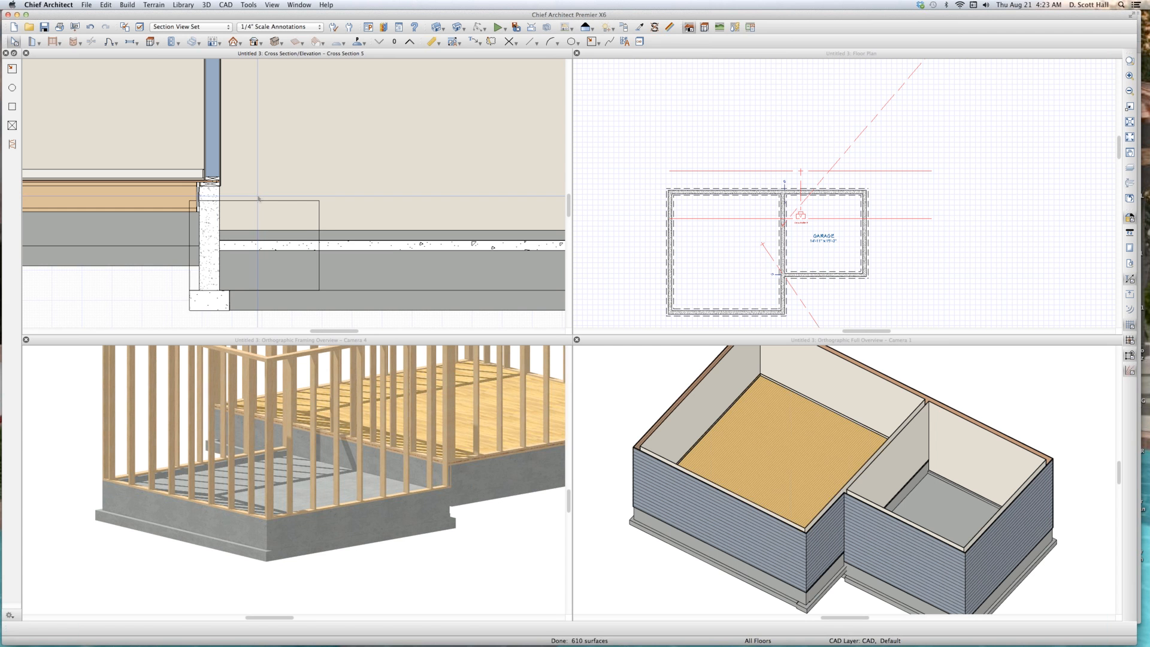
{"action": "left_click", "coordinate": [197, 232]}
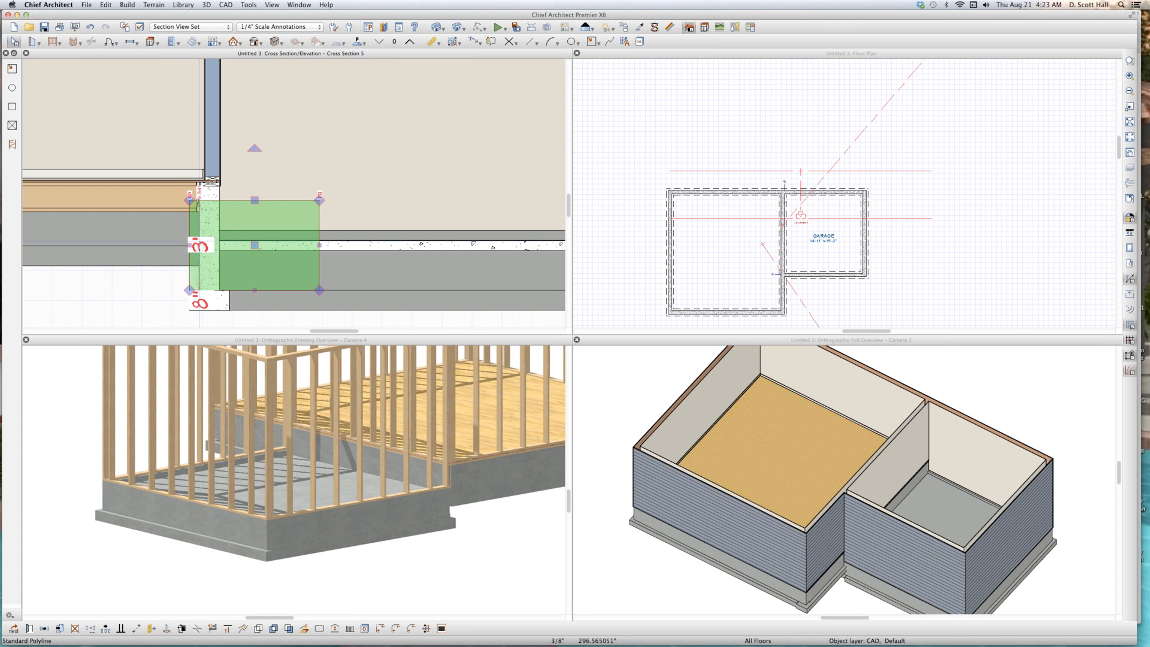
{"action": "left_click", "coordinate": [201, 245]}
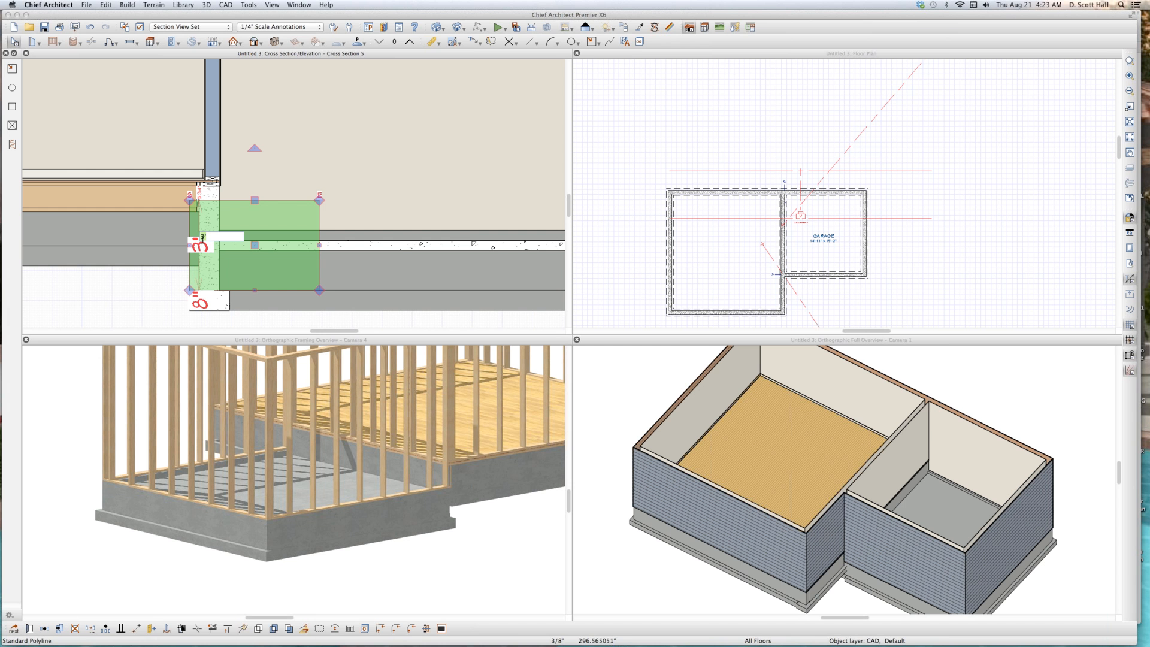
{"action": "left_click", "coordinate": [327, 120]}
{"action": "left_click", "coordinate": [310, 203]}
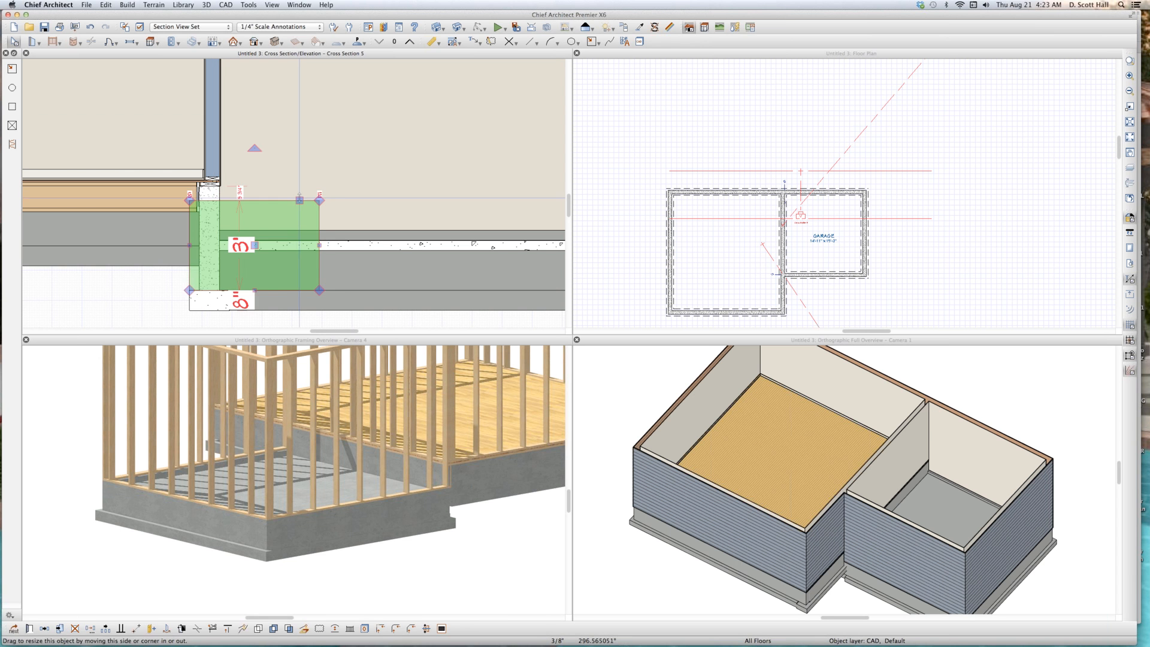
{"action": "left_click", "coordinate": [720, 246]}
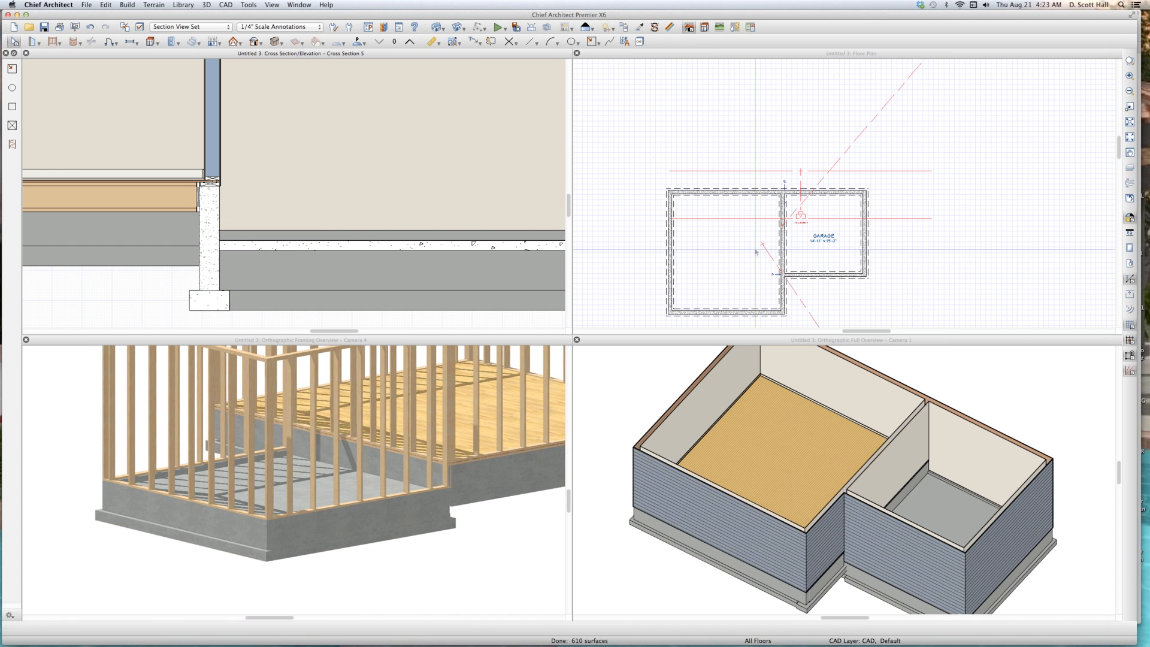
Try a floor elevation of -28 inches for the foundation room under the bedroom, and return its stem wall height to 25 1/2 inches.
{"action": "left_click", "coordinate": [721, 246]}
{"action": "double_click", "coordinate": [721, 245]}
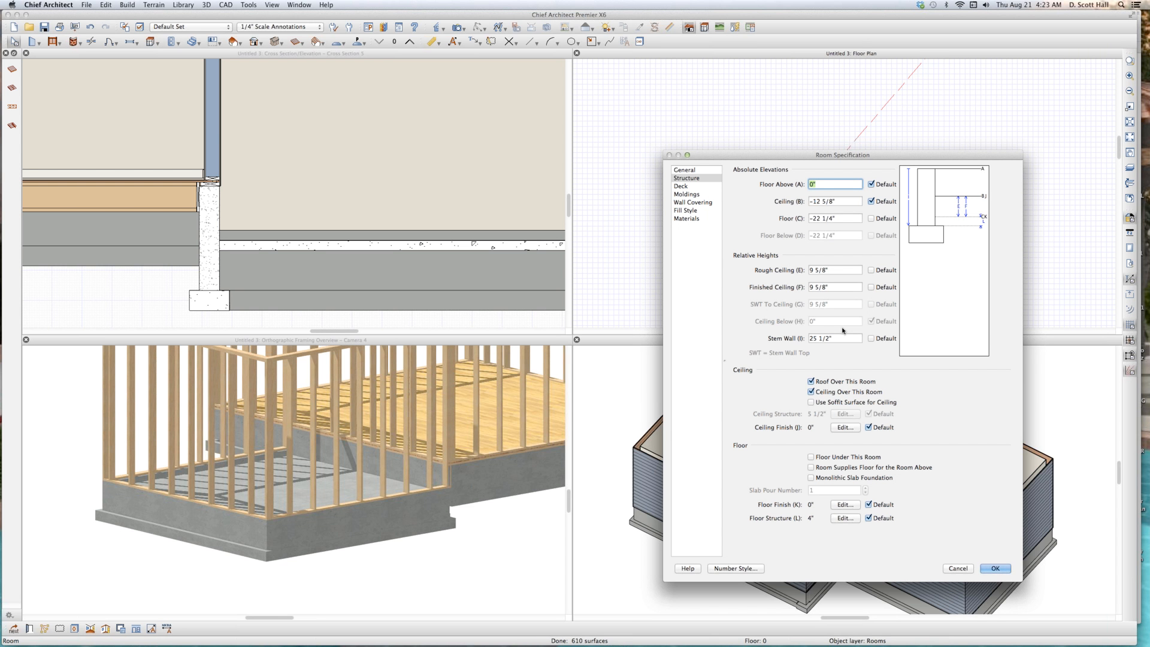
{"action": "left_click", "coordinate": [843, 218]}
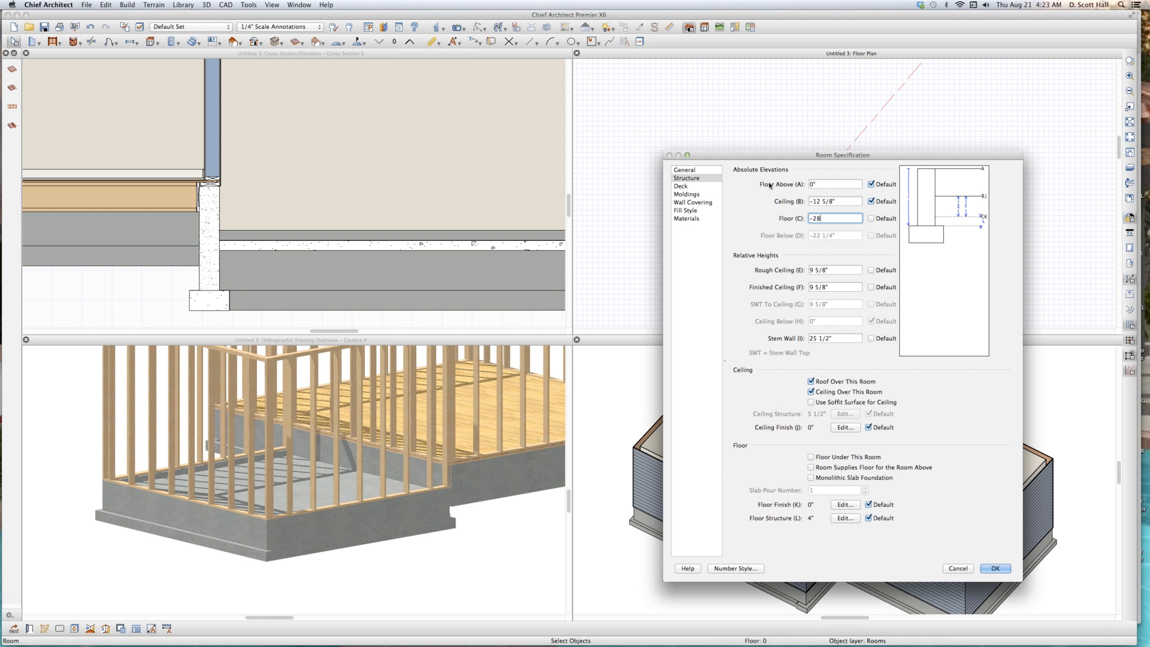
{"action": "type", "text": "-28"}
{"action": "key", "text": "Tab"}
{"action": "key", "text": "Tab"}
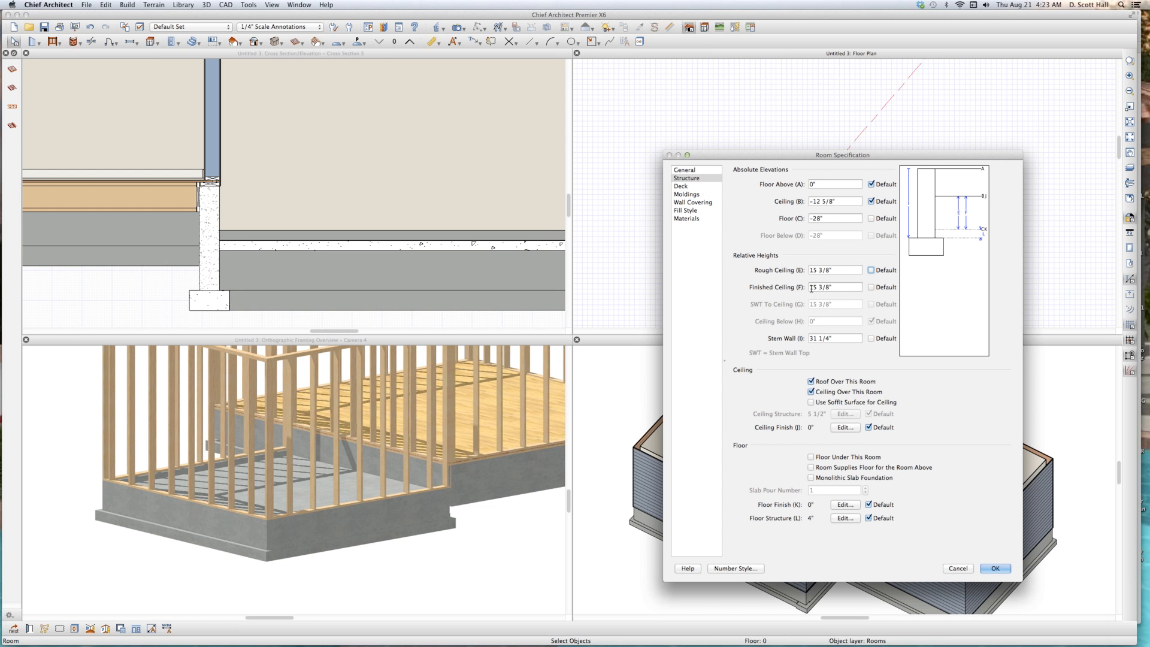
{"action": "left_click", "coordinate": [845, 338]}
{"action": "key", "text": "Tab"}
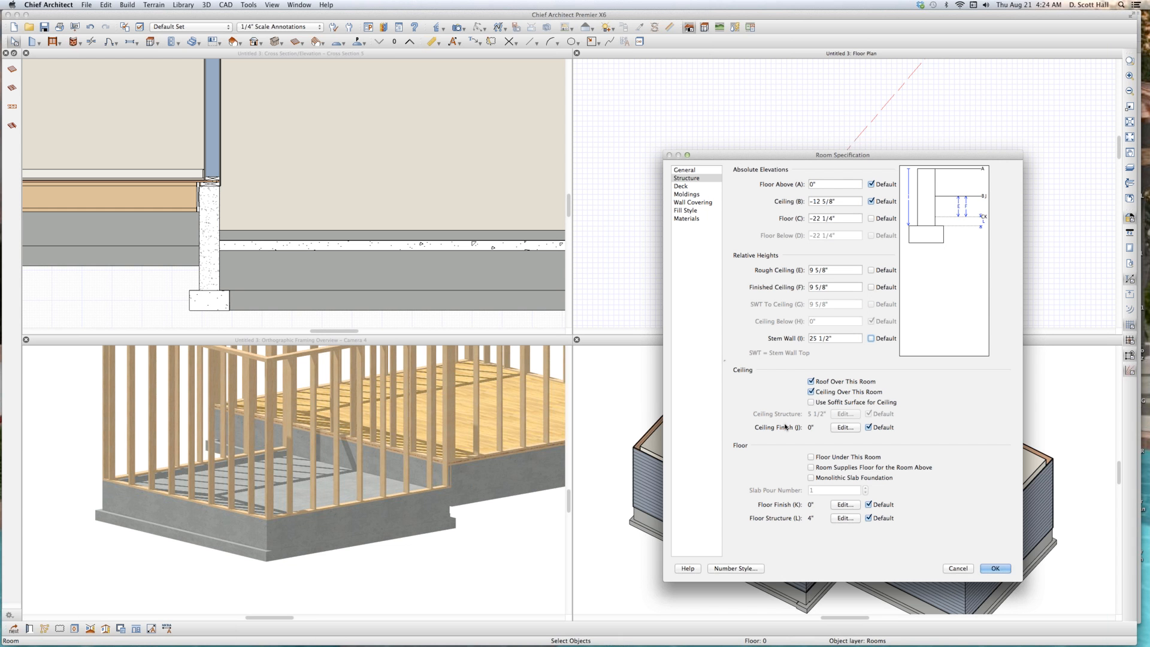
{"action": "key", "text": "Return"}
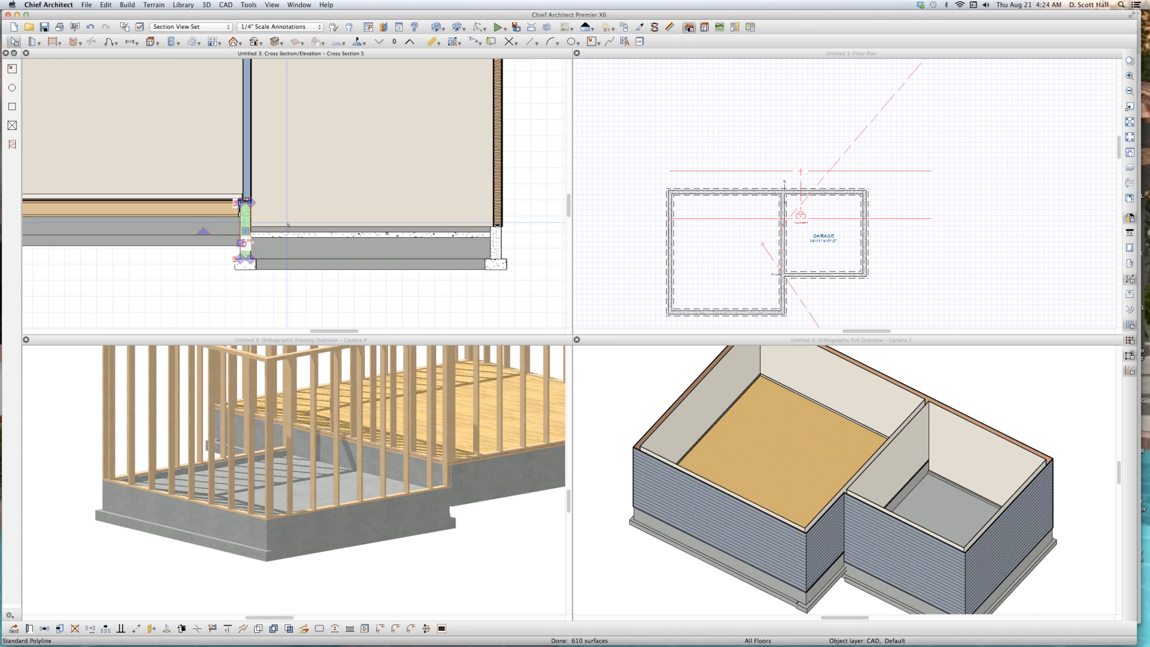
Delete the concrete-filled detail of the shared stem wall and footing in the cross section.
{"action": "left_click", "coordinate": [259, 259]}
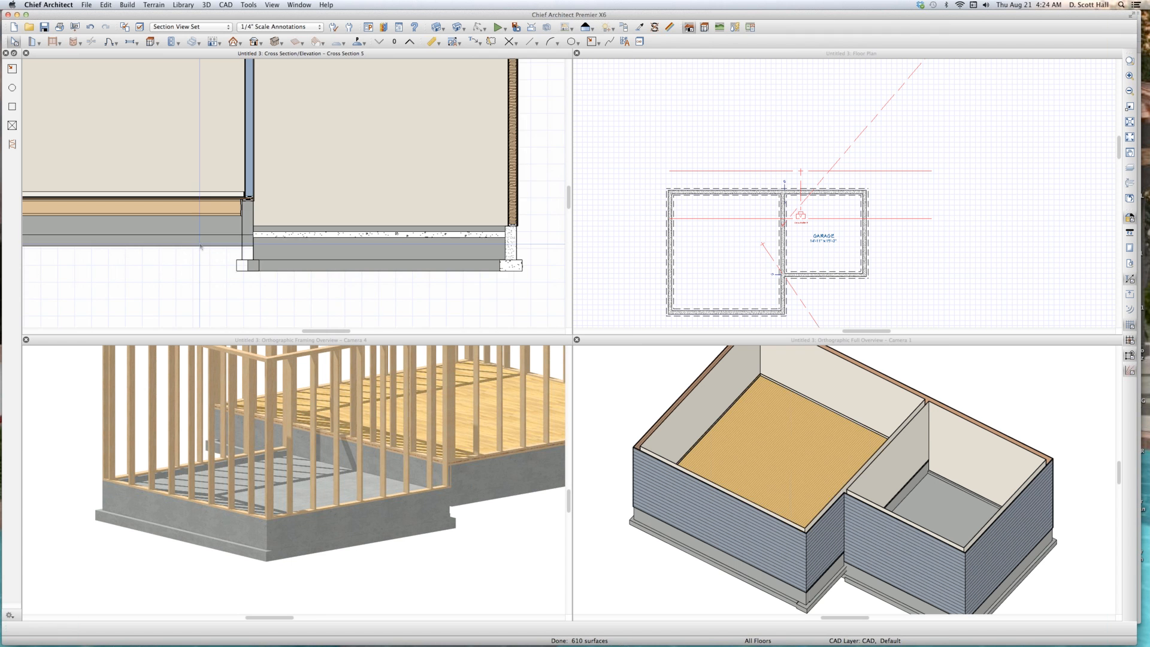
{"action": "scroll", "coordinate": [201, 247], "scroll_direction": "up", "scroll_amount": 3}
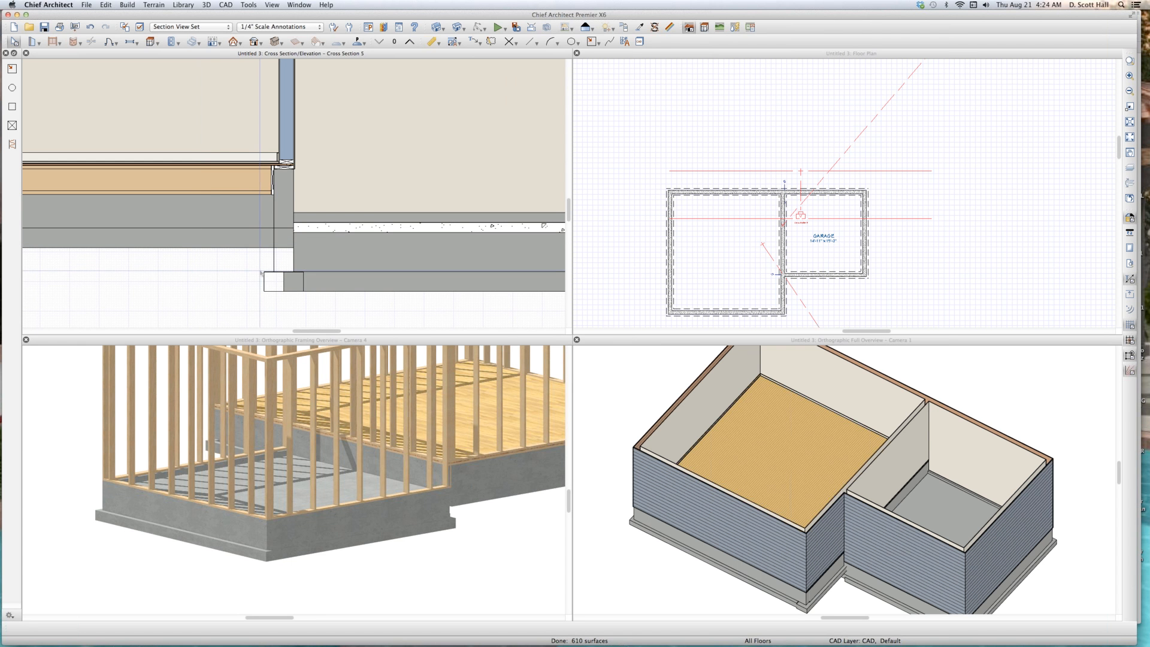
Draw a box about 2'-7 3/8" high from the top of the shared footing to the underside of the floor joists.
{"action": "key", "text": "r"}
{"action": "left_click_drag", "start_coordinate": [264, 272], "coordinate": [281, 194]}
{"action": "scroll", "coordinate": [275, 196], "scroll_direction": "up", "scroll_amount": 3}
{"action": "key", "text": "Escape"}
{"action": "left_click", "coordinate": [279, 195]}
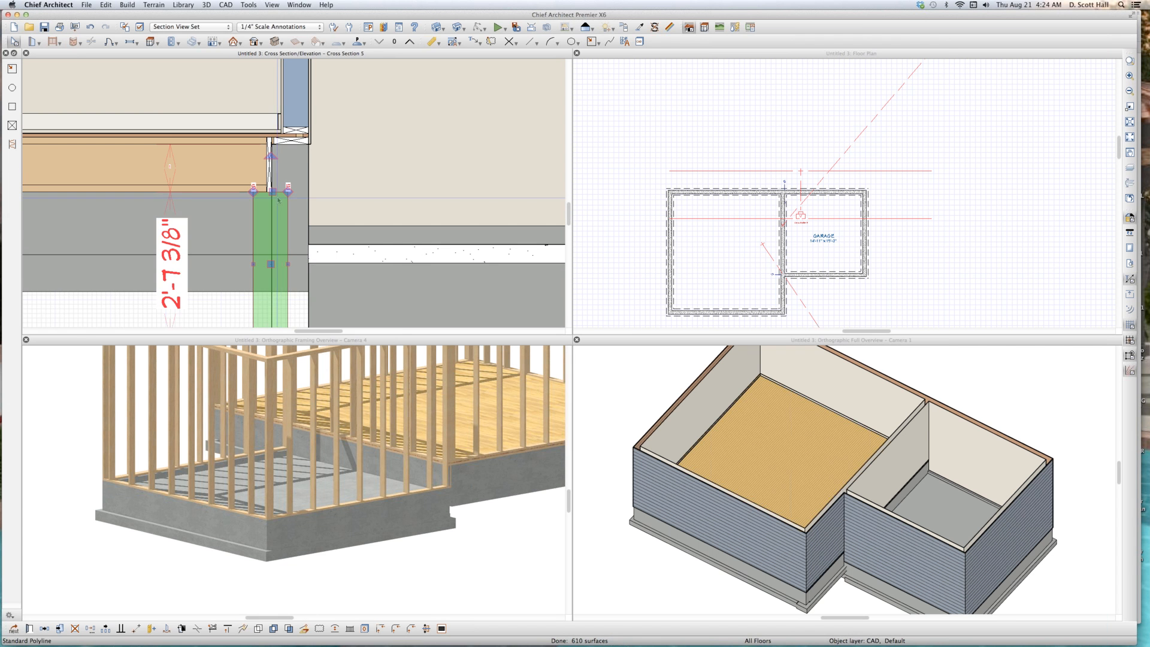
{"action": "scroll", "coordinate": [277, 199], "scroll_direction": "down", "scroll_amount": 3}
{"action": "scroll", "coordinate": [241, 232], "scroll_direction": "up", "scroll_amount": 3}
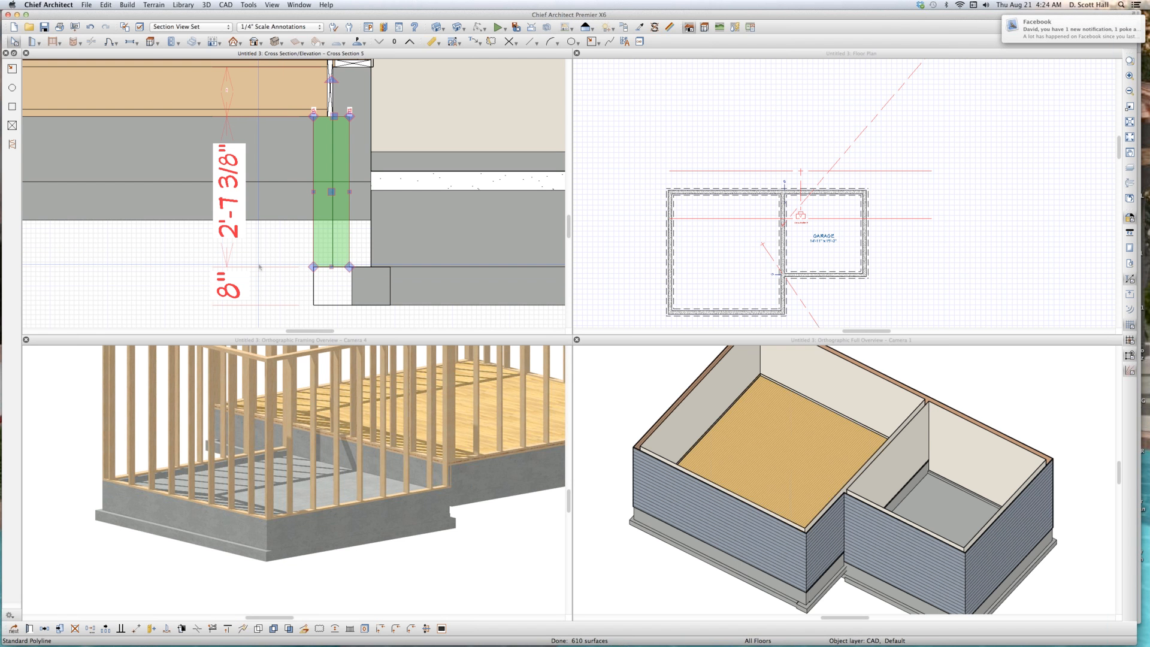
Stretch the box across to the bedroom's outer wall, about 23'-5" wide, to compare footing levels, and delete it.
{"action": "scroll", "coordinate": [532, 180], "scroll_direction": "down", "scroll_amount": 4}
{"action": "scroll", "coordinate": [515, 179], "scroll_direction": "down", "scroll_amount": 1}
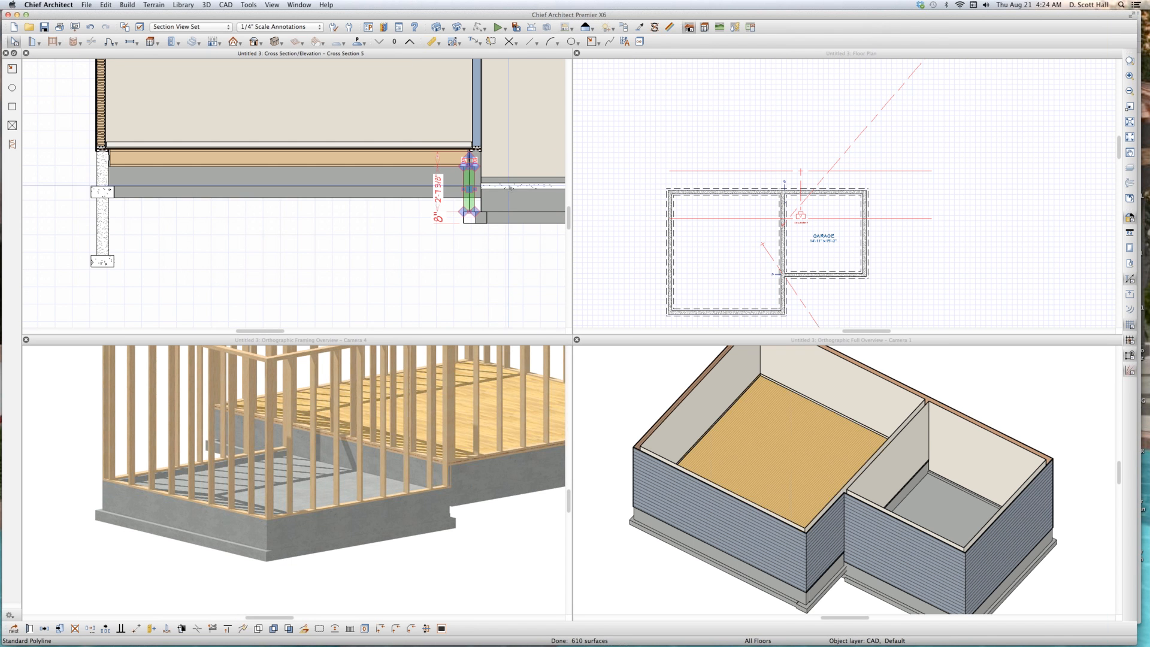
{"action": "left_click_drag", "start_coordinate": [464, 189], "coordinate": [68, 189]}
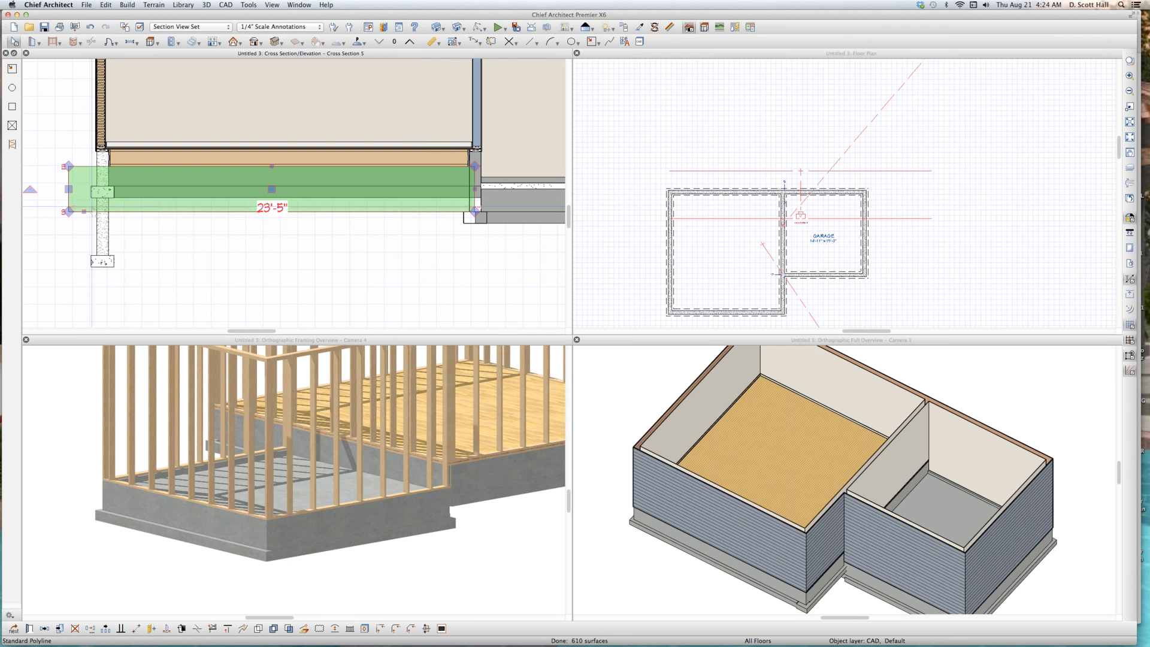
{"action": "key", "text": "Delete"}
Draw a box on the footing of the bedroom's outer wall, set its height to 25.5 inches, and compare its top with the sill.
{"action": "scroll", "coordinate": [52, 167], "scroll_direction": "up", "scroll_amount": 3}
{"action": "scroll", "coordinate": [132, 176], "scroll_direction": "up", "scroll_amount": 2}
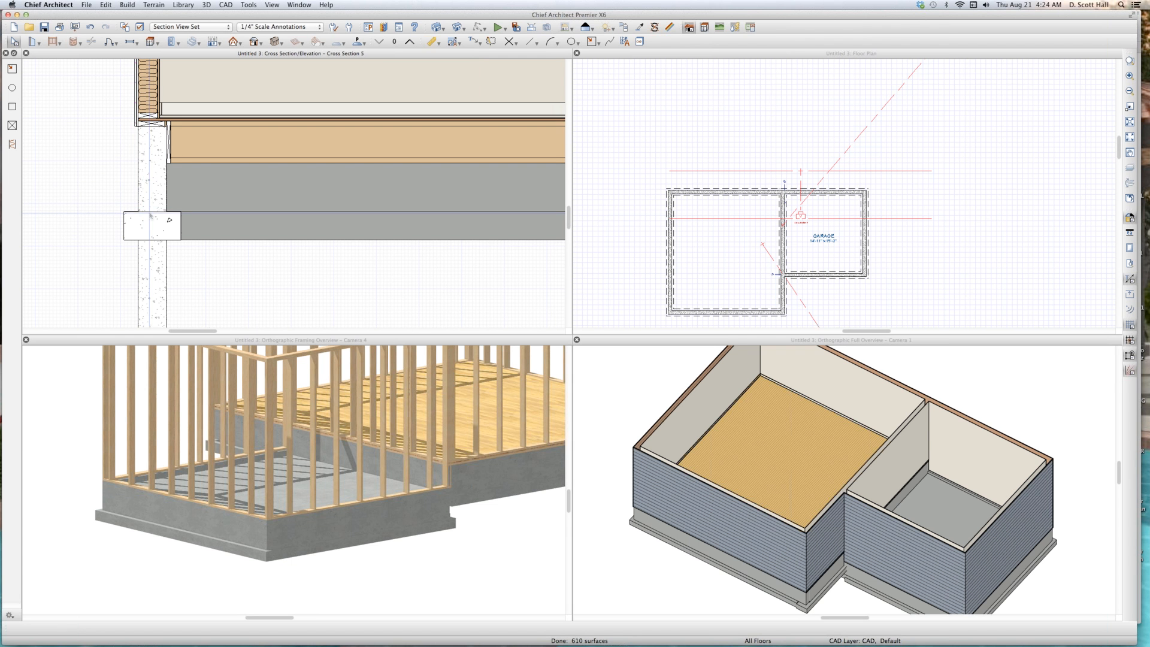
{"action": "key", "text": "r"}
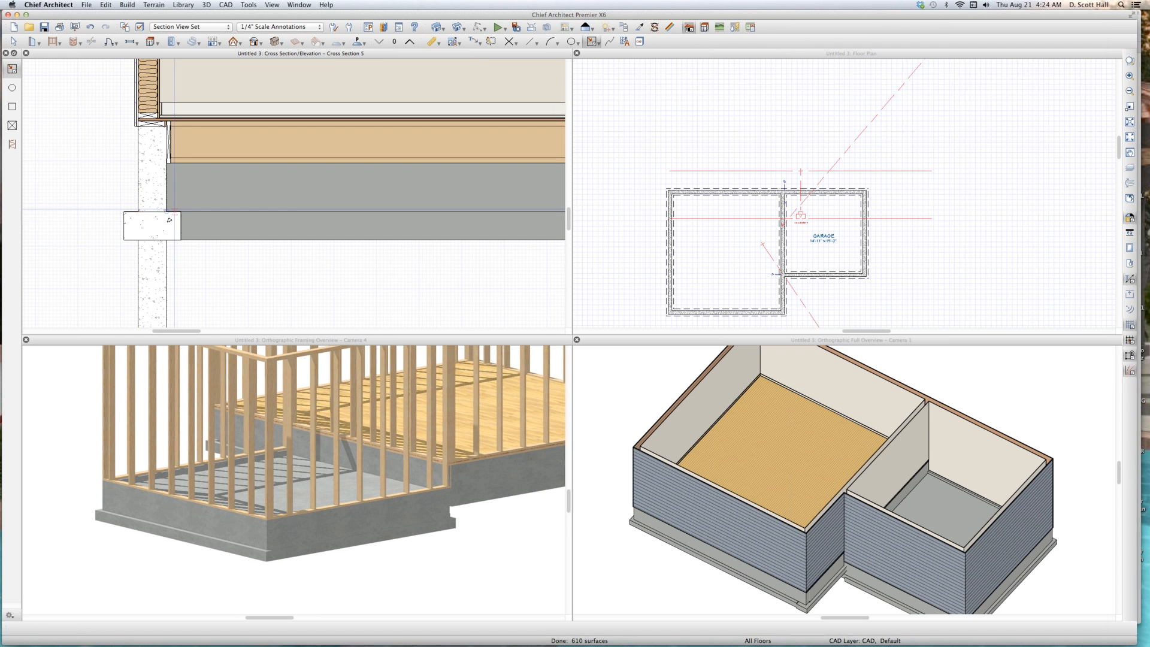
{"action": "left_click_drag", "start_coordinate": [180, 211], "coordinate": [84, 143]}
{"action": "key", "text": "space"}
{"action": "left_click", "coordinate": [95, 143]}
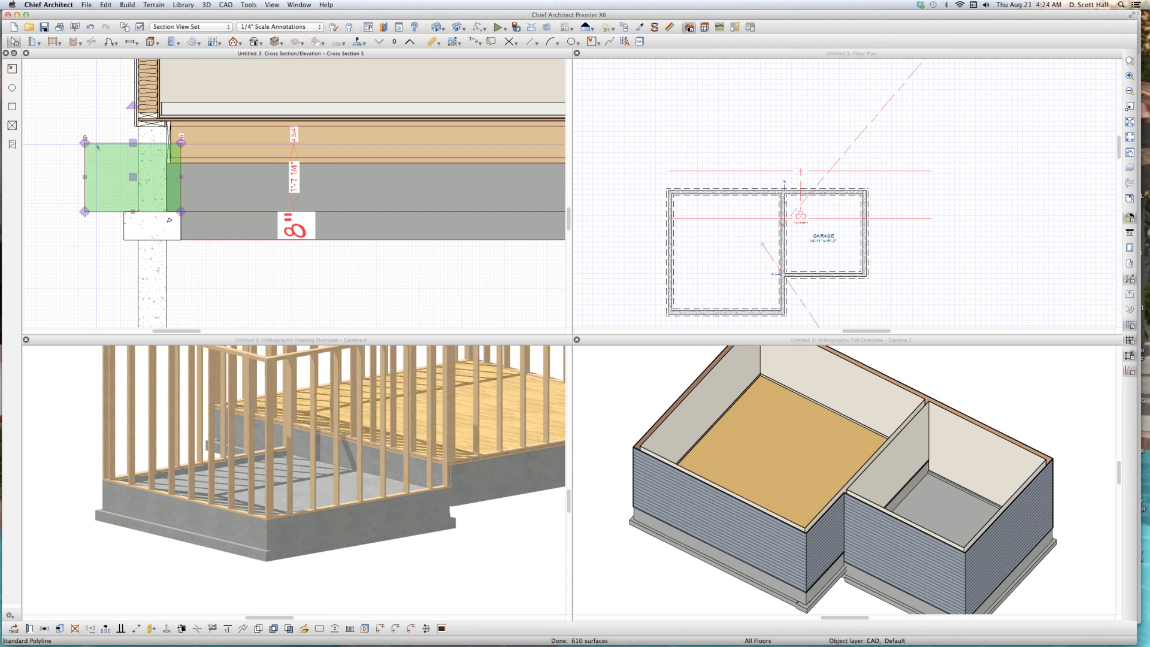
{"action": "left_click", "coordinate": [293, 179]}
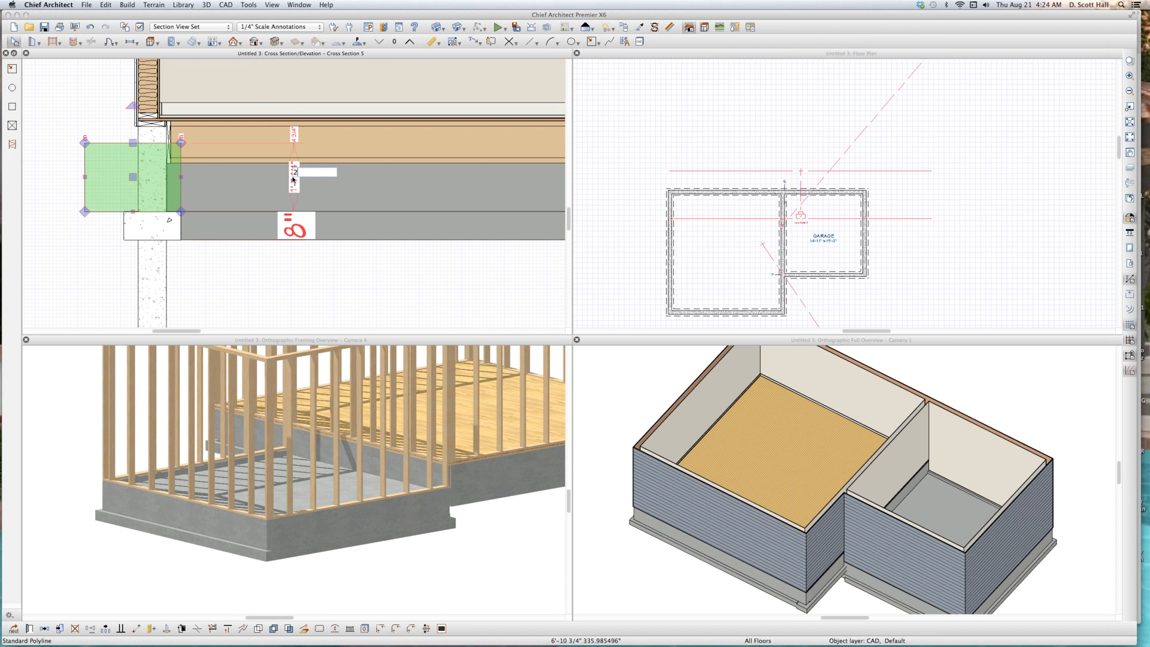
{"action": "type", "text": "25.5"}
{"action": "key", "text": "Return"}
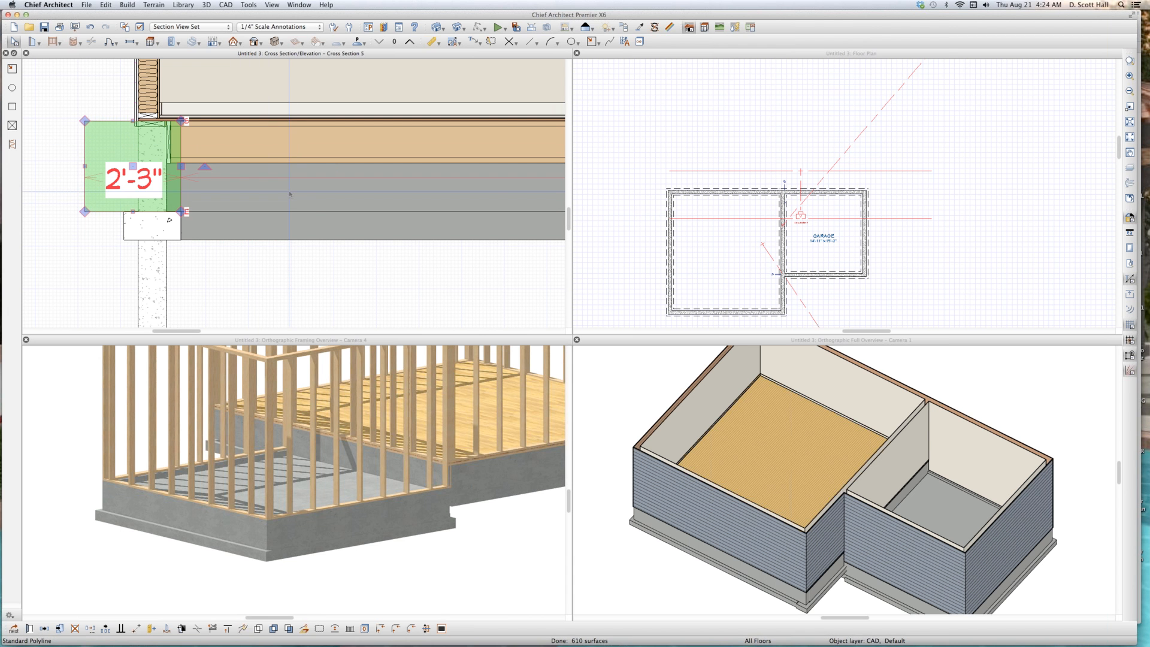
{"action": "scroll", "coordinate": [137, 110], "scroll_direction": "up", "scroll_amount": 3}
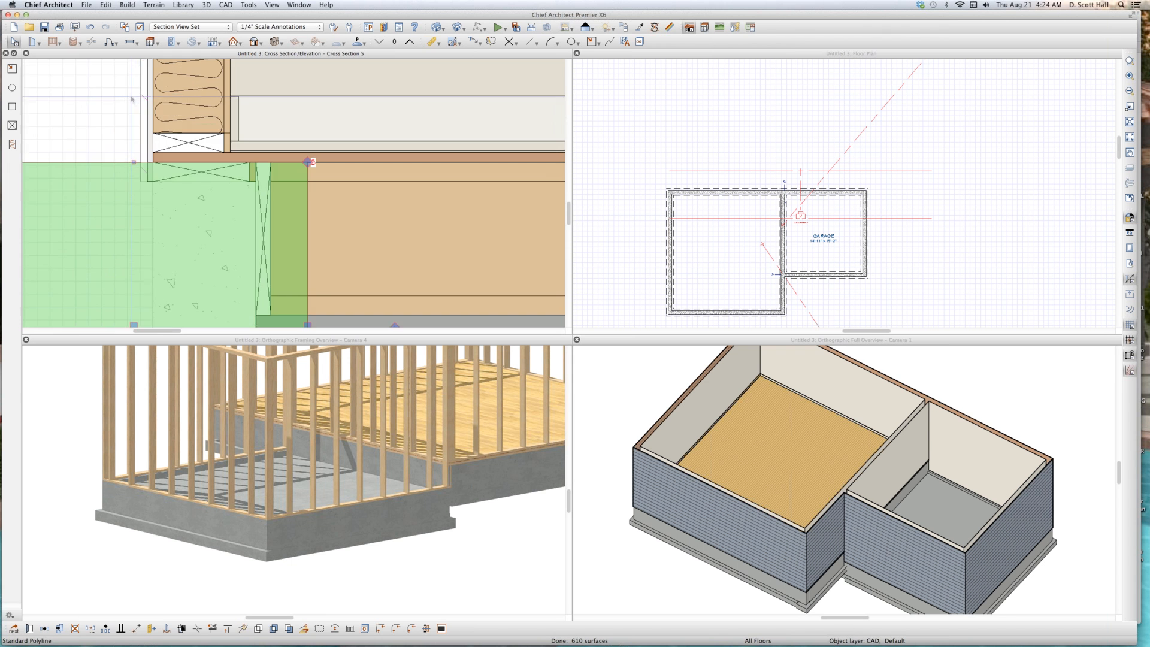
{"action": "scroll", "coordinate": [145, 112], "scroll_direction": "down", "scroll_amount": 3}
{"action": "scroll", "coordinate": [145, 112], "scroll_direction": "down", "scroll_amount": 2}
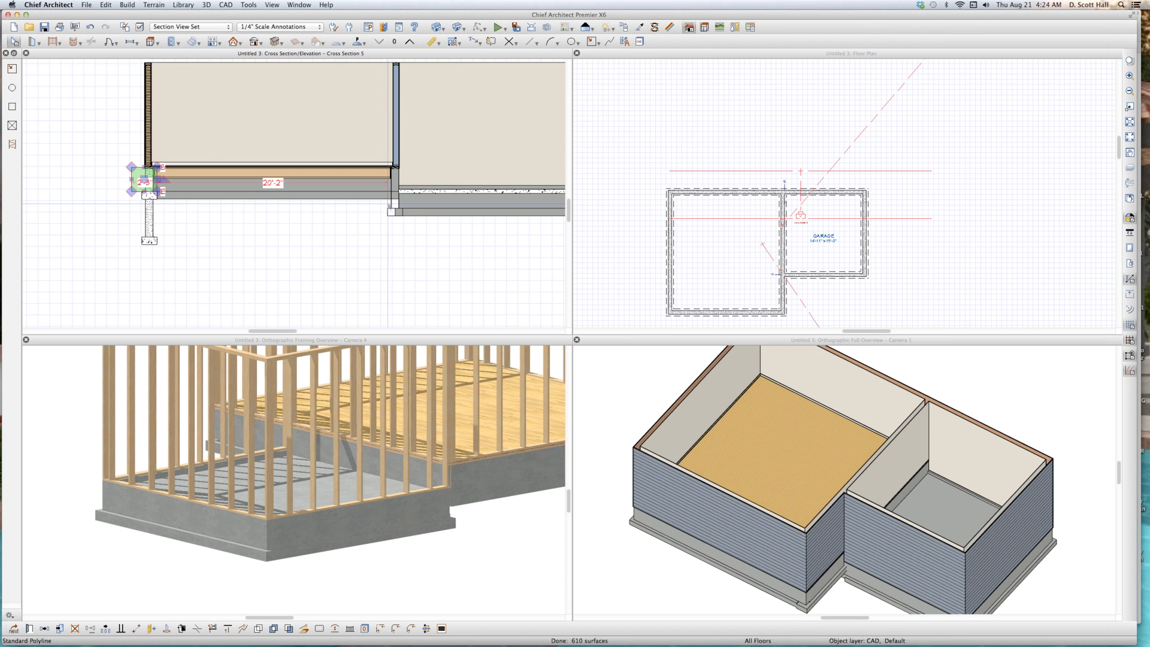
Set the stem wall height of the foundation room under the garage to 12 inches.
{"action": "left_click", "coordinate": [377, 182]}
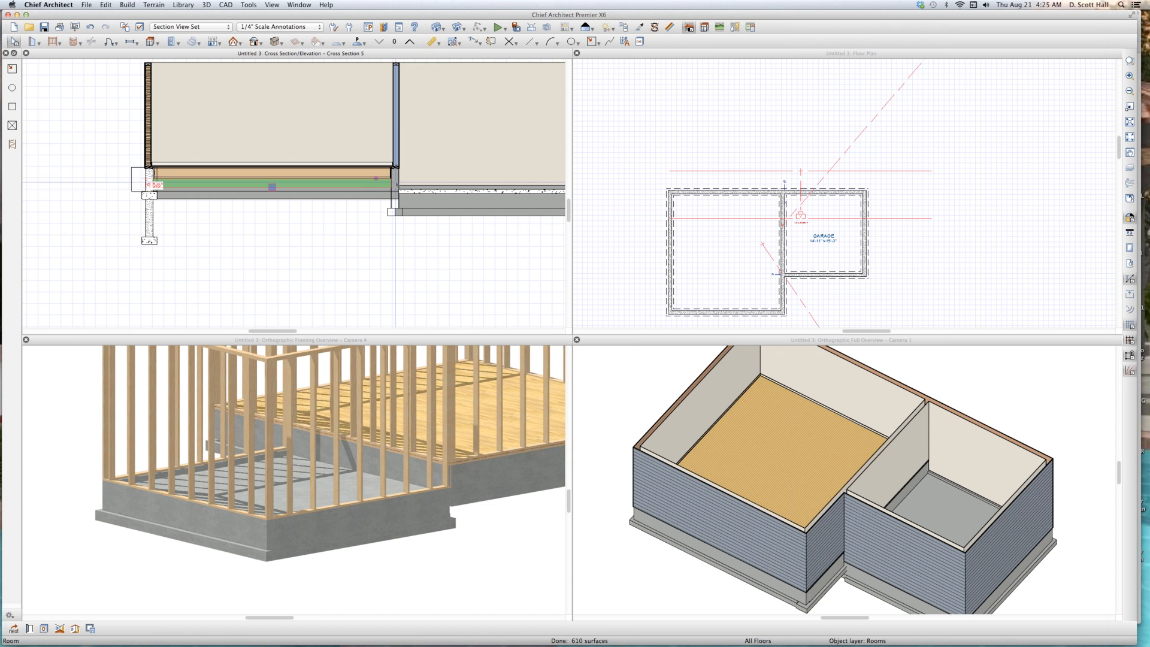
{"action": "scroll", "coordinate": [399, 206], "scroll_direction": "up", "scroll_amount": 2}
{"action": "left_click", "coordinate": [824, 232]}
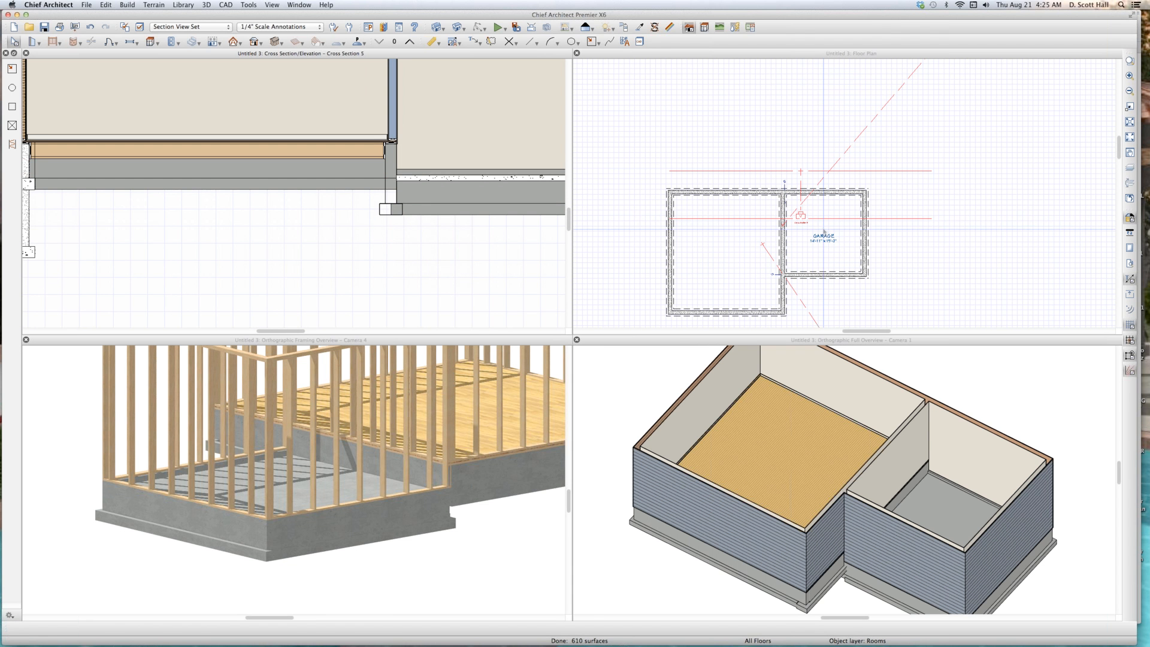
{"action": "left_click", "coordinate": [840, 210]}
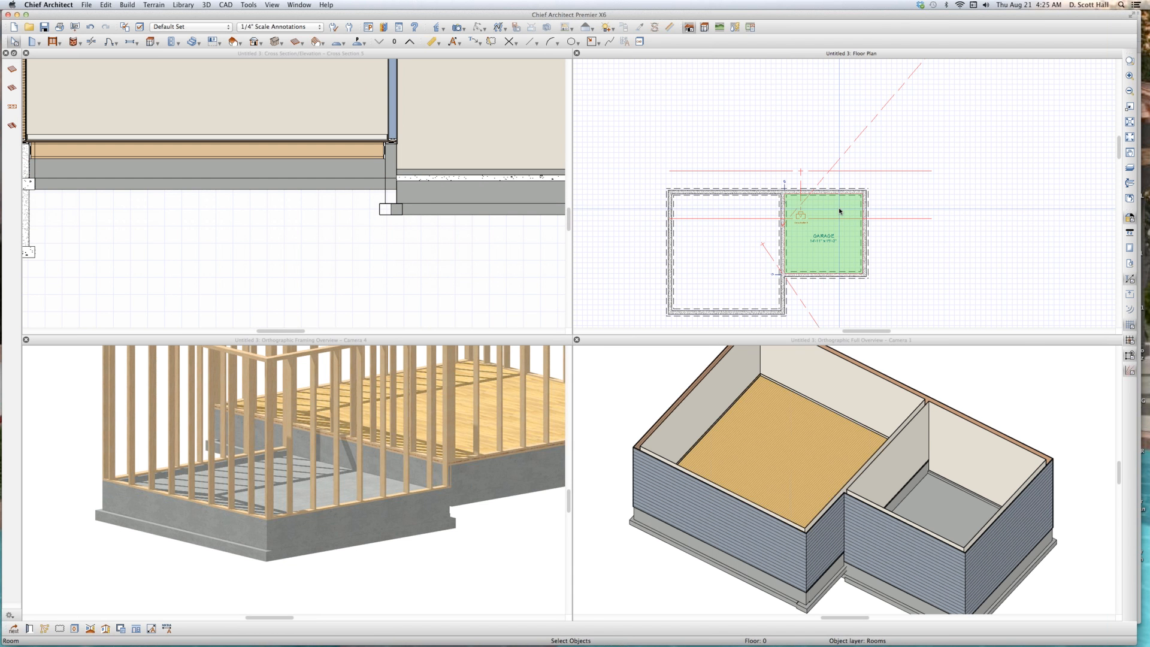
{"action": "double_click", "coordinate": [839, 209]}
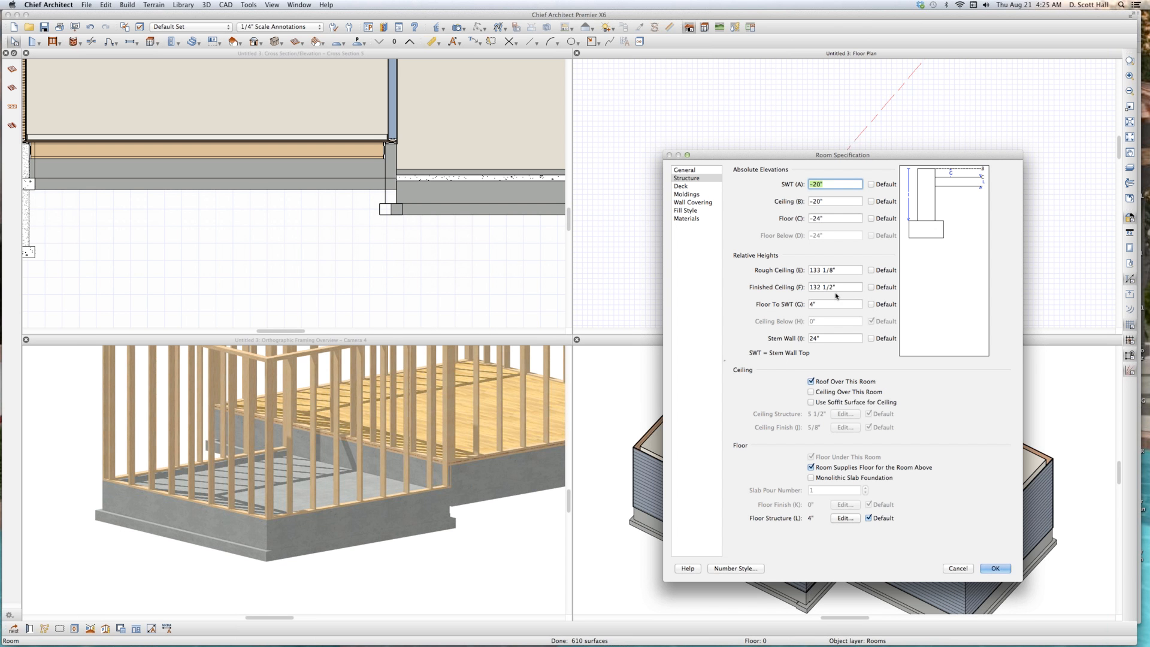
{"action": "left_click_drag", "start_coordinate": [826, 338], "coordinate": [717, 331]}
{"action": "type", "text": "12"}
{"action": "key", "text": "Return"}
Measure the height from the top of the shared footing to the underside of the bedroom floor joists in the cross section.
{"action": "left_click", "coordinate": [427, 117]}
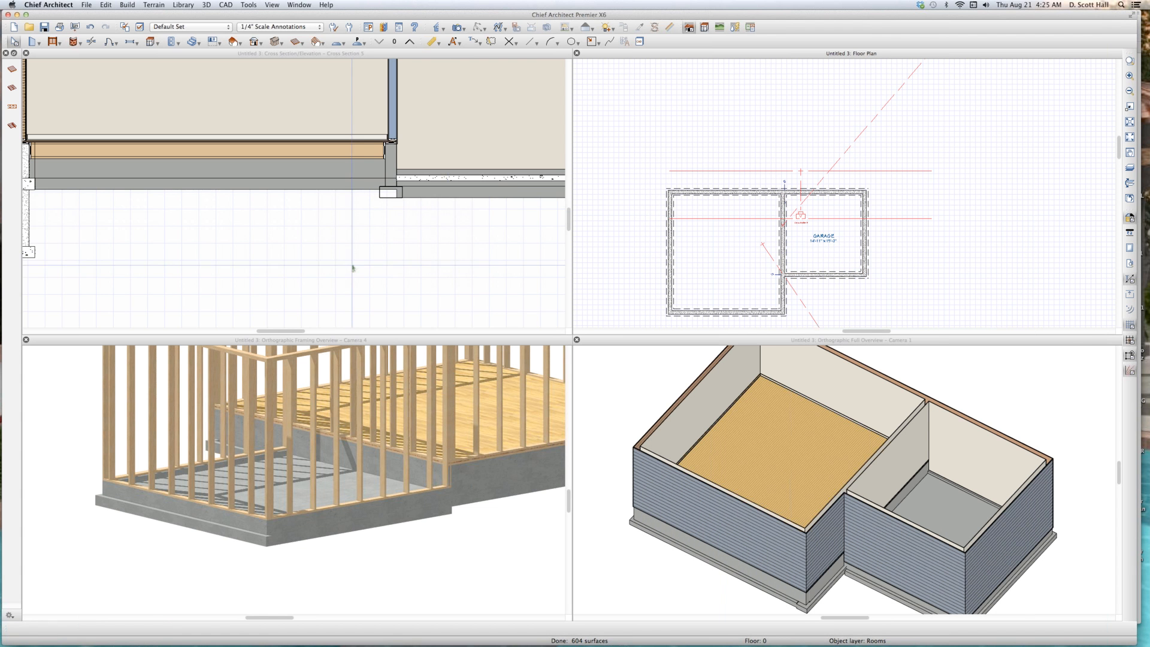
{"action": "scroll", "coordinate": [389, 224], "scroll_direction": "up", "scroll_amount": 2}
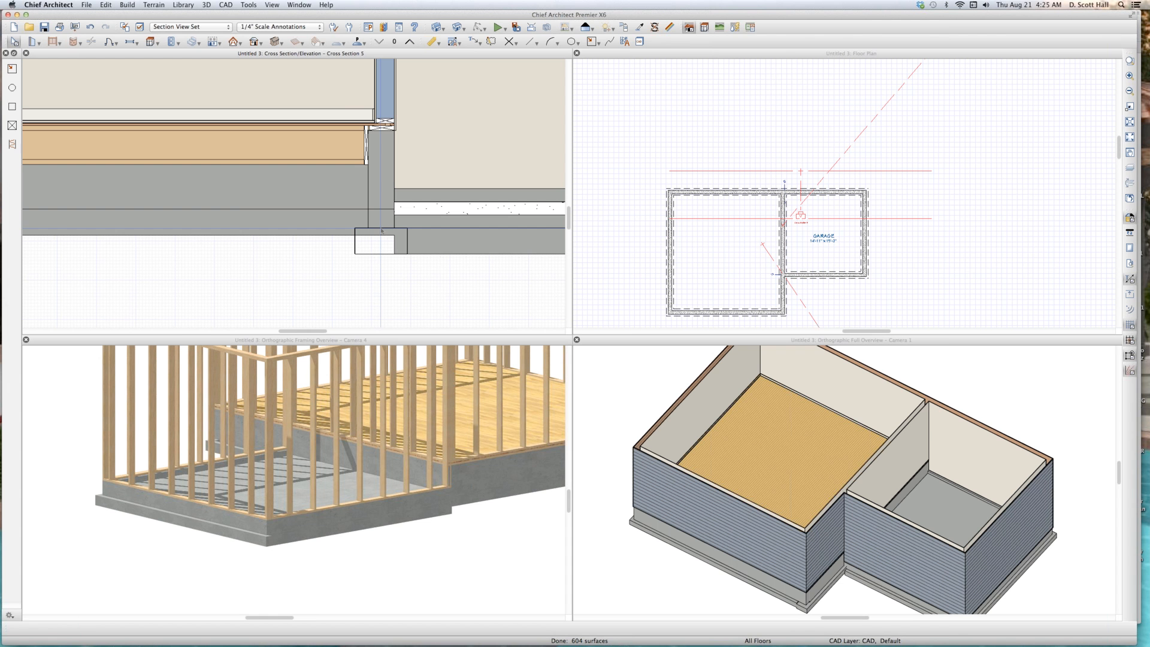
{"action": "key", "text": "t"}
{"action": "left_click_drag", "start_coordinate": [368, 227], "coordinate": [367, 164]}
{"action": "scroll", "coordinate": [389, 197], "scroll_direction": "up", "scroll_amount": 3}
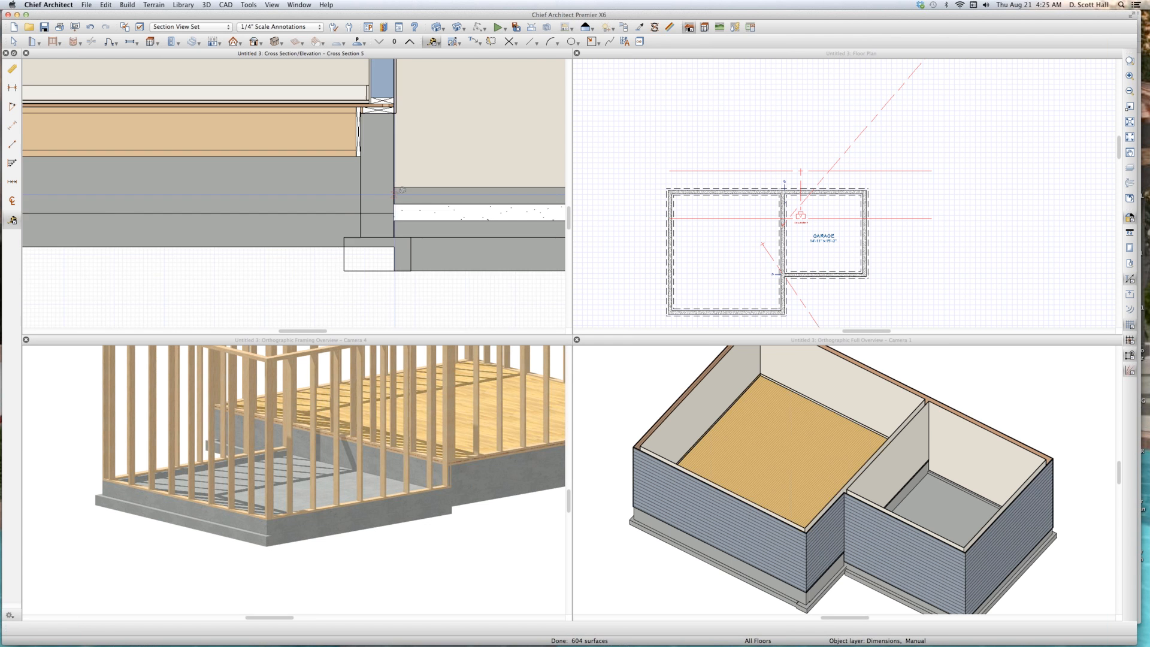
{"action": "key", "text": "space"}
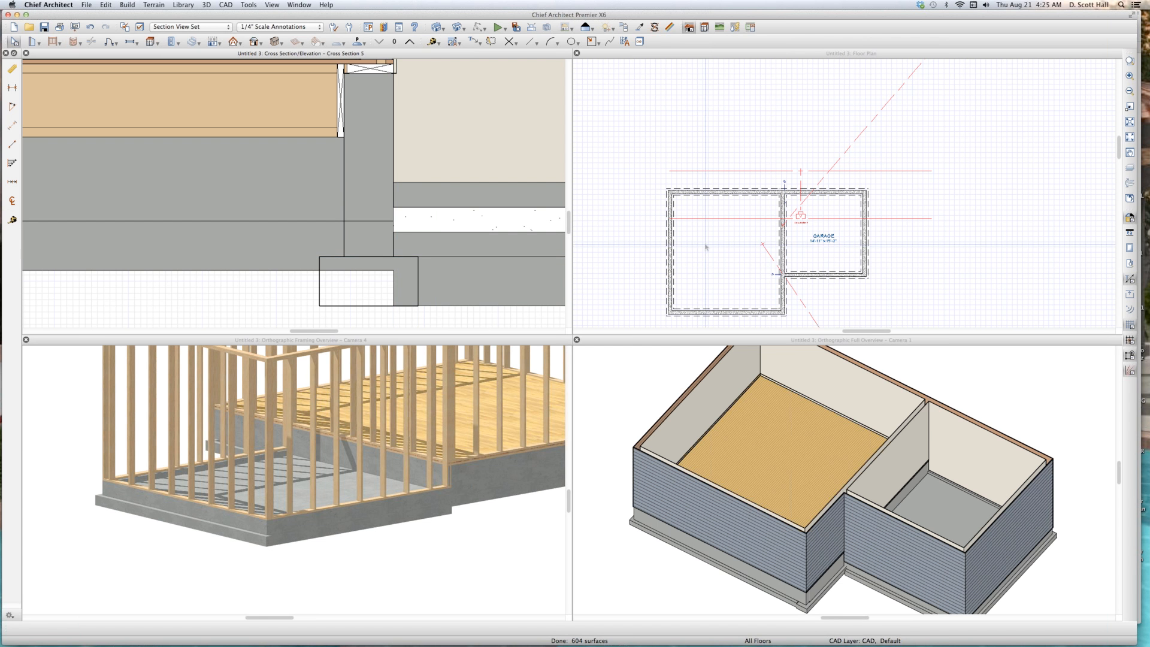
Check the stem wall height in the structure settings of the foundation room under the bedroom.
{"action": "left_click", "coordinate": [841, 252]}
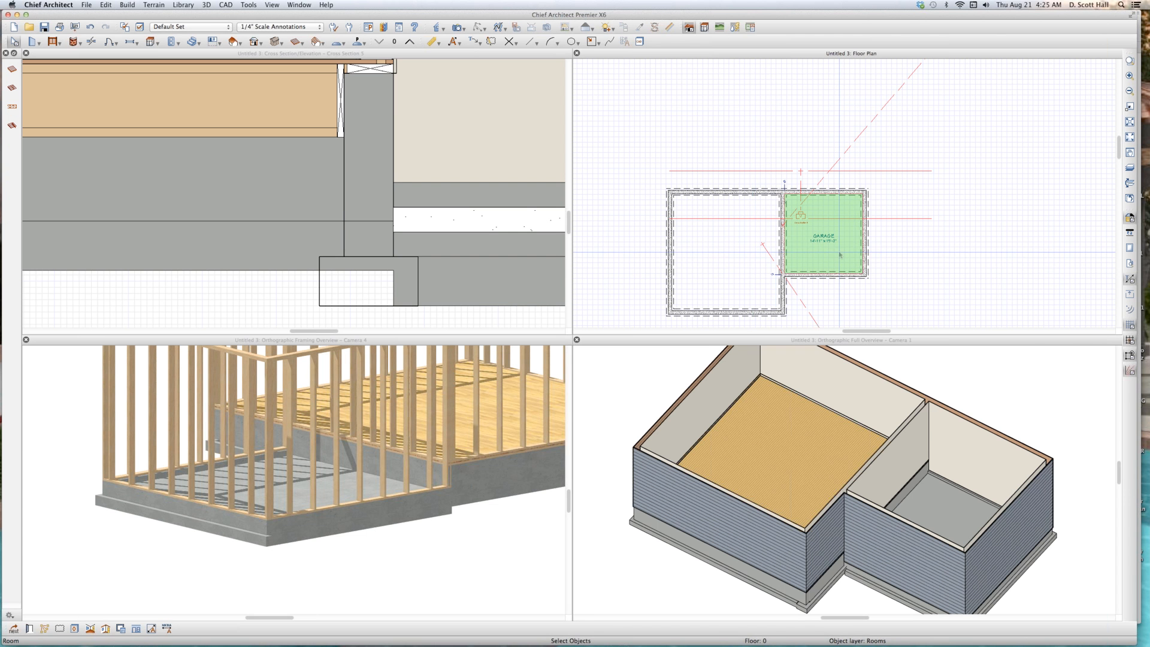
{"action": "left_click", "coordinate": [710, 252]}
{"action": "scroll", "coordinate": [710, 252], "scroll_direction": "down", "scroll_amount": 5}
{"action": "double_click", "coordinate": [710, 252]}
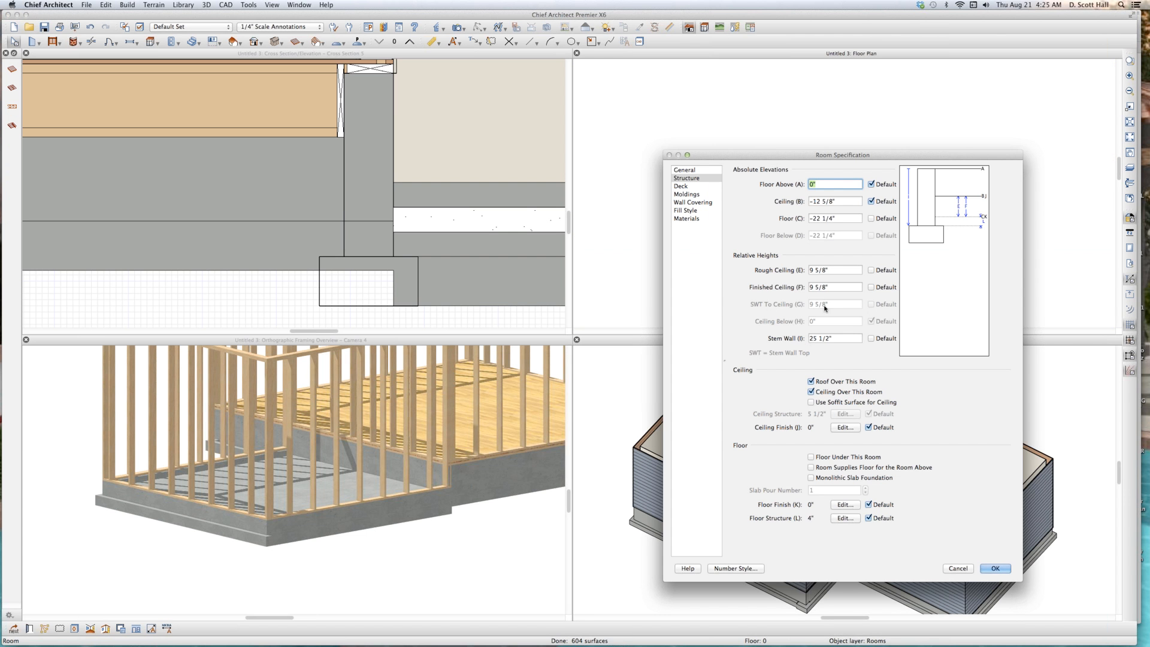
{"action": "left_click", "coordinate": [851, 338]}
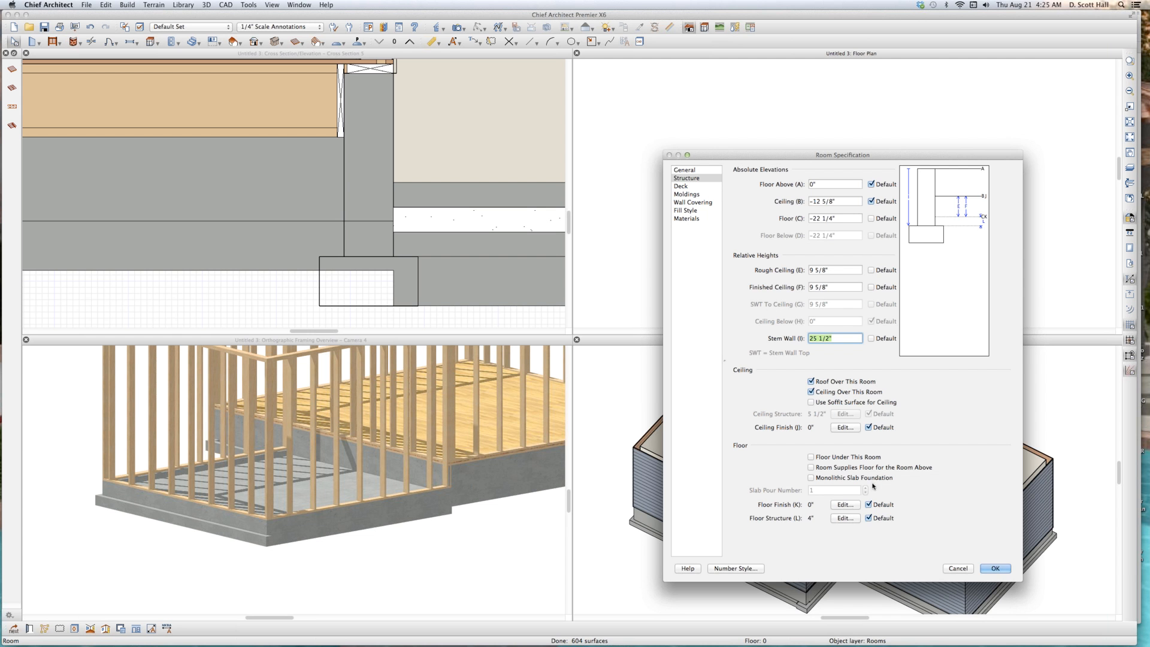
{"action": "left_click", "coordinate": [1009, 570]}
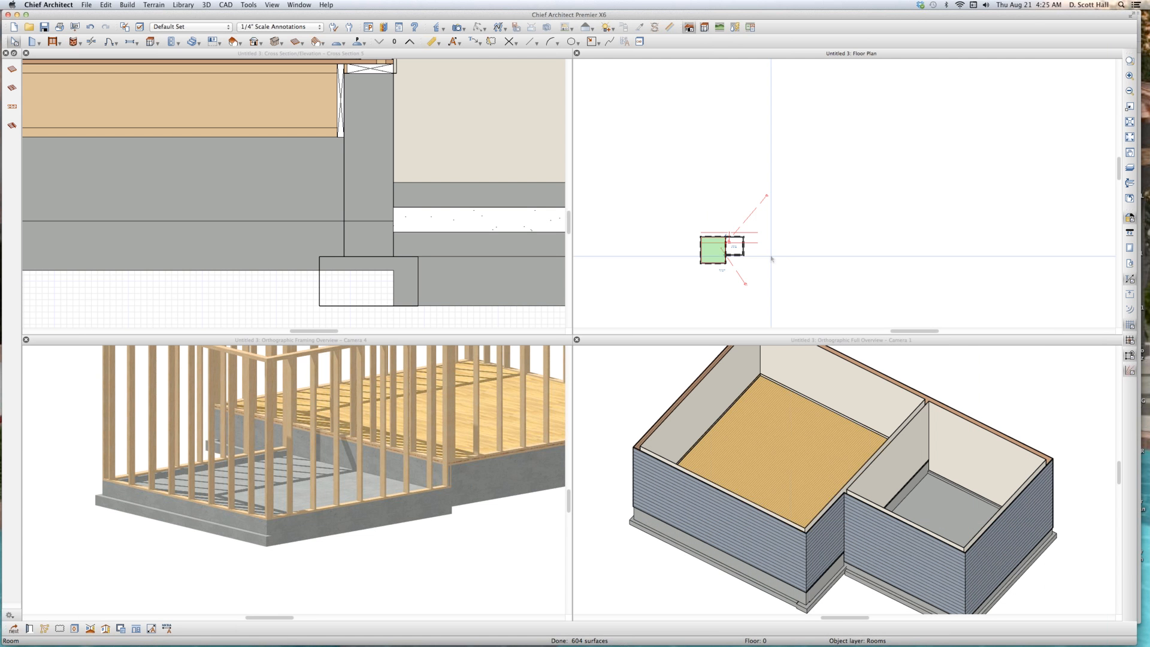
{"action": "scroll", "coordinate": [650, 249], "scroll_direction": "up", "scroll_amount": 3}
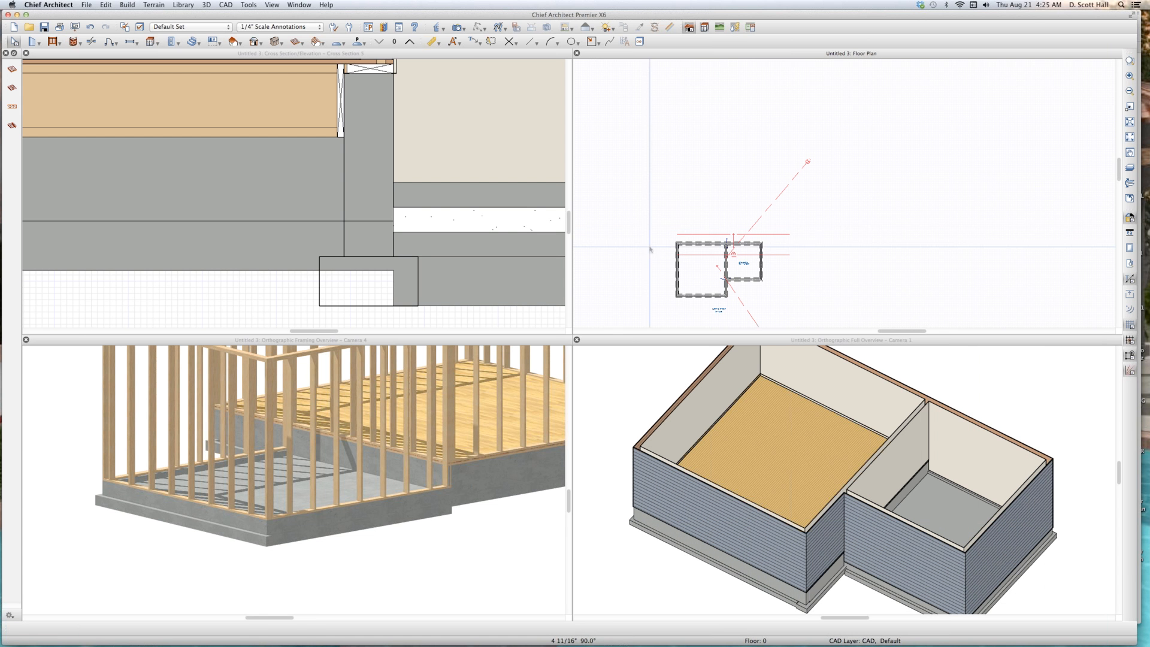
{"action": "left_click", "coordinate": [701, 243]}
{"action": "scroll", "coordinate": [701, 244], "scroll_direction": "up", "scroll_amount": 2}
{"action": "scroll", "coordinate": [702, 242], "scroll_direction": "up", "scroll_amount": 2}
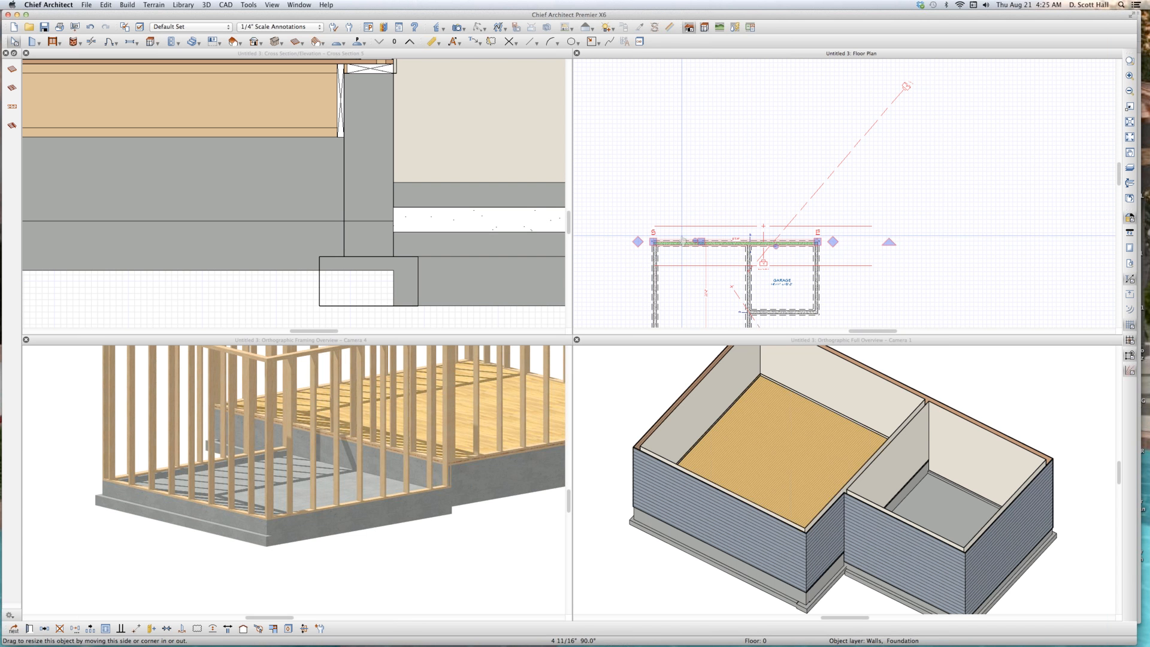
{"action": "scroll", "coordinate": [686, 235], "scroll_direction": "down", "scroll_amount": 2}
{"action": "left_click", "coordinate": [674, 266]}
{"action": "left_click", "coordinate": [698, 294]}
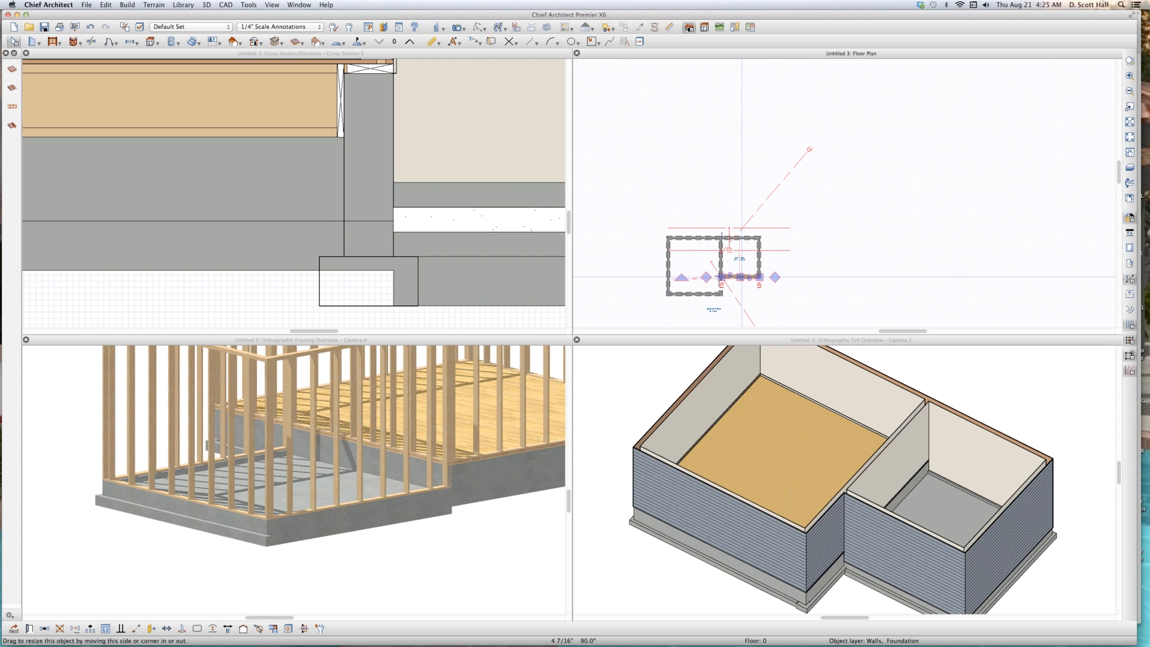
Check the stem wall height in the structure settings of the foundation room under the garage.
{"action": "scroll", "coordinate": [736, 256], "scroll_direction": "up", "scroll_amount": 2}
{"action": "left_click", "coordinate": [762, 263]}
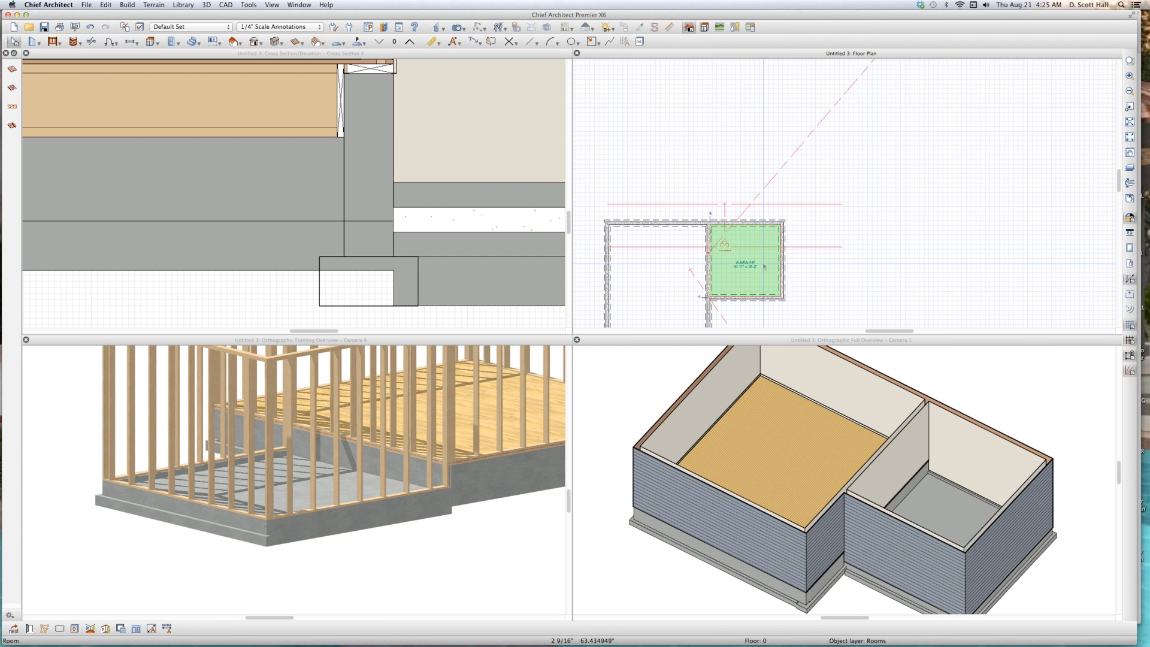
{"action": "double_click", "coordinate": [763, 266]}
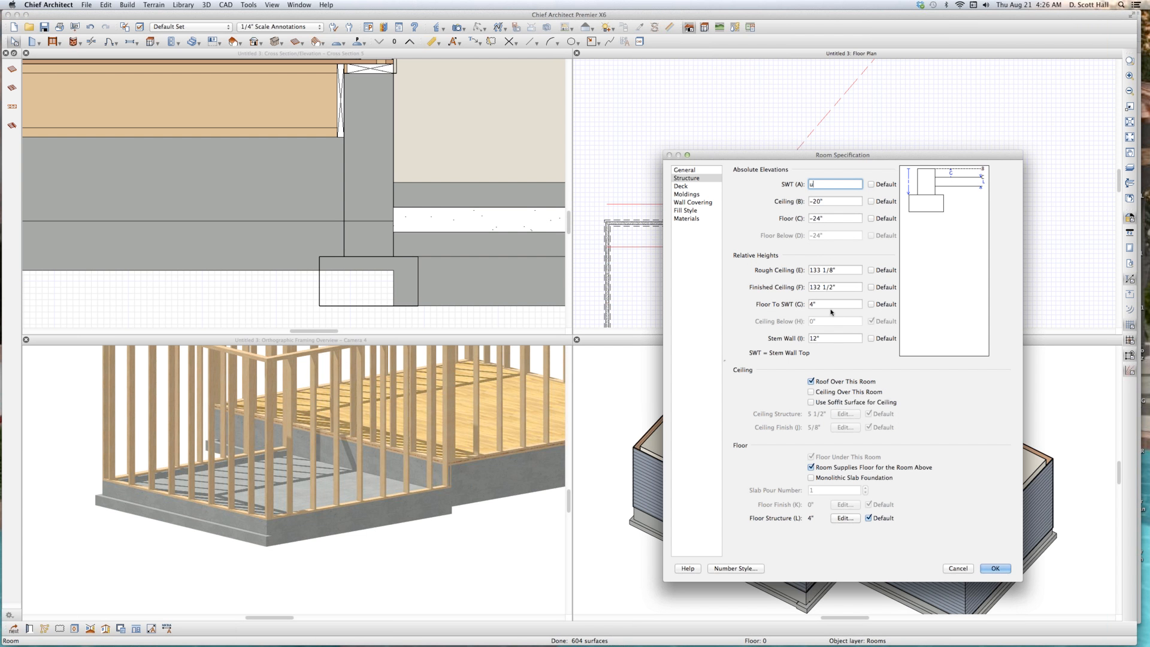
{"action": "type", "text": "u"}
{"action": "key", "text": "Return"}
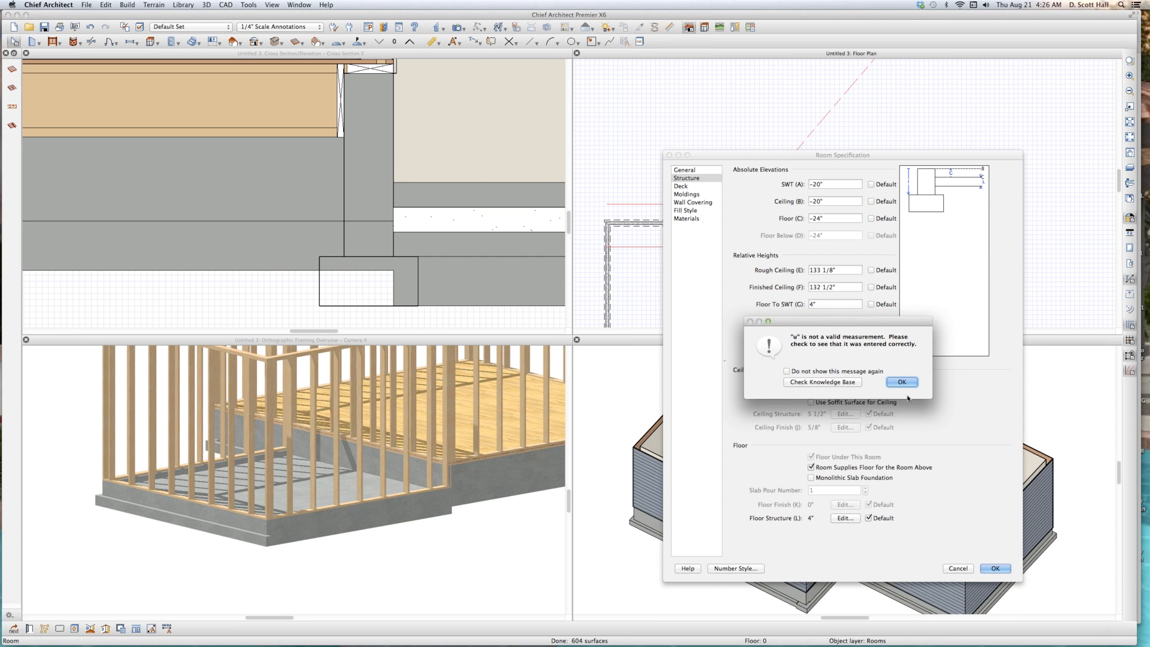
{"action": "left_click", "coordinate": [894, 382]}
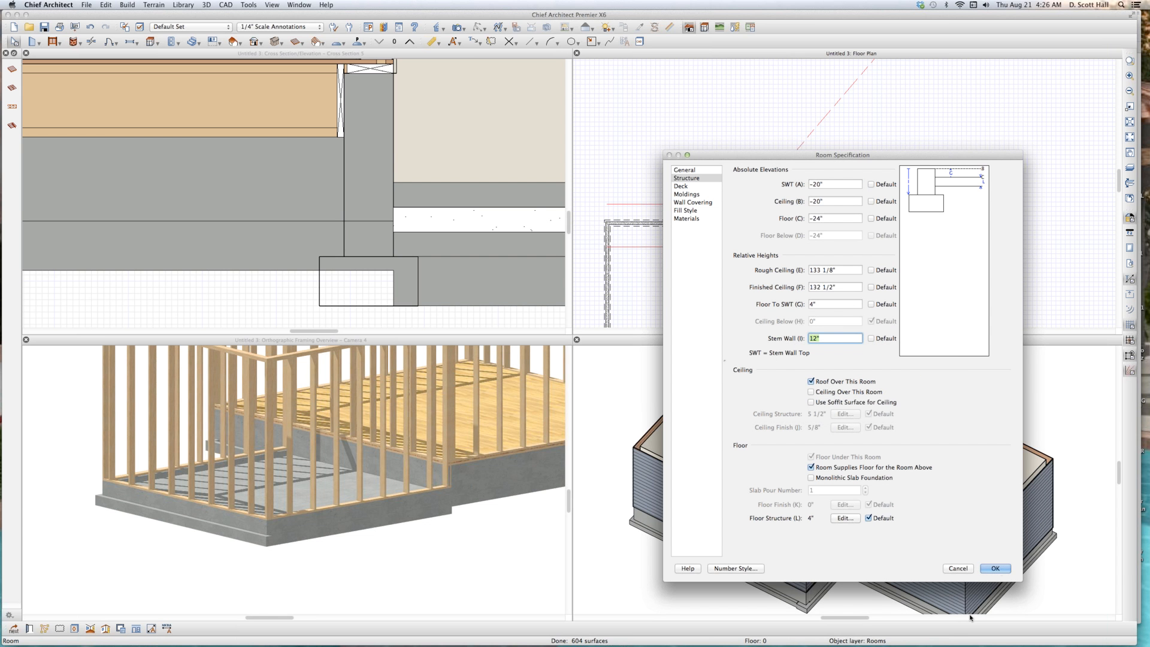
{"action": "left_click", "coordinate": [995, 567]}
Delete the outdated concrete stem wall and footing polylines at the garage's outer wall in the cross section.
{"action": "left_click", "coordinate": [394, 210]}
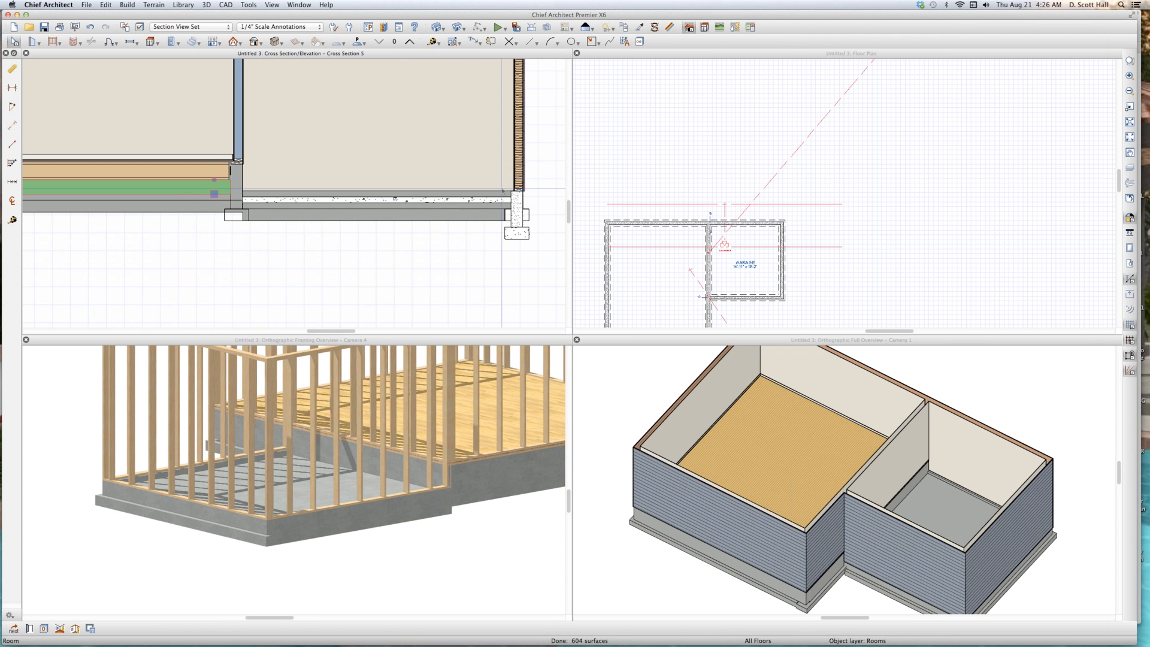
{"action": "scroll", "coordinate": [508, 191], "scroll_direction": "up", "scroll_amount": 2}
{"action": "left_click", "coordinate": [532, 231]}
{"action": "key", "text": "Delete"}
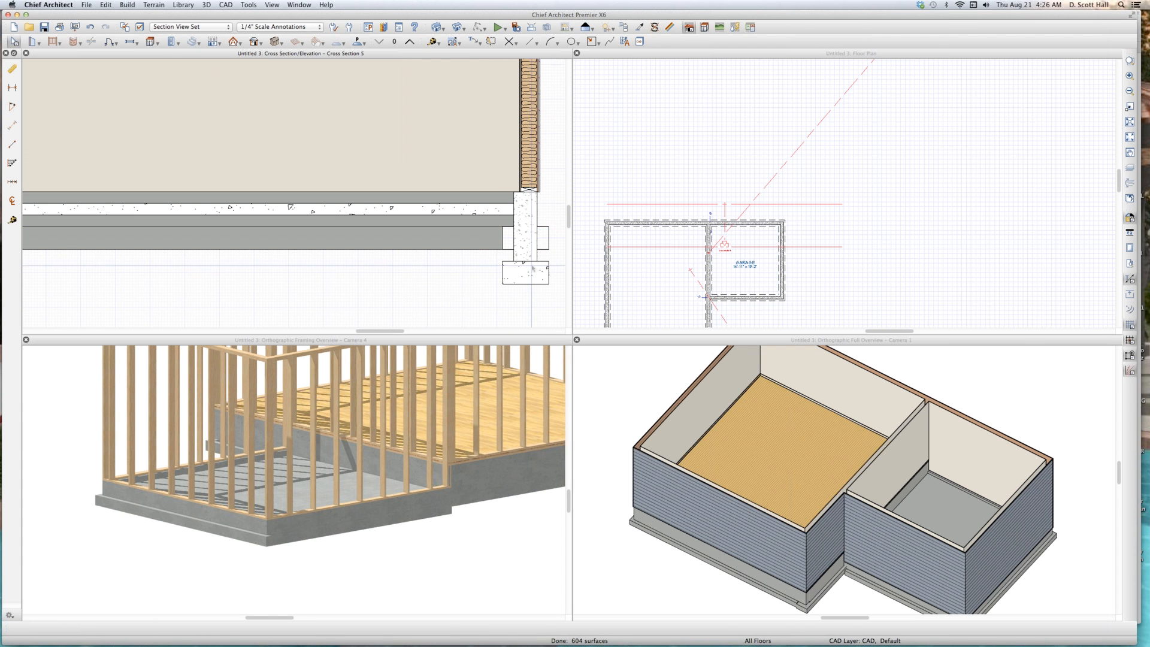
{"action": "left_click", "coordinate": [532, 267]}
{"action": "key", "text": "Delete"}
{"action": "left_click", "coordinate": [530, 239]}
{"action": "key", "text": "Delete"}
{"action": "left_click", "coordinate": [524, 271]}
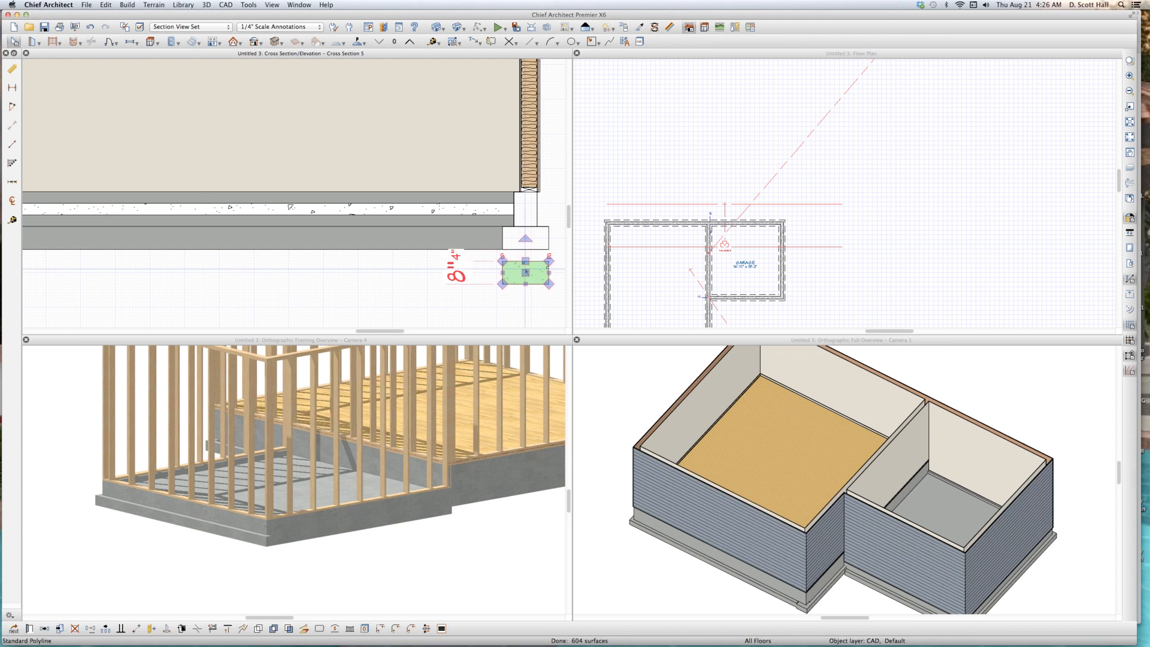
{"action": "key", "text": "Delete"}
Measure the stem wall height from the footing top to the sill at the garage's outer wall in the cross section.
{"action": "scroll", "coordinate": [496, 222], "scroll_direction": "up", "scroll_amount": 2}
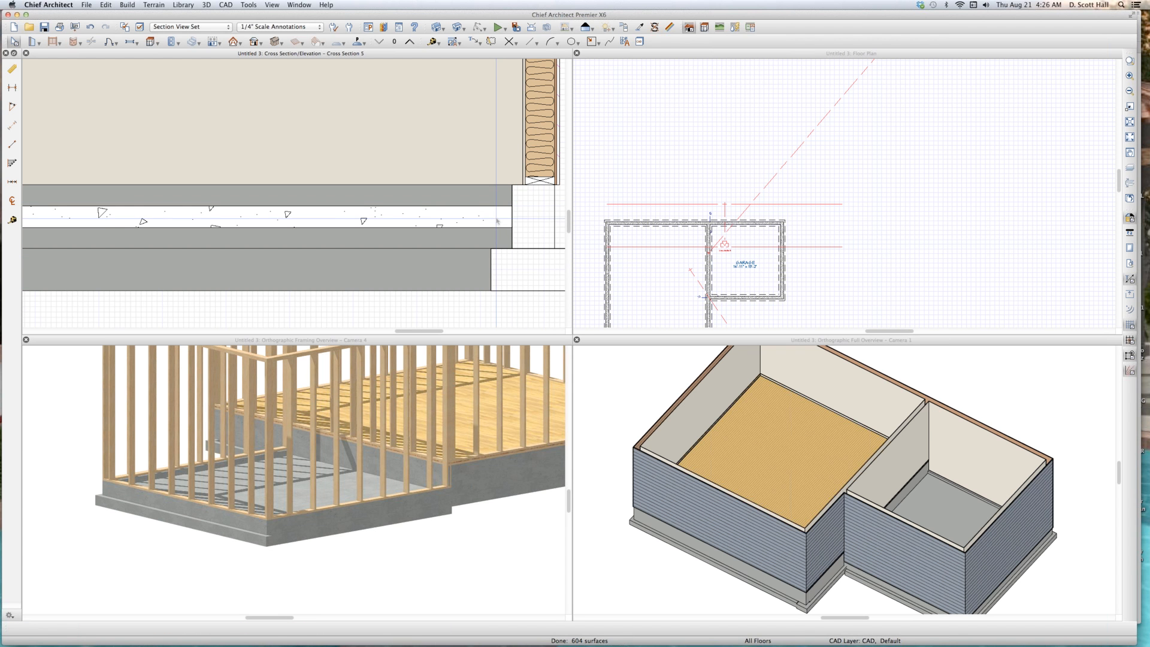
{"action": "key", "text": "m"}
{"action": "left_click_drag", "start_coordinate": [525, 248], "coordinate": [524, 182]}
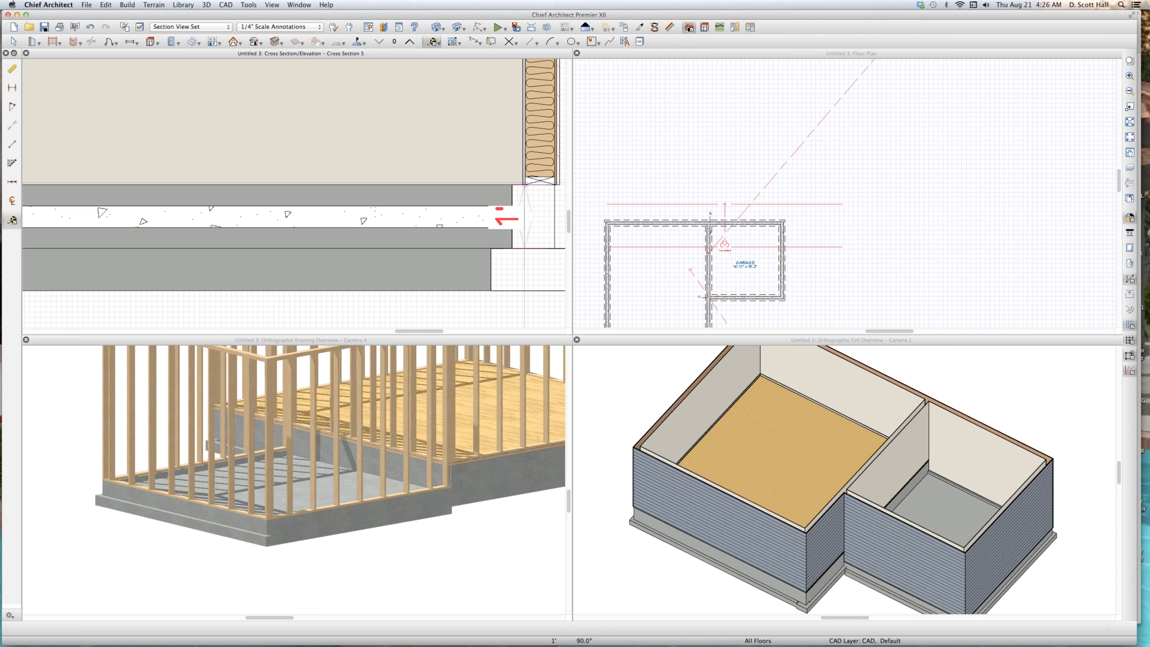
{"action": "mouse_move", "coordinate": [525, 183]}
{"action": "left_mouse_down"}
{"action": "mouse_move", "coordinate": [524, 246]}
{"action": "mouse_move", "coordinate": [525, 179]}
{"action": "left_mouse_up"}
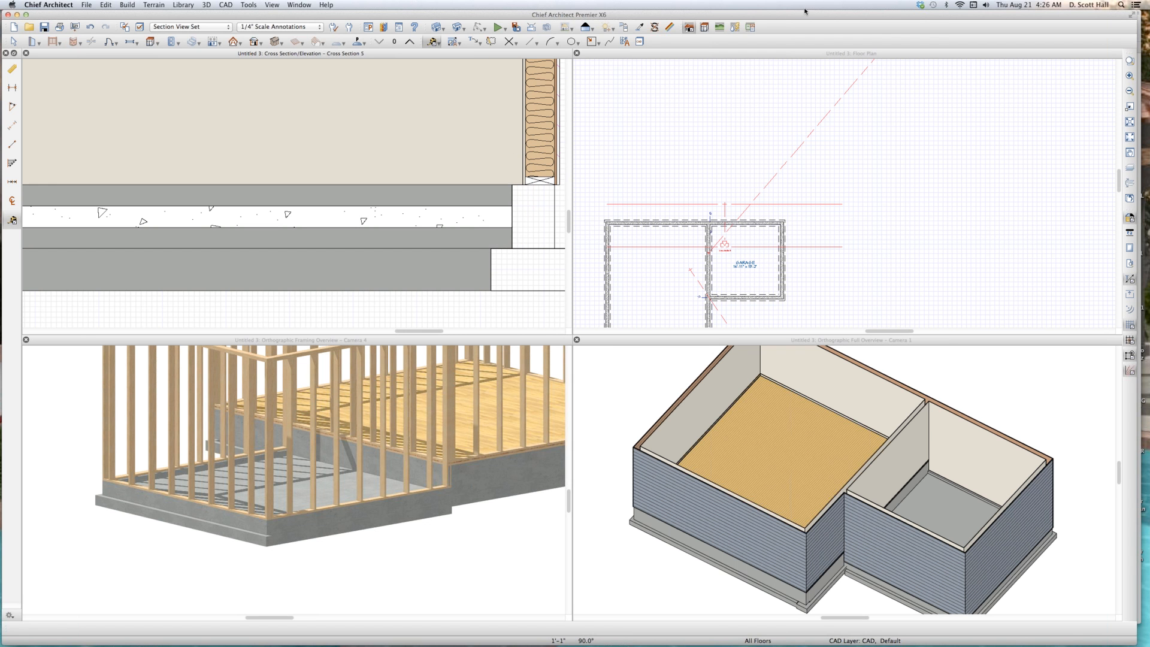
Set the stem wall height of the foundation room under the garage to 8 inches and compare the footings in the cross section.
{"action": "left_click", "coordinate": [768, 180]}
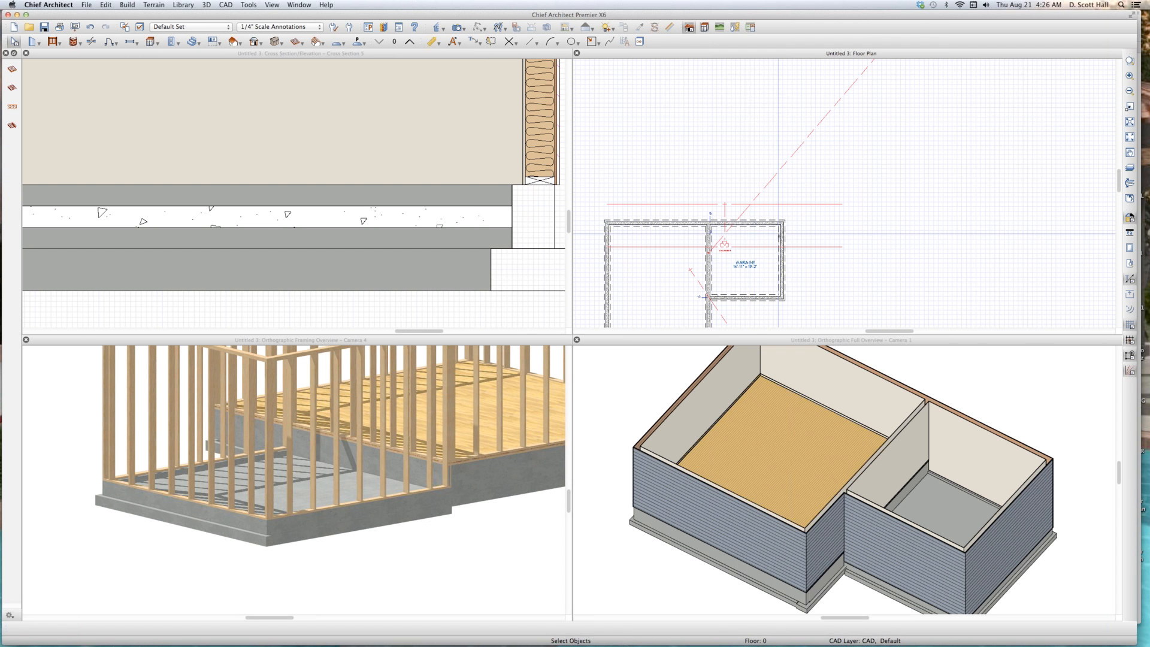
{"action": "left_click", "coordinate": [757, 238]}
{"action": "double_click", "coordinate": [757, 237]}
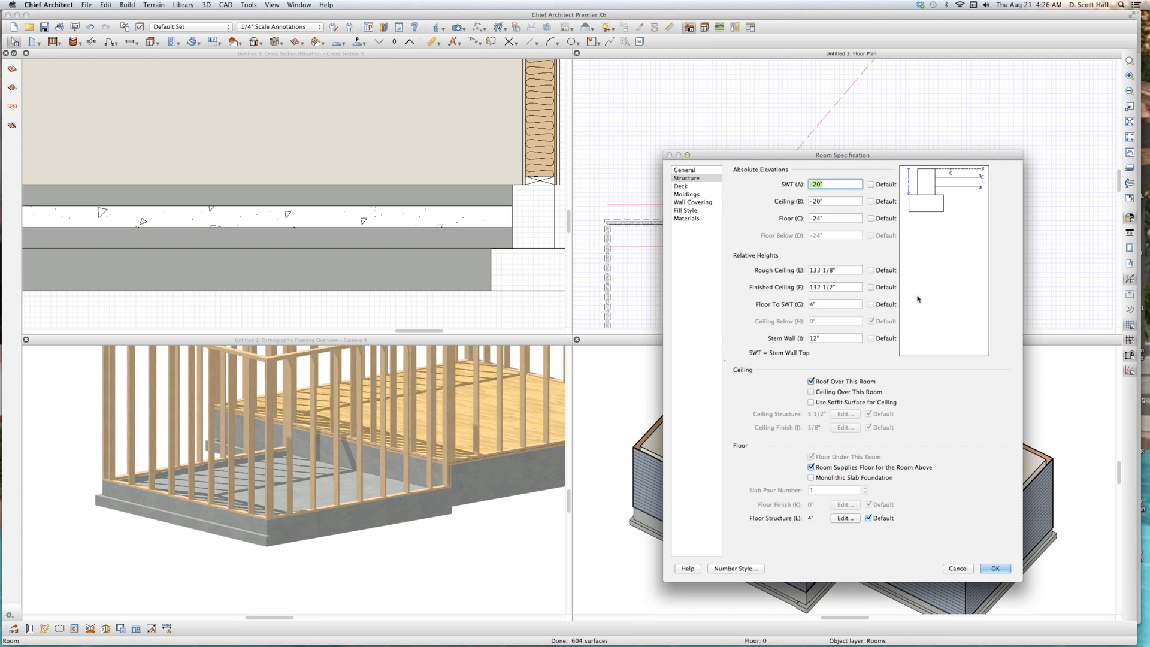
{"action": "left_click", "coordinate": [838, 339]}
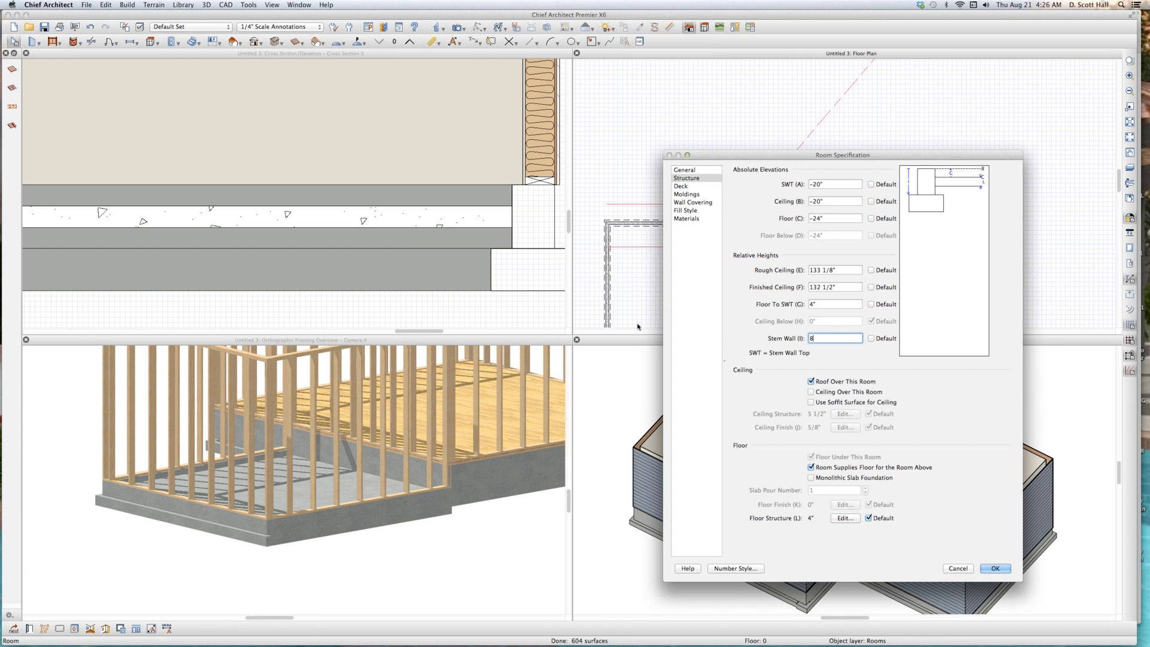
{"action": "key", "text": "Return"}
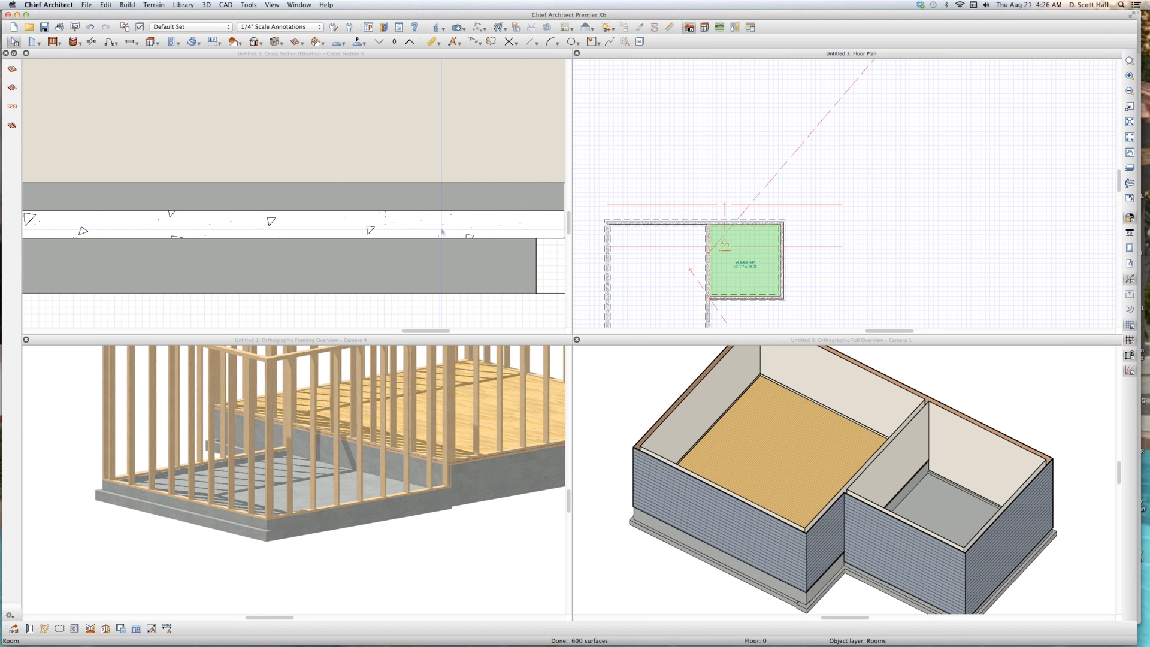
{"action": "left_click", "coordinate": [442, 227]}
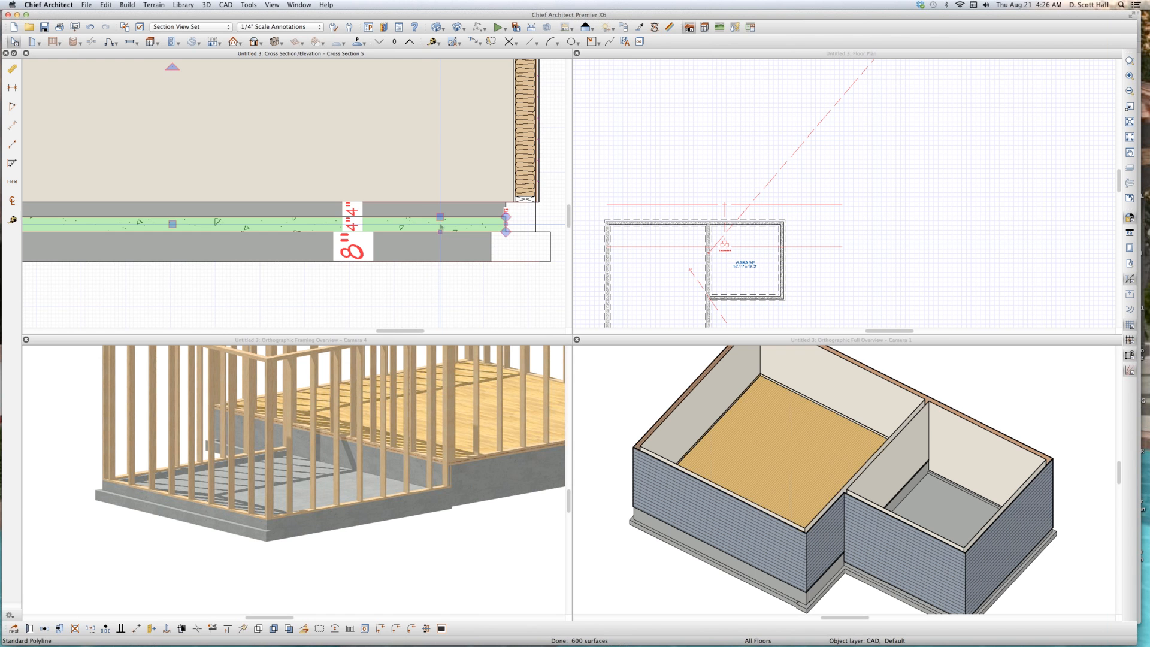
{"action": "key", "text": "Escape"}
{"action": "scroll", "coordinate": [438, 260], "scroll_direction": "down", "scroll_amount": 5}
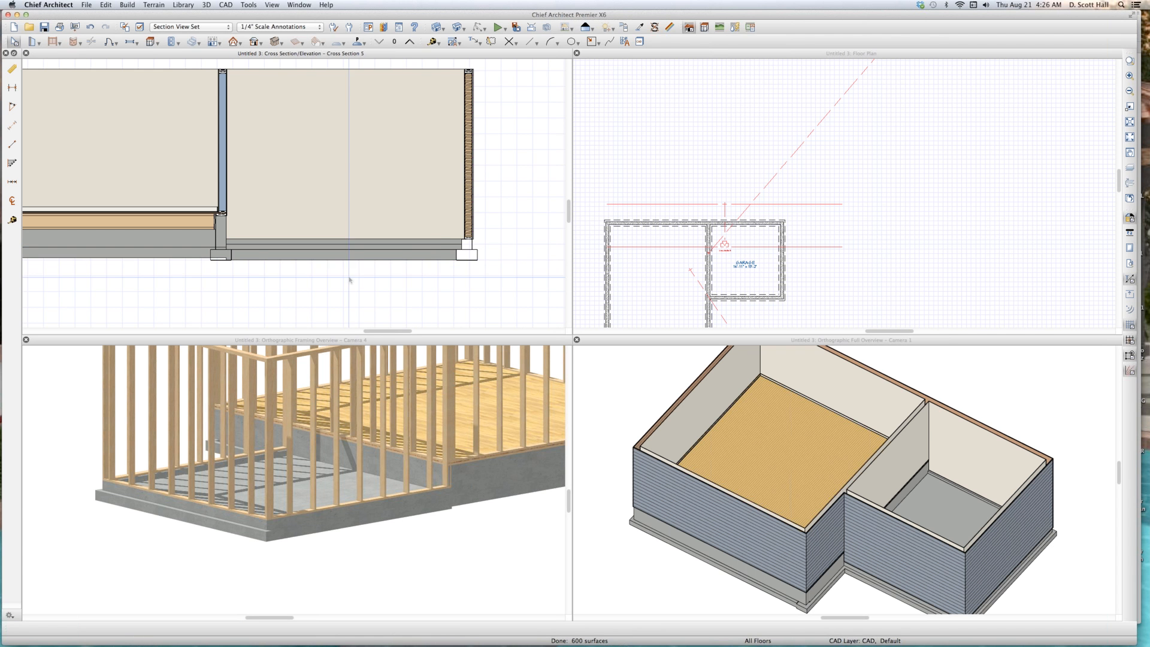
{"action": "scroll", "coordinate": [370, 264], "scroll_direction": "down", "scroll_amount": 1}
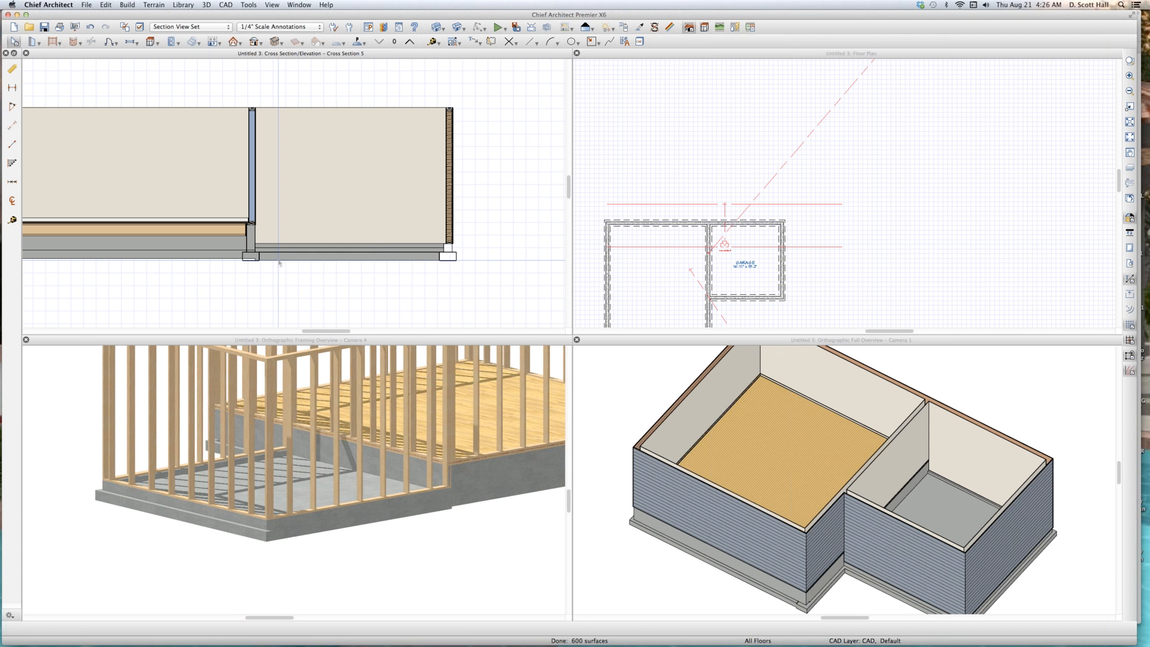
Examine the bedroom and garage foundation walls and rooms in the floor plan.
{"action": "left_click", "coordinate": [623, 163]}
{"action": "scroll", "coordinate": [662, 112], "scroll_direction": "down", "scroll_amount": 5}
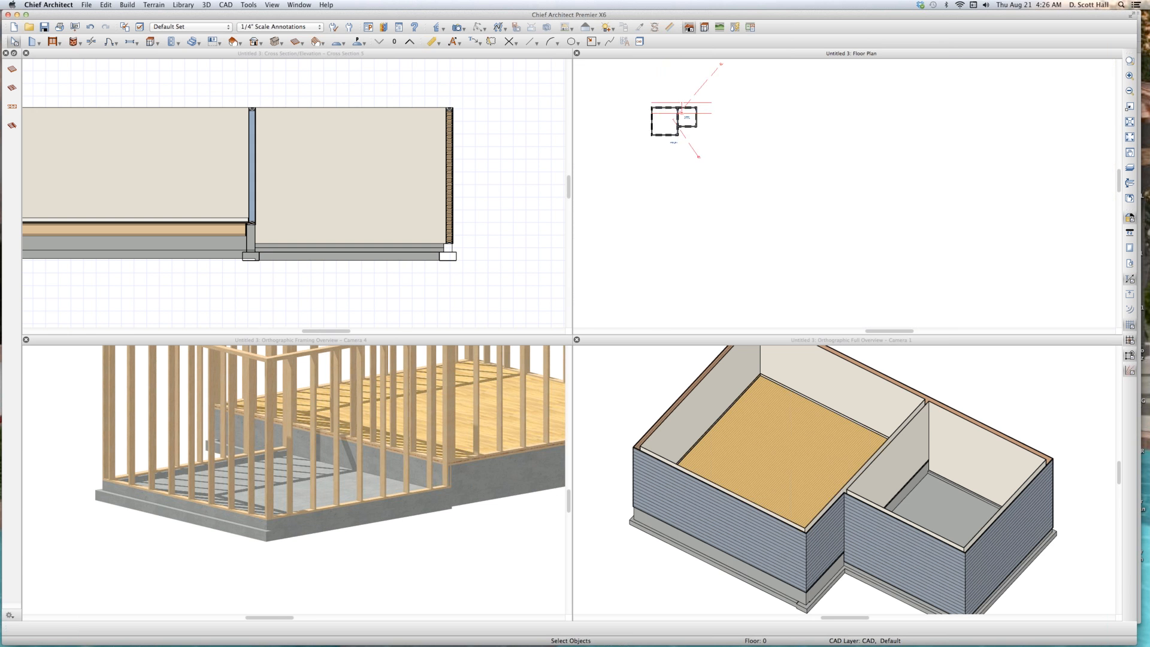
{"action": "scroll", "coordinate": [676, 156], "scroll_direction": "up", "scroll_amount": 2}
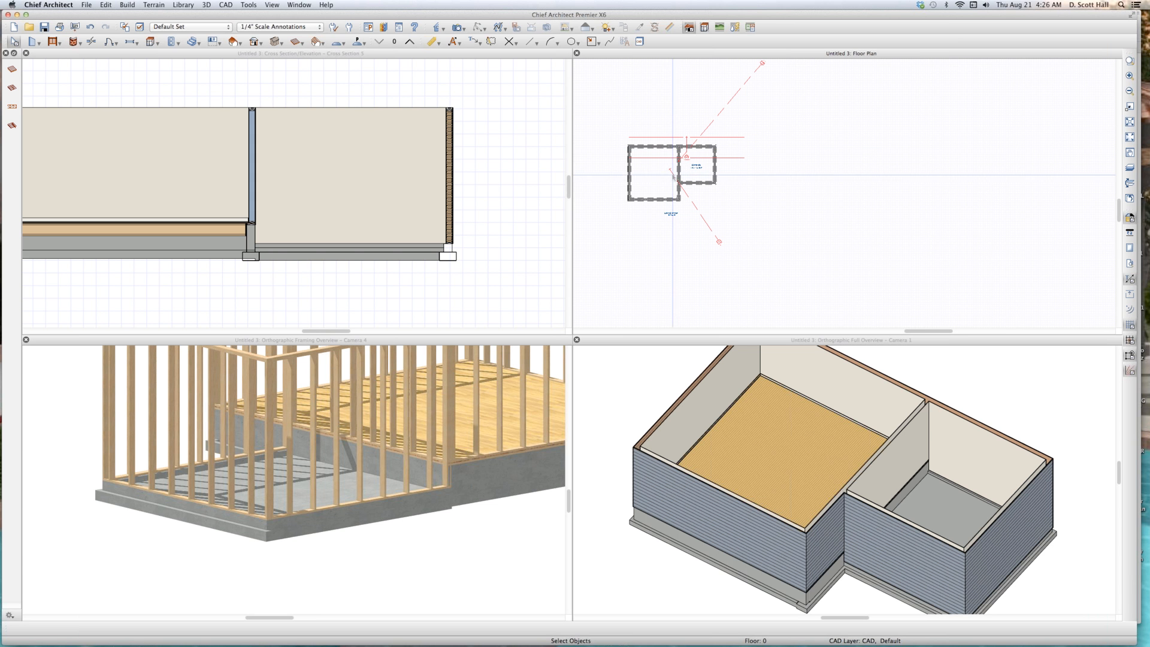
{"action": "left_click", "coordinate": [659, 199]}
{"action": "scroll", "coordinate": [720, 197], "scroll_direction": "up", "scroll_amount": 3}
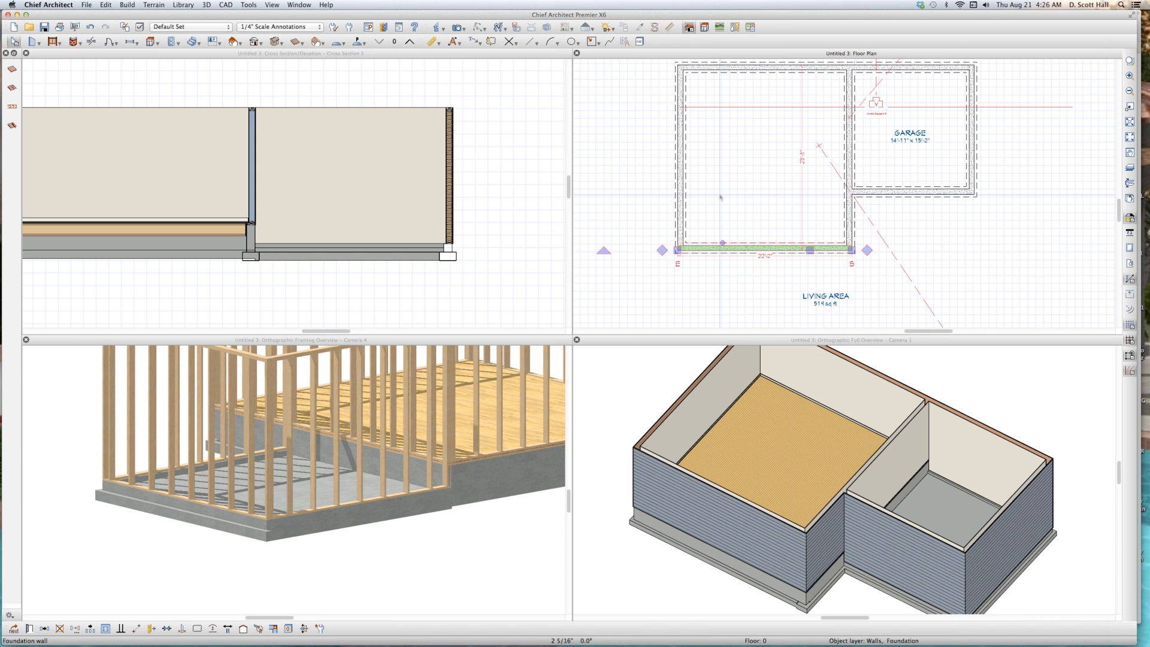
{"action": "left_click", "coordinate": [678, 185]}
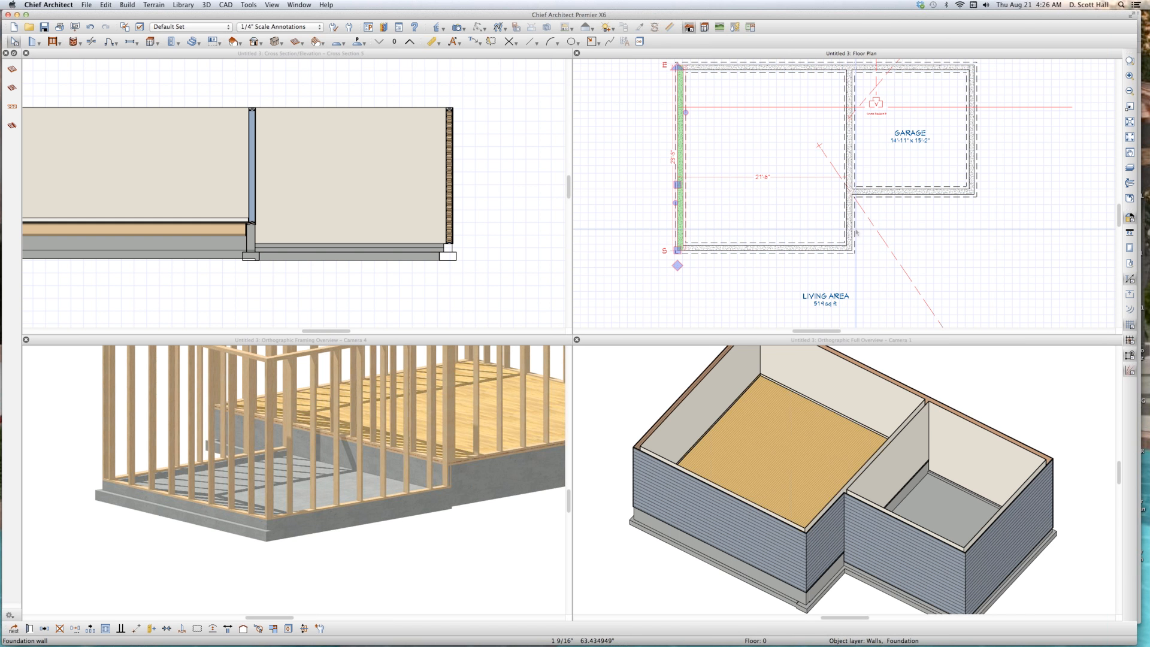
{"action": "left_click", "coordinate": [788, 212]}
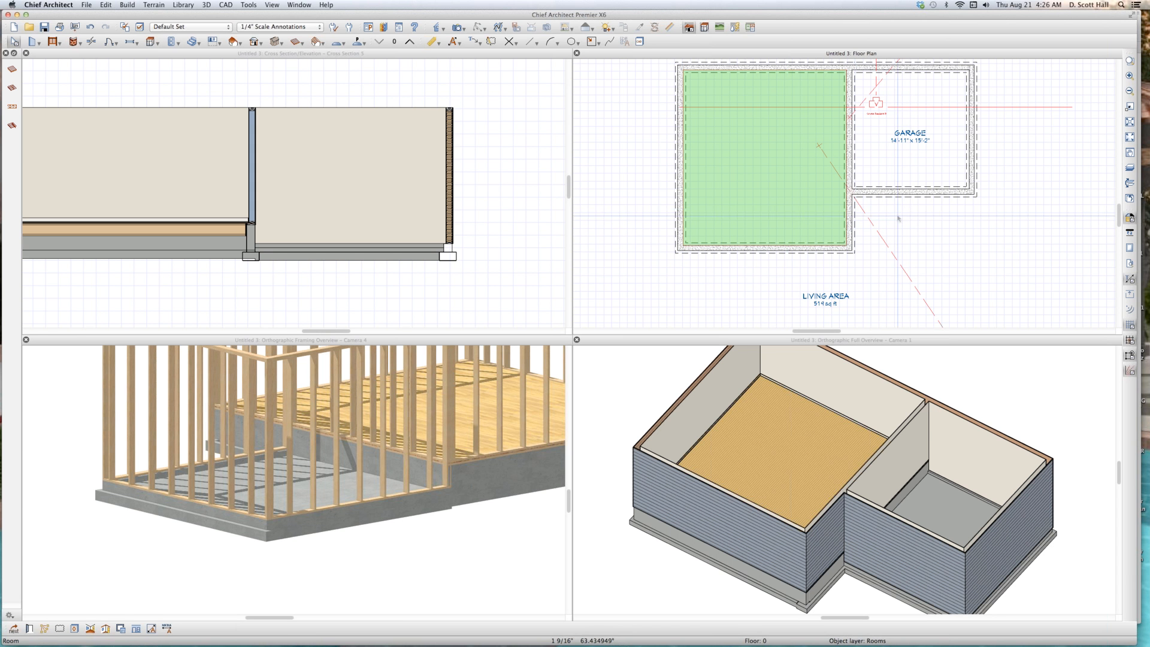
{"action": "left_click", "coordinate": [913, 195]}
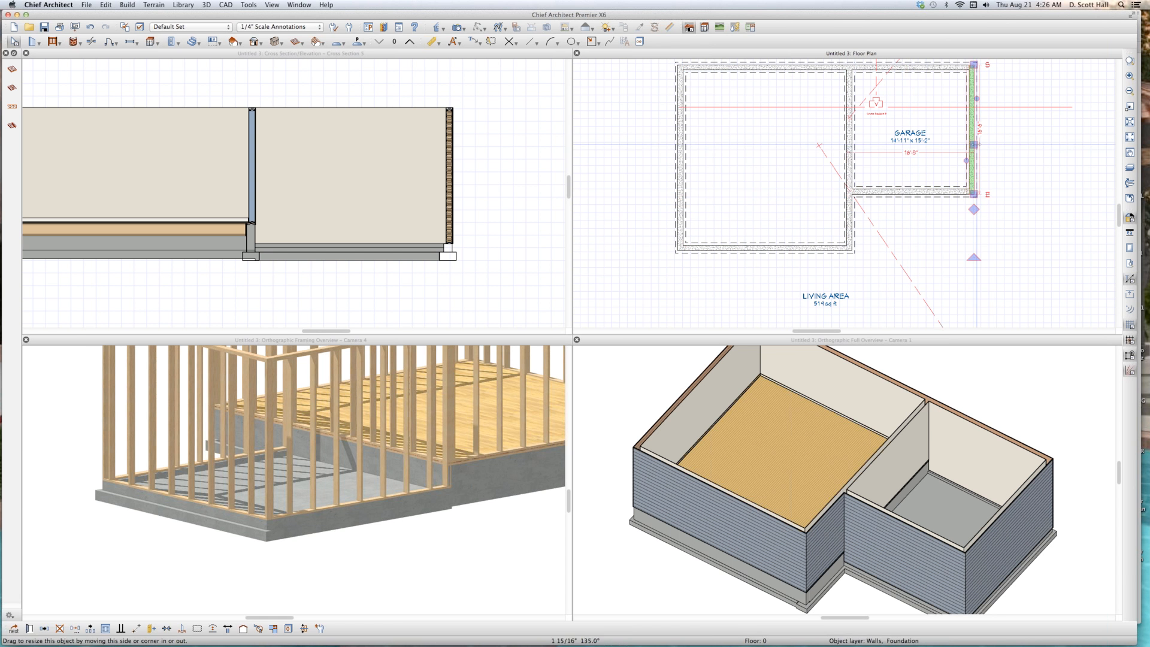
{"action": "left_click", "coordinate": [896, 163]}
Delete the leftover comparison box and the outdated stem wall and footing polylines at the bedroom's outer wall in the cross section.
{"action": "left_click", "coordinate": [429, 204]}
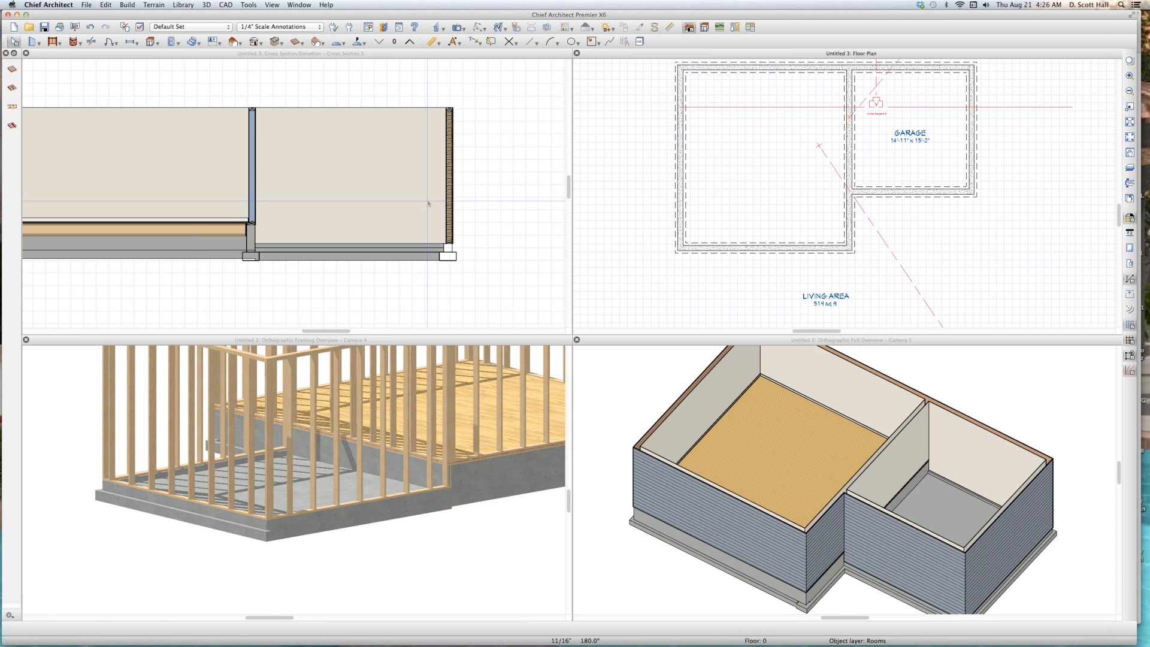
{"action": "scroll", "coordinate": [430, 203], "scroll_direction": "down", "scroll_amount": 2}
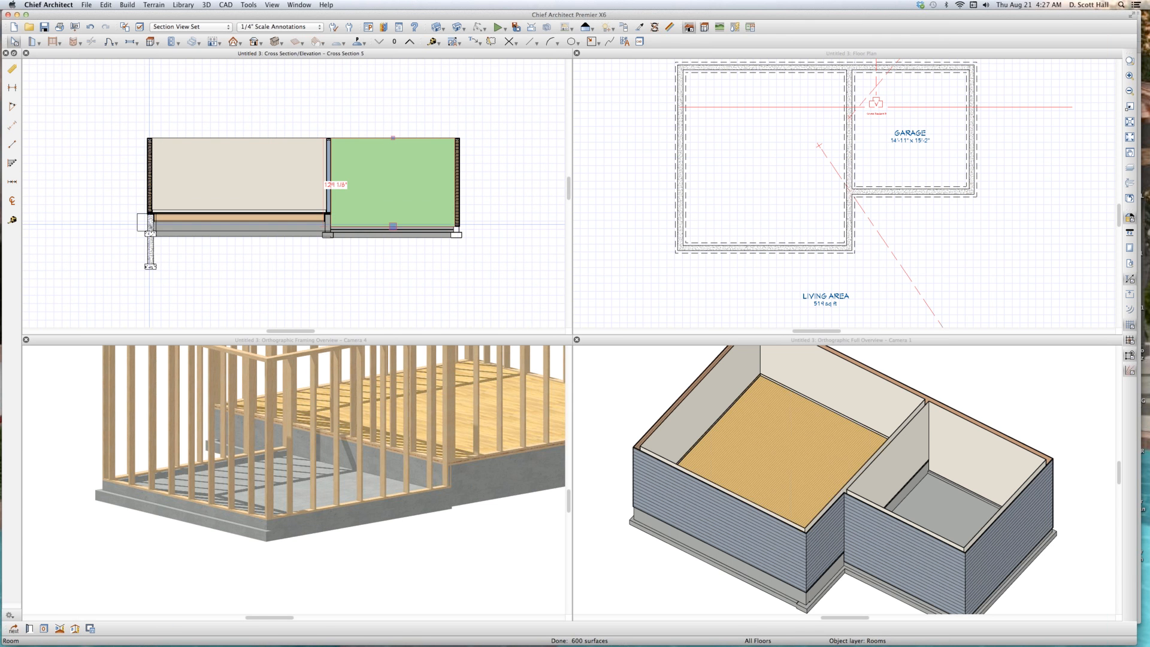
{"action": "left_click", "coordinate": [145, 223]}
{"action": "key", "text": "Escape"}
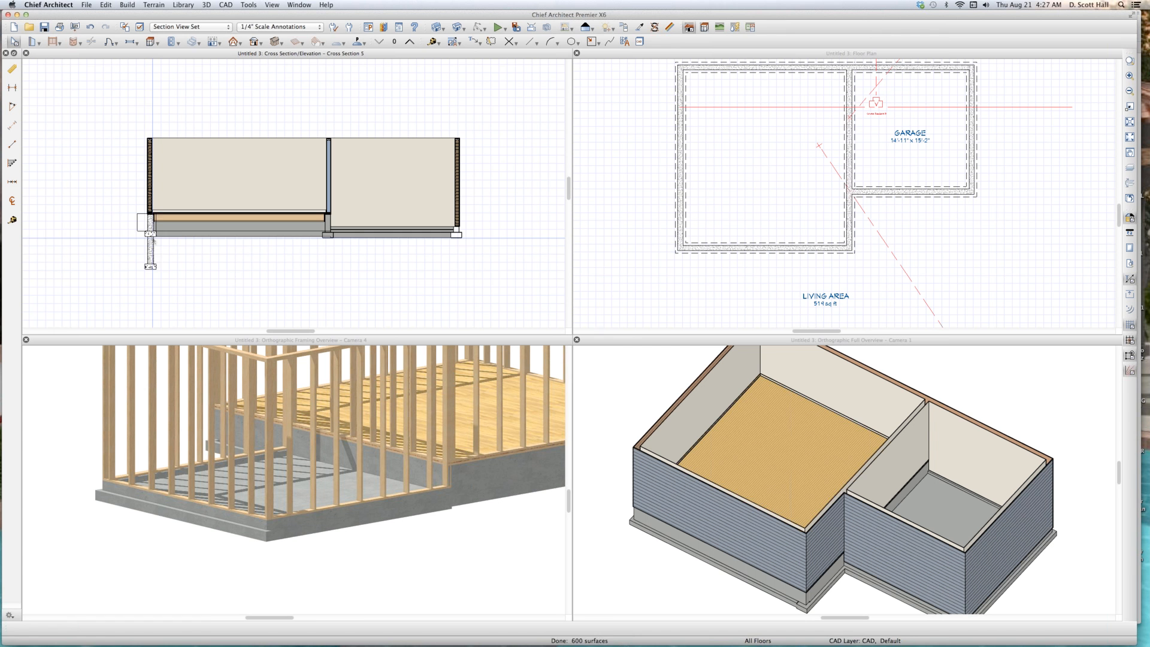
{"action": "left_click", "coordinate": [152, 242]}
{"action": "key", "text": "Delete"}
{"action": "left_click", "coordinate": [150, 231]}
{"action": "key", "text": "Delete"}
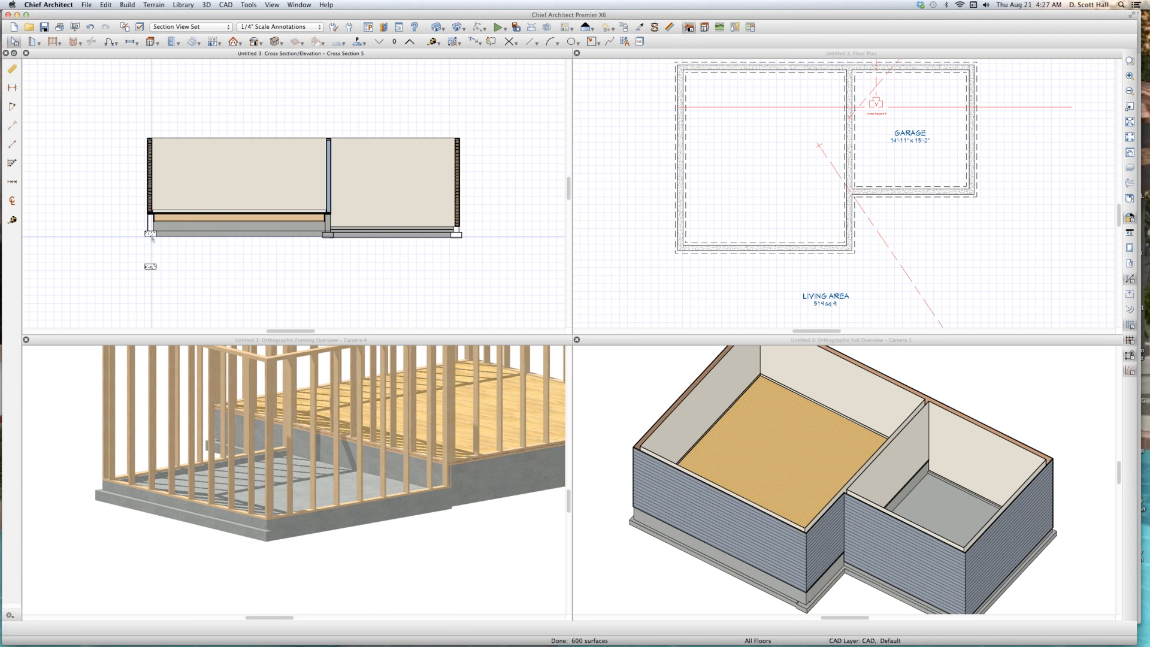
{"action": "left_click", "coordinate": [150, 234]}
{"action": "key", "text": "Escape"}
{"action": "left_click", "coordinate": [151, 266]}
{"action": "key", "text": "Delete"}
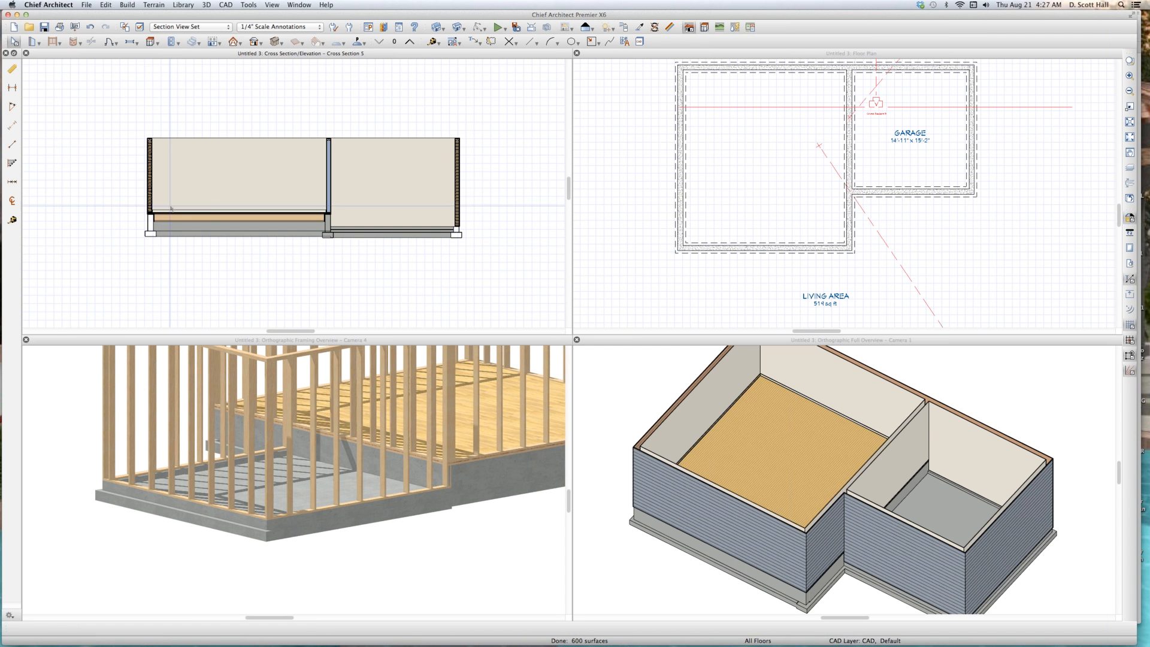
Measure the offset above the footing top at the shared bedroom–garage stem wall in the cross section.
{"action": "scroll", "coordinate": [292, 189], "scroll_direction": "up", "scroll_amount": 3}
{"action": "scroll", "coordinate": [364, 234], "scroll_direction": "down", "scroll_amount": 3}
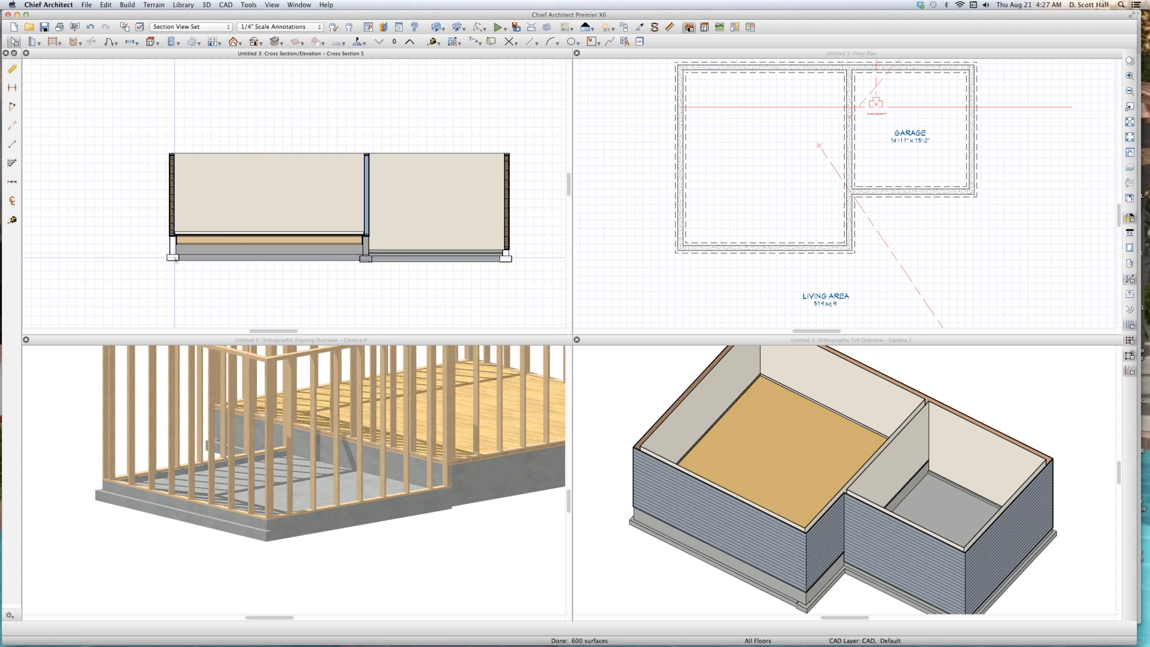
{"action": "scroll", "coordinate": [365, 255], "scroll_direction": "up", "scroll_amount": 5}
{"action": "scroll", "coordinate": [366, 251], "scroll_direction": "up", "scroll_amount": 3}
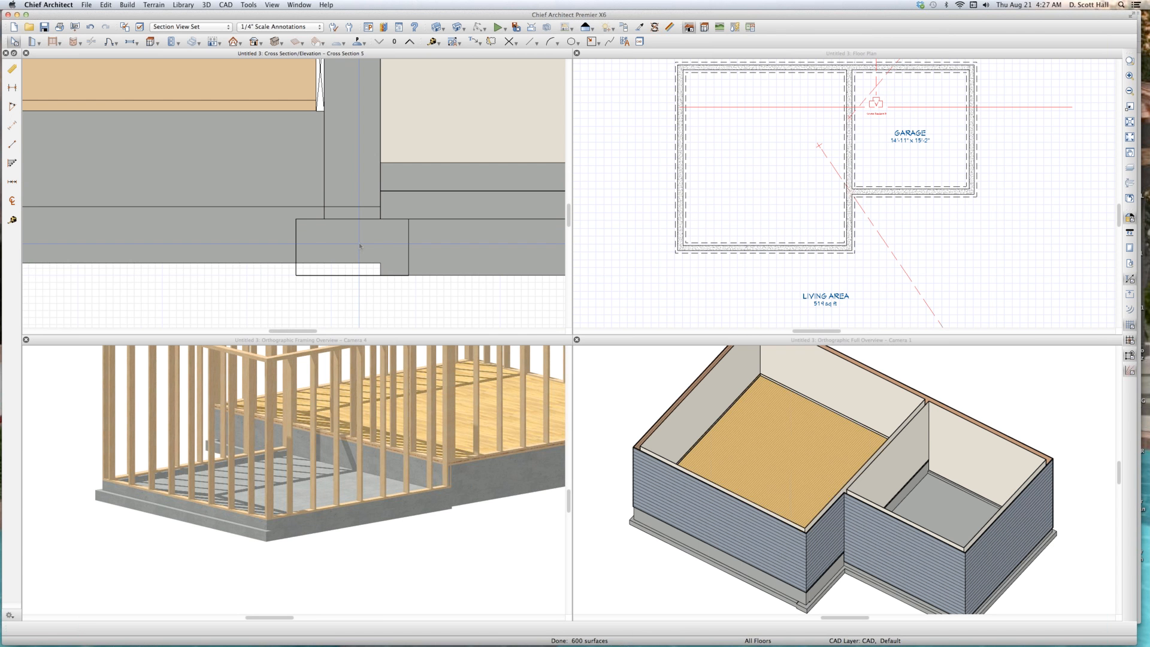
{"action": "key", "text": "t"}
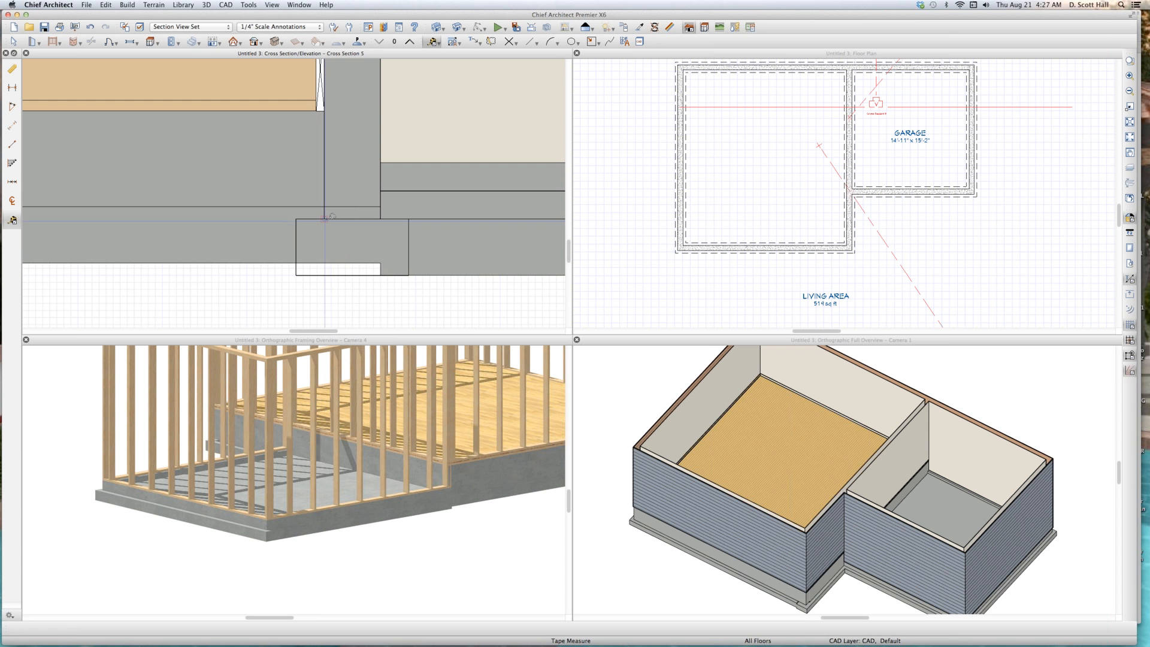
{"action": "left_click_drag", "start_coordinate": [324, 219], "coordinate": [322, 209]}
{"action": "scroll", "coordinate": [520, 309], "scroll_direction": "down", "scroll_amount": 4}
Measure the height difference between the footing at the shared wall and the adjacent footing line in the cross section.
{"action": "left_click", "coordinate": [917, 167]}
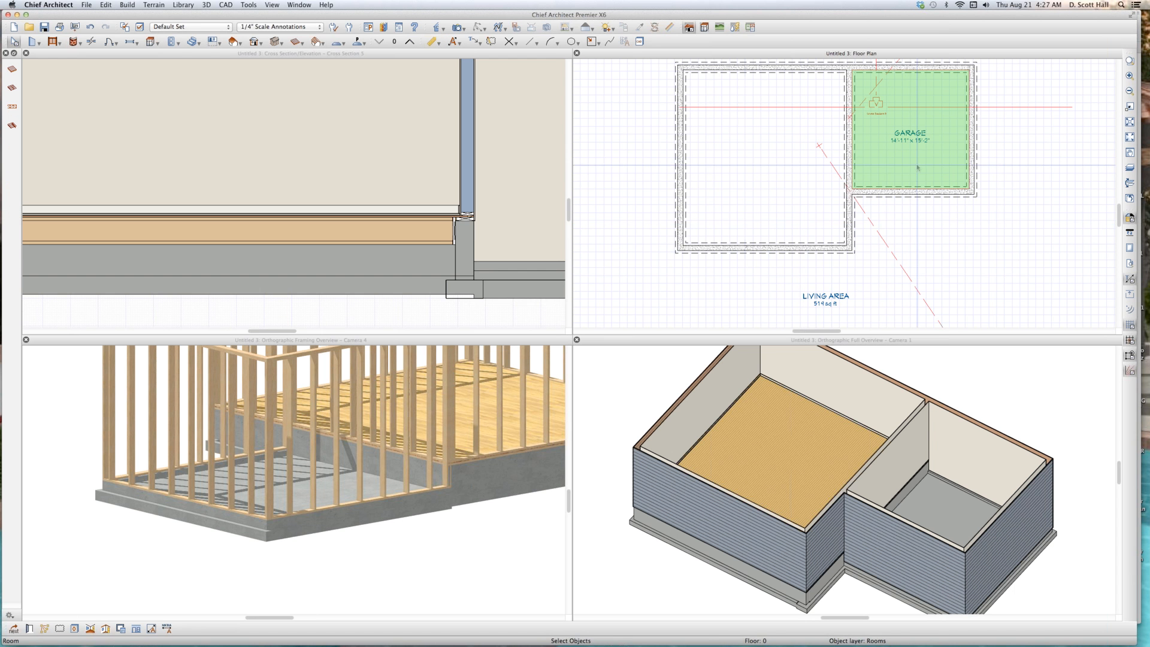
{"action": "scroll", "coordinate": [488, 277], "scroll_direction": "up", "scroll_amount": 5}
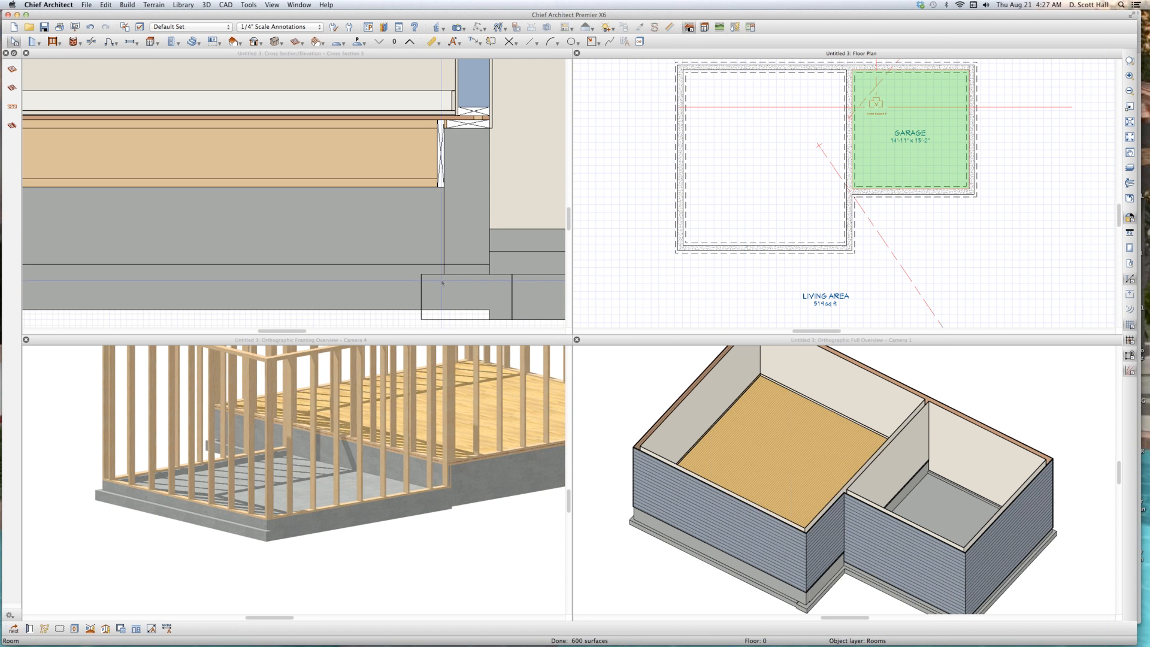
{"action": "left_click", "coordinate": [510, 287]}
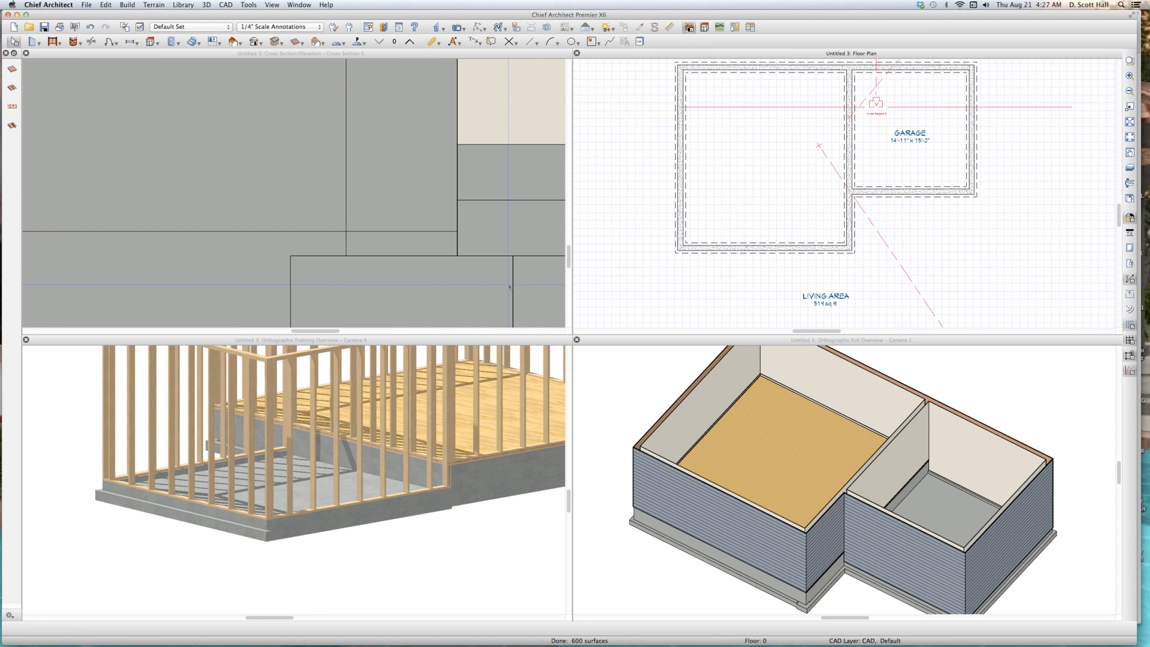
{"action": "left_click", "coordinate": [488, 256]}
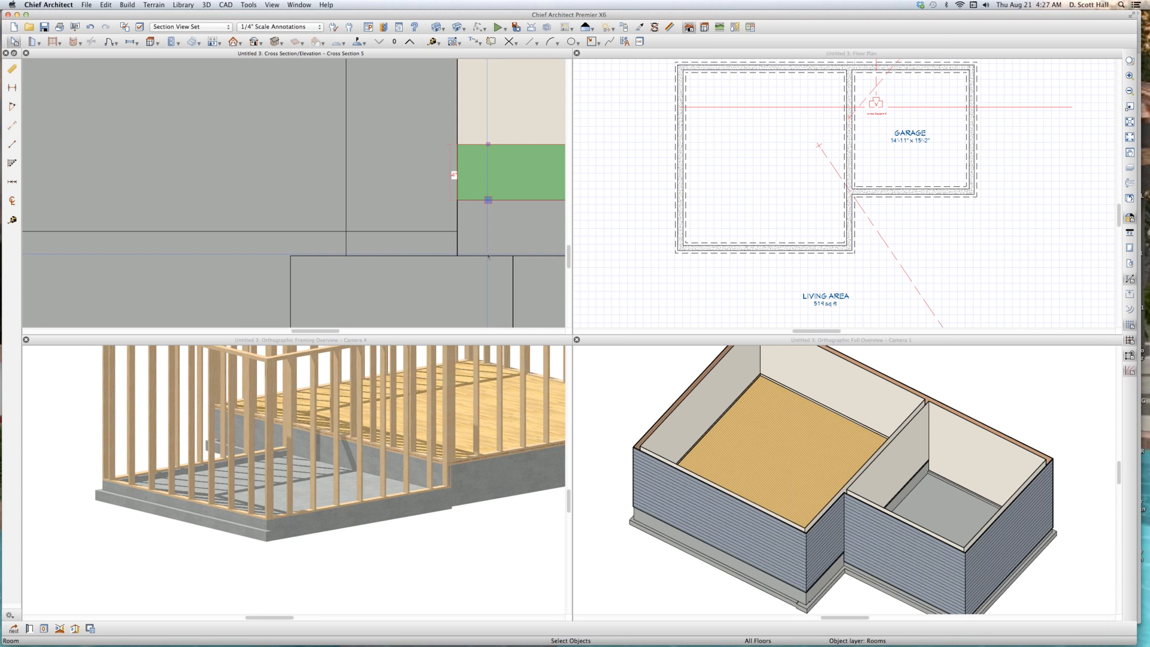
{"action": "key", "text": "m"}
{"action": "left_click_drag", "start_coordinate": [490, 252], "coordinate": [484, 227]}
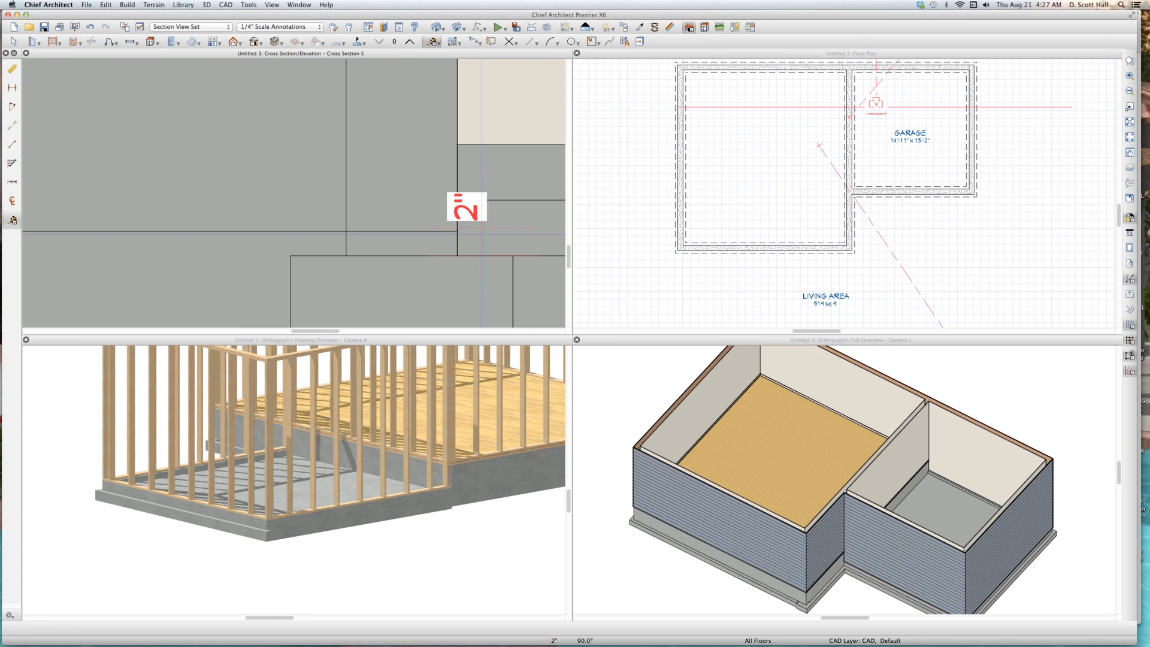
{"action": "scroll", "coordinate": [422, 265], "scroll_direction": "down", "scroll_amount": 5}
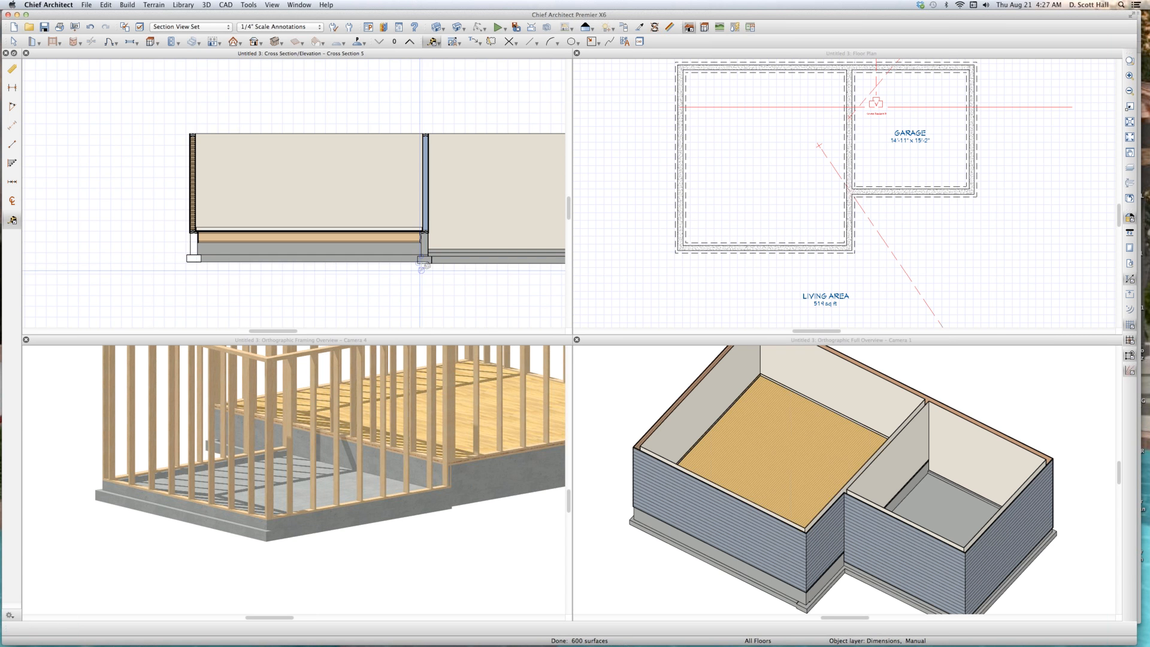
{"action": "scroll", "coordinate": [422, 265], "scroll_direction": "up", "scroll_amount": 5}
{"action": "left_click_drag", "start_coordinate": [424, 259], "coordinate": [424, 229]}
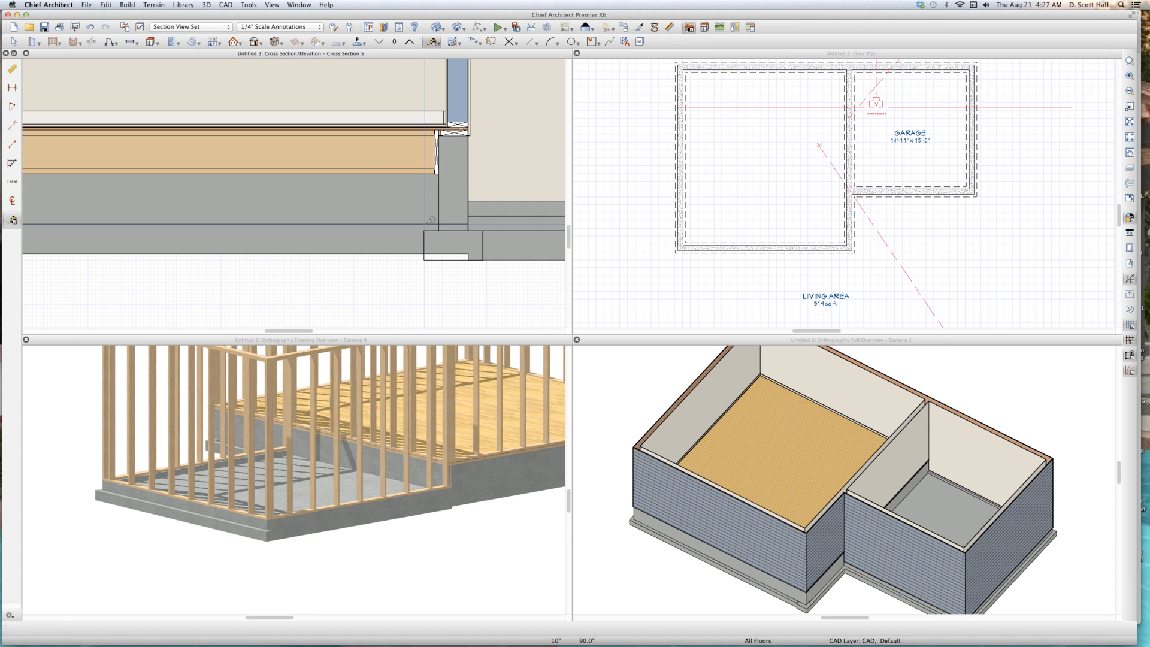
Set the stem wall height of the foundation room under the garage to 6 inches.
{"action": "left_click", "coordinate": [929, 168]}
{"action": "double_click", "coordinate": [929, 168]}
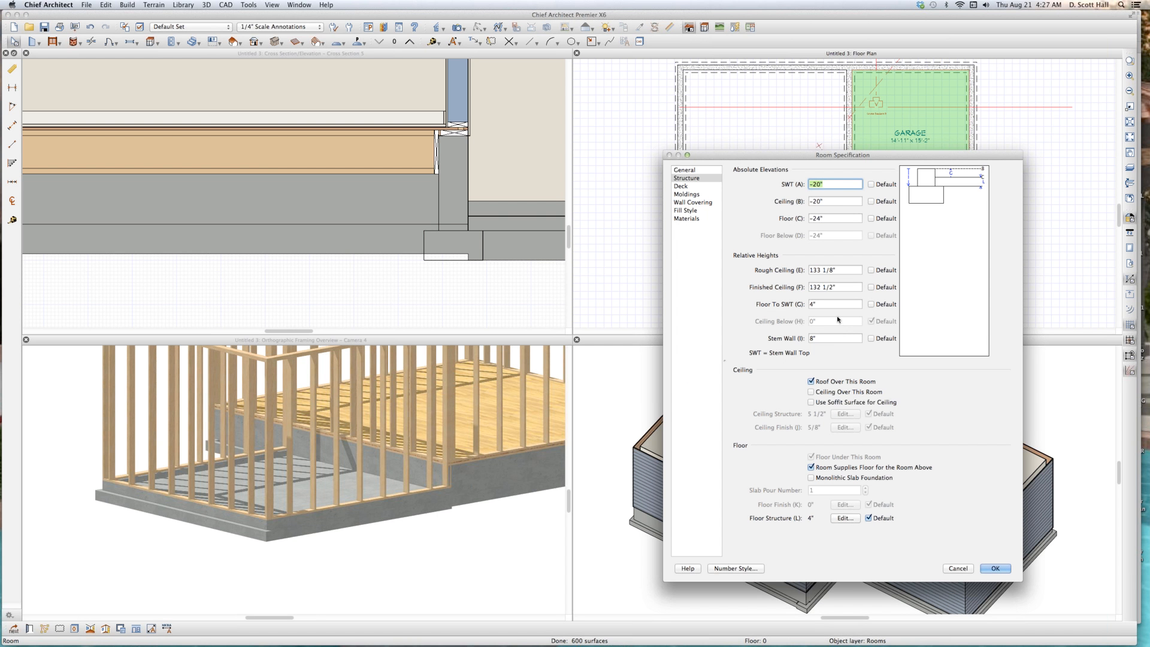
{"action": "left_click", "coordinate": [831, 339]}
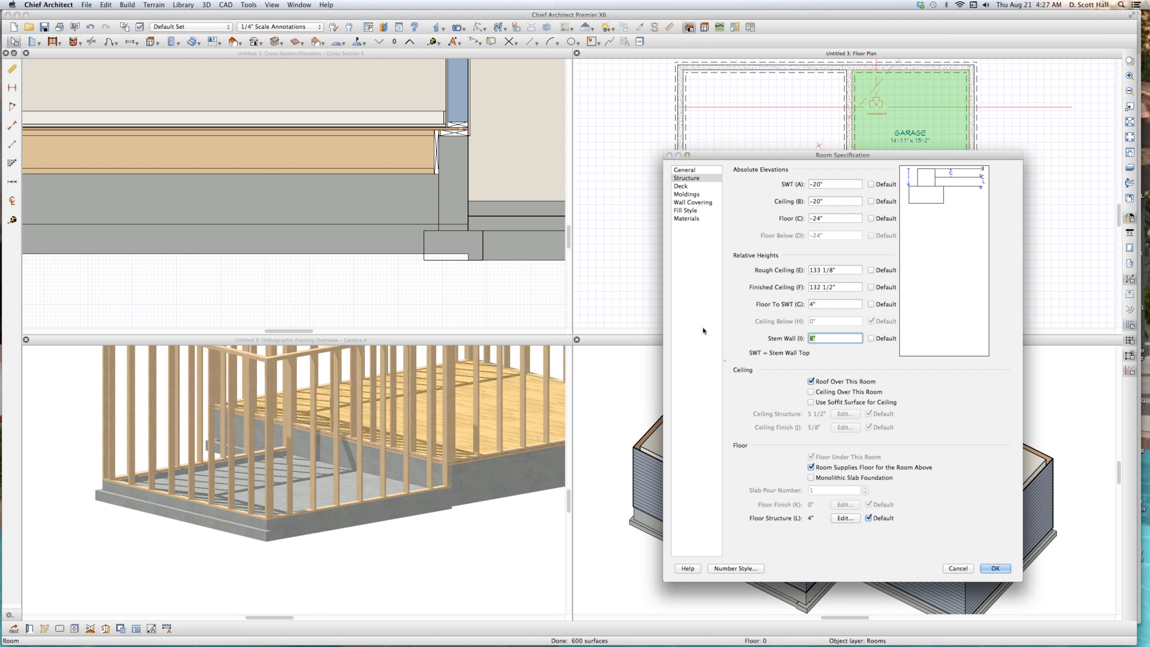
{"action": "type", "text": "6"}
{"action": "left_click", "coordinate": [996, 568]}
Examine how the bedroom and garage footings line up at the shared wall in the cross section.
{"action": "left_click", "coordinate": [426, 234]}
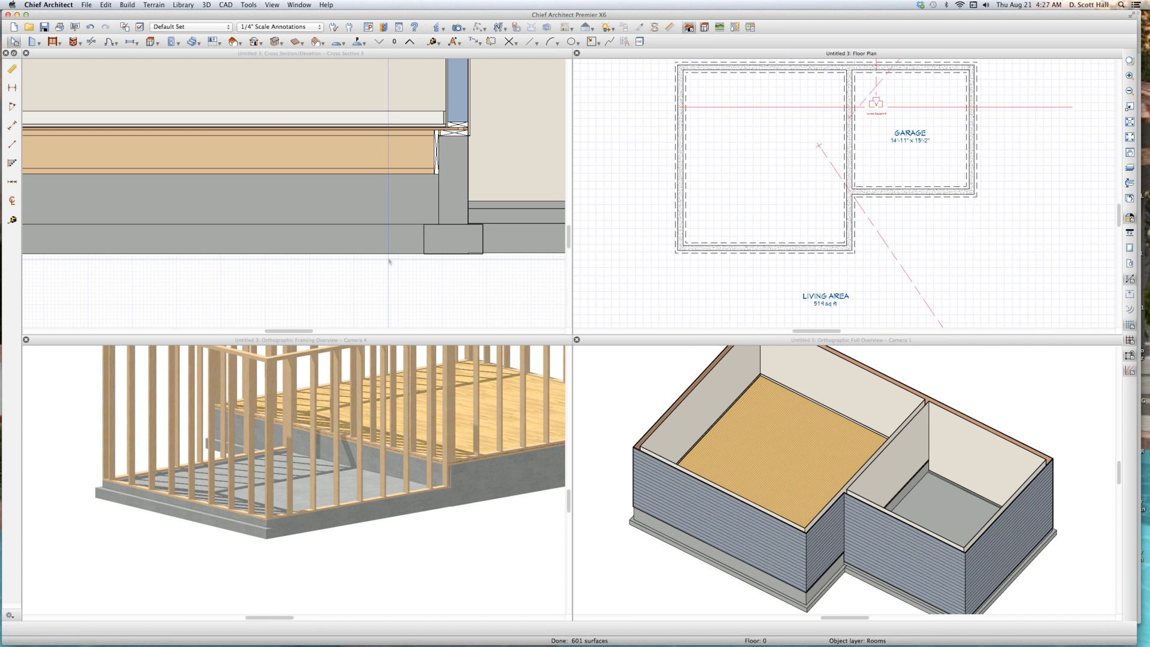
{"action": "scroll", "coordinate": [425, 234], "scroll_direction": "up", "scroll_amount": 4}
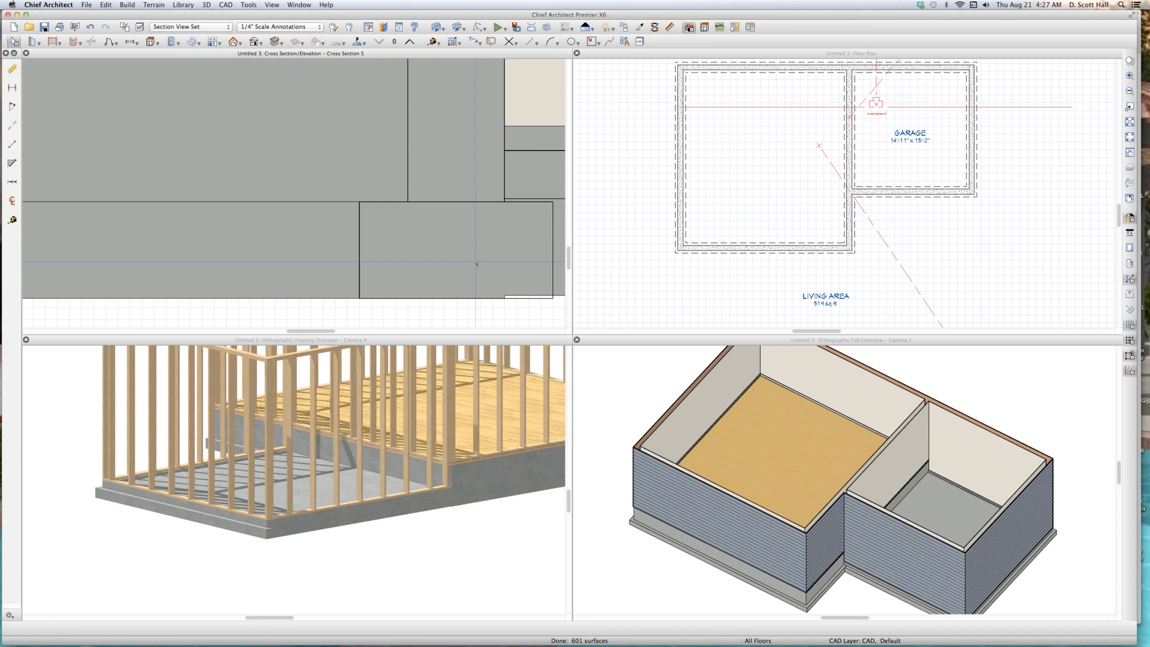
{"action": "scroll", "coordinate": [477, 263], "scroll_direction": "down", "scroll_amount": 5}
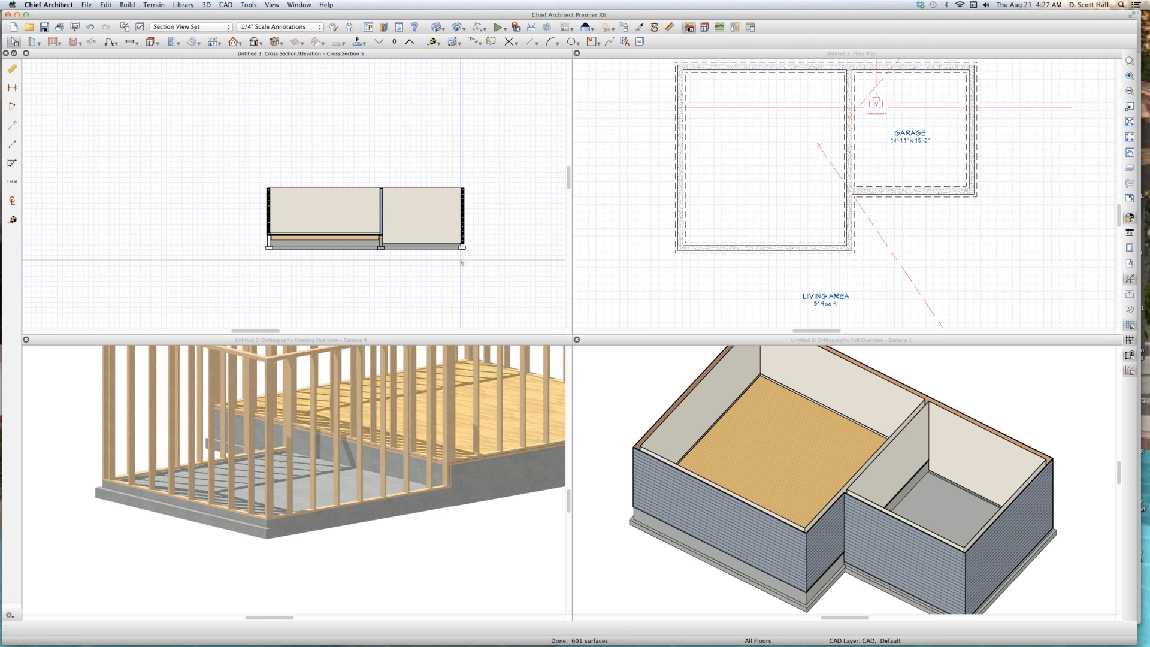
{"action": "scroll", "coordinate": [472, 259], "scroll_direction": "up", "scroll_amount": 4}
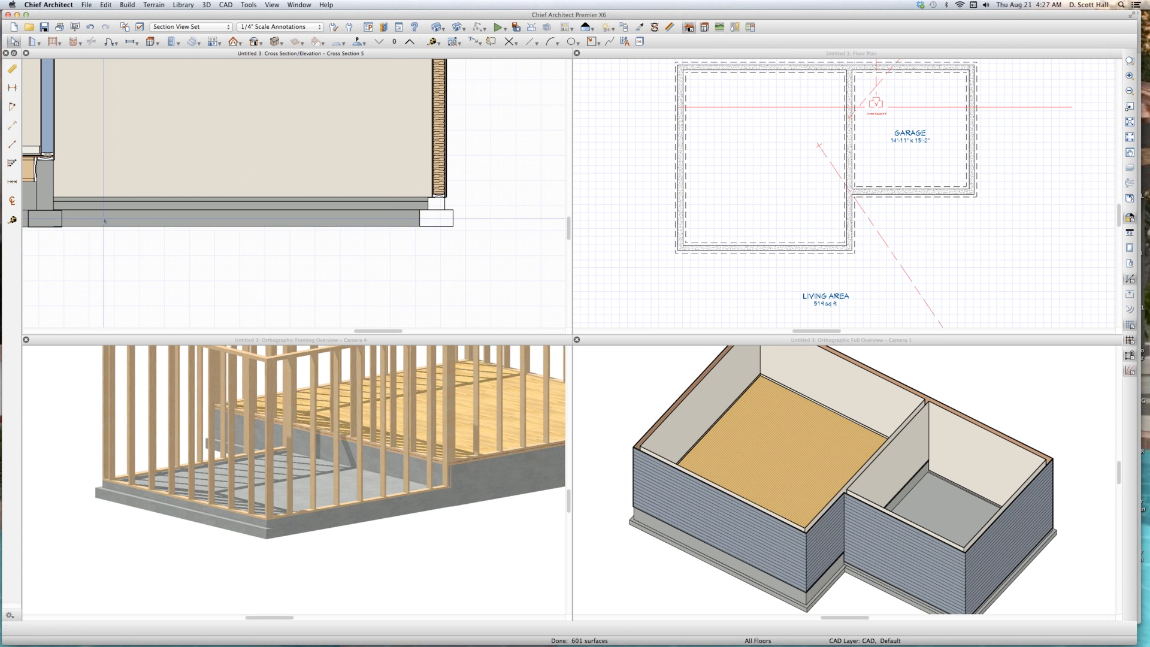
{"action": "scroll", "coordinate": [62, 219], "scroll_direction": "up", "scroll_amount": 5}
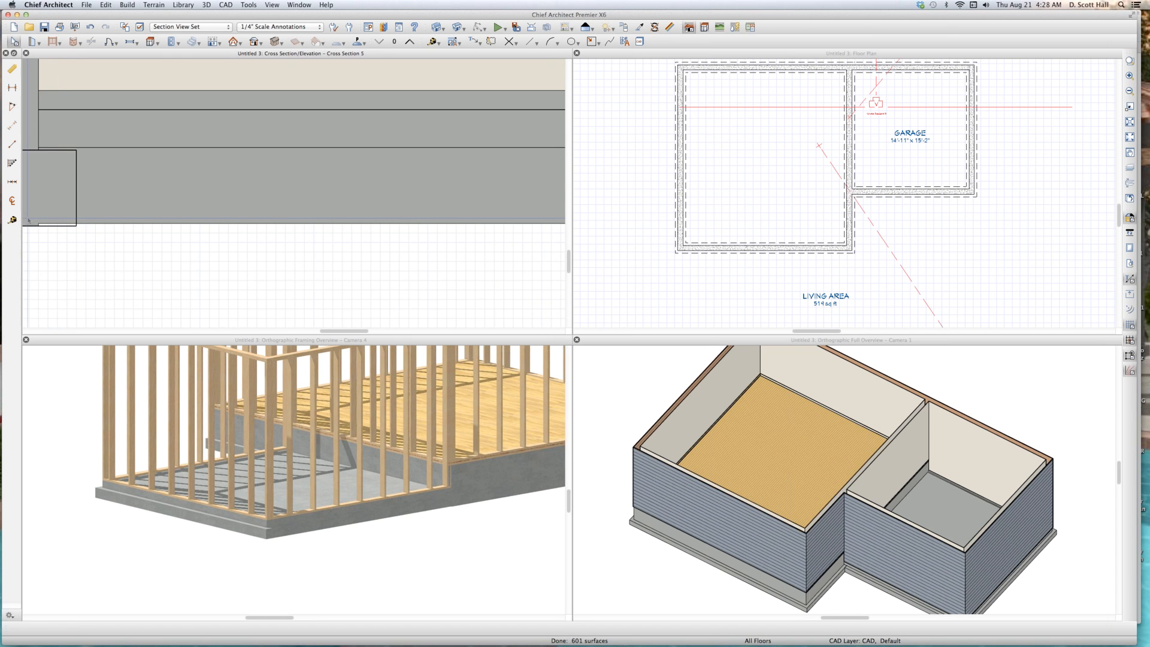
{"action": "scroll", "coordinate": [30, 223], "scroll_direction": "up", "scroll_amount": 2}
{"action": "scroll", "coordinate": [30, 224], "scroll_direction": "up", "scroll_amount": 2}
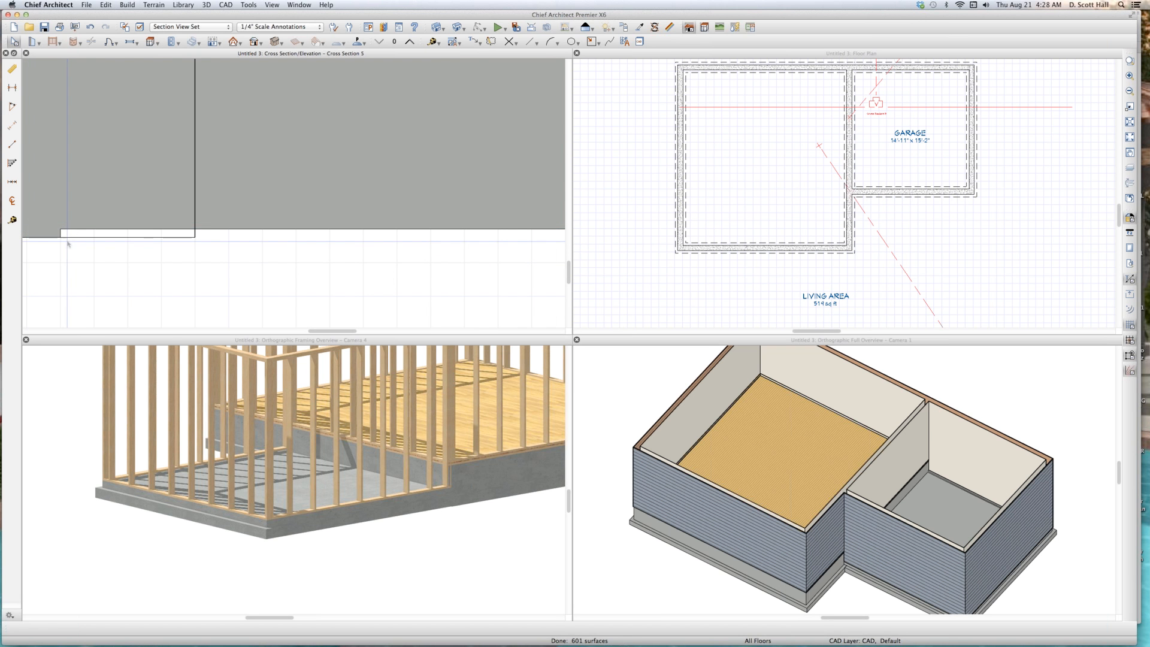
{"action": "scroll", "coordinate": [354, 217], "scroll_direction": "down", "scroll_amount": 3}
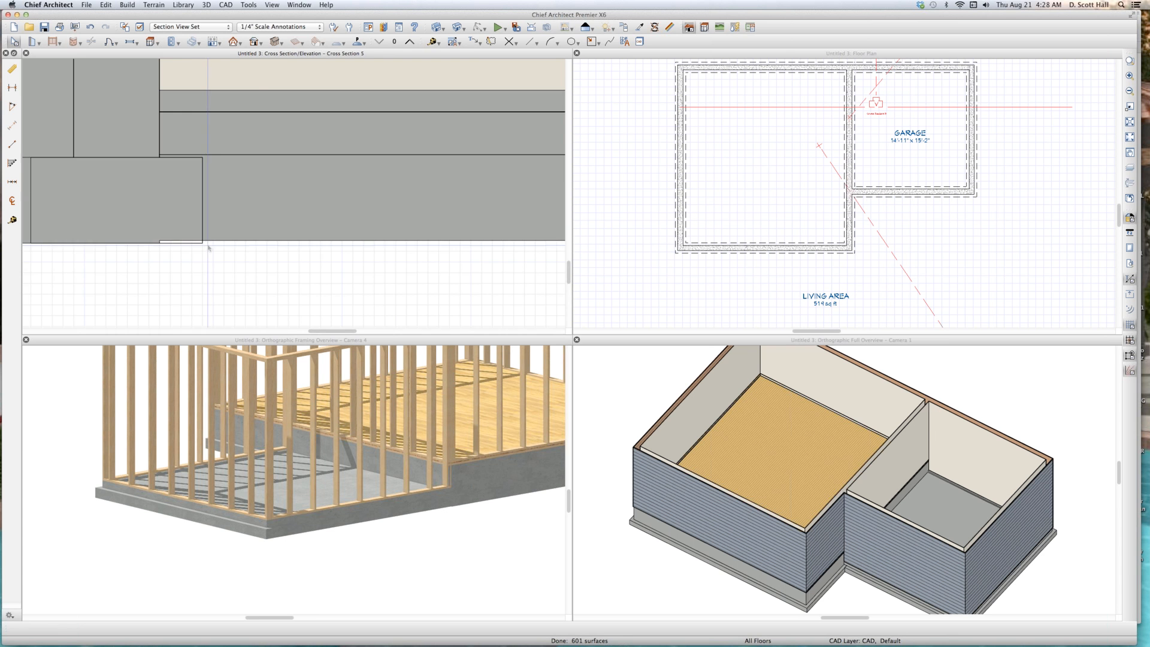
{"action": "scroll", "coordinate": [353, 217], "scroll_direction": "down", "scroll_amount": 2}
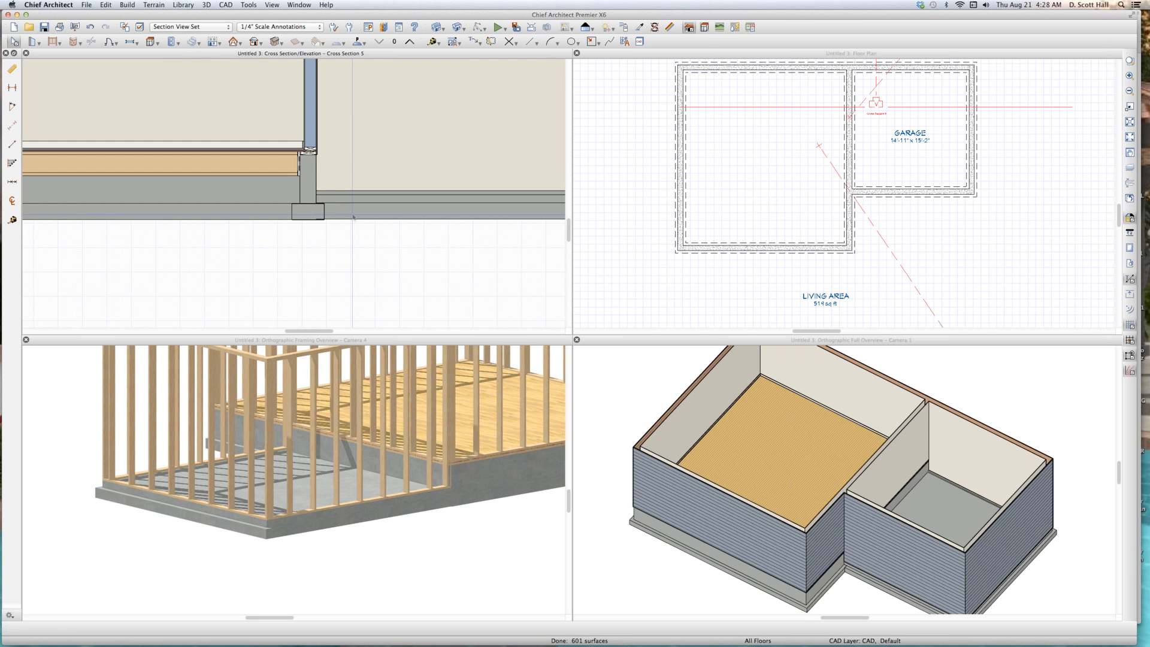
{"action": "scroll", "coordinate": [332, 217], "scroll_direction": "down", "scroll_amount": 1}
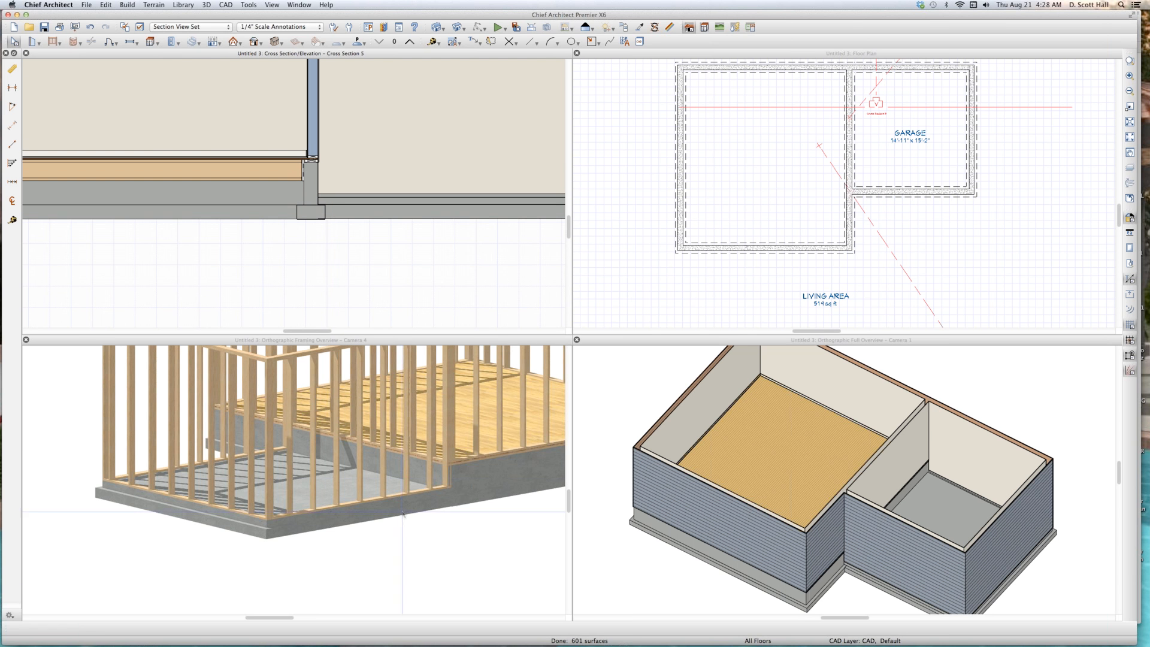
Close the framing overview, full overview and cross section views, leaving only the floor plan open.
{"action": "left_click", "coordinate": [310, 506]}
{"action": "left_click", "coordinate": [311, 506]}
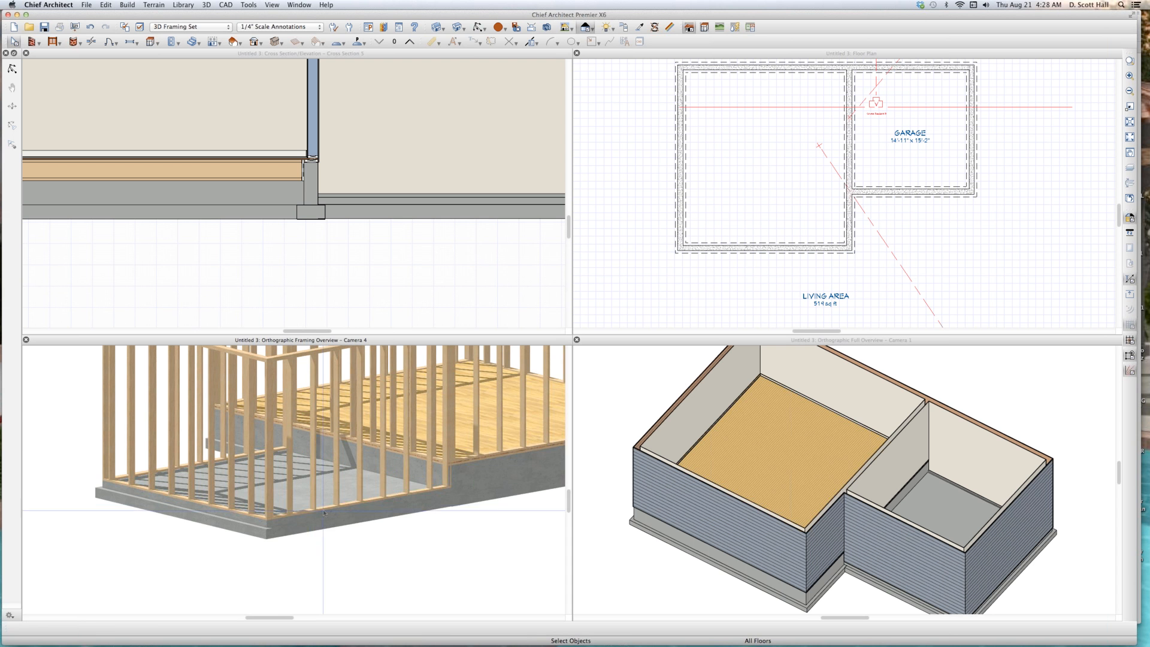
{"action": "left_click", "coordinate": [322, 505]}
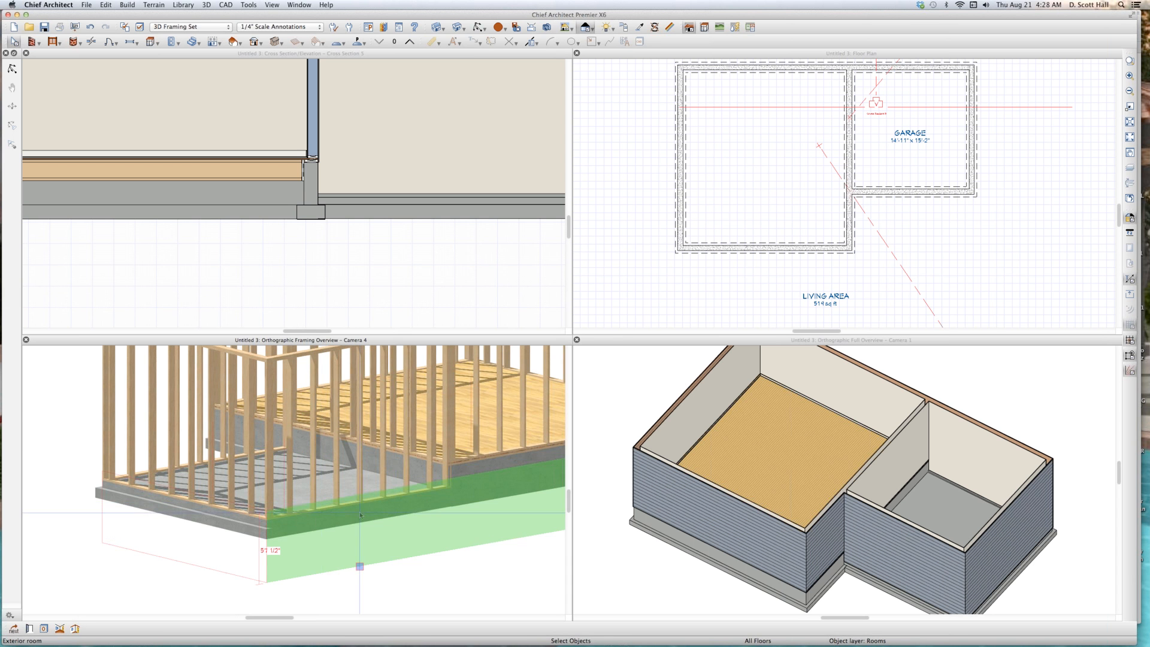
{"action": "key", "text": "super+w"}
{"action": "key", "text": "super+w"}
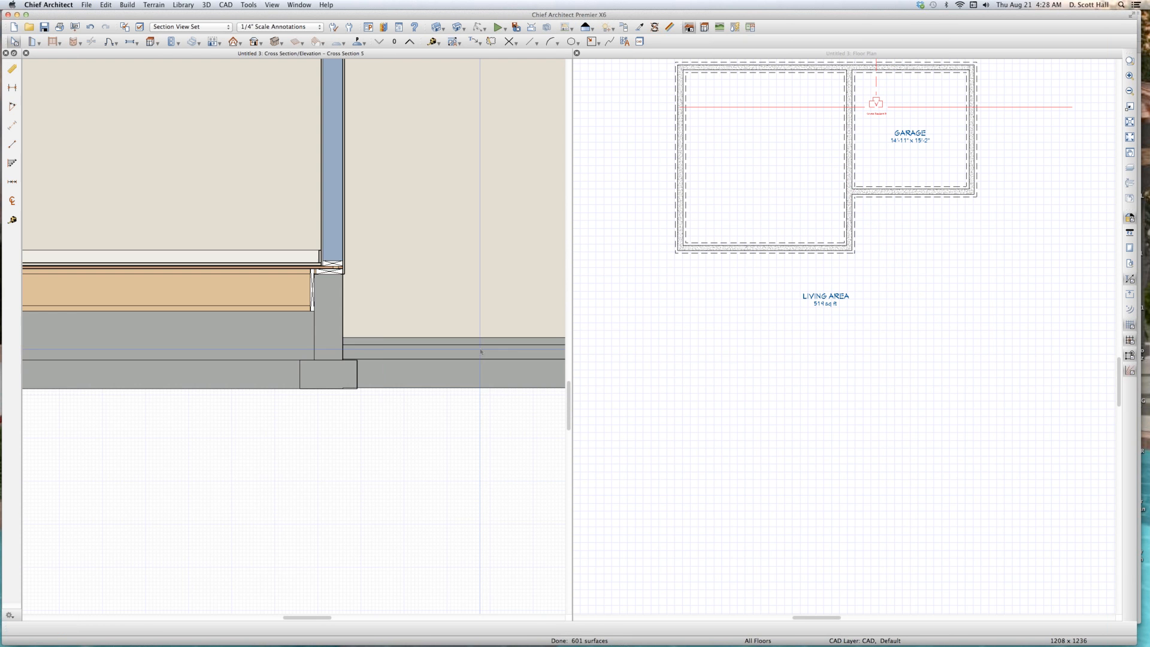
{"action": "key", "text": "super+w"}
{"action": "left_click", "coordinate": [598, 340]}
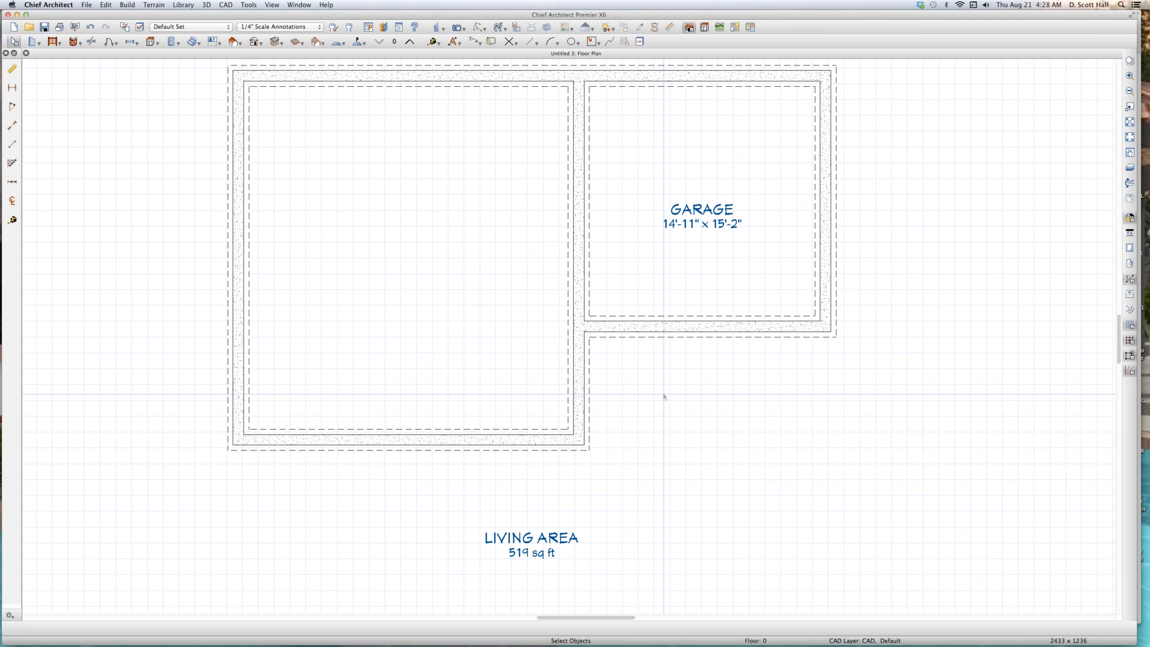
View the foundation in a 3D floor overview, orbit around its footings and stem walls, and close the view.
{"action": "key", "text": "o"}
{"action": "left_click_drag", "start_coordinate": [609, 374], "coordinate": [626, 350]}
{"action": "key", "text": "space"}
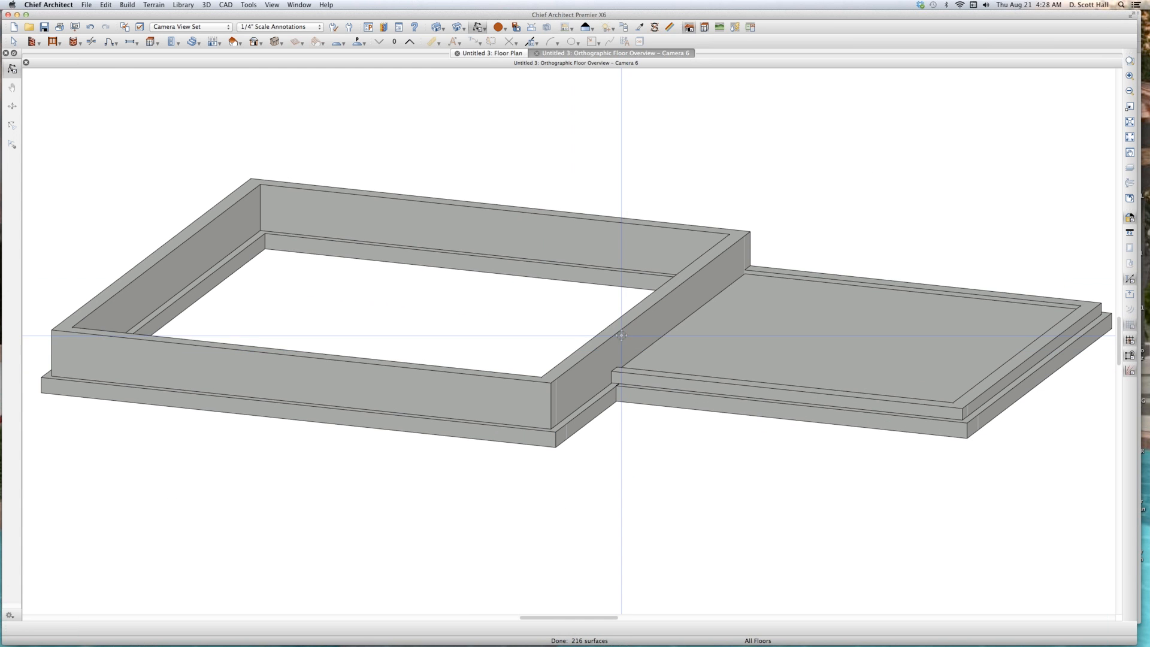
{"action": "key", "text": "super+w"}
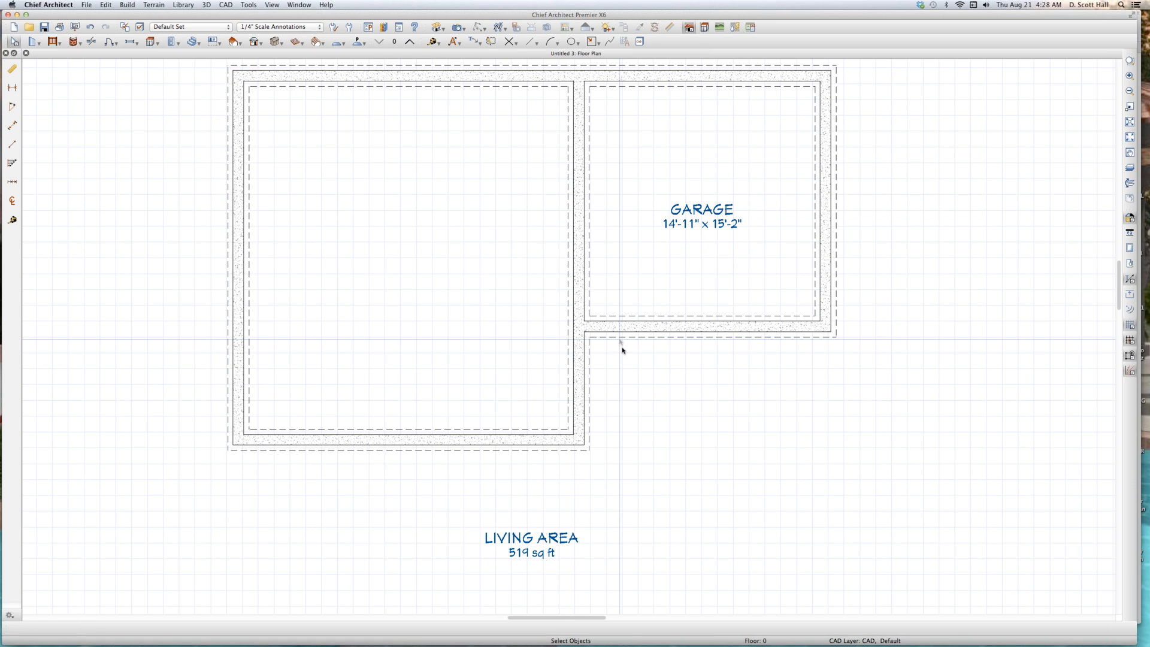
Create an orthographic framing overview of the building and tile it beside the floor plan.
{"action": "key", "text": "f"}
{"action": "mouse_move", "coordinate": [606, 416]}
{"action": "left_mouse_down"}
{"action": "mouse_move", "coordinate": [601, 444]}
{"action": "mouse_move", "coordinate": [614, 438]}
{"action": "mouse_move", "coordinate": [597, 436]}
{"action": "left_mouse_up"}
{"action": "key", "text": "shift+F4"}
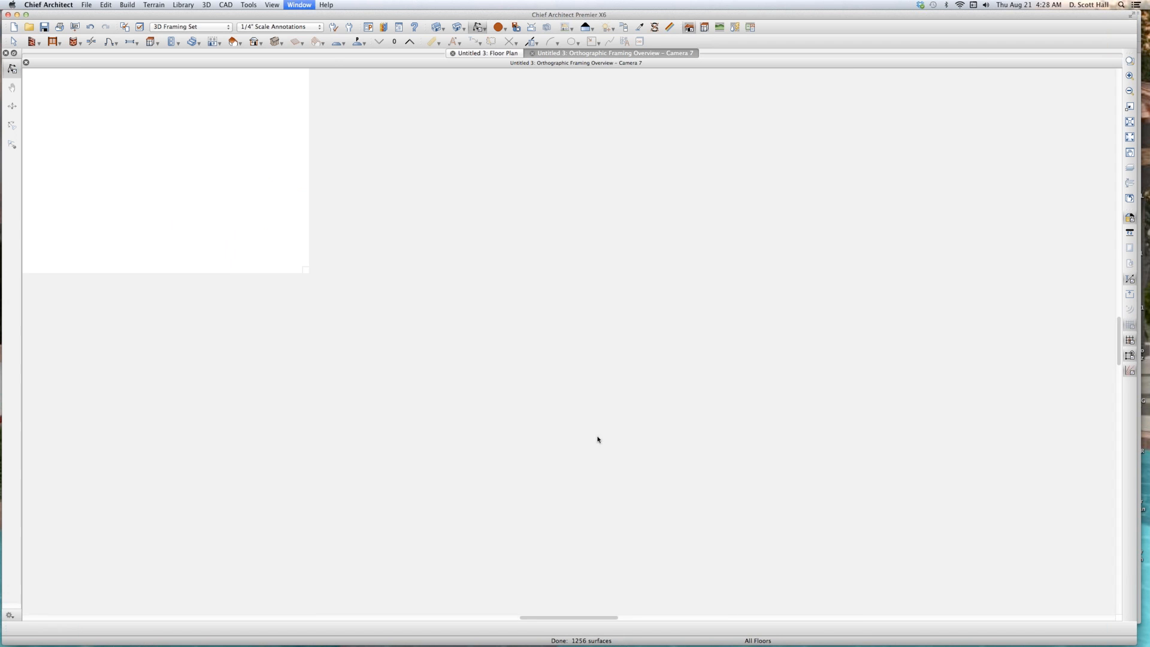
{"action": "left_click", "coordinate": [783, 401]}
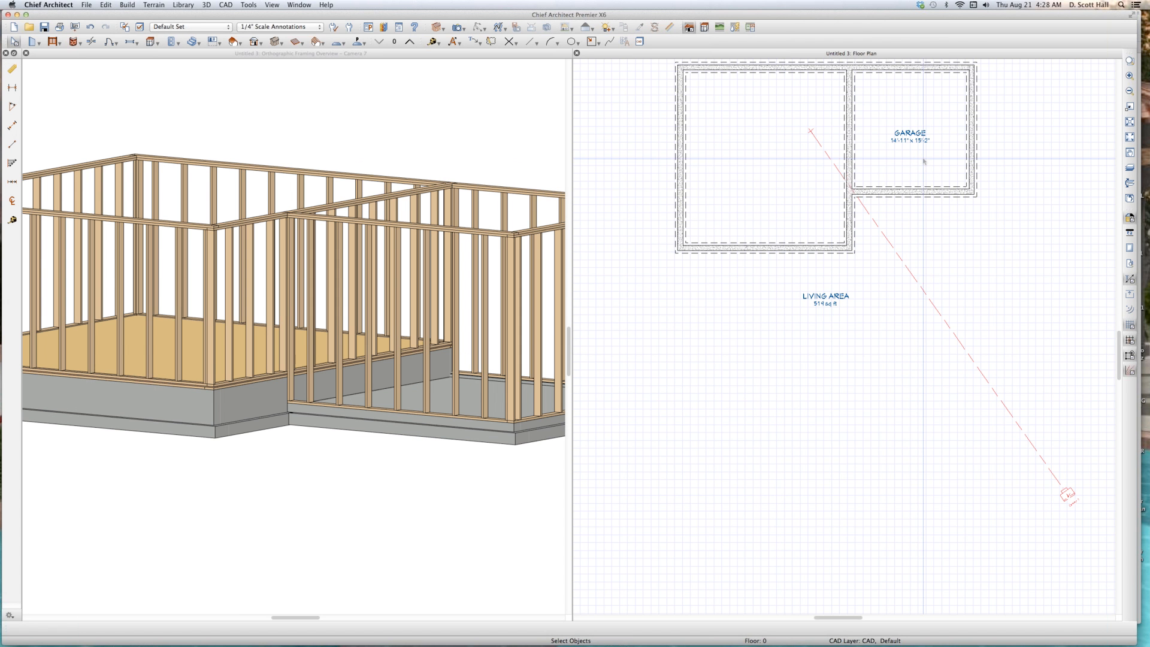
Go up to floor 1 and try to change the garage room's stem wall top elevation.
{"action": "key", "text": "Page_Up"}
{"action": "left_click", "coordinate": [916, 100]}
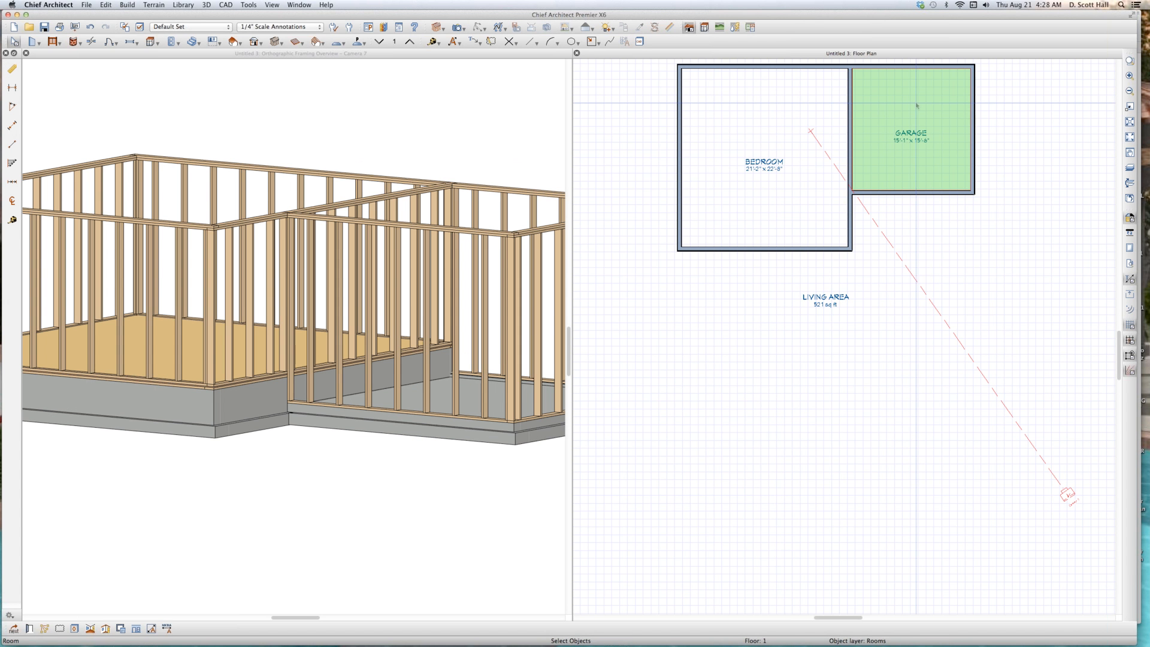
{"action": "double_click", "coordinate": [918, 122]}
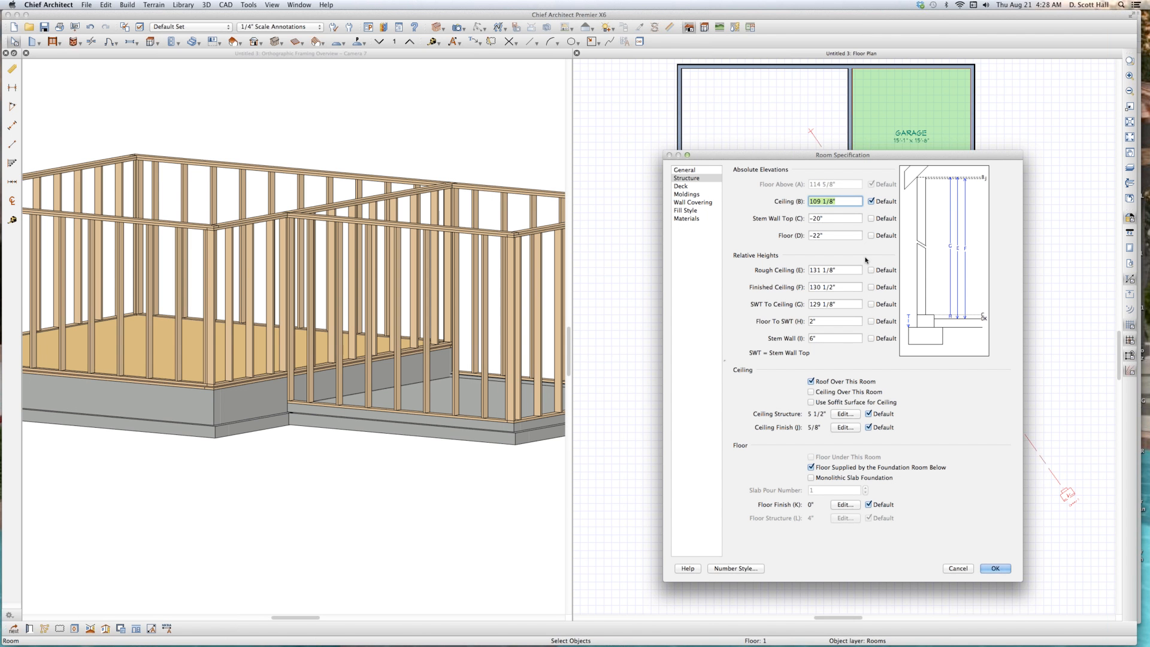
{"action": "left_click", "coordinate": [825, 219]}
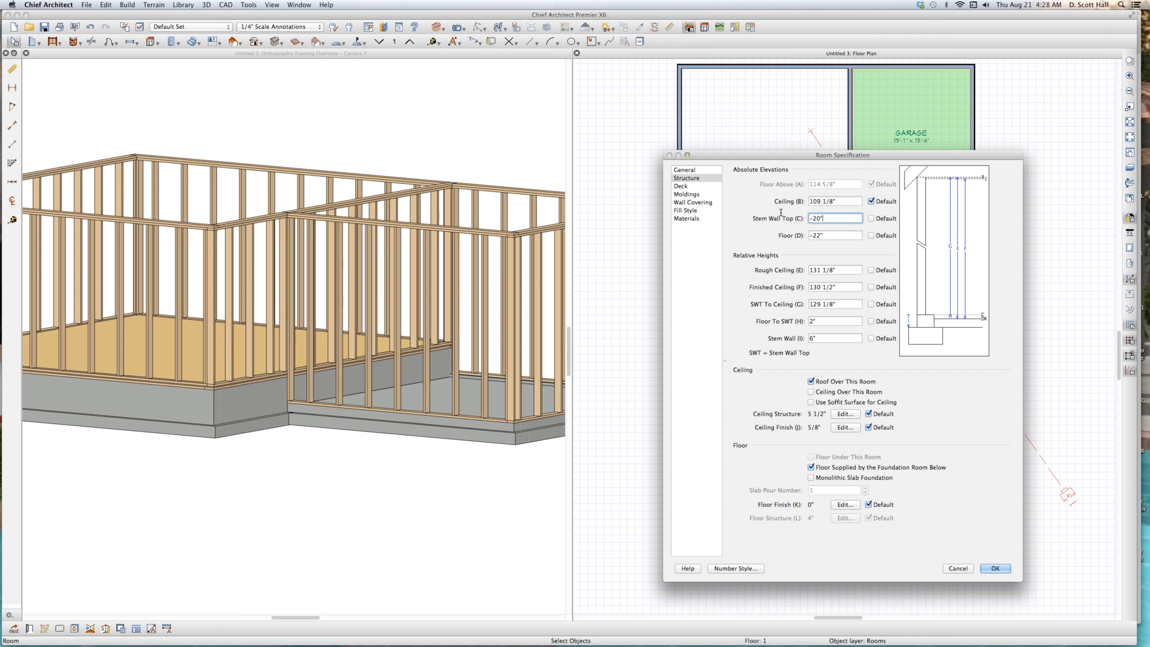
{"action": "type", "text": "616"}
{"action": "key", "text": "Return"}
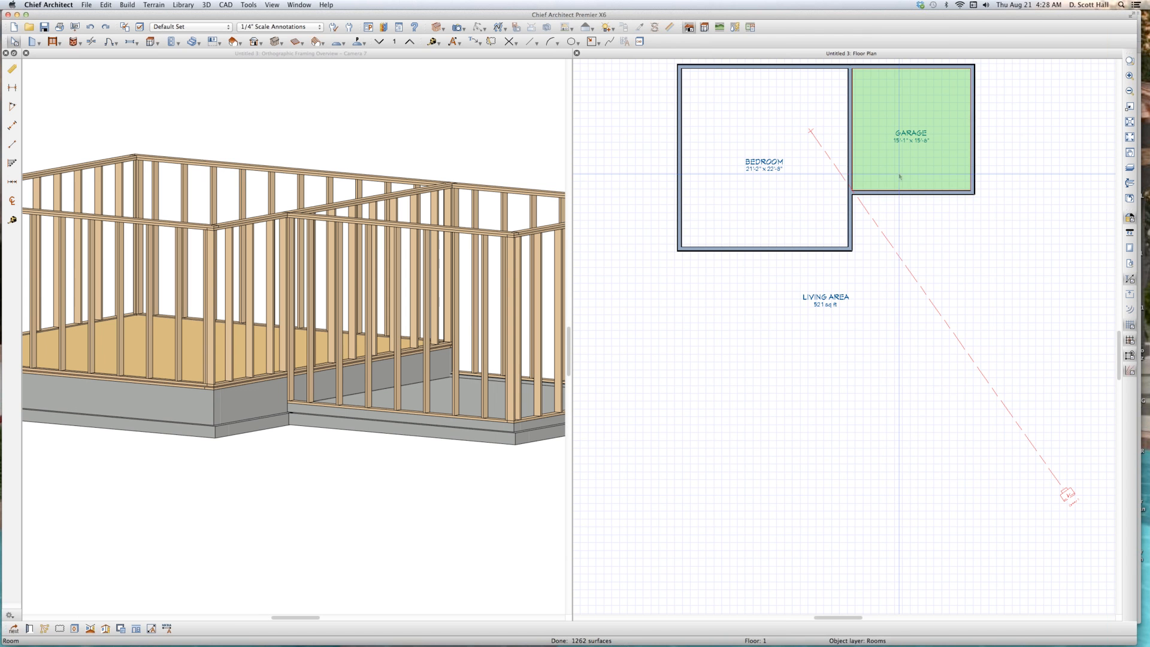
Set the garage room's stem wall top elevation to -16 inches.
{"action": "double_click", "coordinate": [899, 176]}
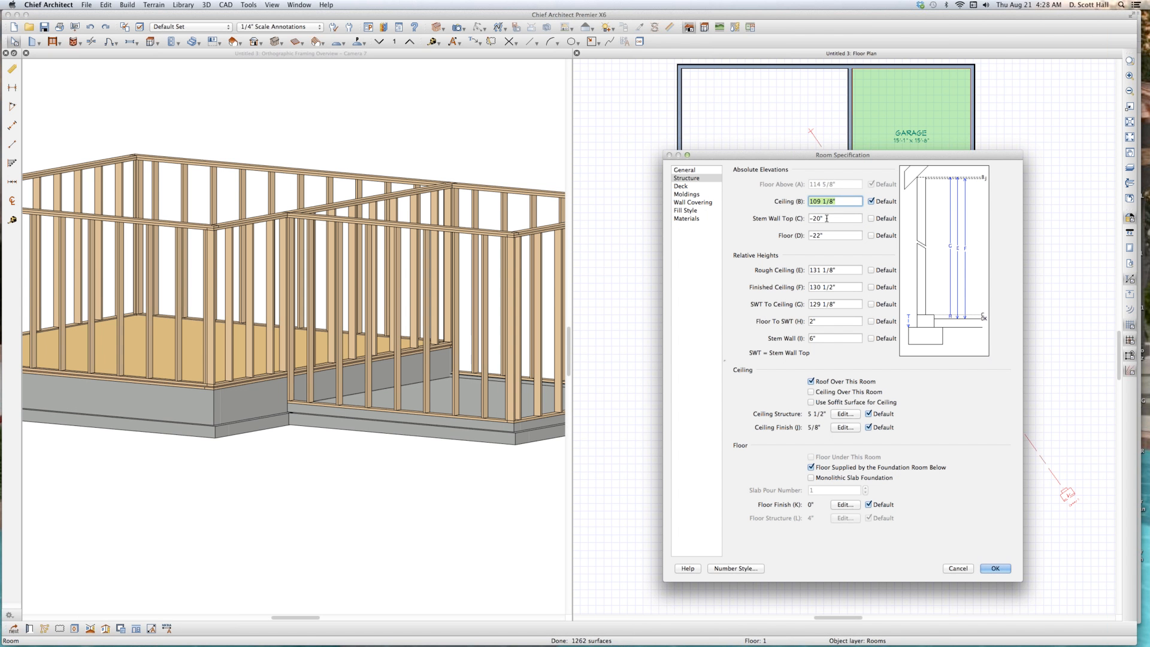
{"action": "key", "text": "Tab"}
{"action": "type", "text": "-"}
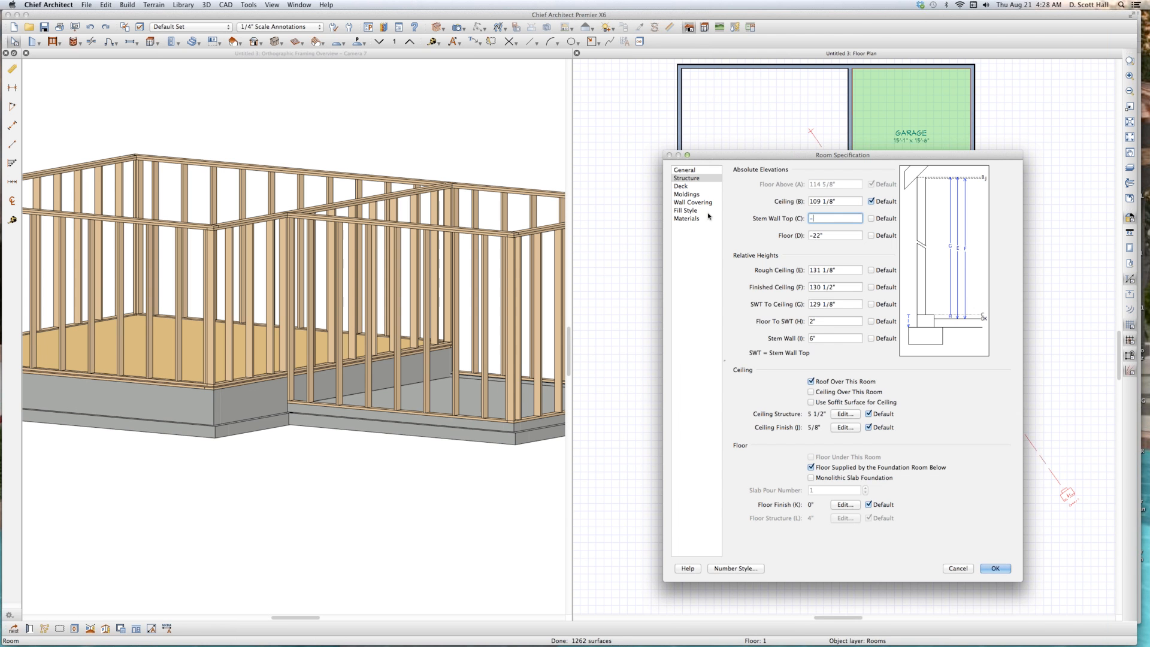
{"action": "type", "text": "16"}
{"action": "key", "text": "Return"}
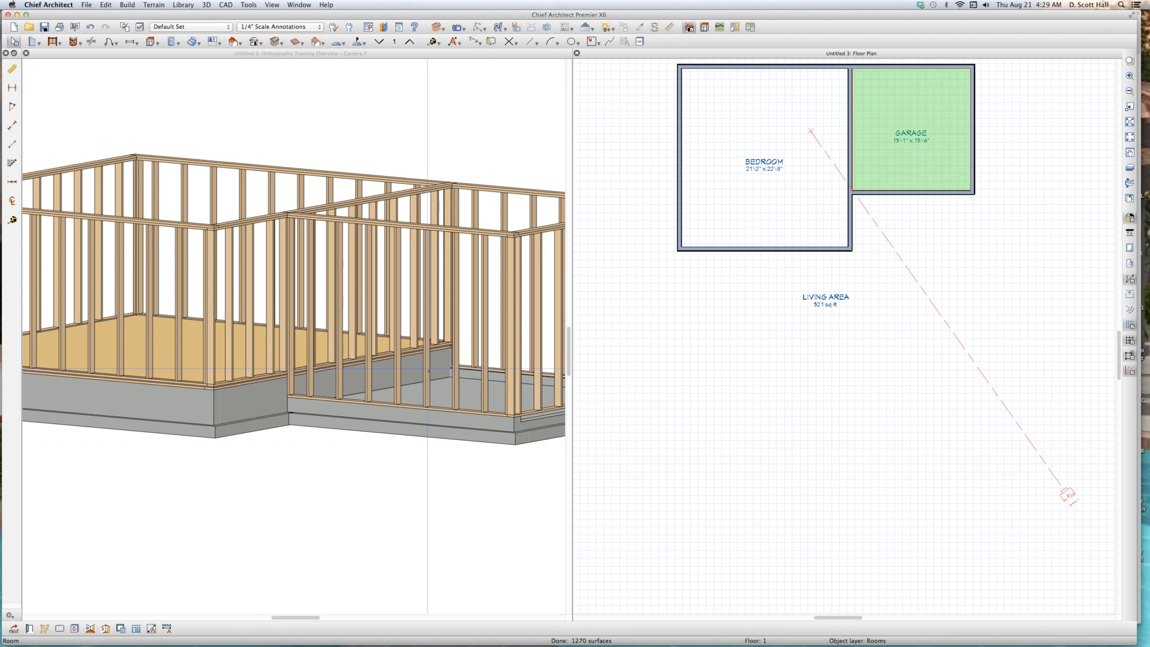
Raise the garage room's stem wall top elevation to 24 inches.
{"action": "double_click", "coordinate": [758, 190]}
{"action": "key", "text": "Tab"}
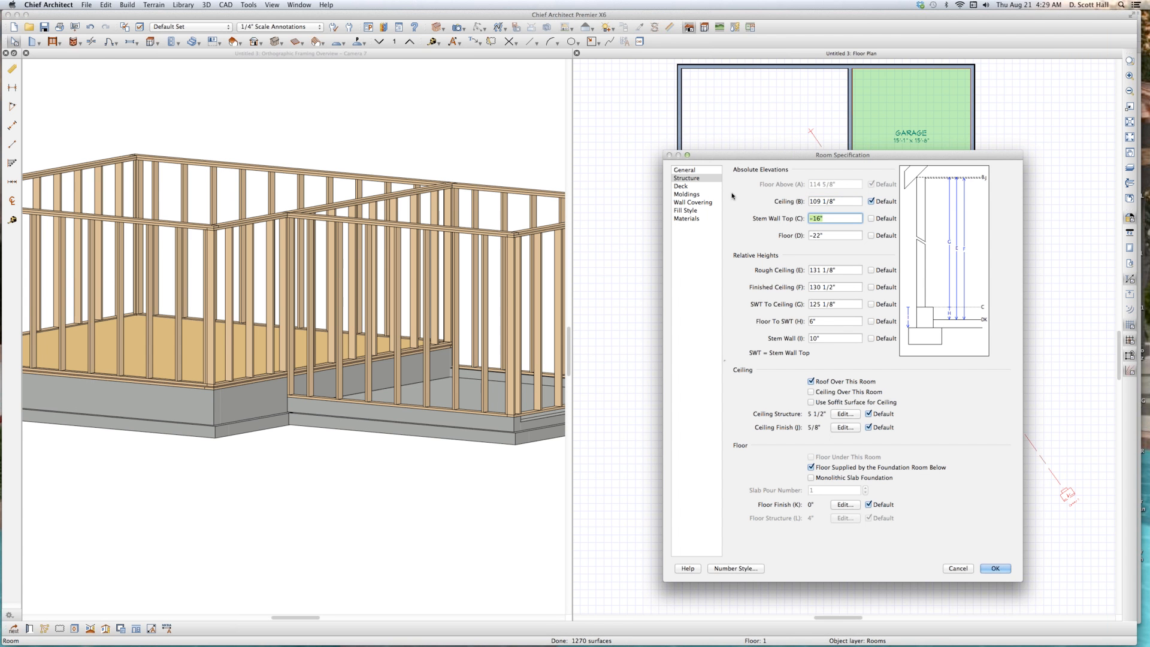
{"action": "type", "text": "24"}
{"action": "key", "text": "Return"}
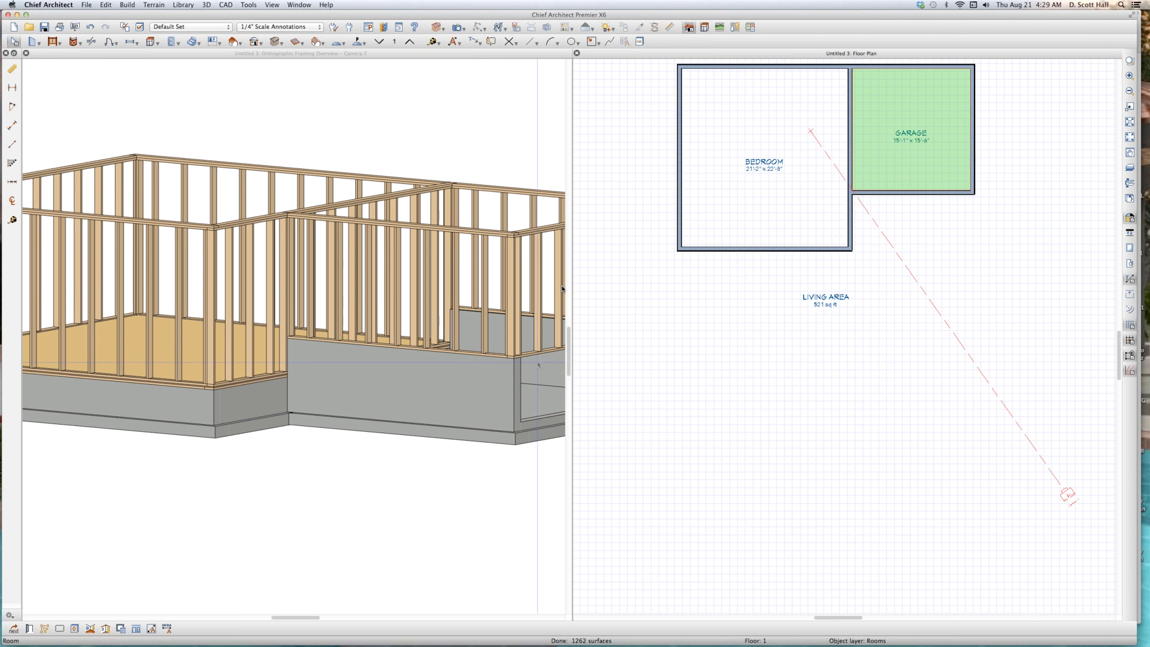
Restore the default wall top height on the garage's outer foundation wall that stayed low, selecting it in the framing overview.
{"action": "left_click", "coordinate": [389, 339]}
{"action": "left_click_drag", "start_coordinate": [388, 338], "coordinate": [302, 355]}
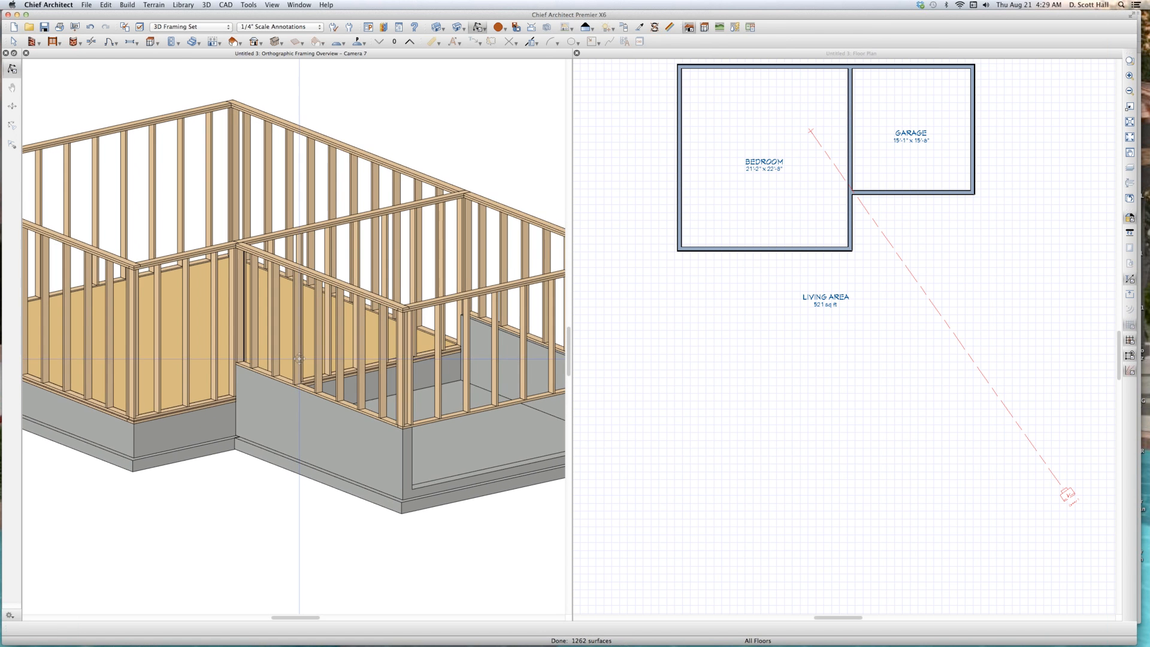
{"action": "scroll", "coordinate": [345, 419], "scroll_direction": "down", "scroll_amount": 3}
{"action": "scroll", "coordinate": [392, 458], "scroll_direction": "up", "scroll_amount": 4}
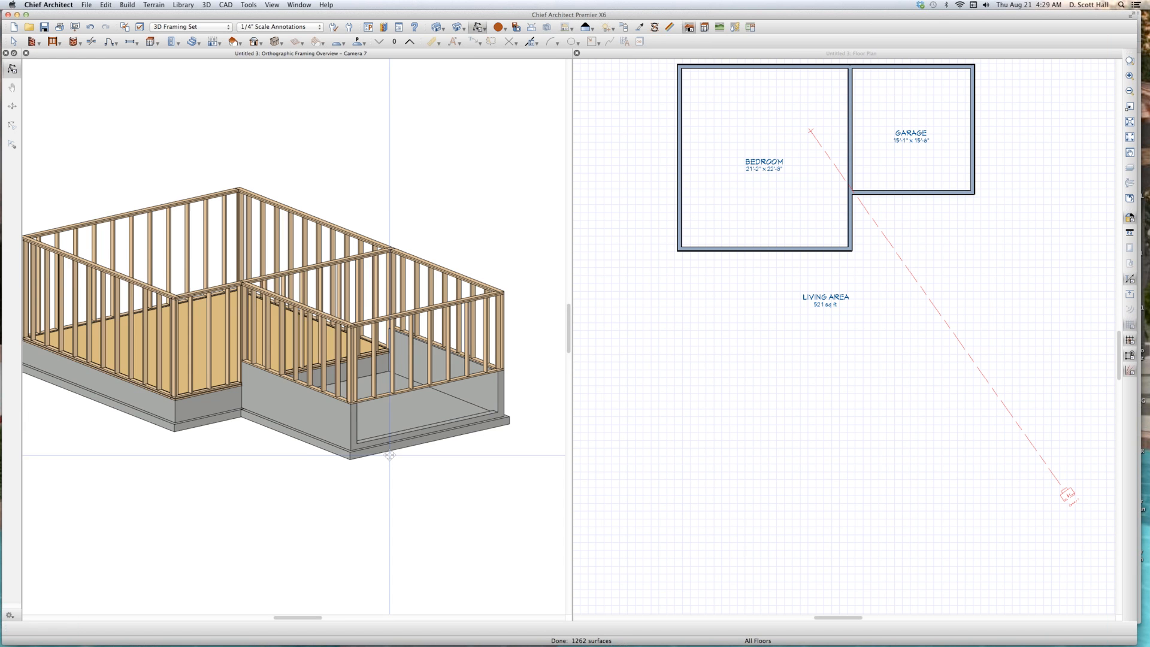
{"action": "left_click", "coordinate": [405, 442]}
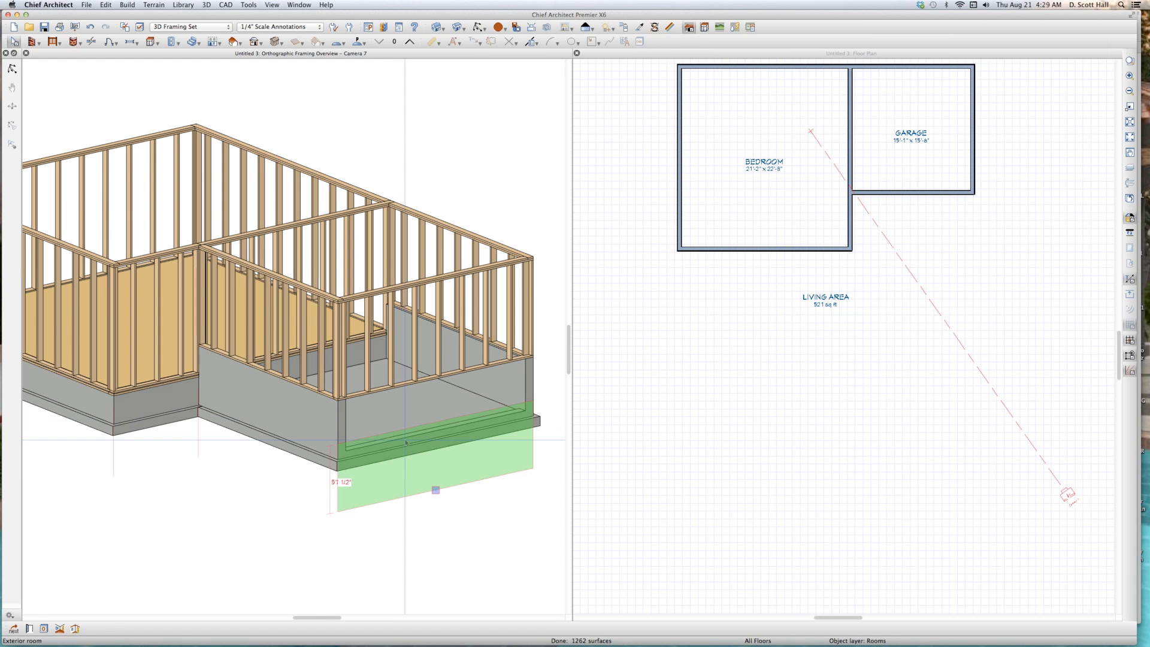
{"action": "left_click", "coordinate": [406, 440]}
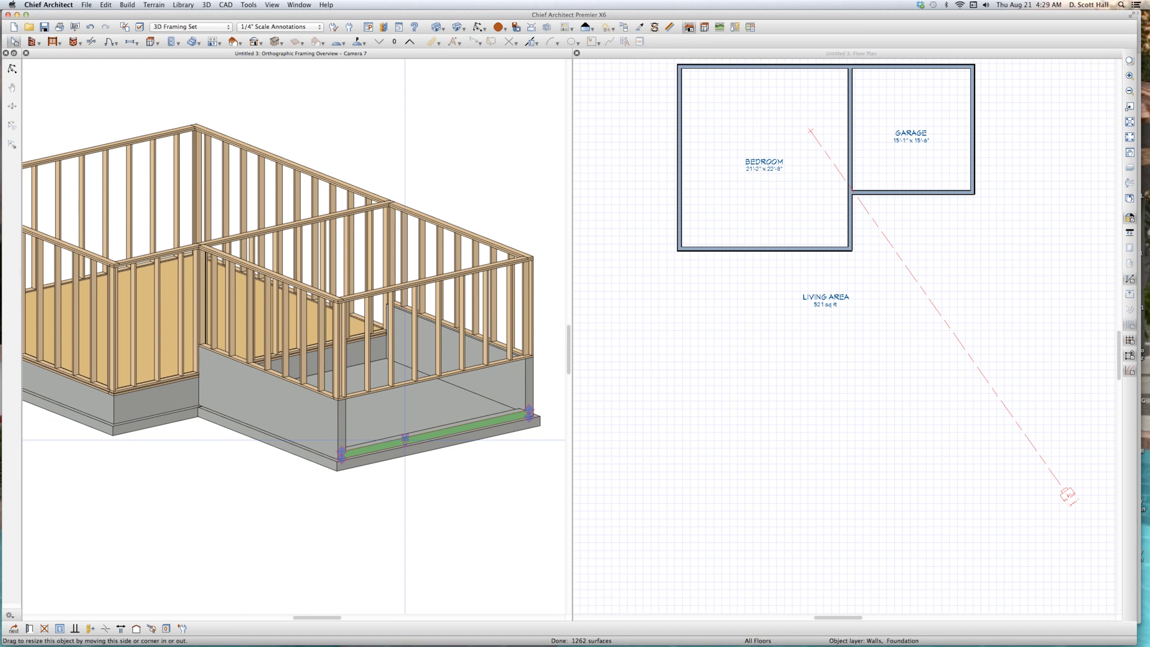
{"action": "double_click", "coordinate": [406, 440]}
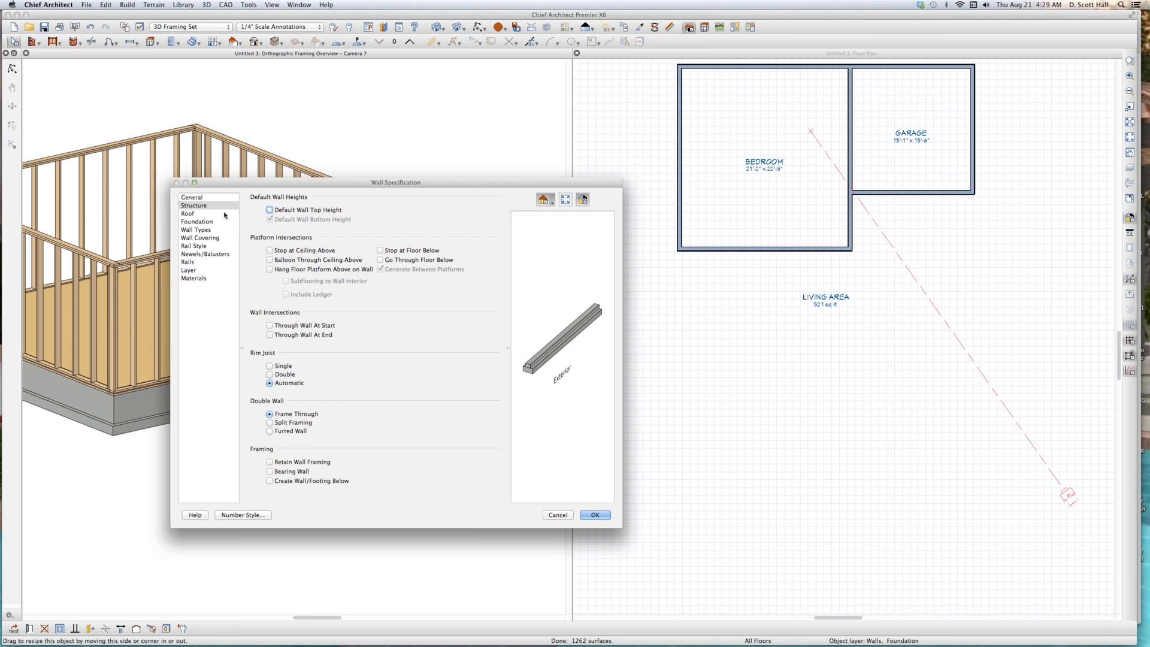
{"action": "left_click", "coordinate": [194, 198]}
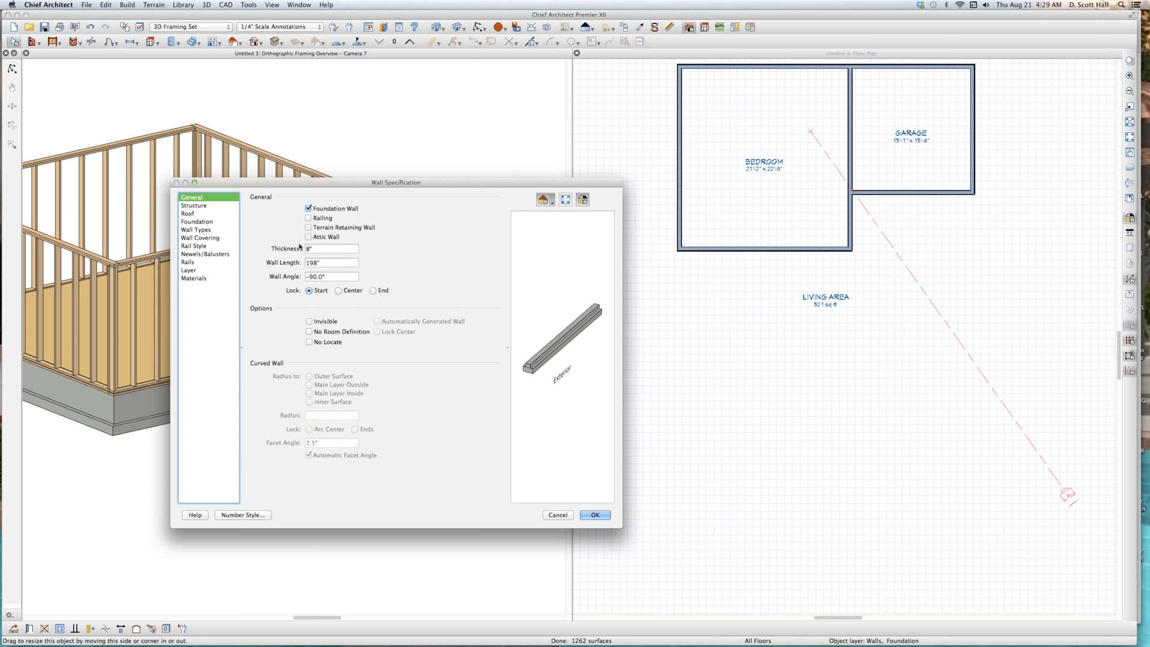
{"action": "left_click", "coordinate": [189, 206]}
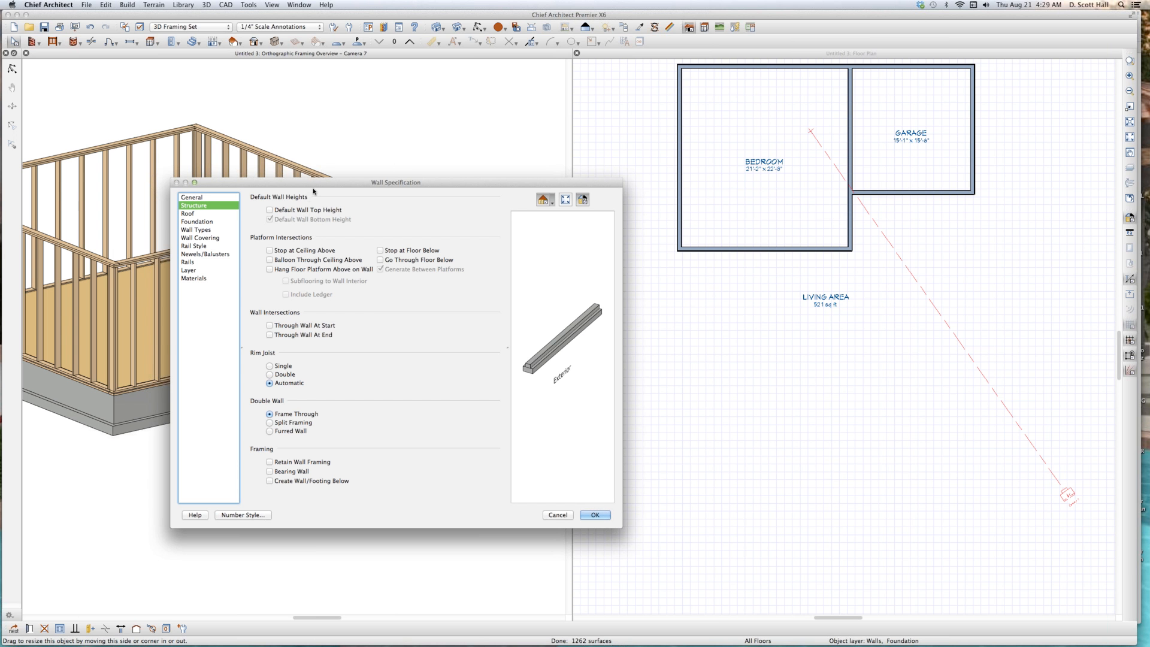
{"action": "left_click_drag", "start_coordinate": [313, 189], "coordinate": [760, 201]}
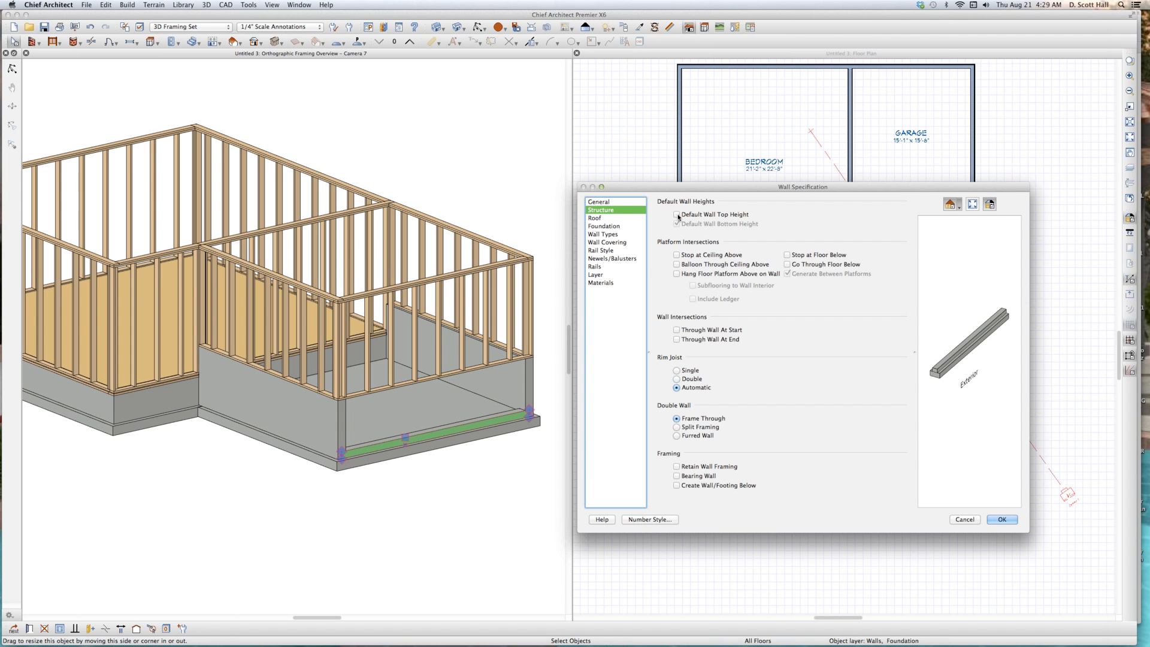
{"action": "key", "text": "Return"}
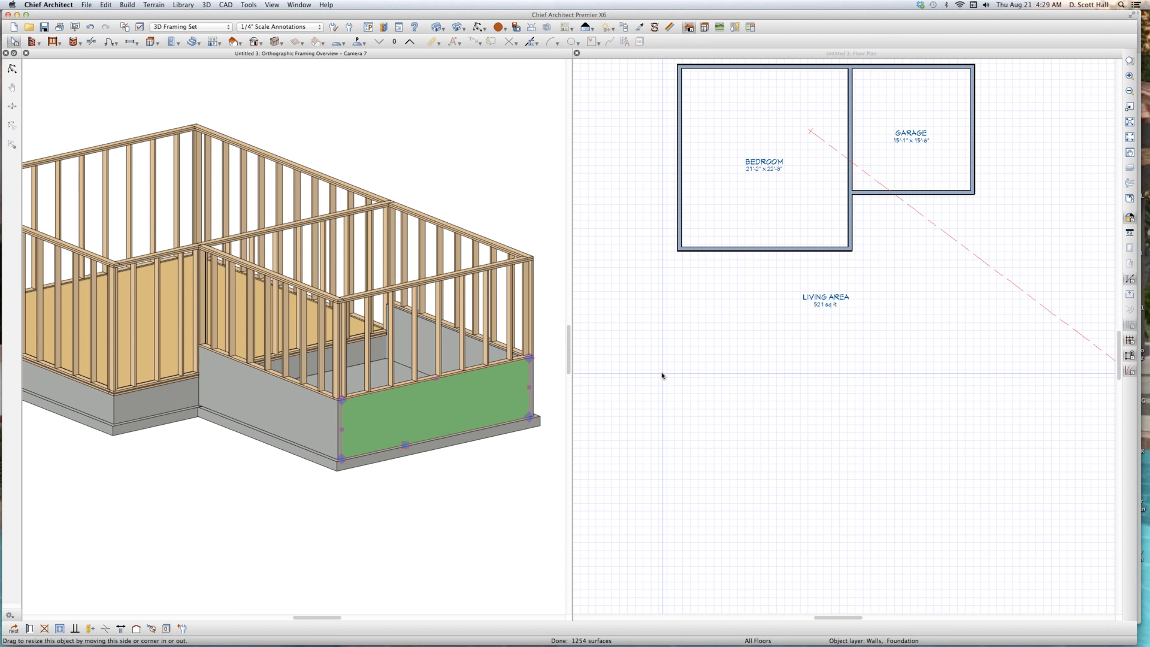
{"action": "left_click", "coordinate": [742, 386]}
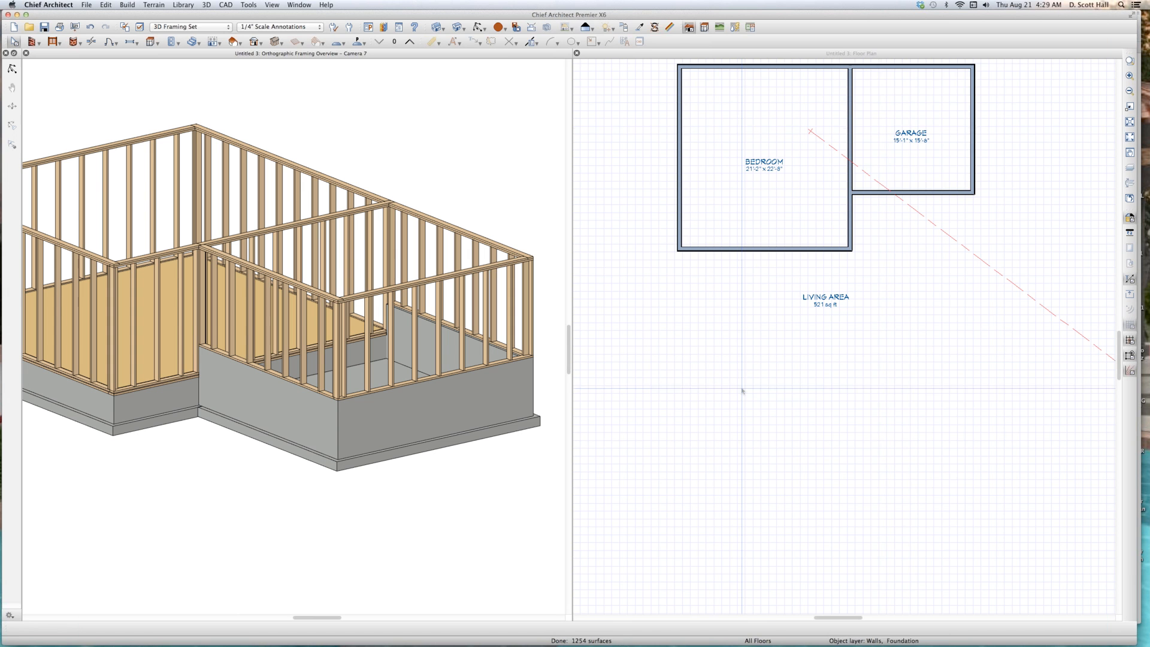
Go down to floor 0 and break the foundation wall shared by bedroom and garage where the garage's front wall meets it.
{"action": "left_click", "coordinate": [889, 131]}
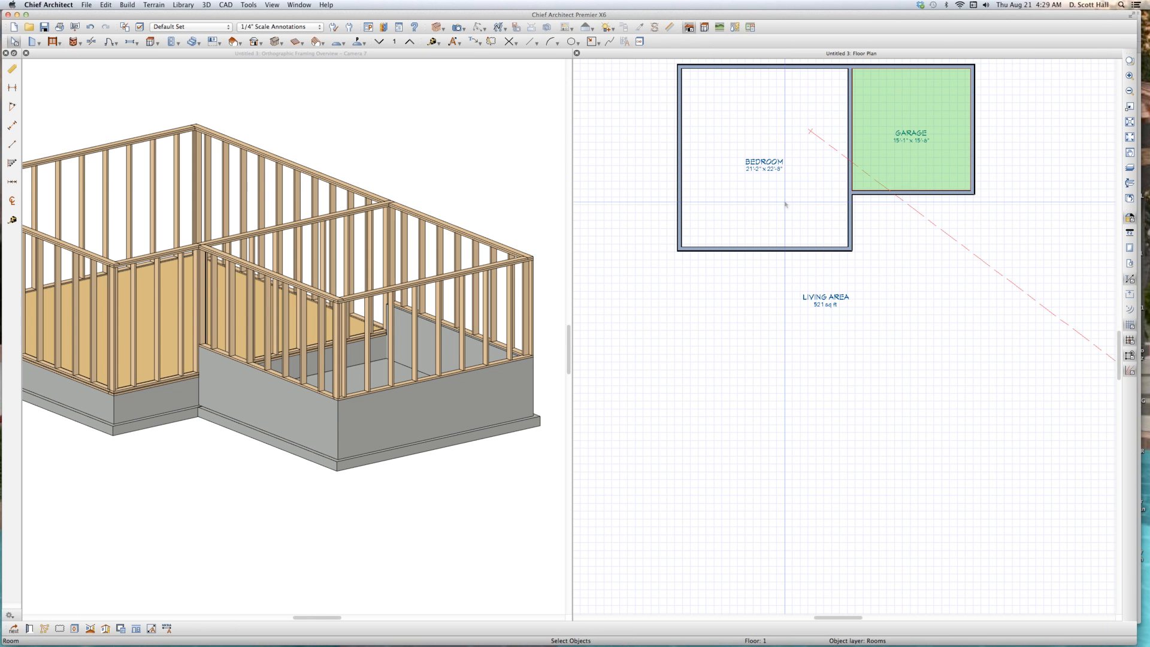
{"action": "left_click", "coordinate": [828, 219]}
{"action": "key", "text": "Page_Down"}
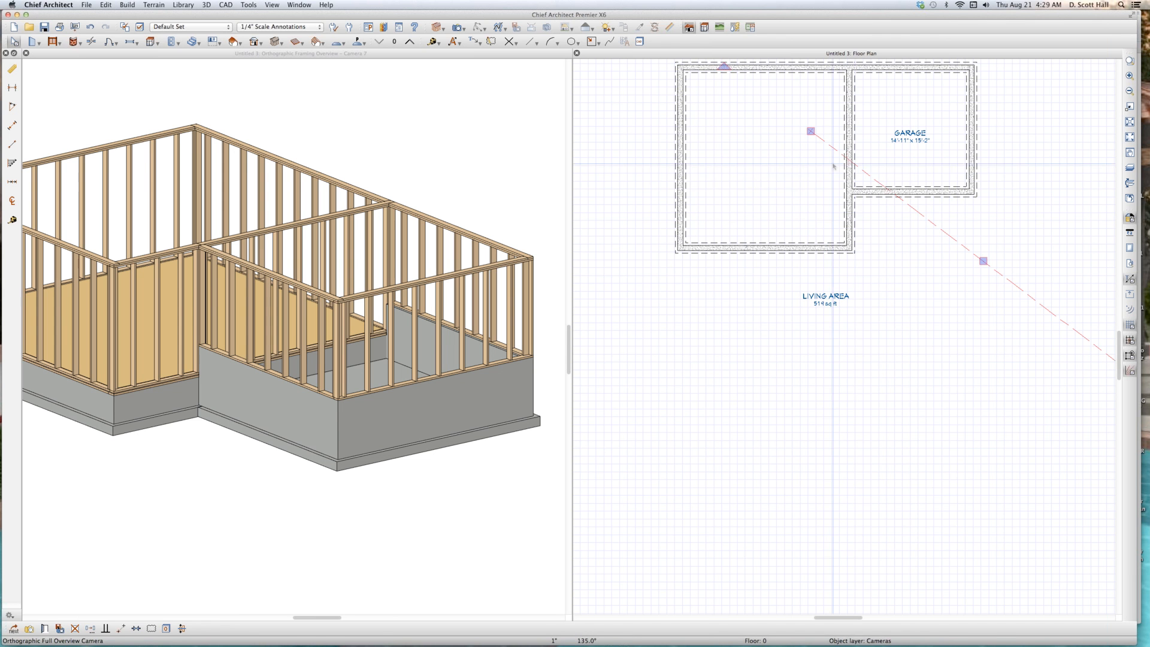
{"action": "left_click", "coordinate": [849, 176]}
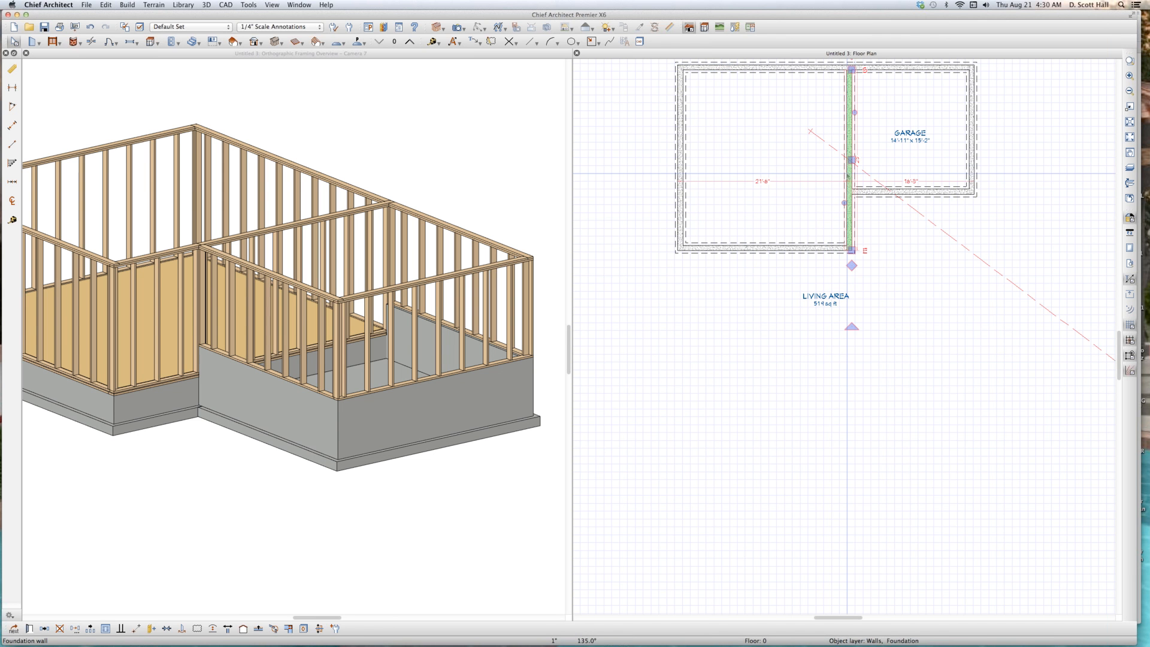
{"action": "key", "text": "Escape"}
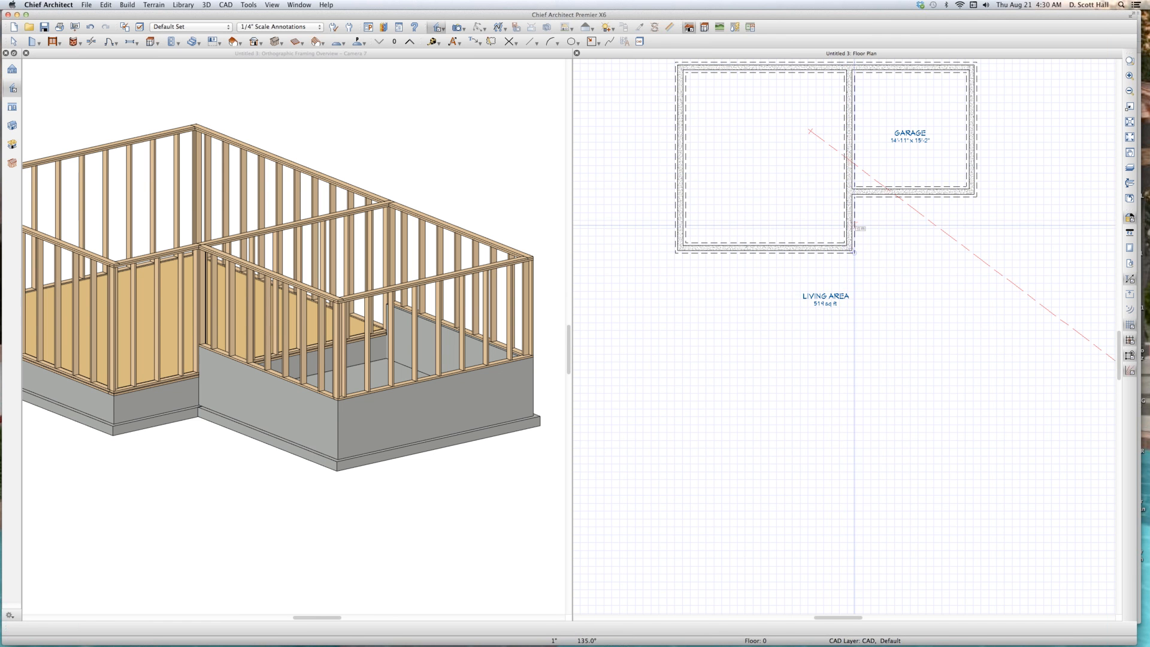
{"action": "left_click", "coordinate": [848, 132]}
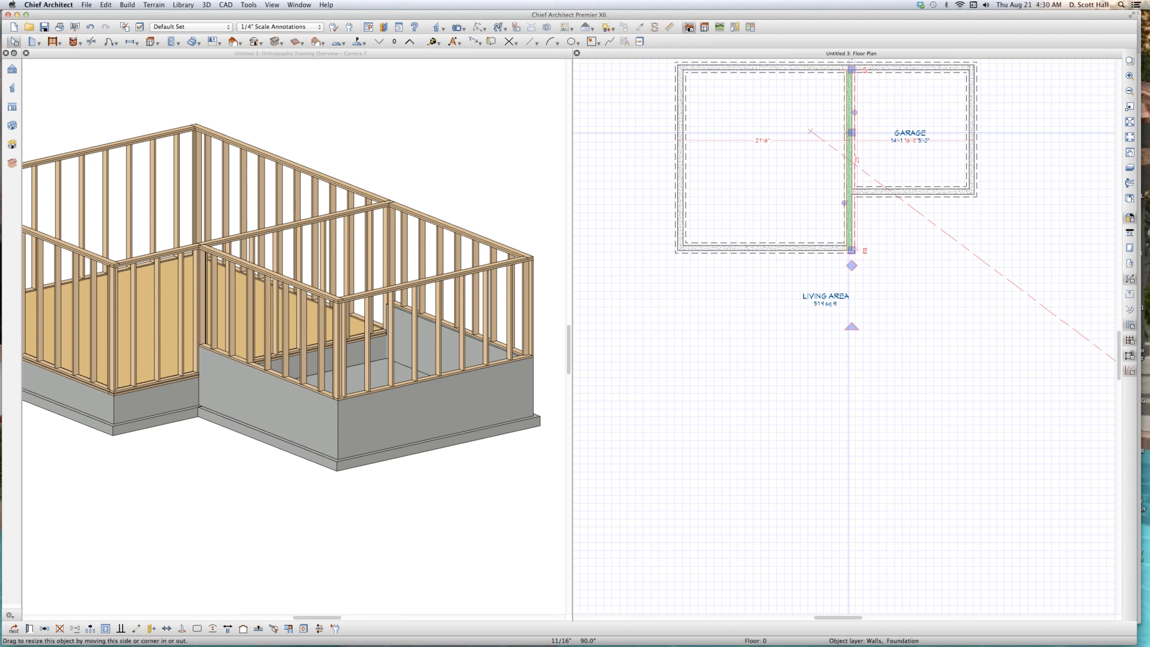
{"action": "key", "text": "Escape"}
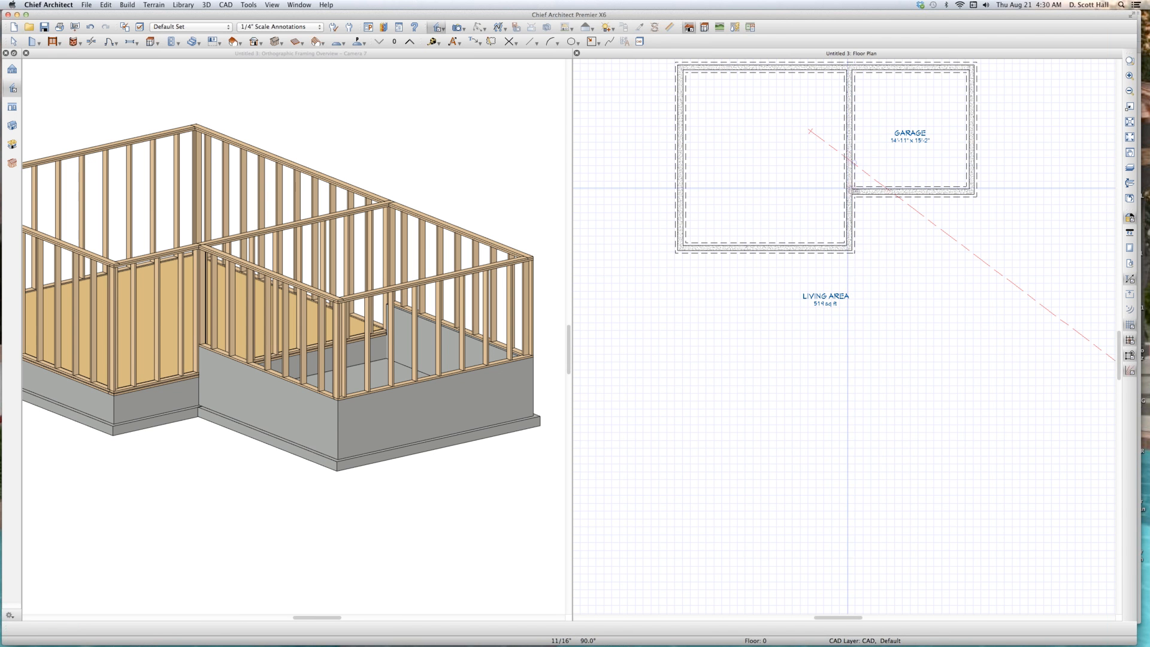
{"action": "left_click", "coordinate": [847, 201]}
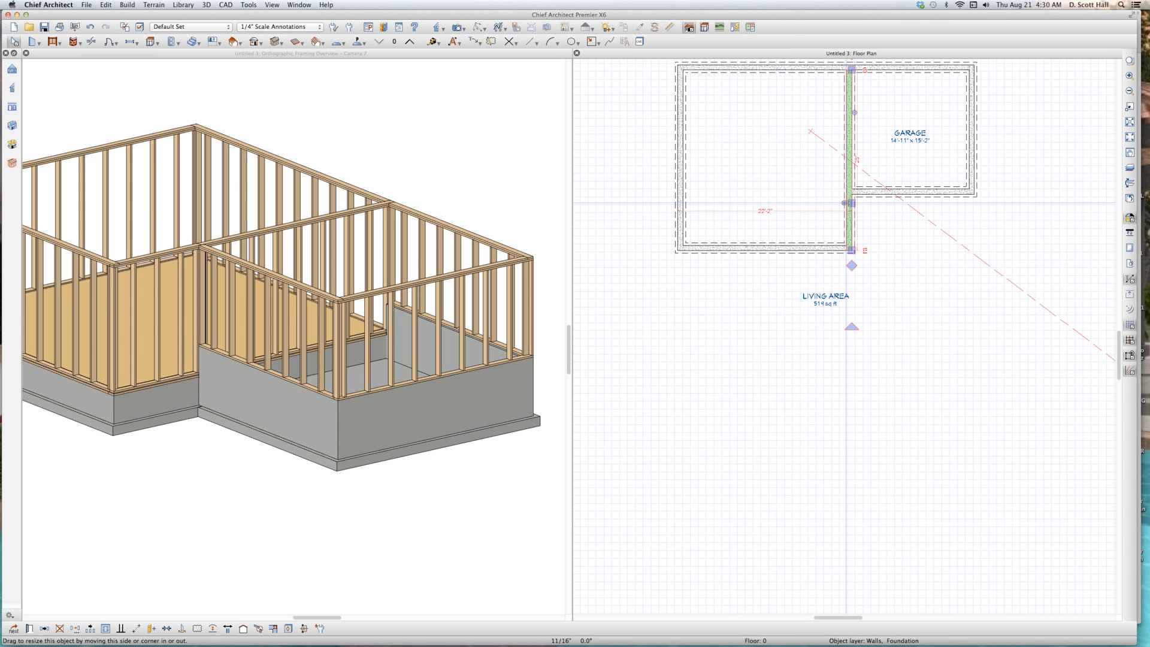
{"action": "scroll", "coordinate": [844, 202], "scroll_direction": "up", "scroll_amount": 2}
{"action": "scroll", "coordinate": [849, 187], "scroll_direction": "up", "scroll_amount": 1}
{"action": "key", "text": "Escape"}
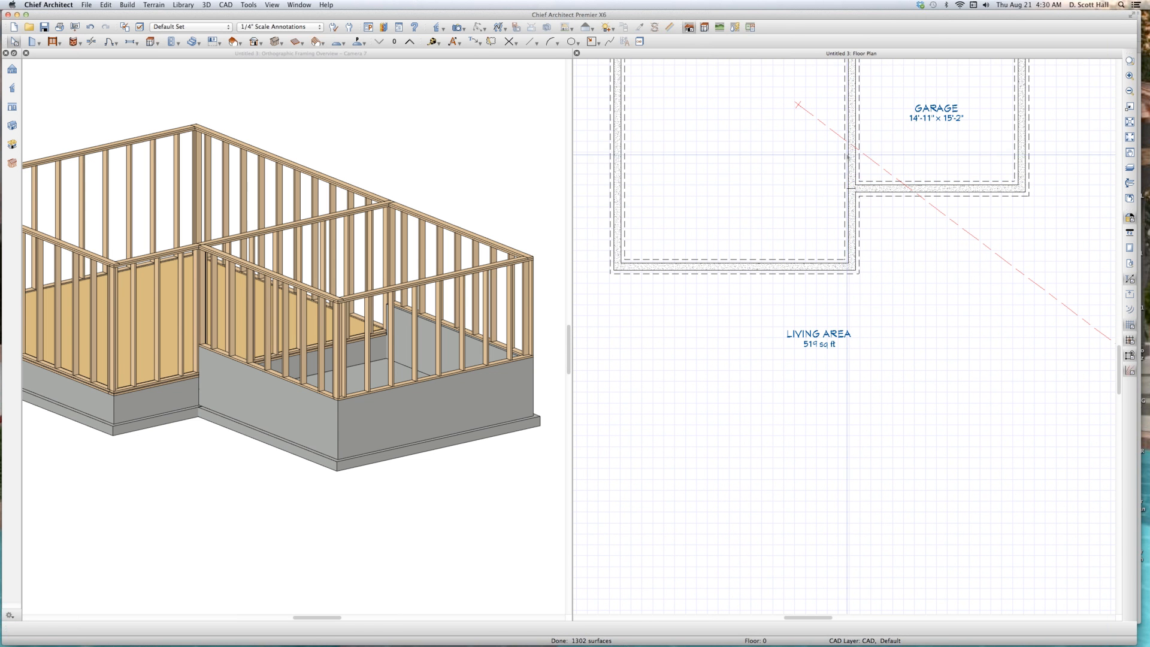
Turn off Hang Floor Platform Above on Wall for the foundation wall segment between the bedroom and garage.
{"action": "left_click", "coordinate": [852, 147]}
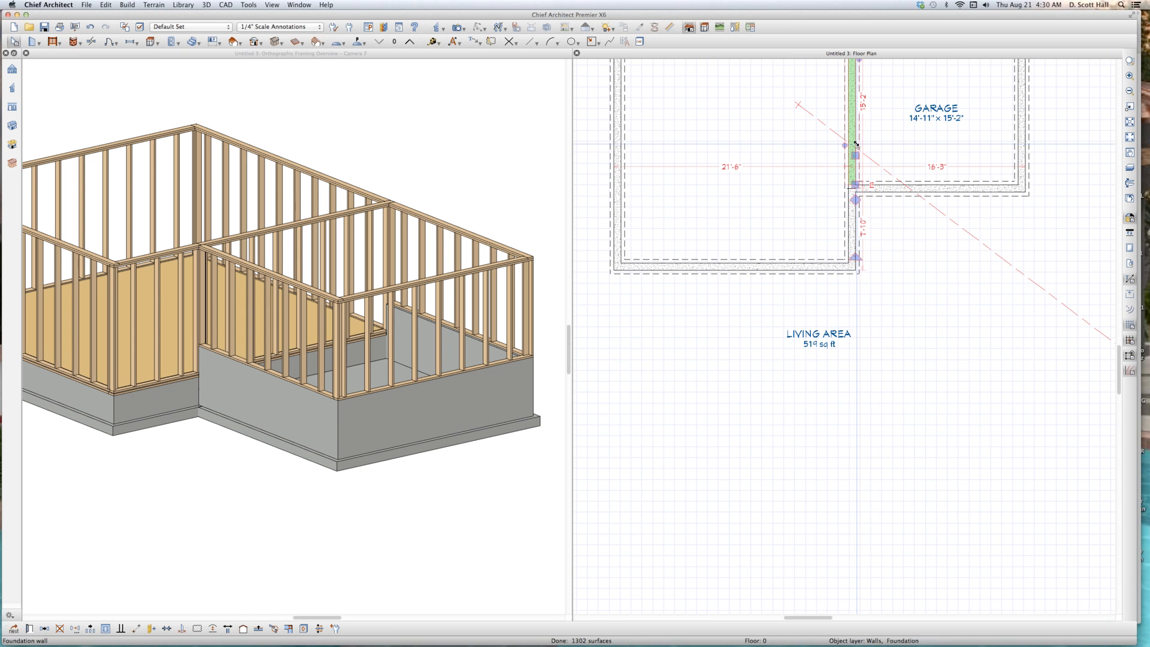
{"action": "double_click", "coordinate": [856, 144]}
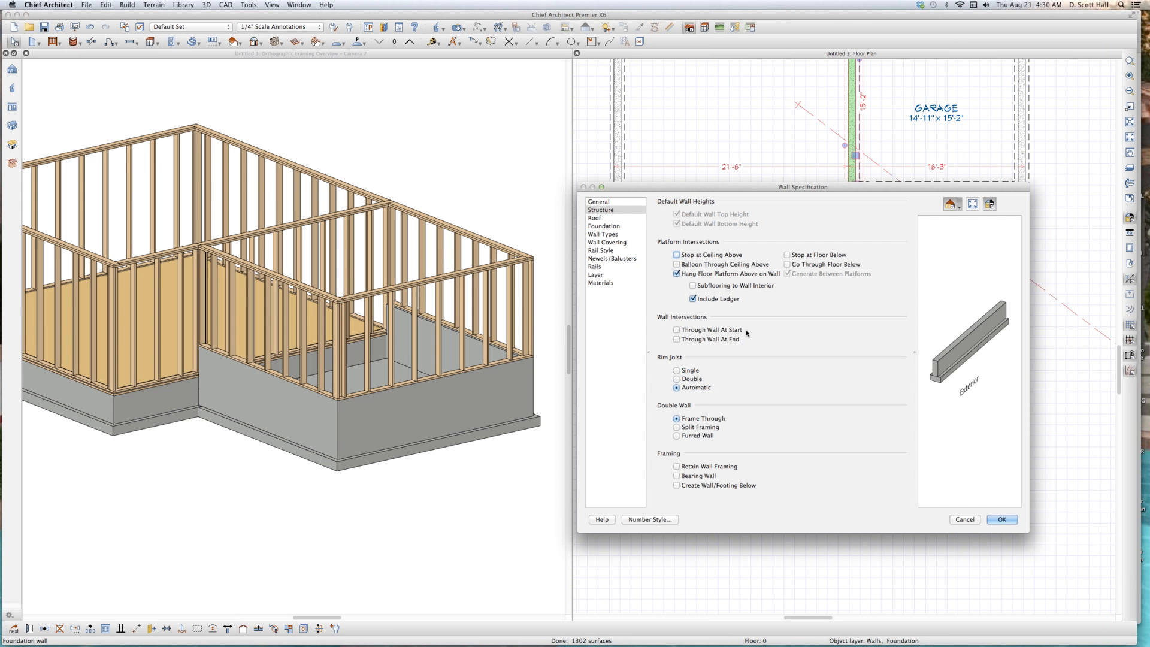
{"action": "left_click", "coordinate": [722, 275]}
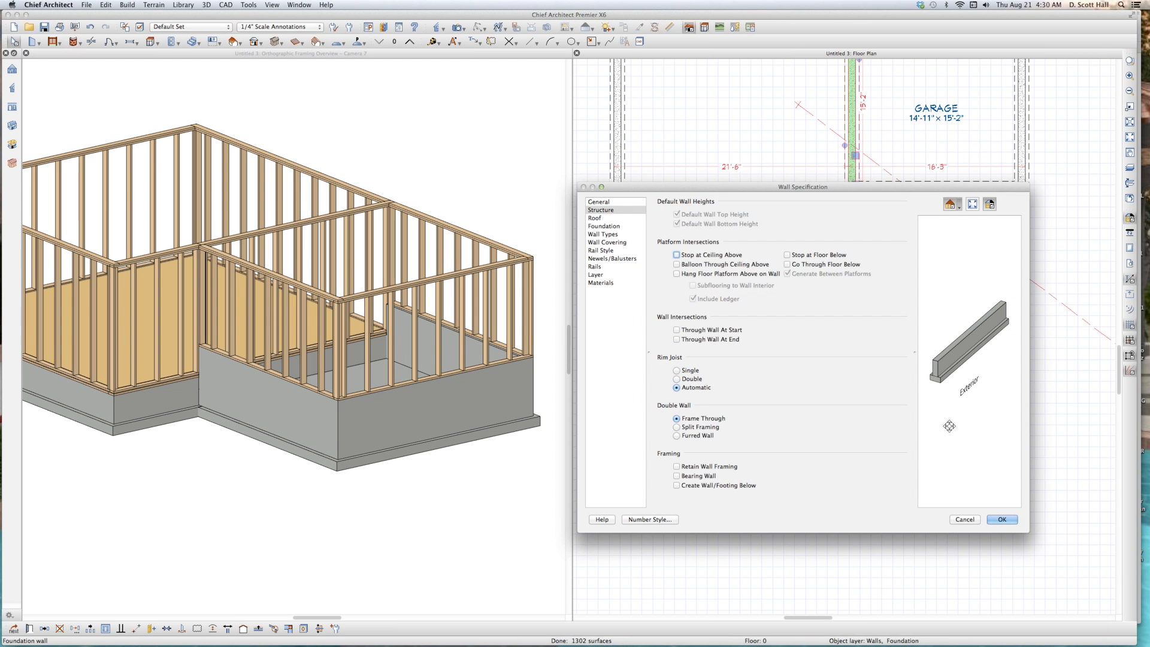
{"action": "left_click", "coordinate": [1000, 520]}
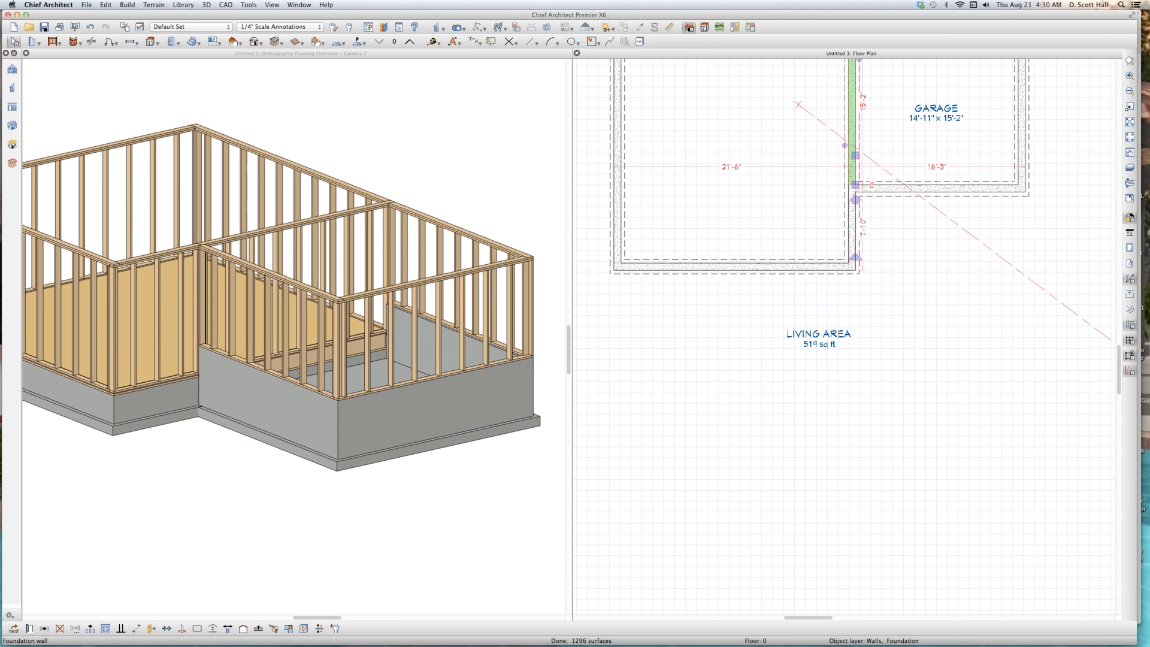
Orbit the framing overview to the garage side and examine the floor framing and stem wall between garage and bedroom.
{"action": "left_click", "coordinate": [473, 470]}
{"action": "scroll", "coordinate": [458, 368], "scroll_direction": "down", "scroll_amount": 3}
{"action": "key", "text": "o"}
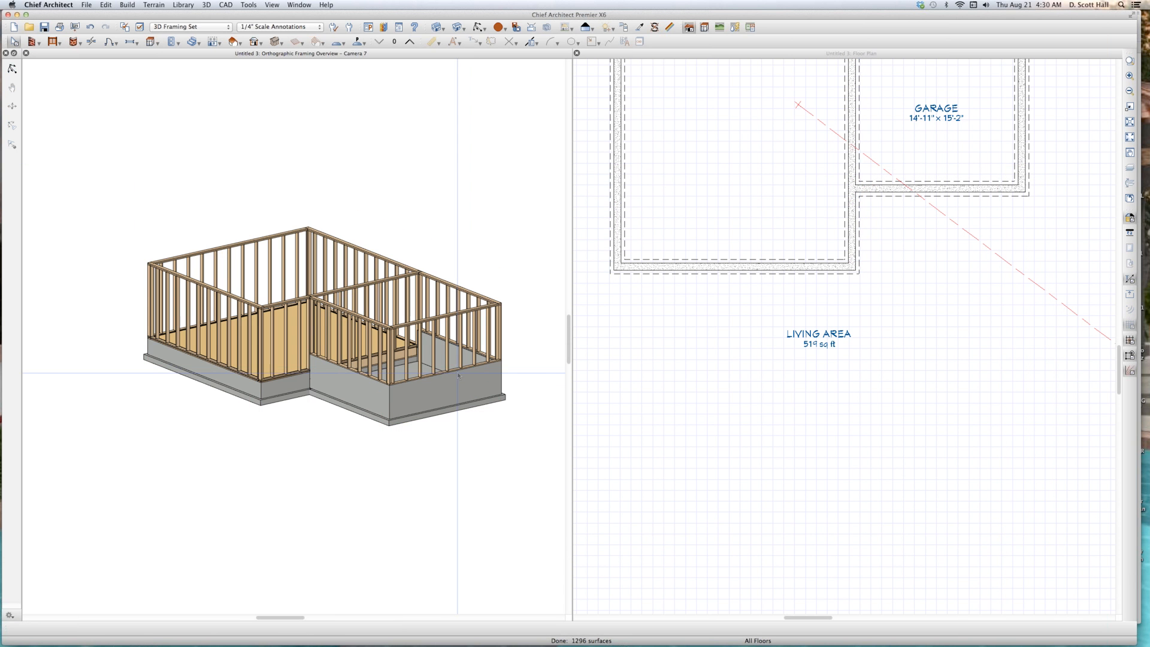
{"action": "left_click_drag", "start_coordinate": [437, 405], "coordinate": [329, 411]}
{"action": "scroll", "coordinate": [329, 410], "scroll_direction": "up", "scroll_amount": 5}
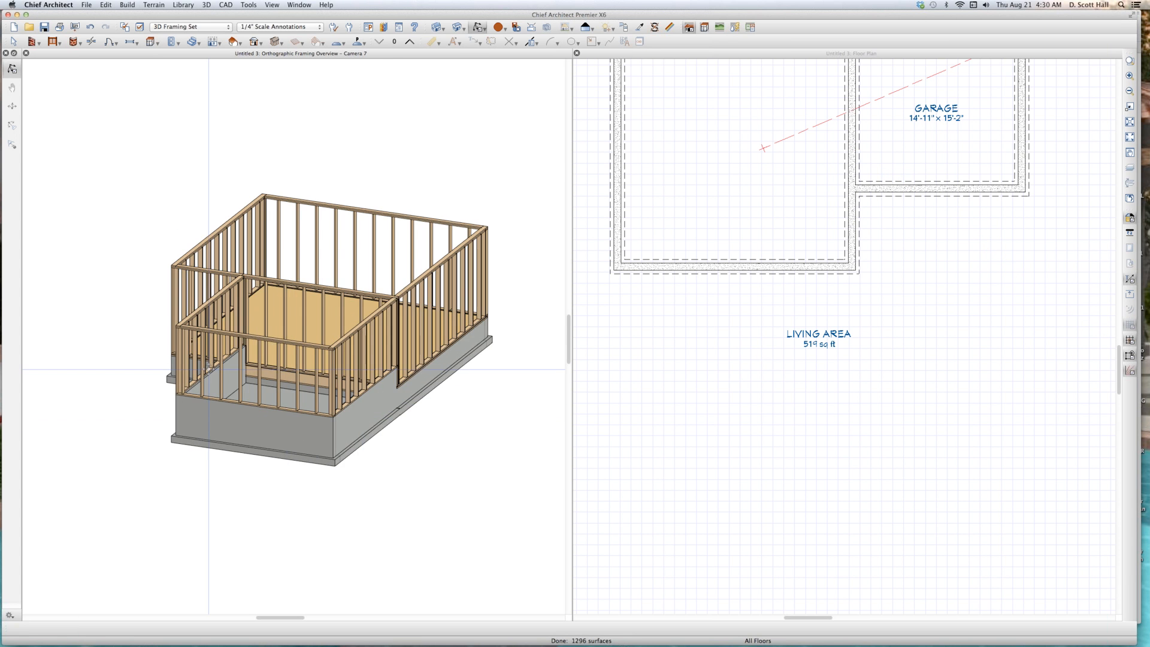
{"action": "scroll", "coordinate": [249, 368], "scroll_direction": "up", "scroll_amount": 5}
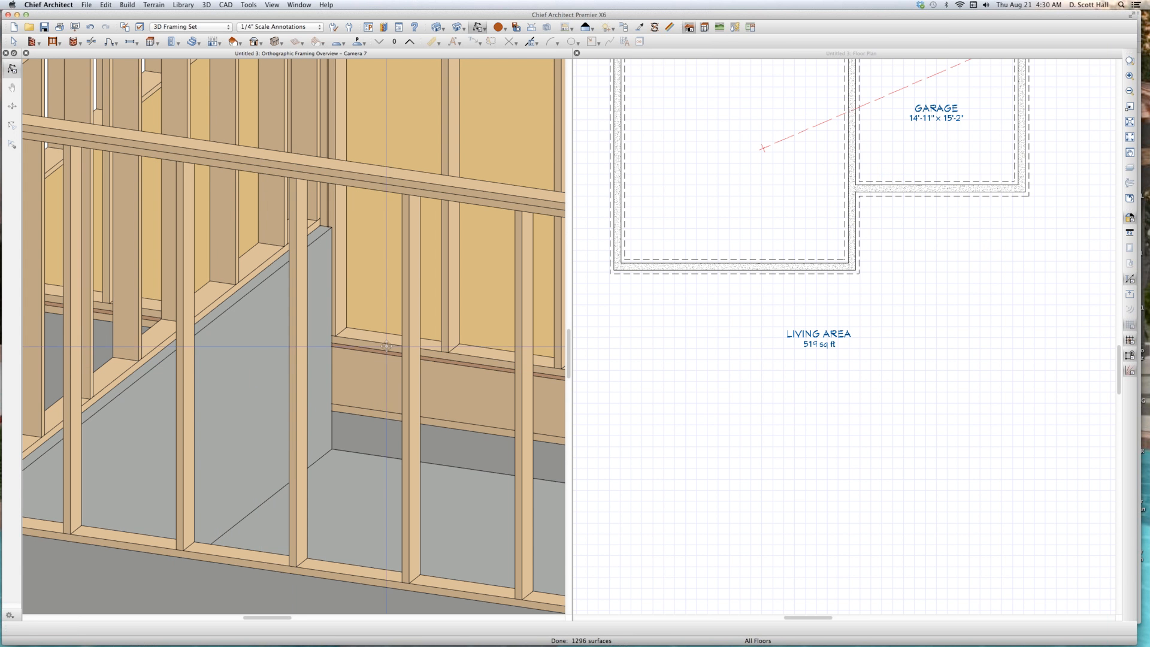
{"action": "scroll", "coordinate": [405, 413], "scroll_direction": "down", "scroll_amount": 5}
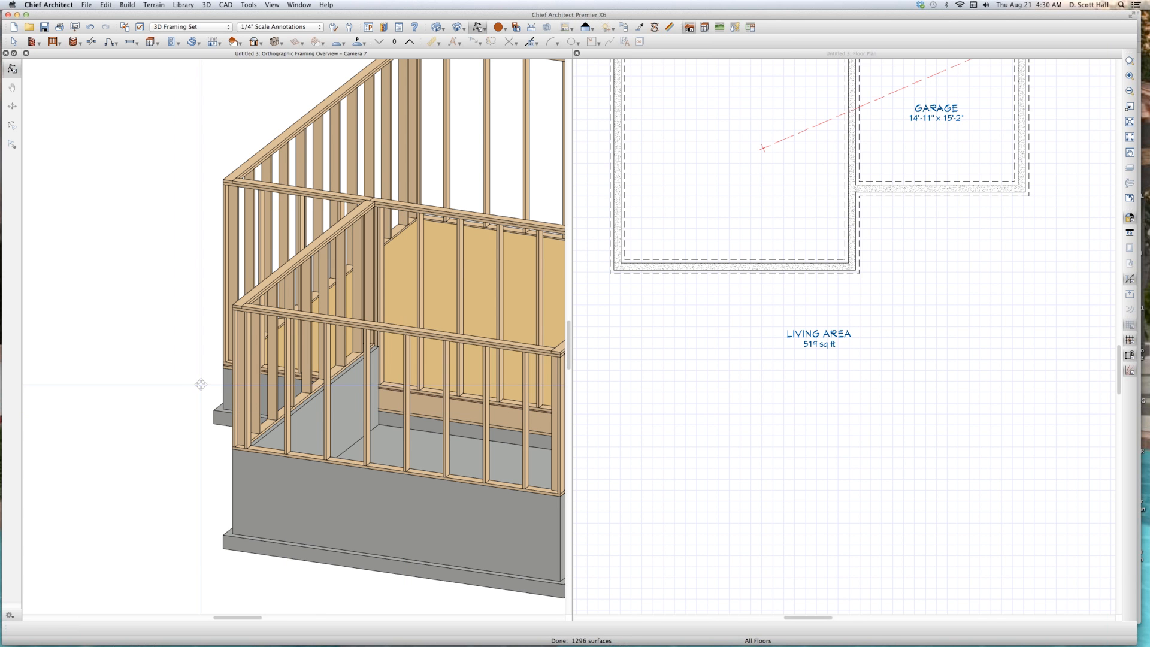
{"action": "left_click", "coordinate": [853, 138]}
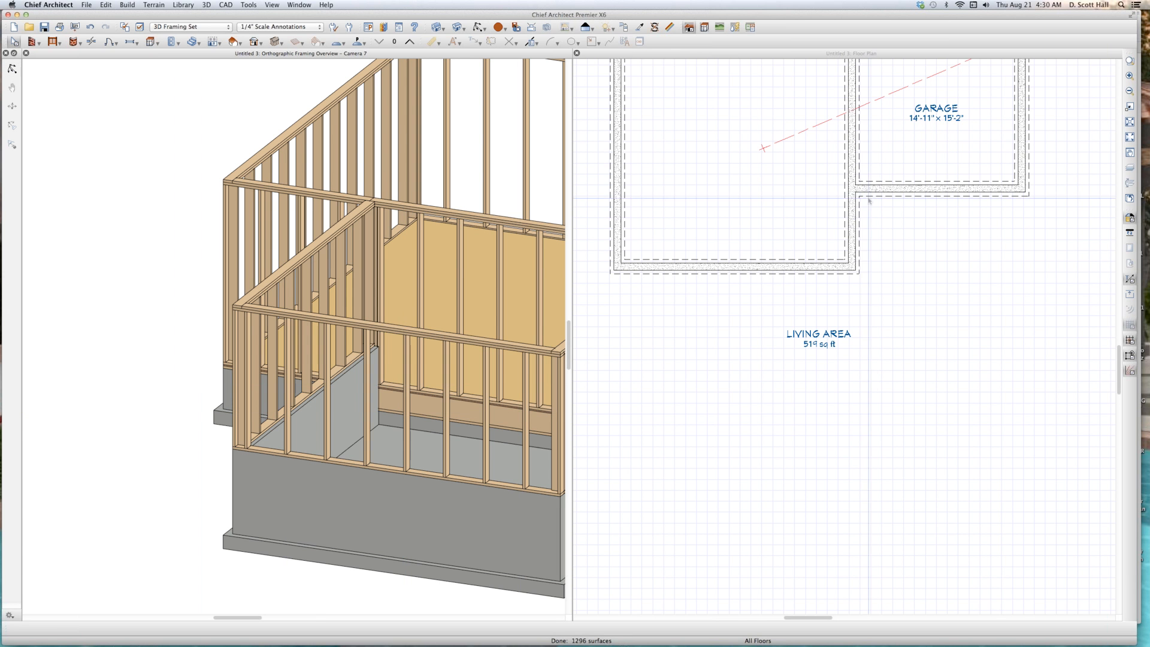
{"action": "double_click", "coordinate": [852, 140]}
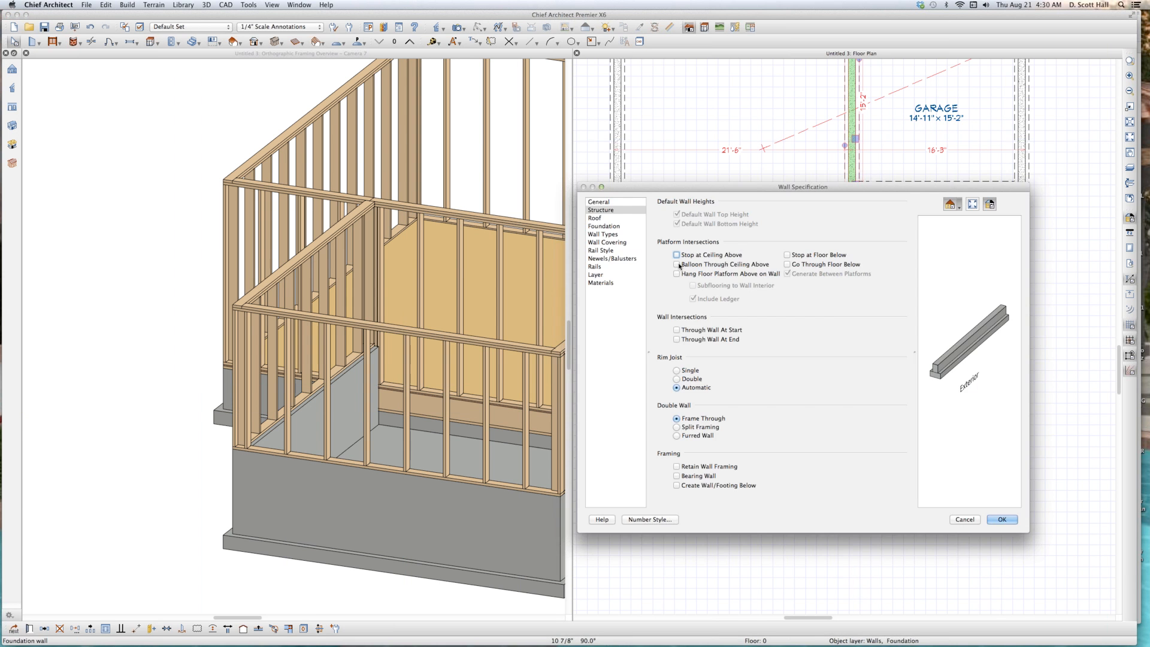
{"action": "left_click", "coordinate": [962, 519]}
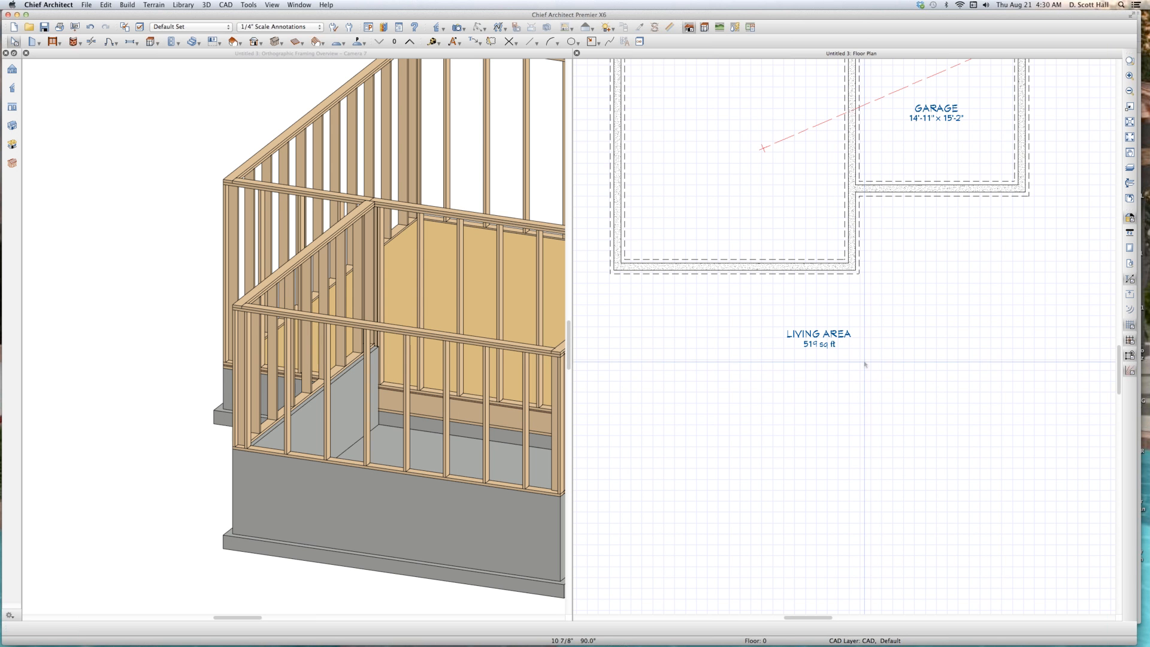
Turn on Hang Floor Platform Above on Wall for the foundation wall segment shared by bedroom and garage.
{"action": "left_click", "coordinate": [853, 137]}
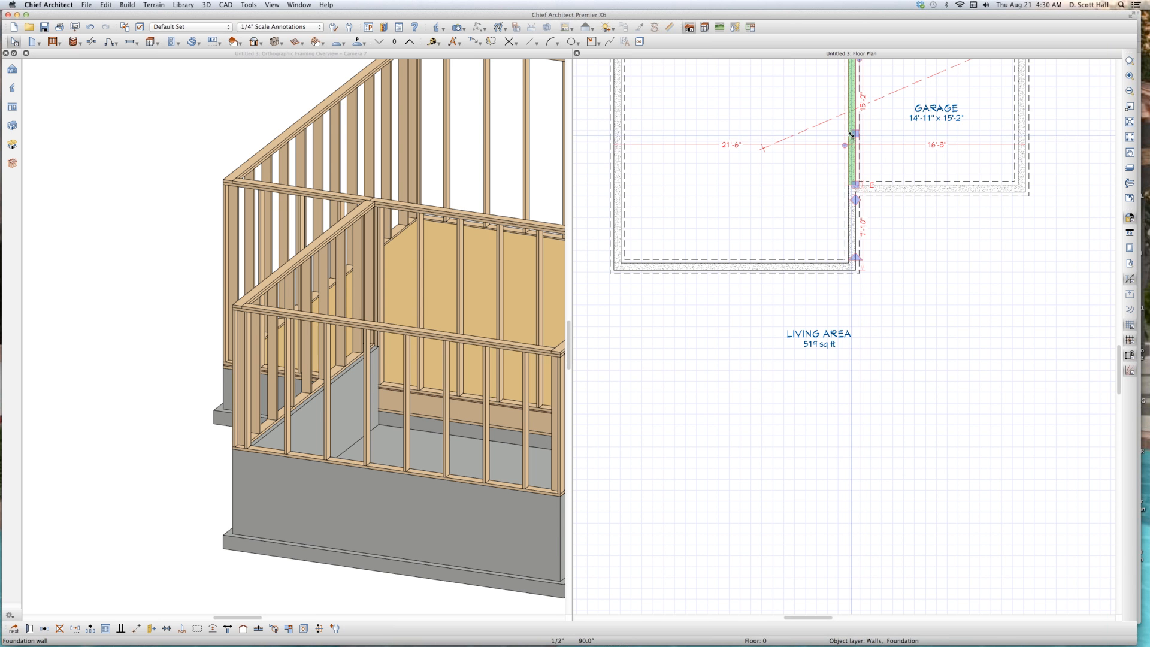
{"action": "double_click", "coordinate": [851, 135]}
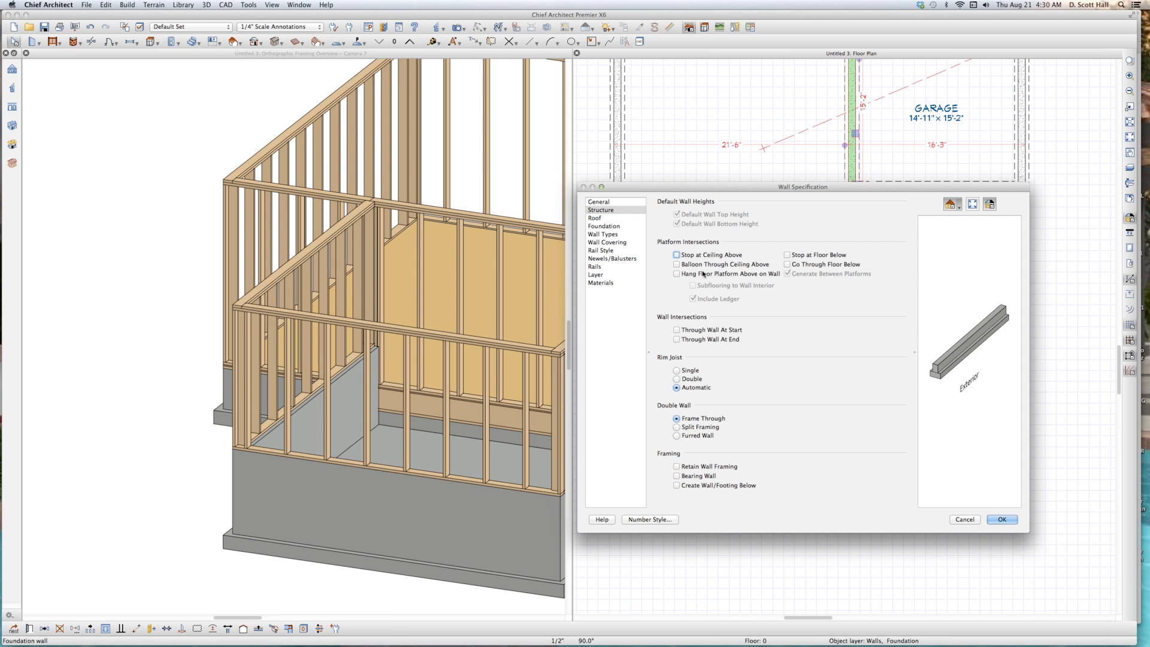
{"action": "left_click", "coordinate": [705, 274]}
{"action": "key", "text": "Return"}
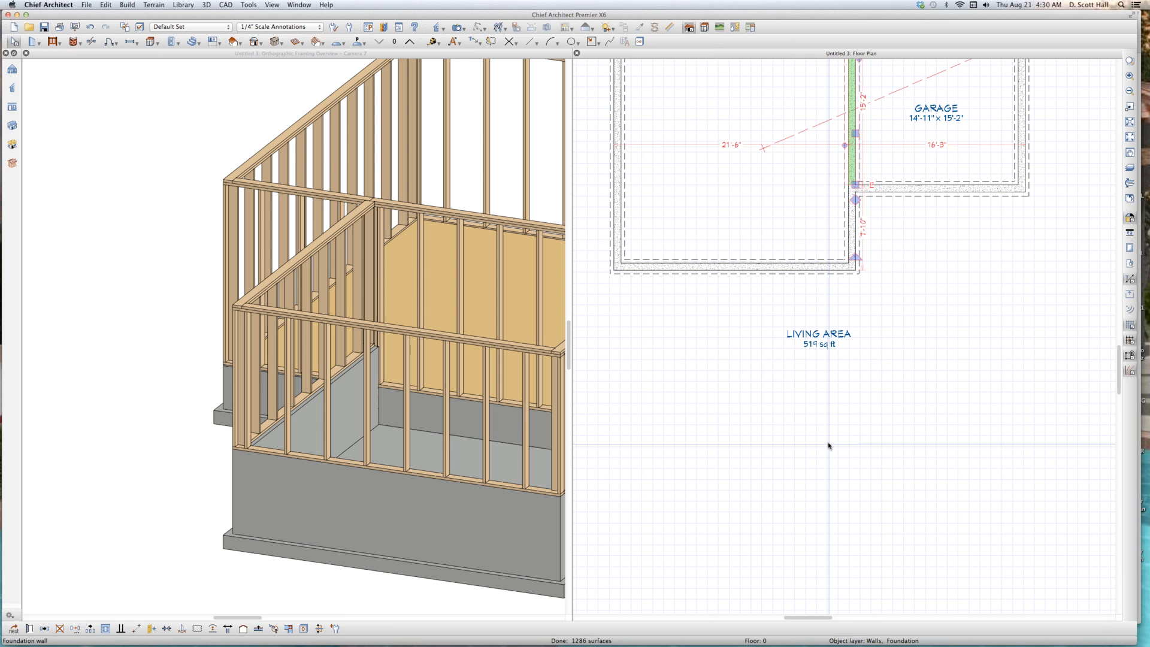
{"action": "left_click", "coordinate": [829, 447]}
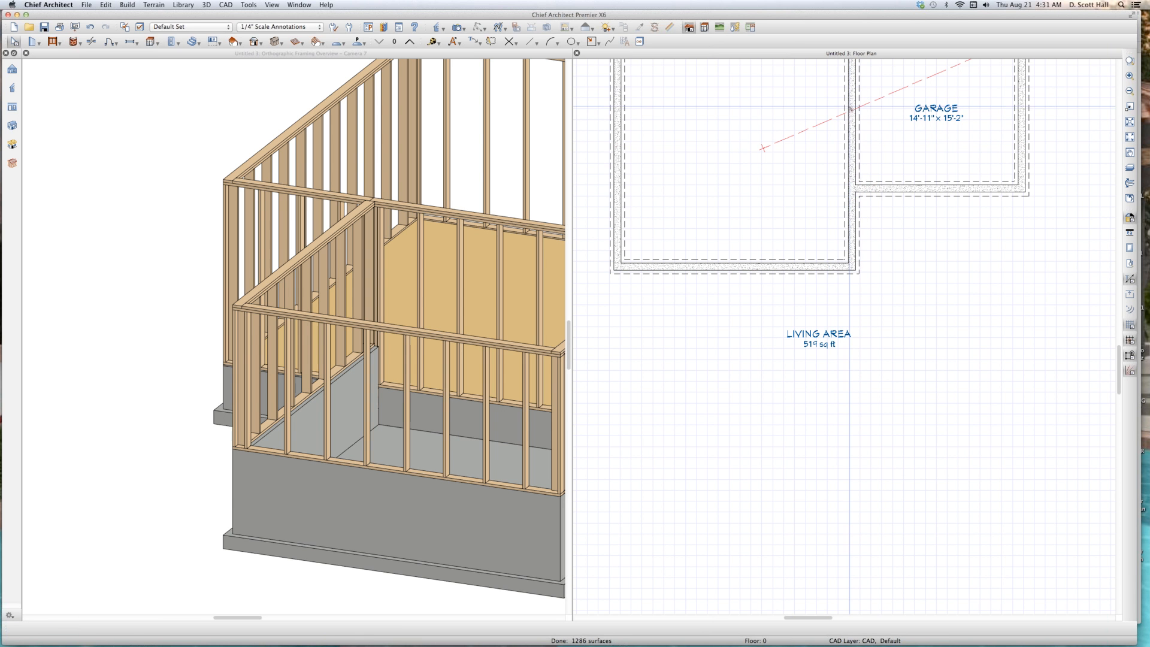
Raise the top edge of the shared foundation wall in the framing overview to the level of the garage stem walls.
{"action": "left_click", "coordinate": [855, 144]}
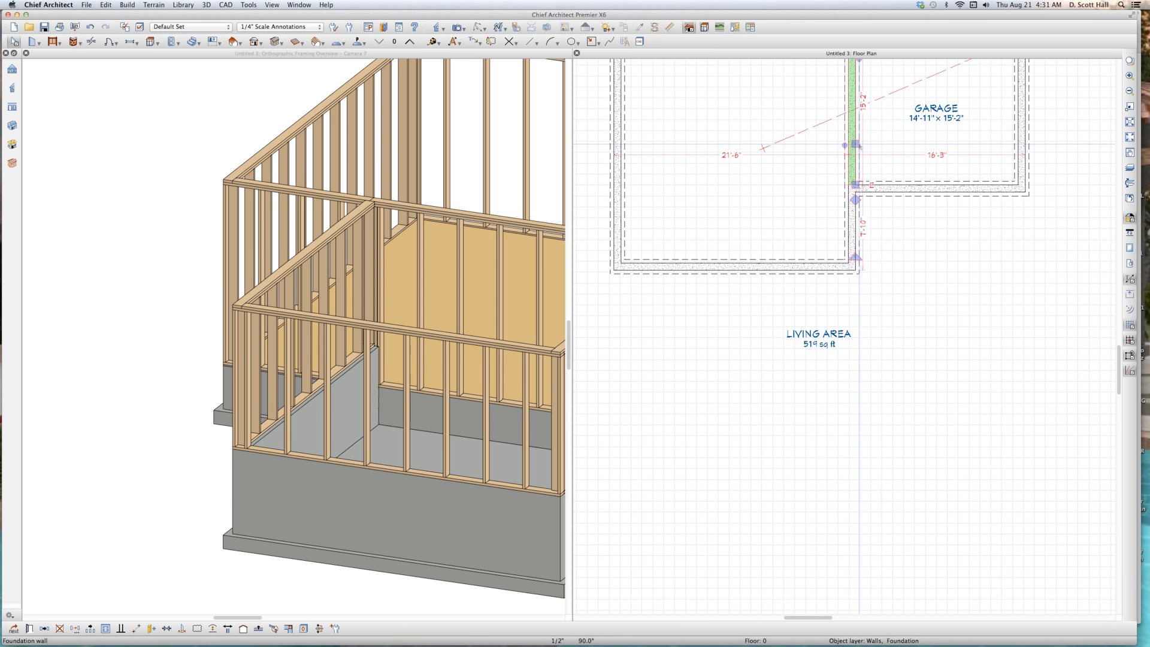
{"action": "left_click", "coordinate": [470, 411]}
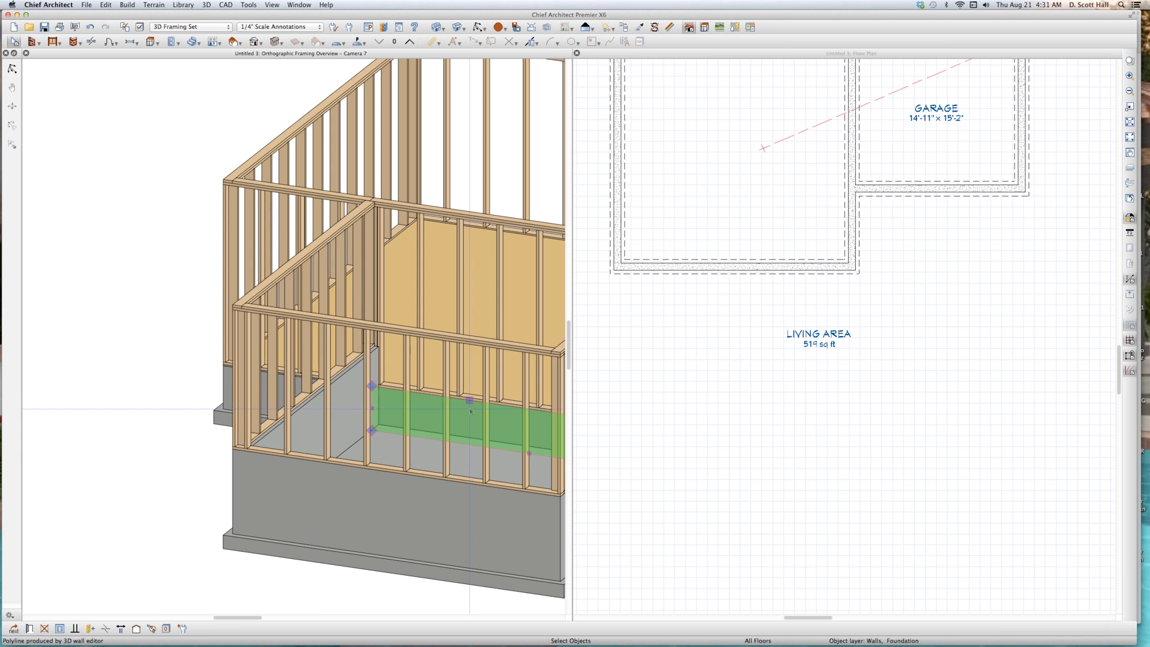
{"action": "left_click", "coordinate": [453, 350]}
{"action": "left_click_drag", "start_coordinate": [453, 349], "coordinate": [456, 360]}
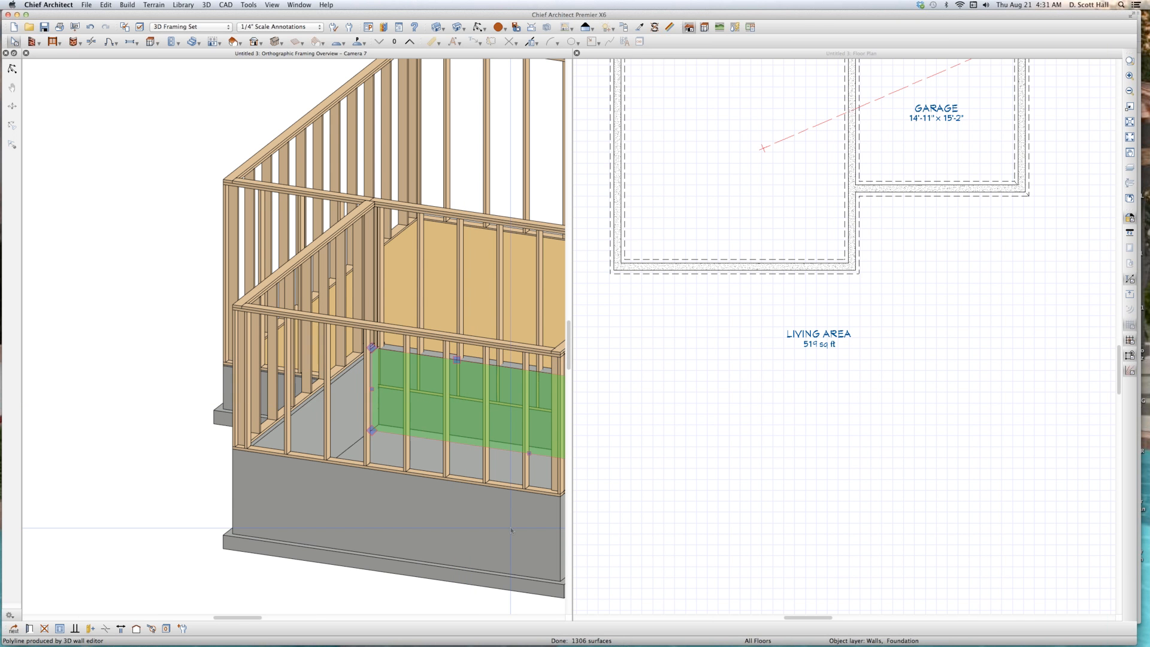
{"action": "left_click", "coordinate": [434, 444]}
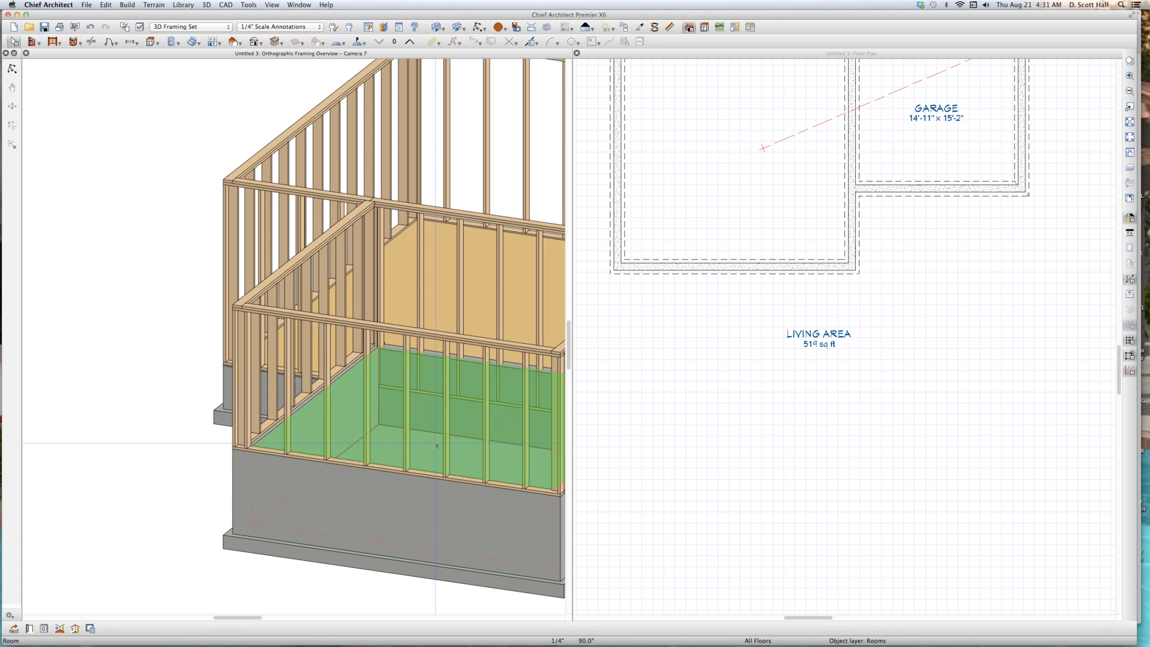
{"action": "key", "text": "Escape"}
Go up to floor 1 and place a hinged door in the wall between bedroom and garage.
{"action": "scroll", "coordinate": [430, 411], "scroll_direction": "down", "scroll_amount": 3}
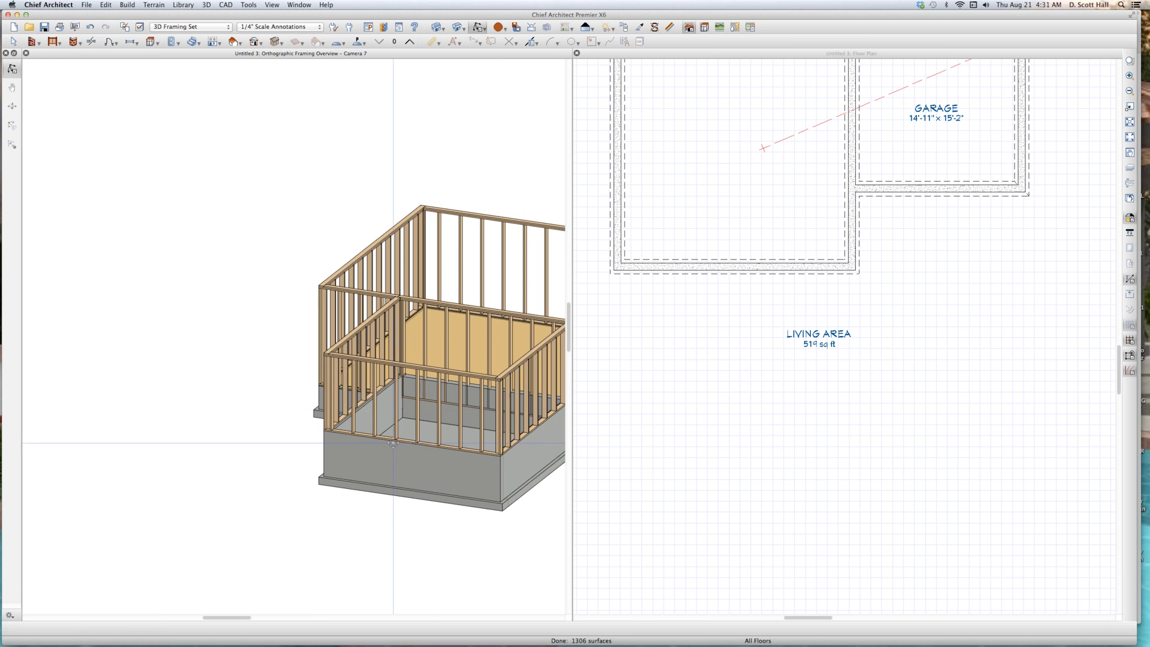
{"action": "scroll", "coordinate": [398, 426], "scroll_direction": "up", "scroll_amount": 4}
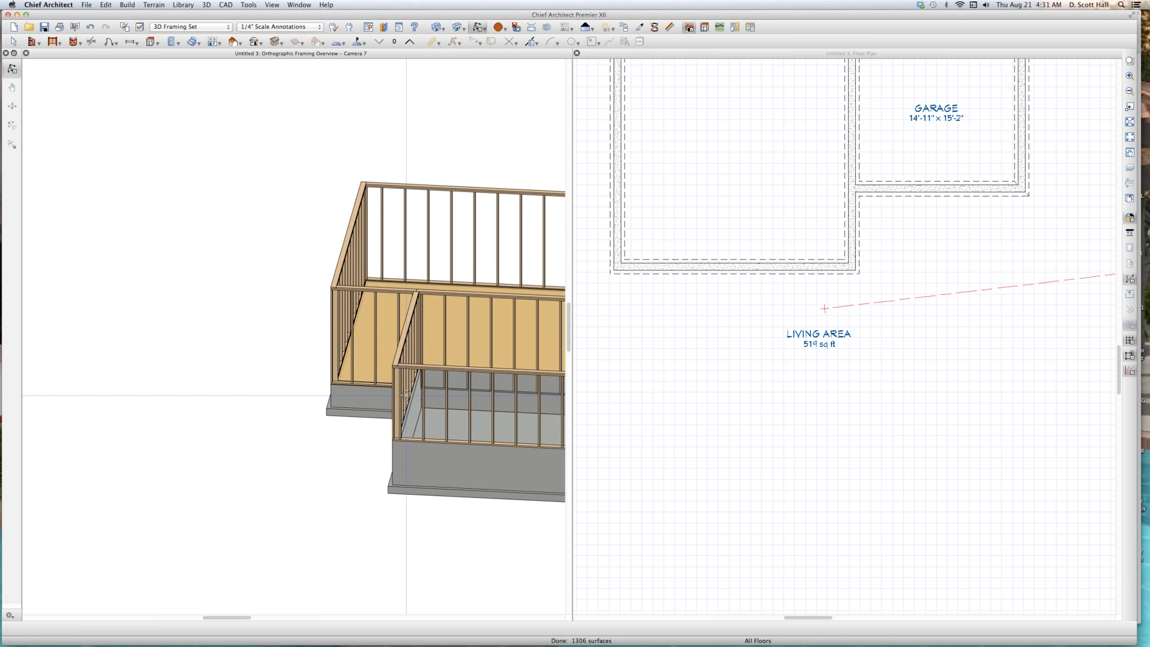
{"action": "scroll", "coordinate": [455, 345], "scroll_direction": "up", "scroll_amount": 2}
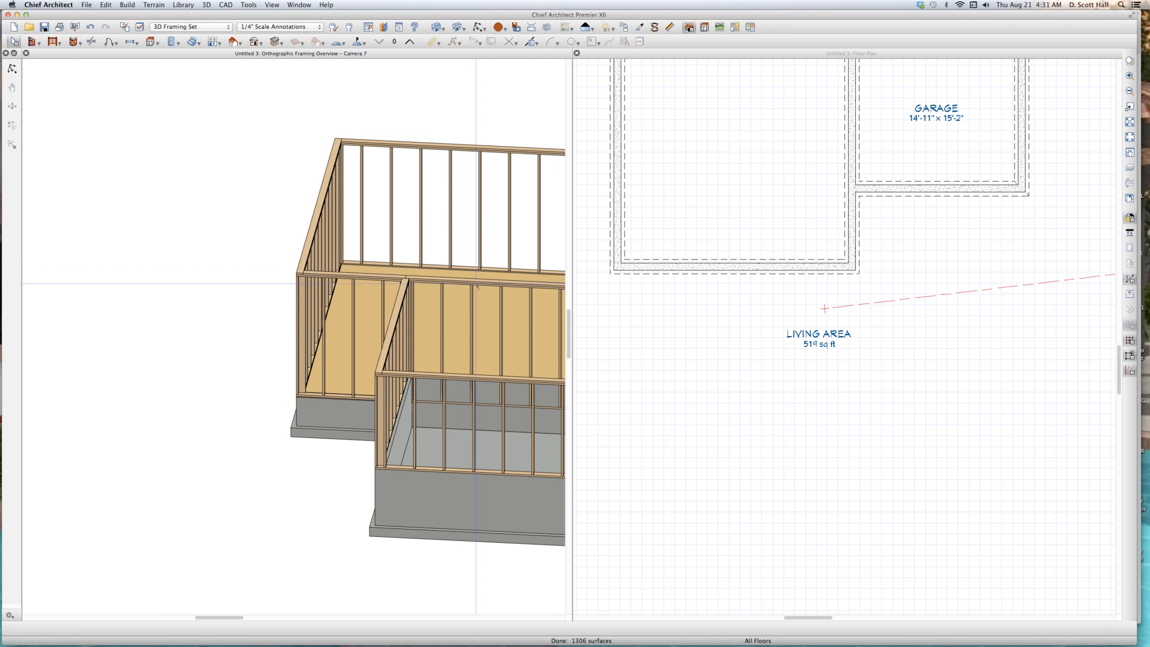
{"action": "left_click", "coordinate": [431, 446]}
{"action": "key", "text": "o"}
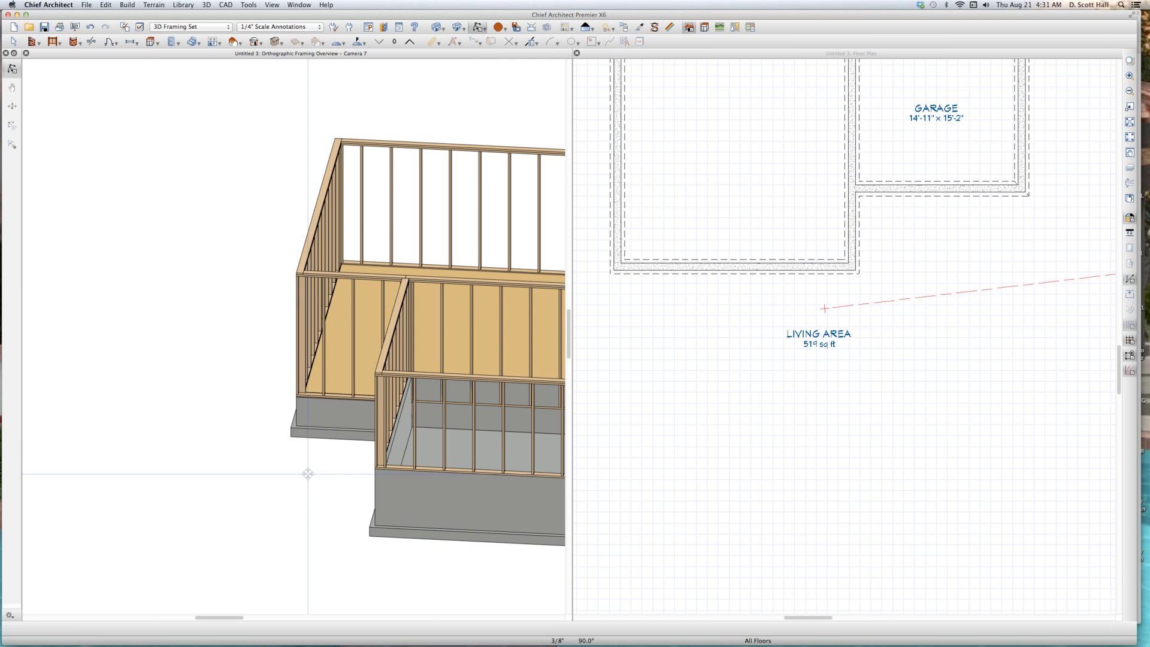
{"action": "left_click_drag", "start_coordinate": [308, 474], "coordinate": [400, 465]}
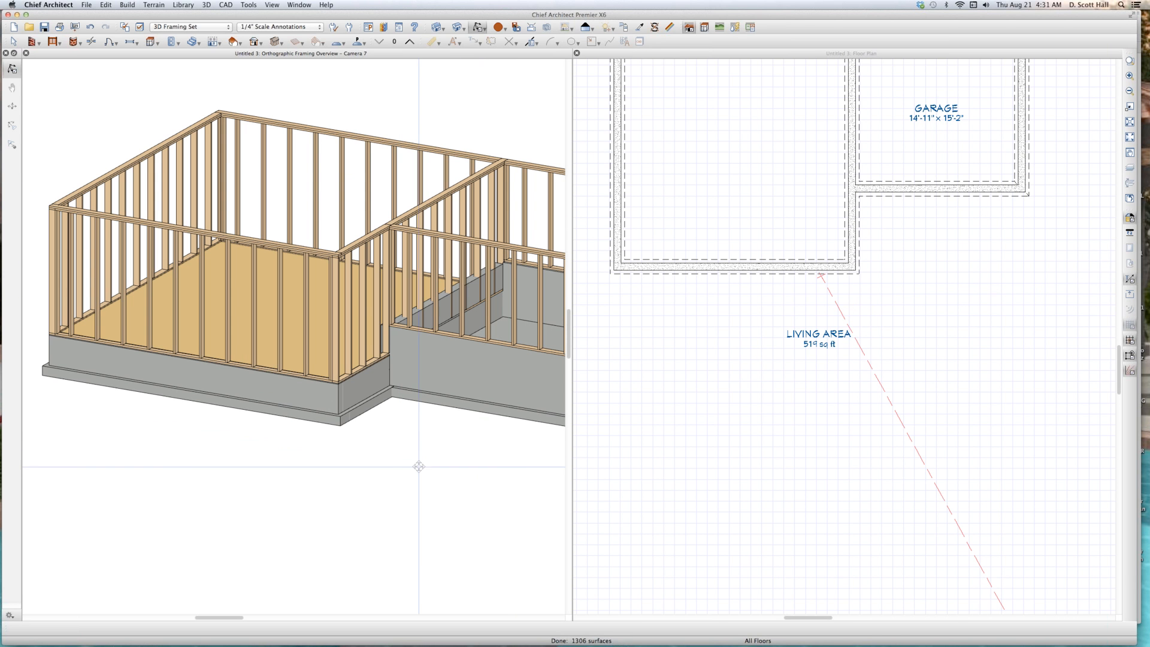
{"action": "left_click", "coordinate": [794, 272]}
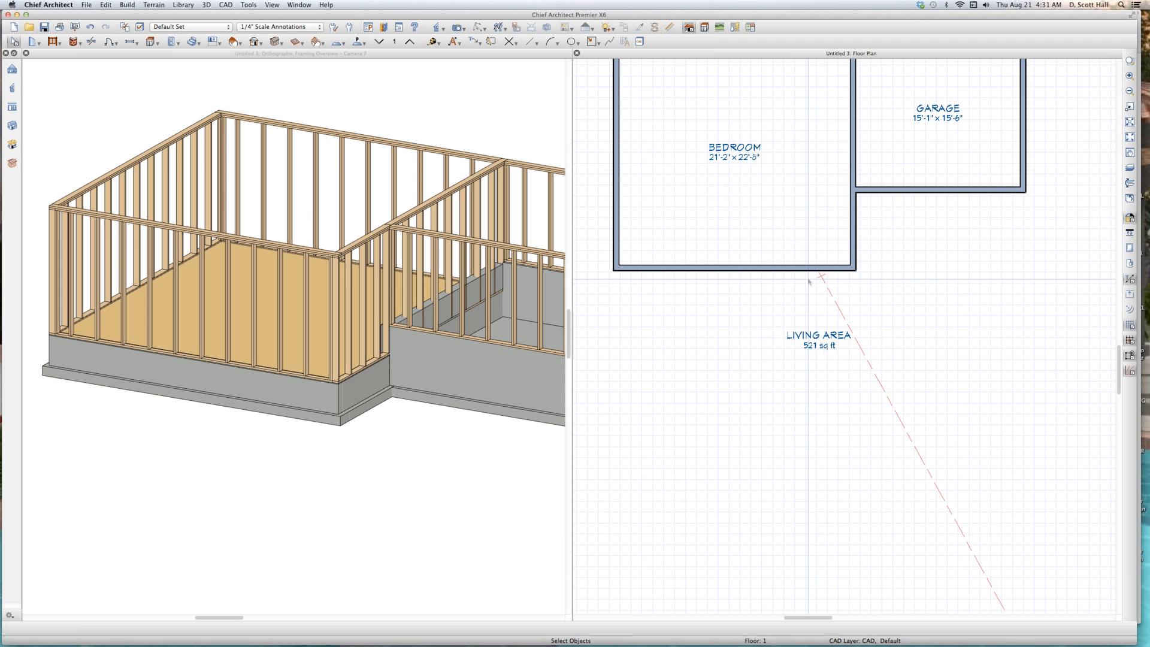
{"action": "key", "text": "d"}
{"action": "left_click", "coordinate": [852, 142]}
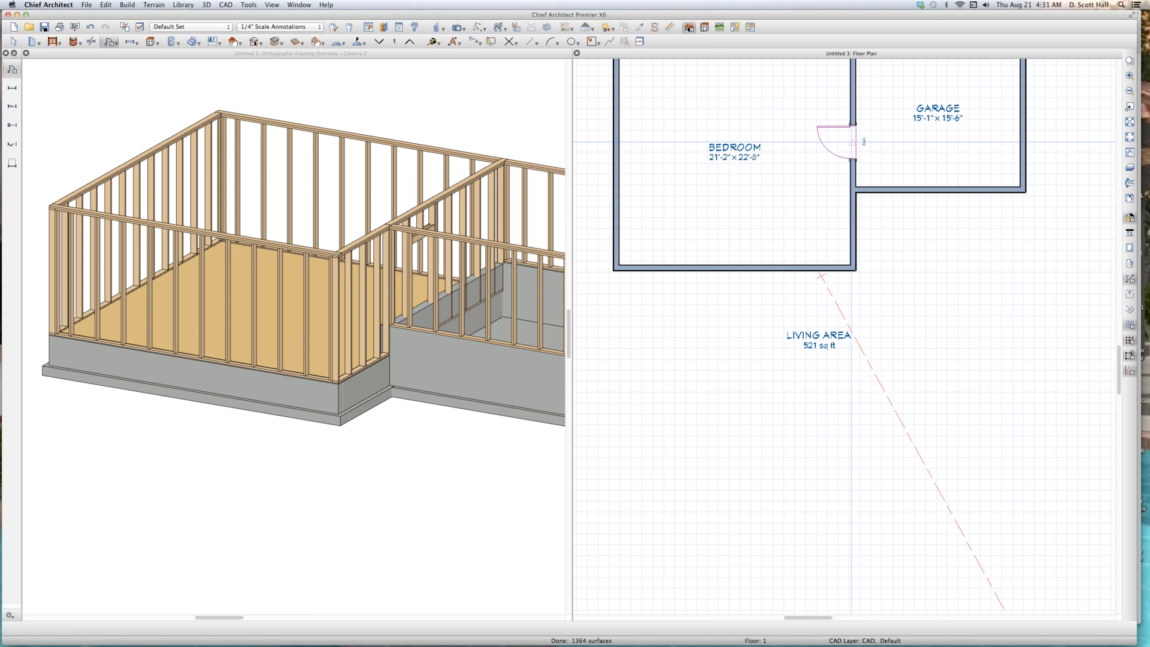
Break the shared foundation wall's top edge at both sides of the door in the framing overview and lower the section between.
{"action": "left_click", "coordinate": [456, 307]}
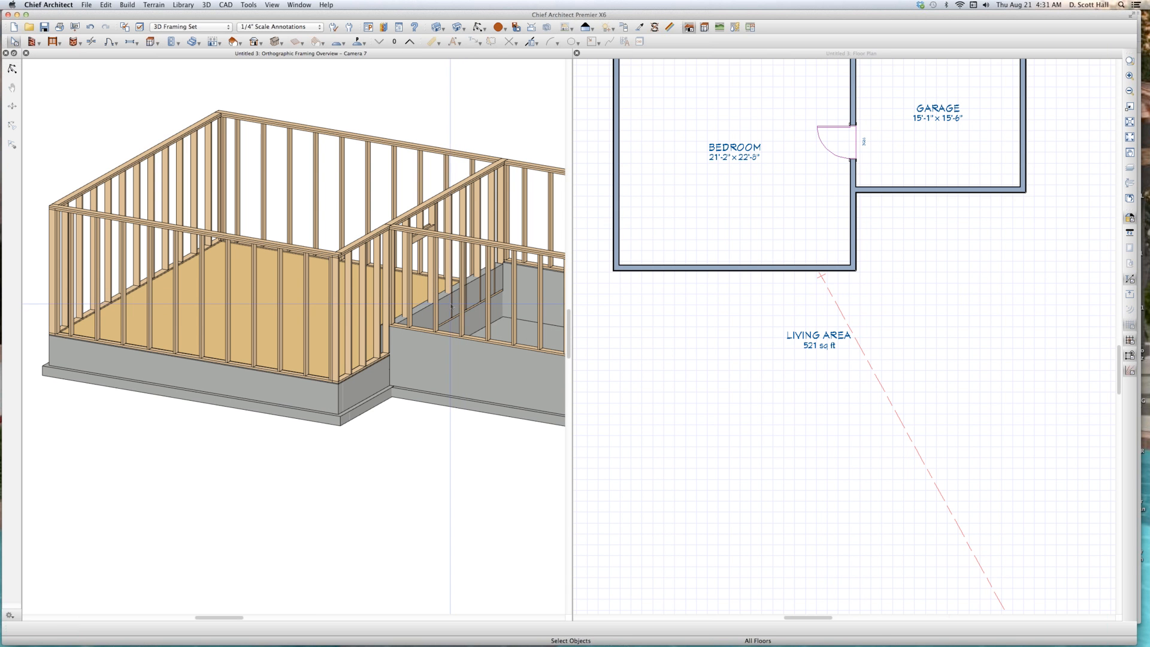
{"action": "left_click", "coordinate": [449, 305]}
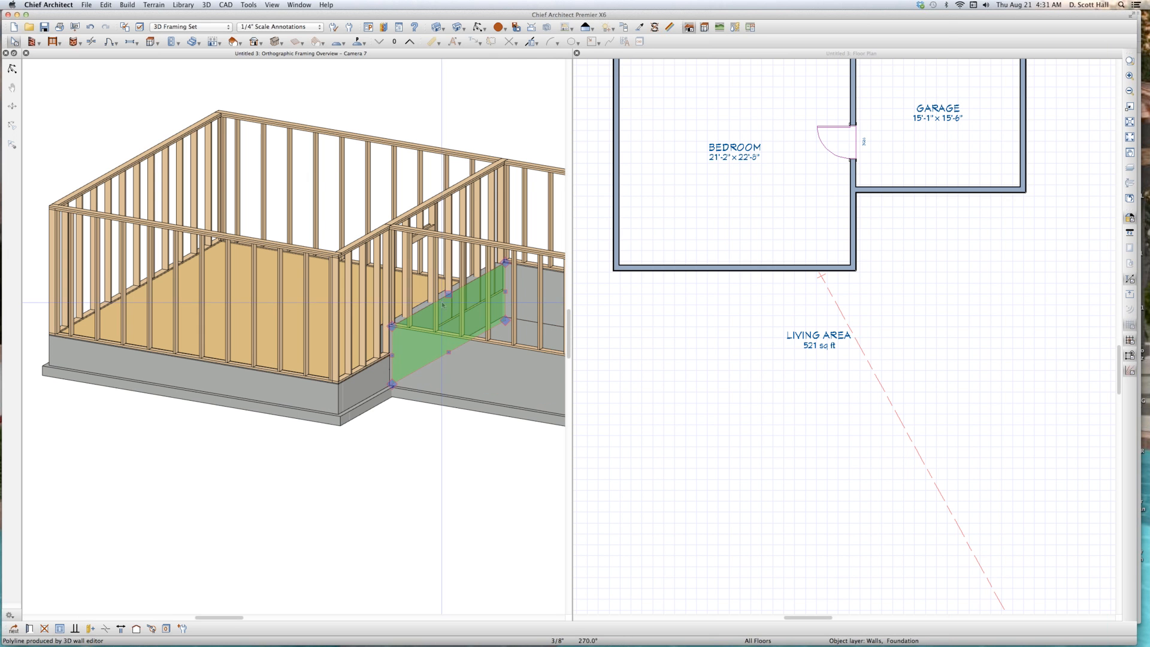
{"action": "left_click", "coordinate": [441, 304]}
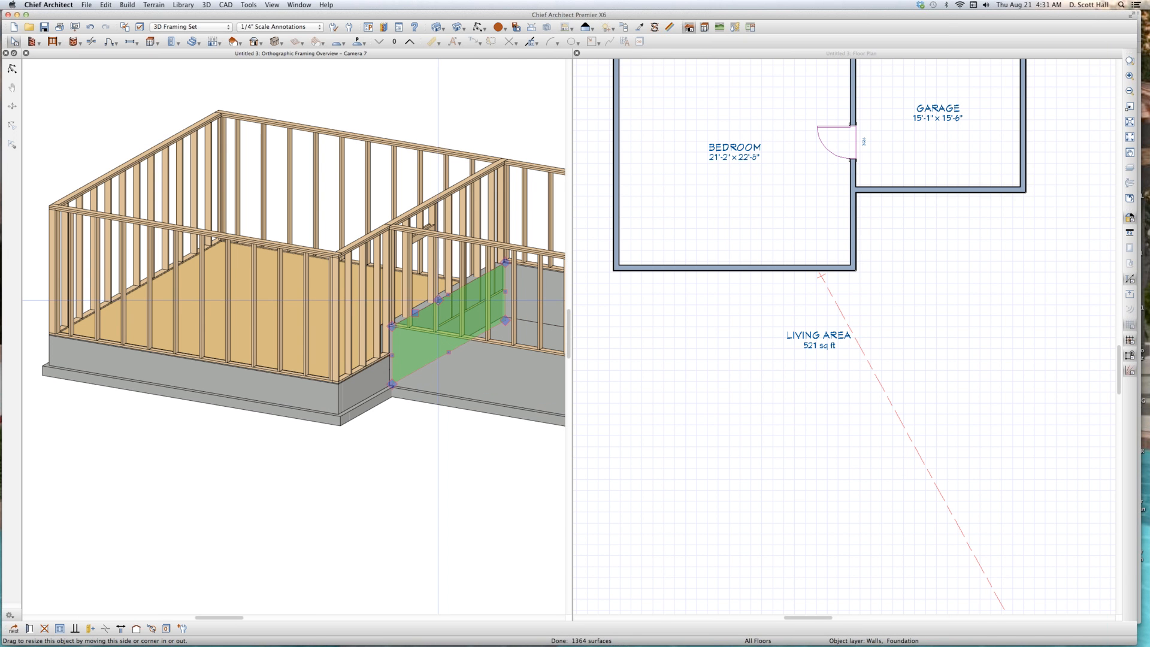
{"action": "left_click_drag", "start_coordinate": [407, 317], "coordinate": [433, 333]}
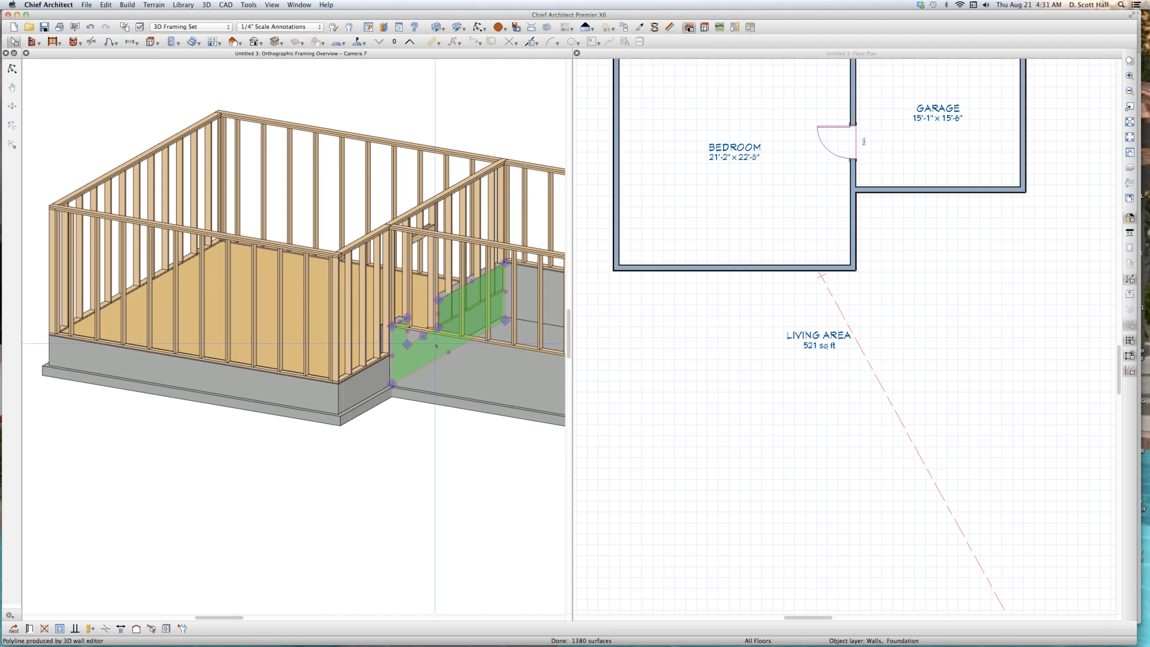
{"action": "scroll", "coordinate": [448, 318], "scroll_direction": "down", "scroll_amount": 1}
{"action": "key", "text": "Escape"}
Reapply the shared foundation wall's structure settings on floor 0 with Hang Floor Platform Above on Wall and Include Ledger on, and inspect the doorway framing.
{"action": "middle_click_drag", "start_coordinate": [449, 270], "coordinate": [280, 308]}
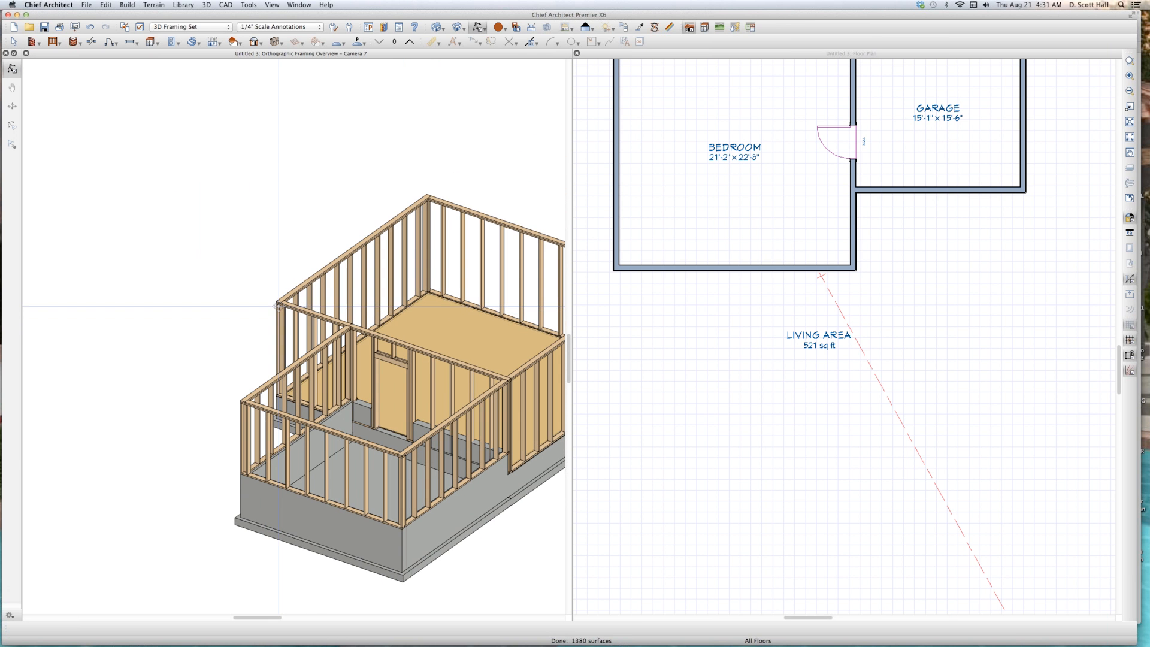
{"action": "scroll", "coordinate": [423, 387], "scroll_direction": "up", "scroll_amount": 2}
{"action": "key", "text": "space"}
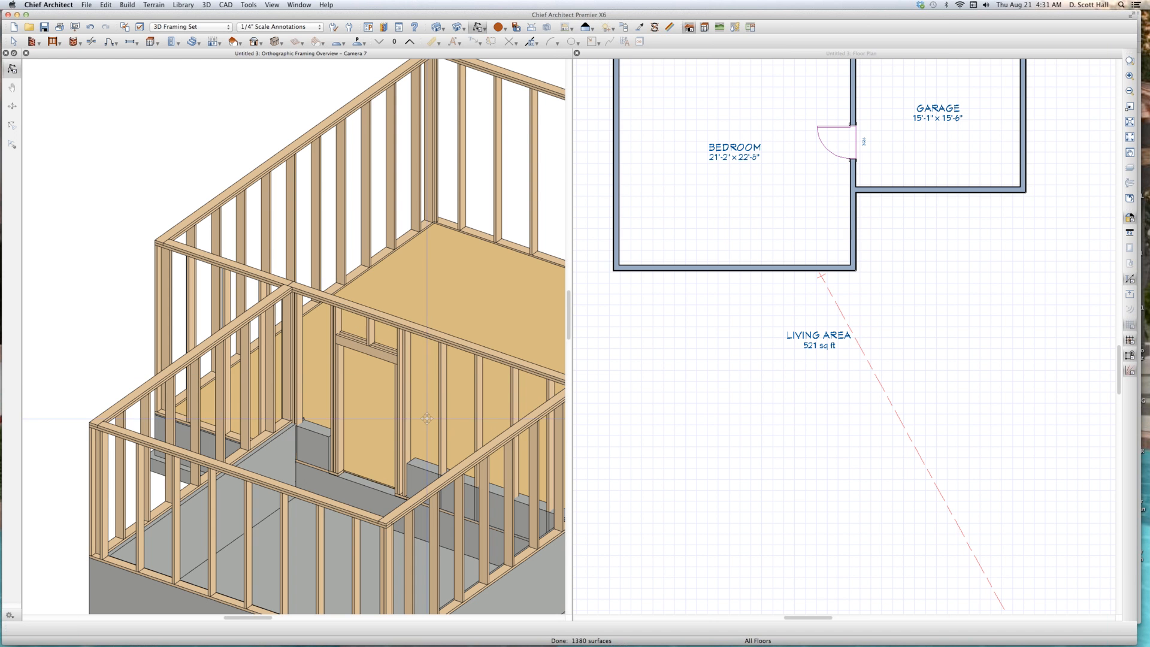
{"action": "left_click", "coordinate": [871, 187]}
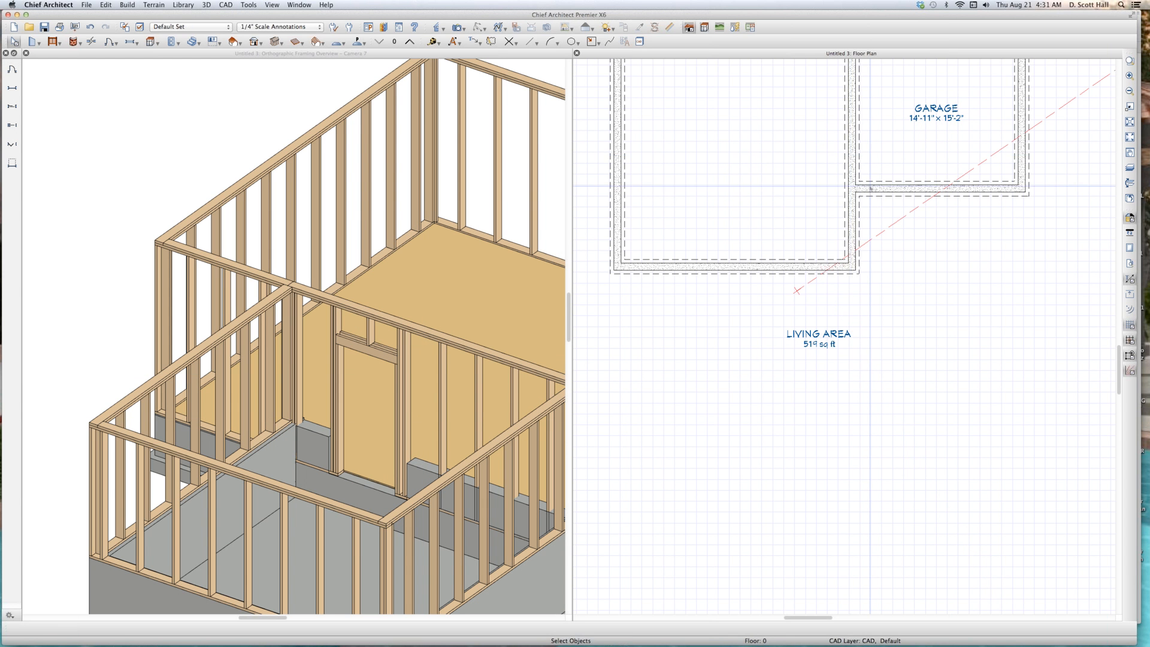
{"action": "left_click", "coordinate": [853, 154]}
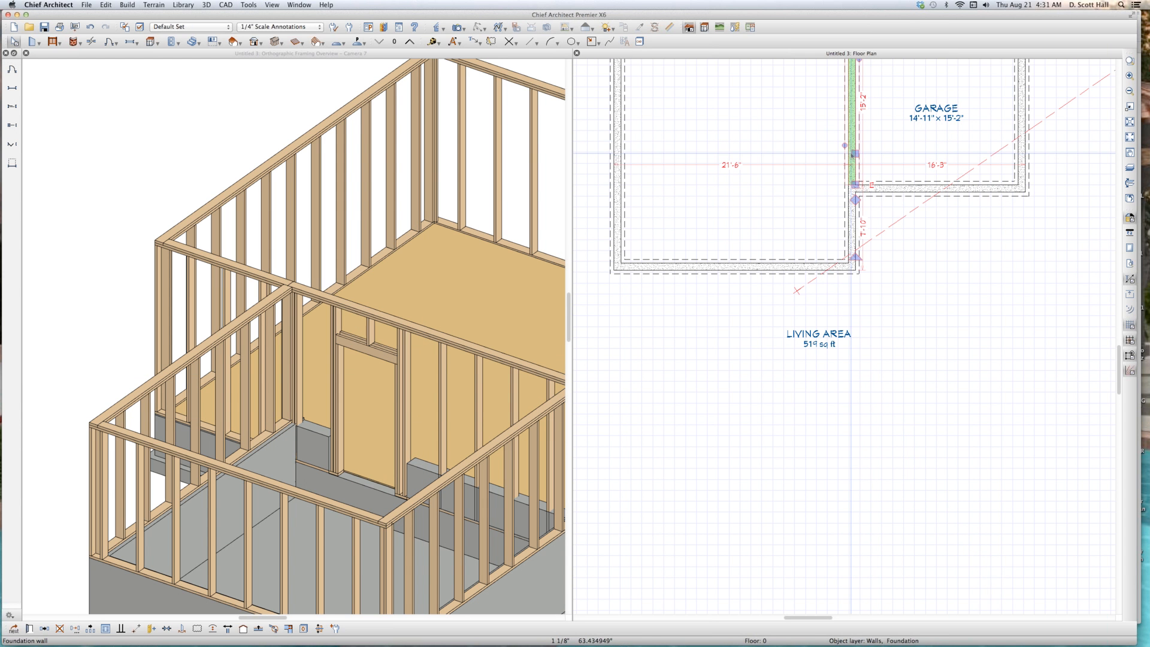
{"action": "double_click", "coordinate": [845, 119]}
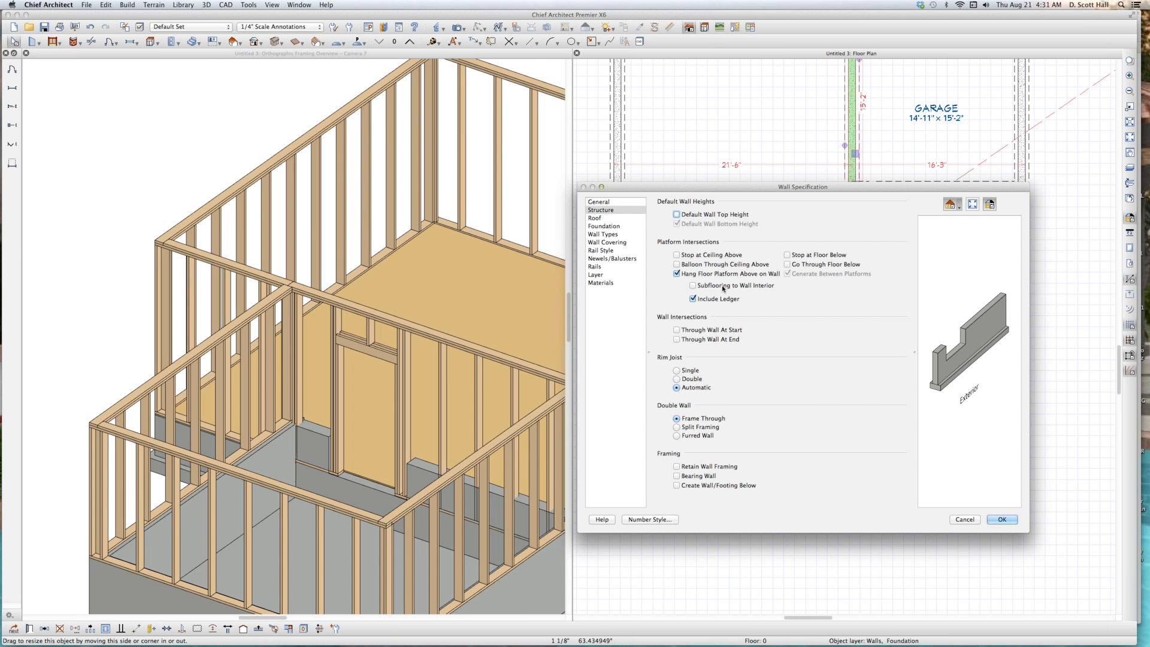
{"action": "key", "text": "Return"}
{"action": "scroll", "coordinate": [398, 495], "scroll_direction": "up", "scroll_amount": 3}
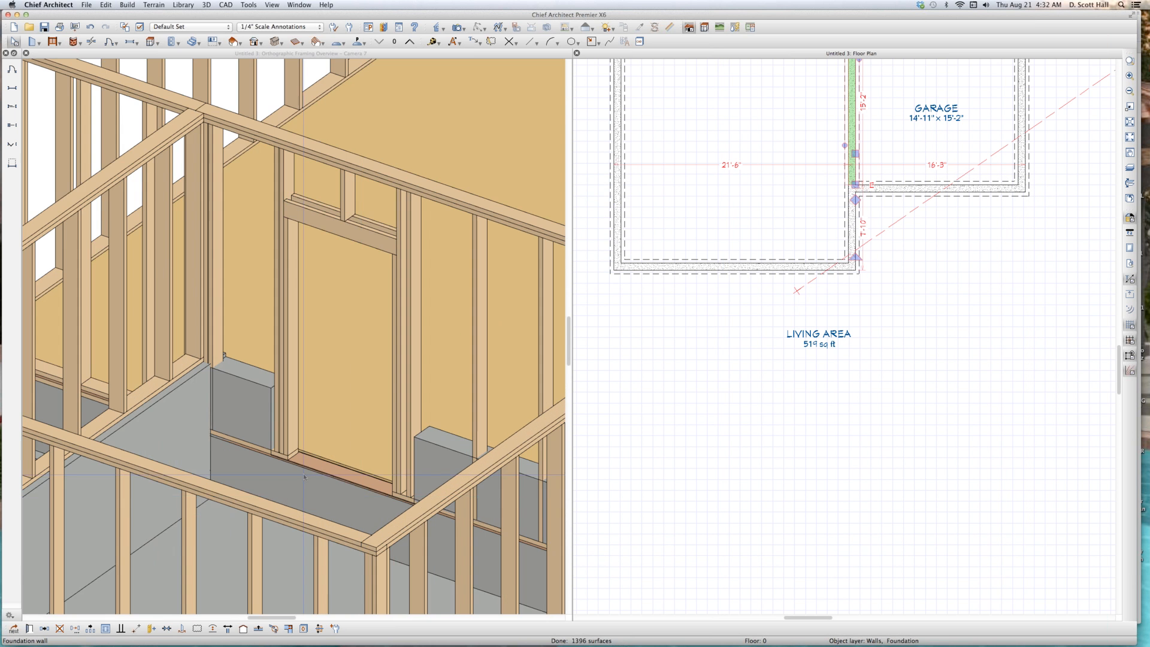
{"action": "scroll", "coordinate": [304, 476], "scroll_direction": "up", "scroll_amount": 3}
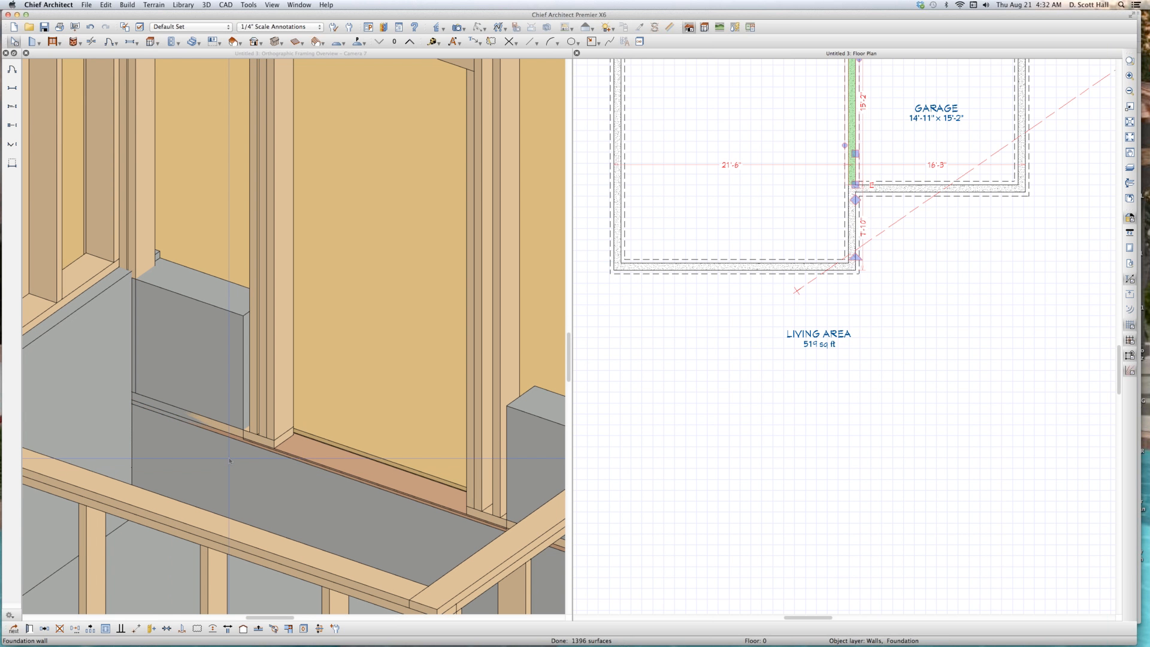
{"action": "scroll", "coordinate": [374, 446], "scroll_direction": "down", "scroll_amount": 5}
{"action": "left_click", "coordinate": [374, 440]}
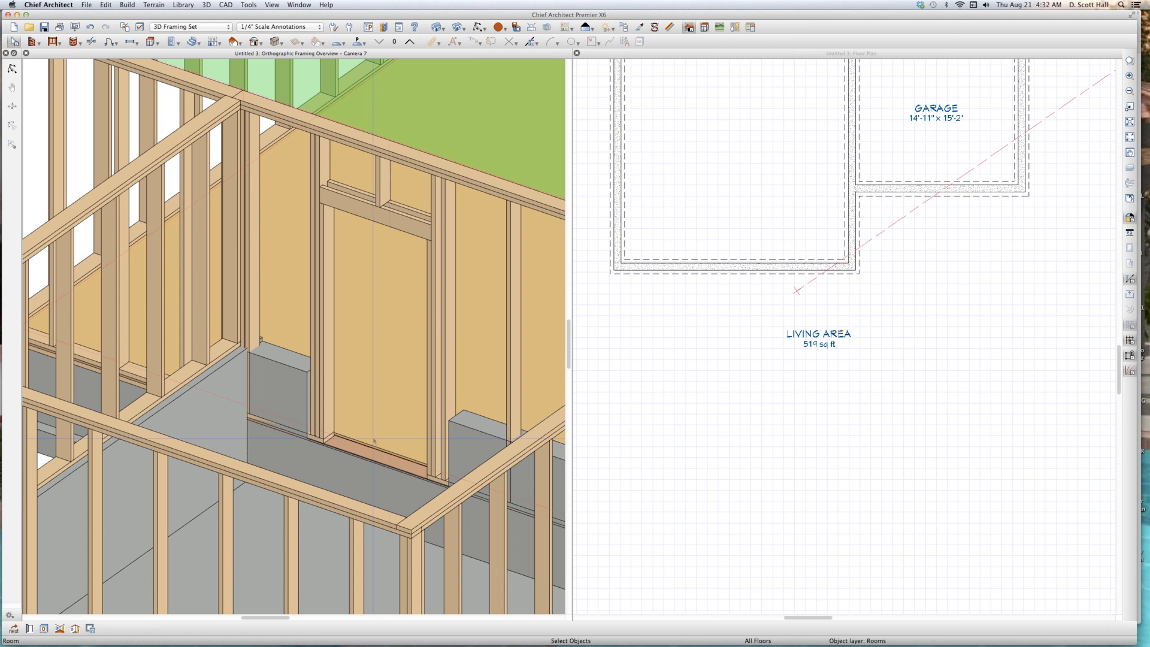